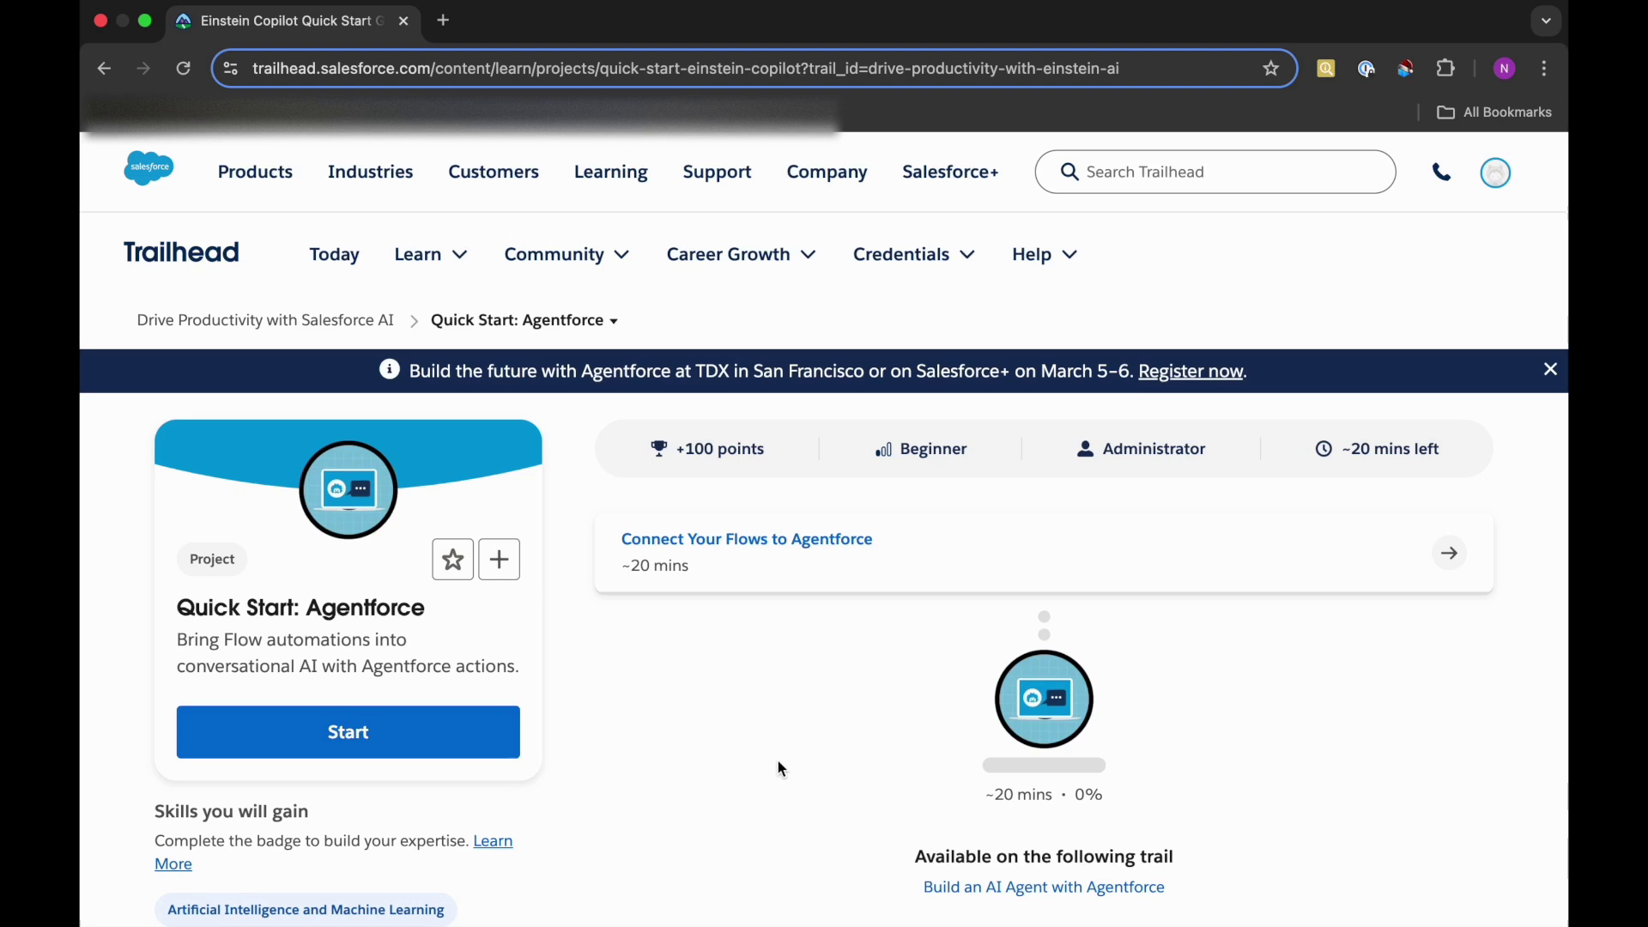
- From the Quick Start: Agentforce project page, open the Connect Your Flows to Agentforce unit
drag(201, 614, 452, 618)
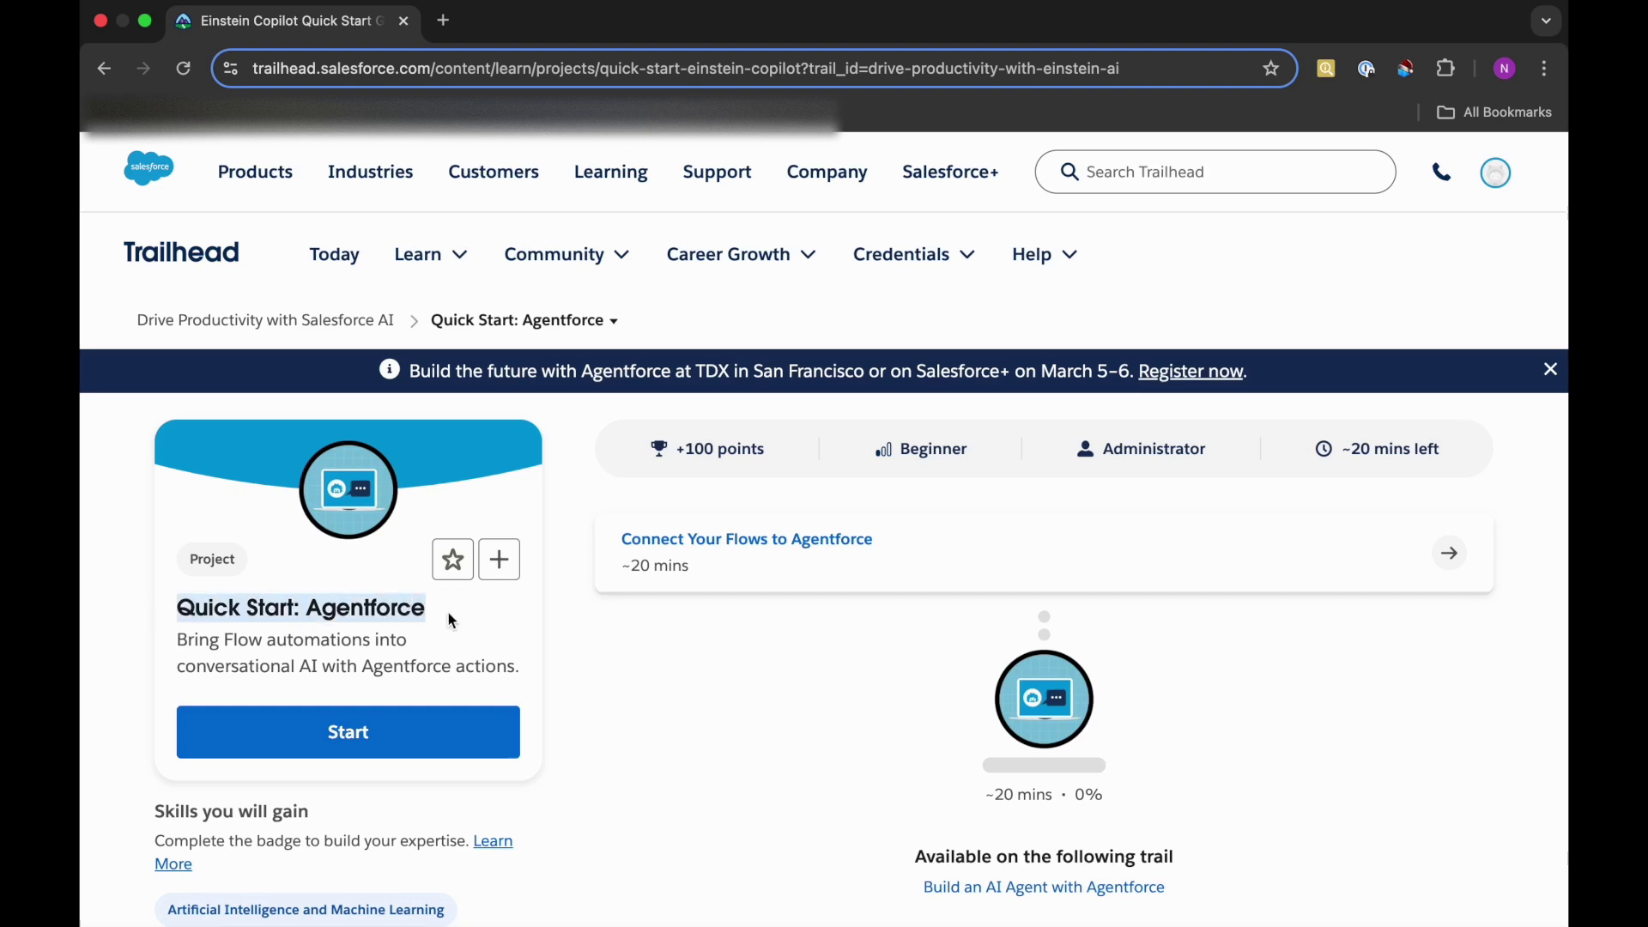
click(452, 620)
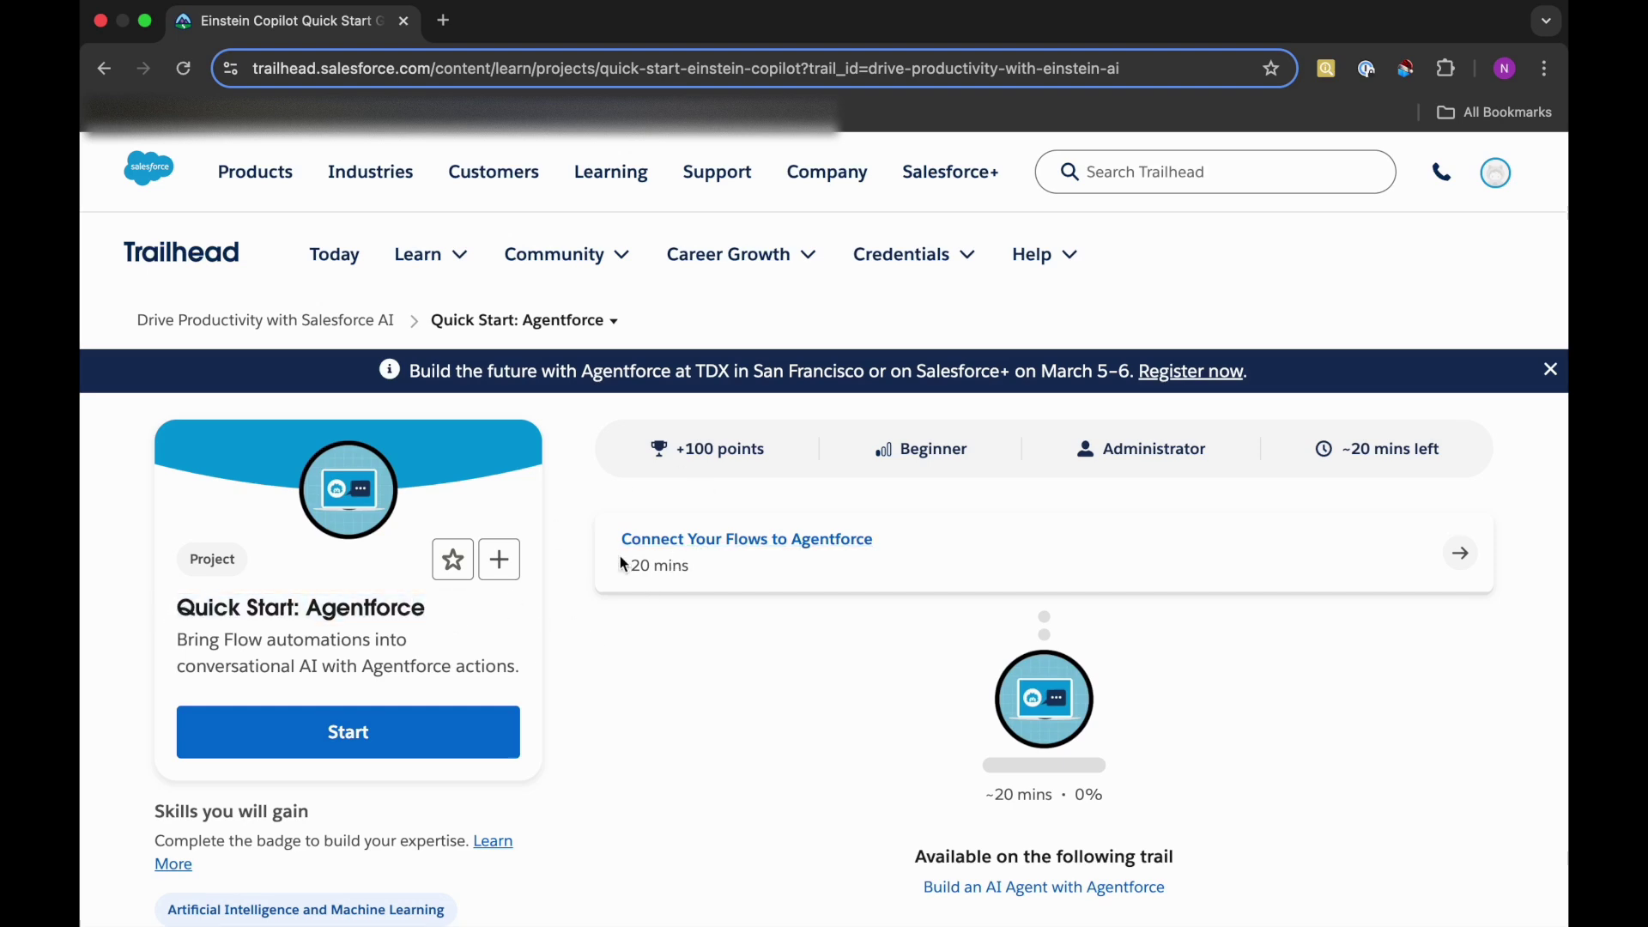
click(738, 541)
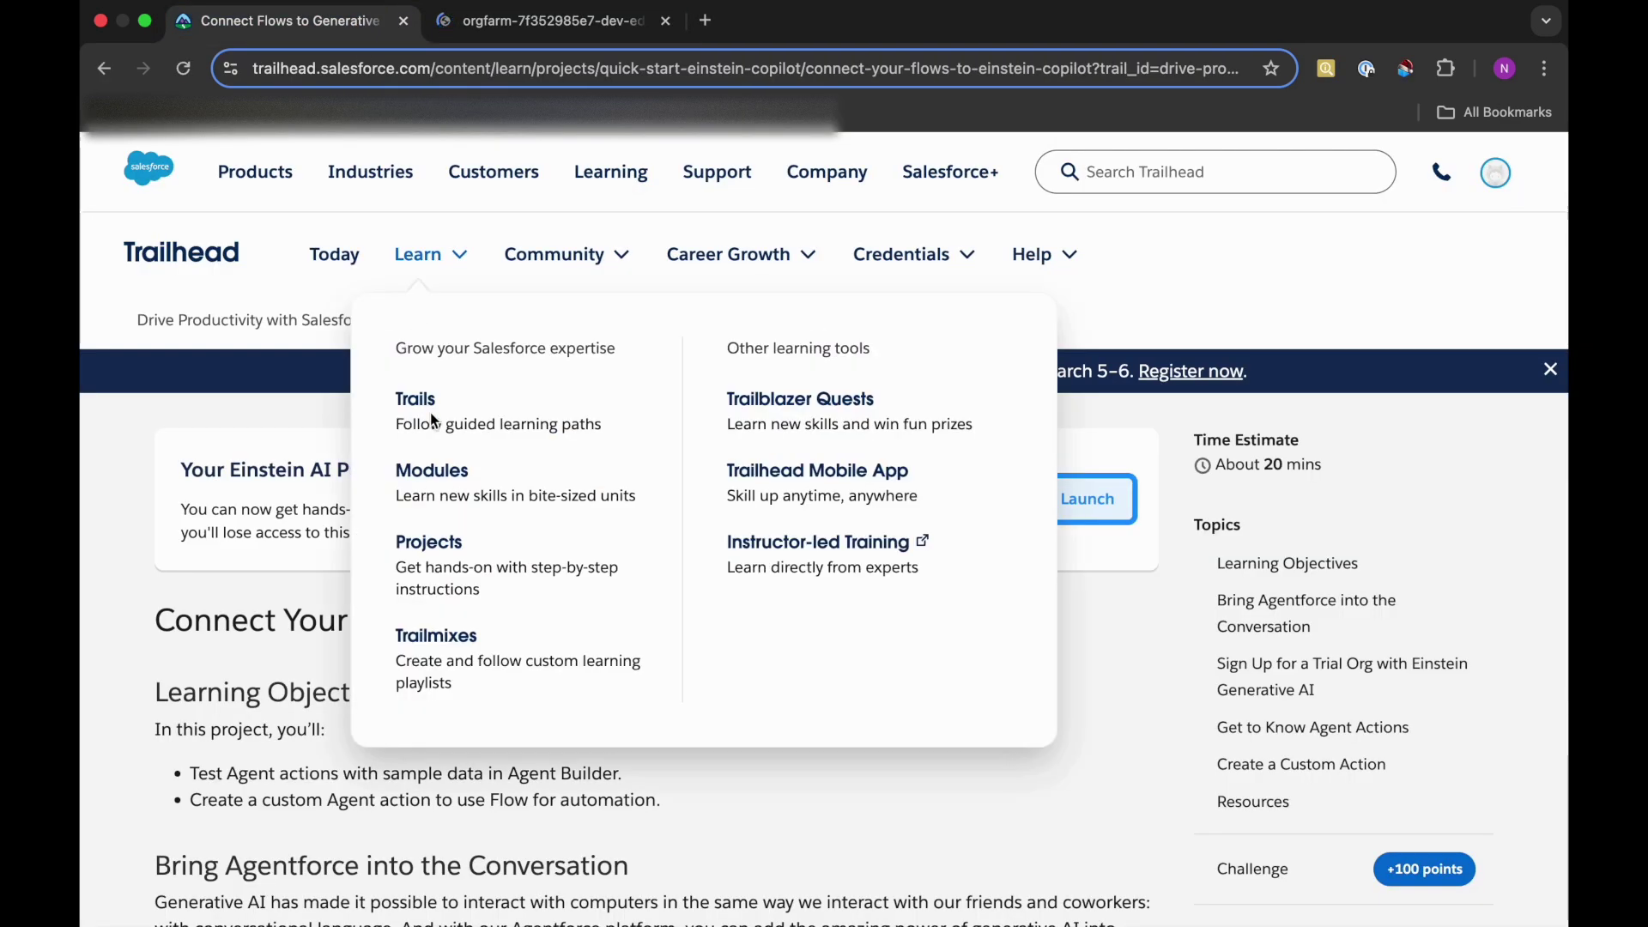
- Scroll the lesson down to Get to Know Agent Actions, then switch to the Salesforce Seller Home tab
scroll(412, 777, down, 5)
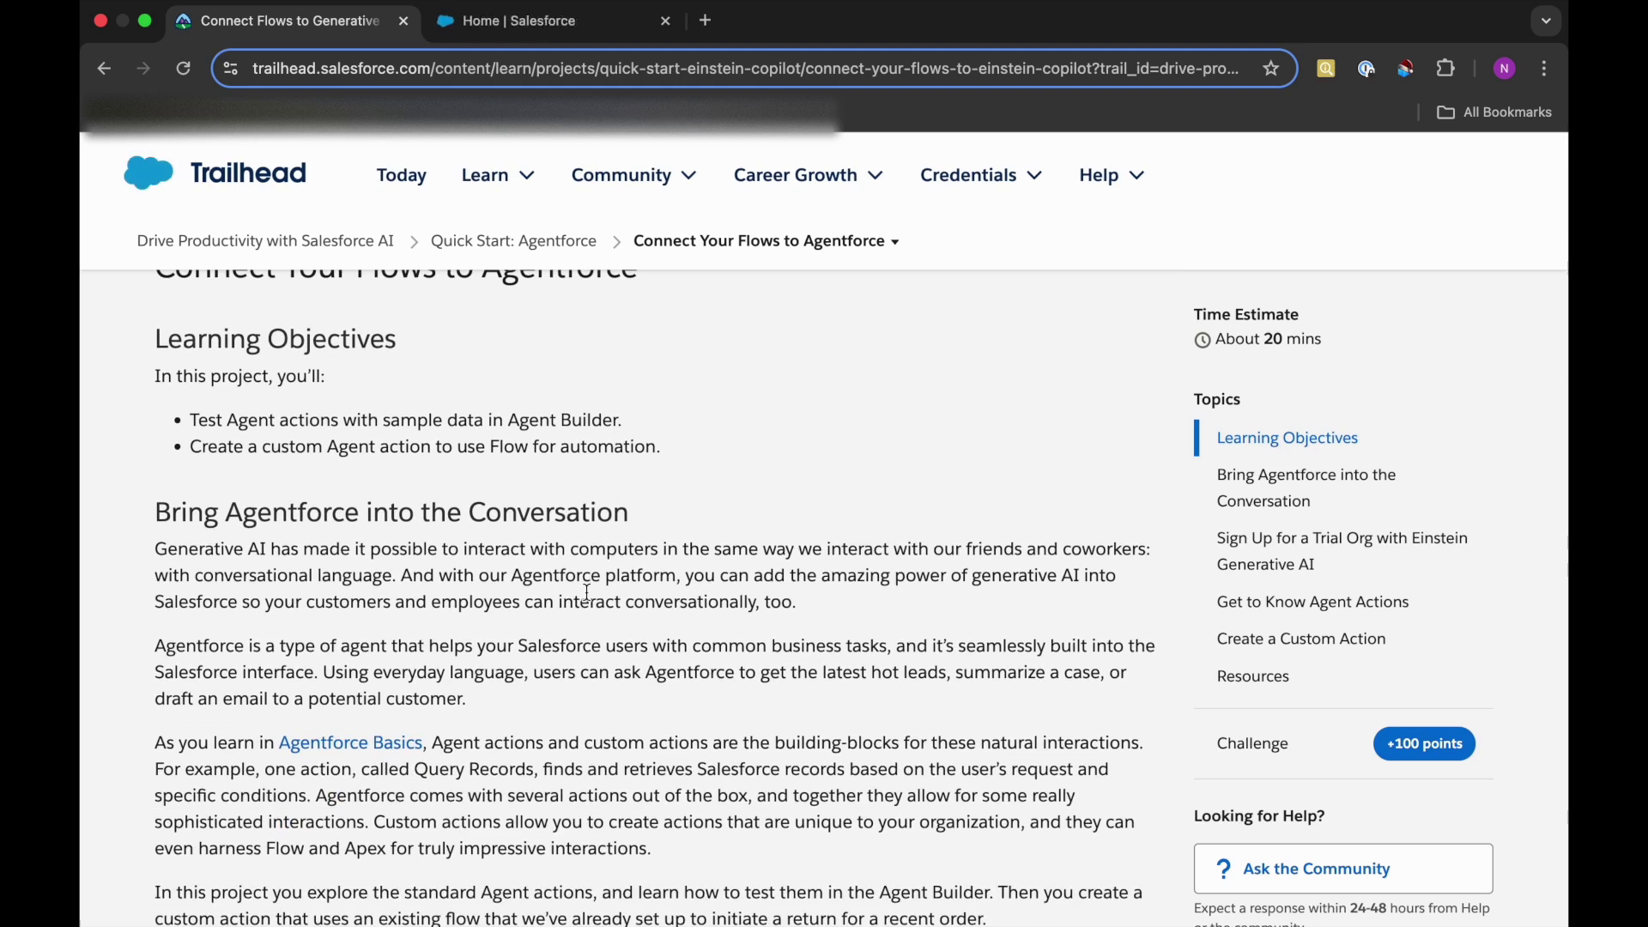
scroll(588, 592, down, 6)
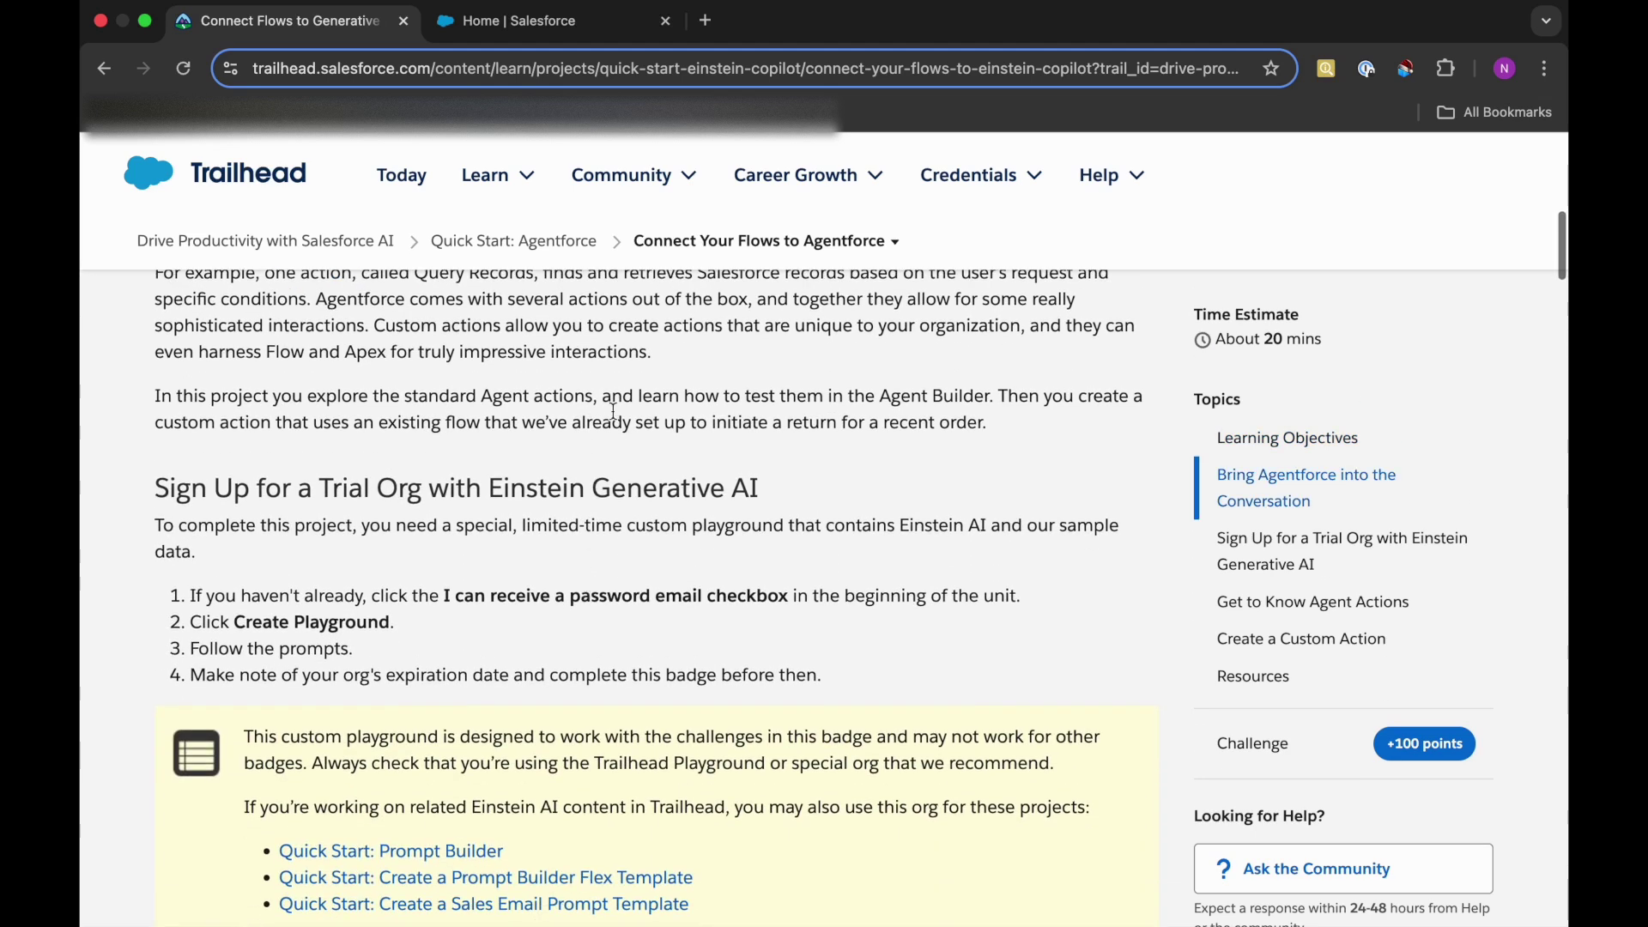
scroll(614, 412, down, 2)
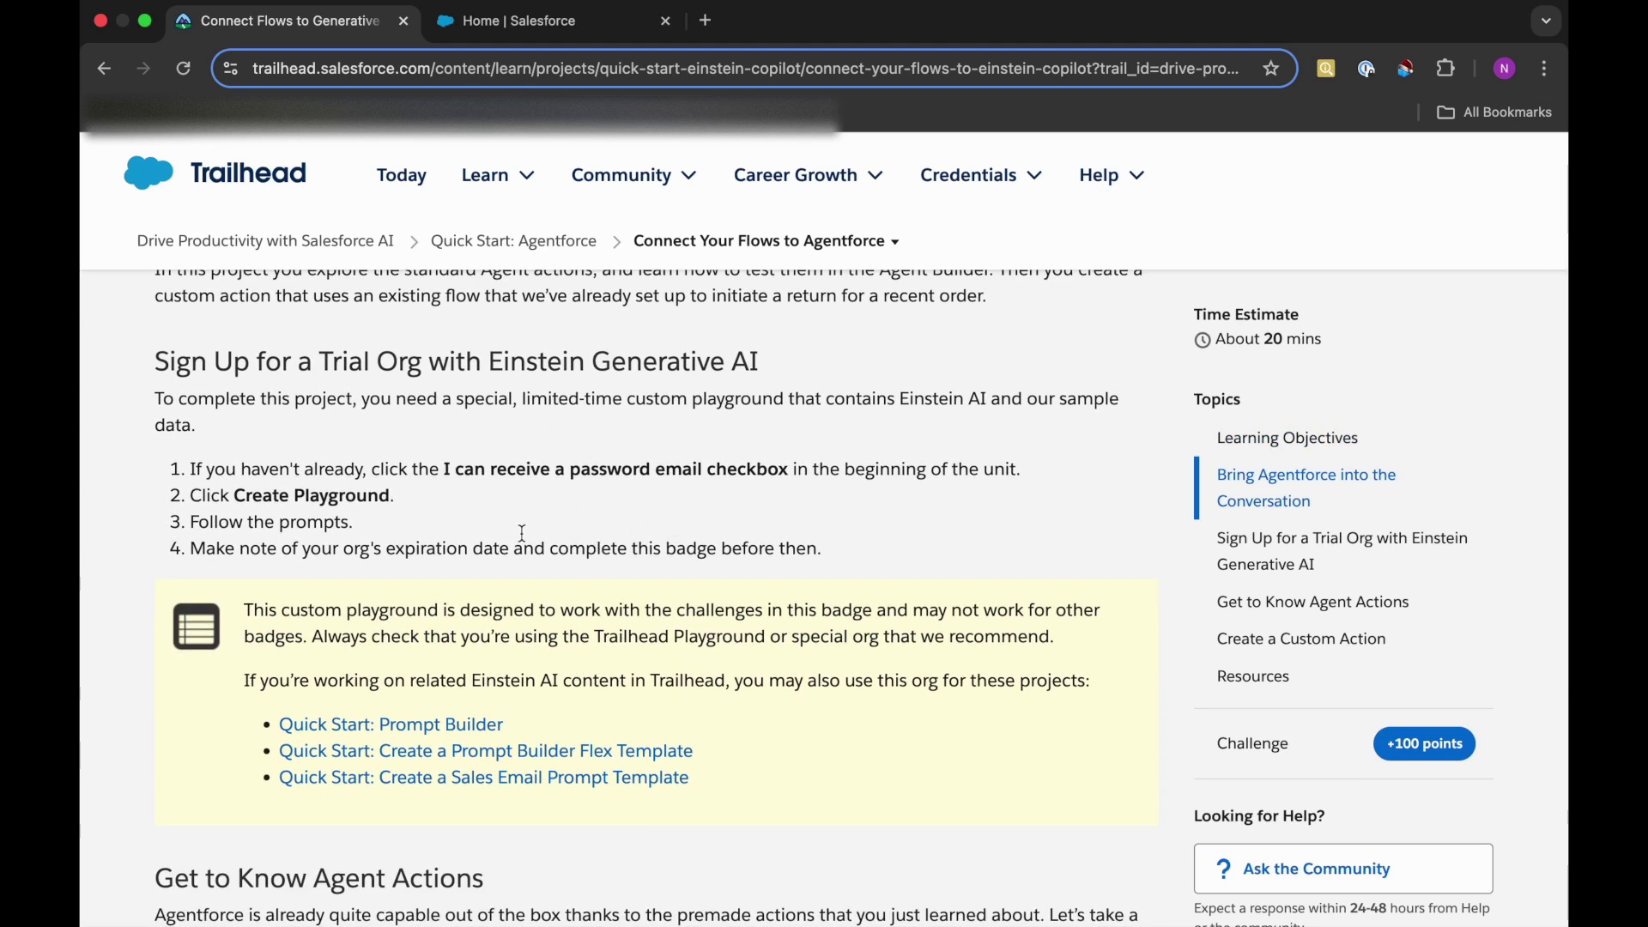
scroll(589, 481, down, 8)
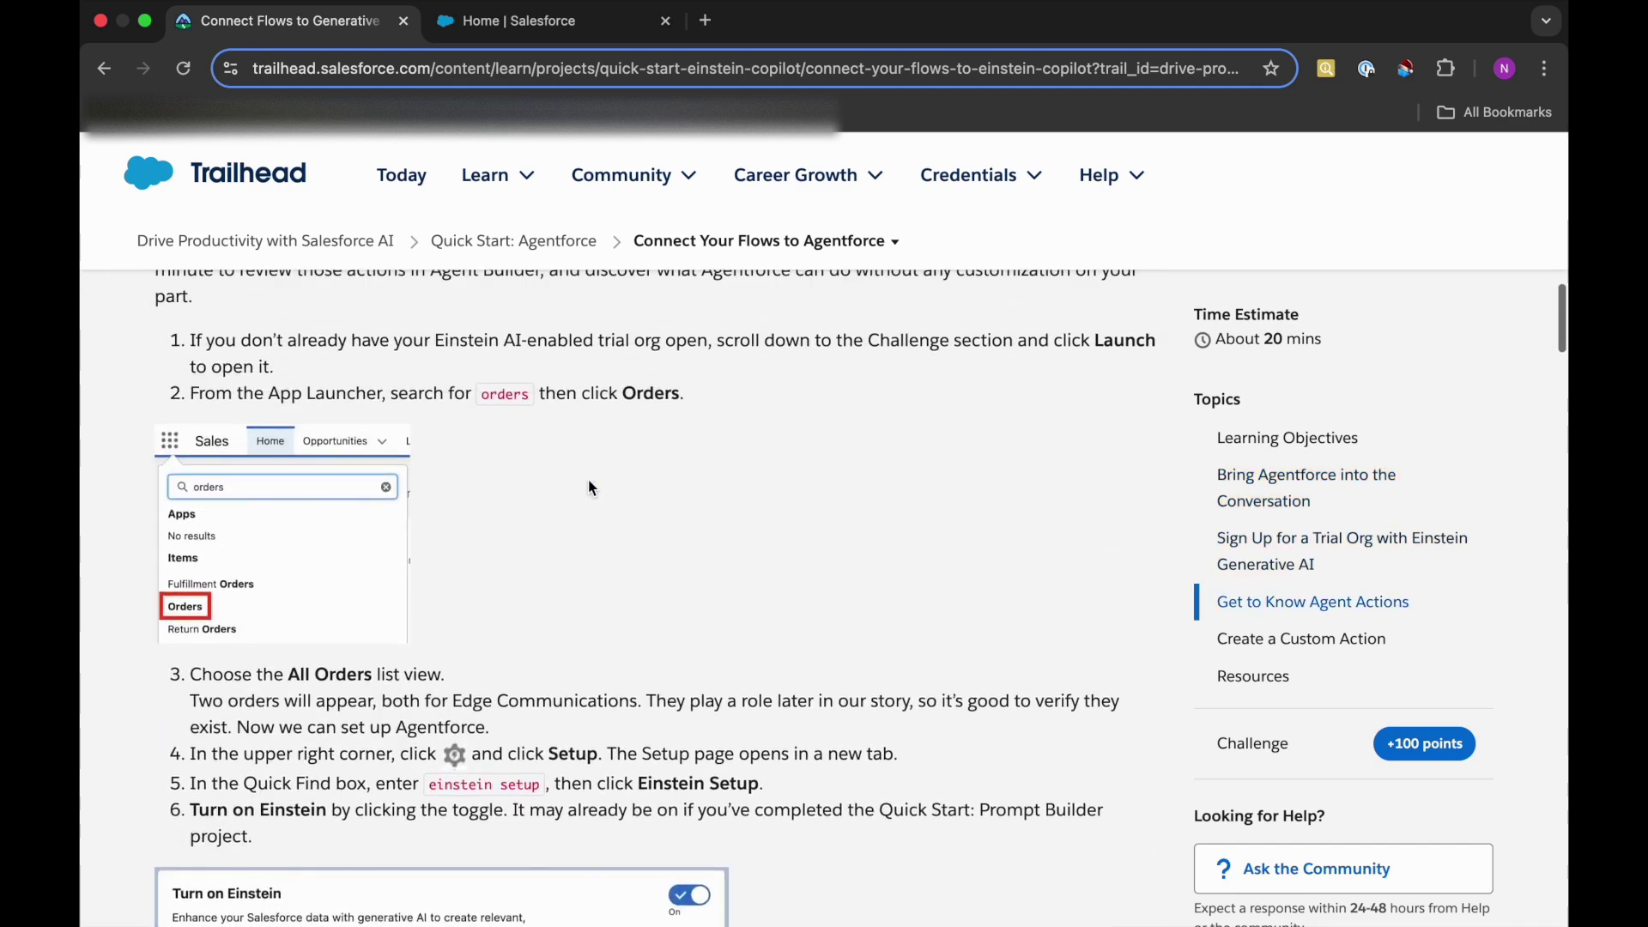
scroll(590, 488, up, 1)
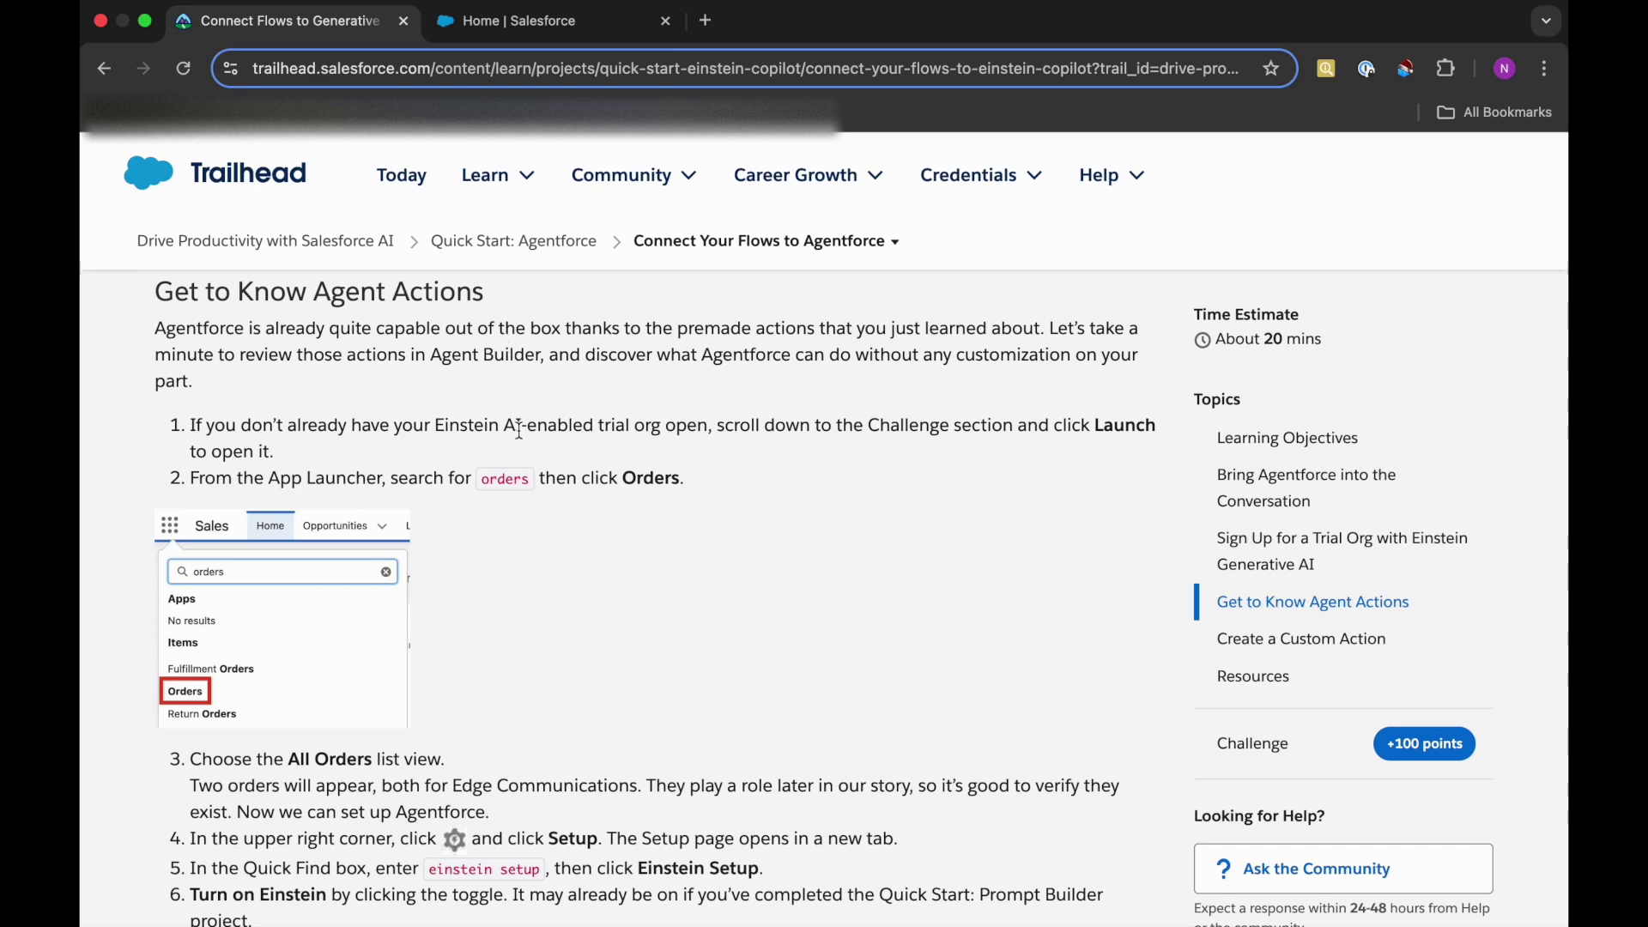
scroll(446, 550, down, 5)
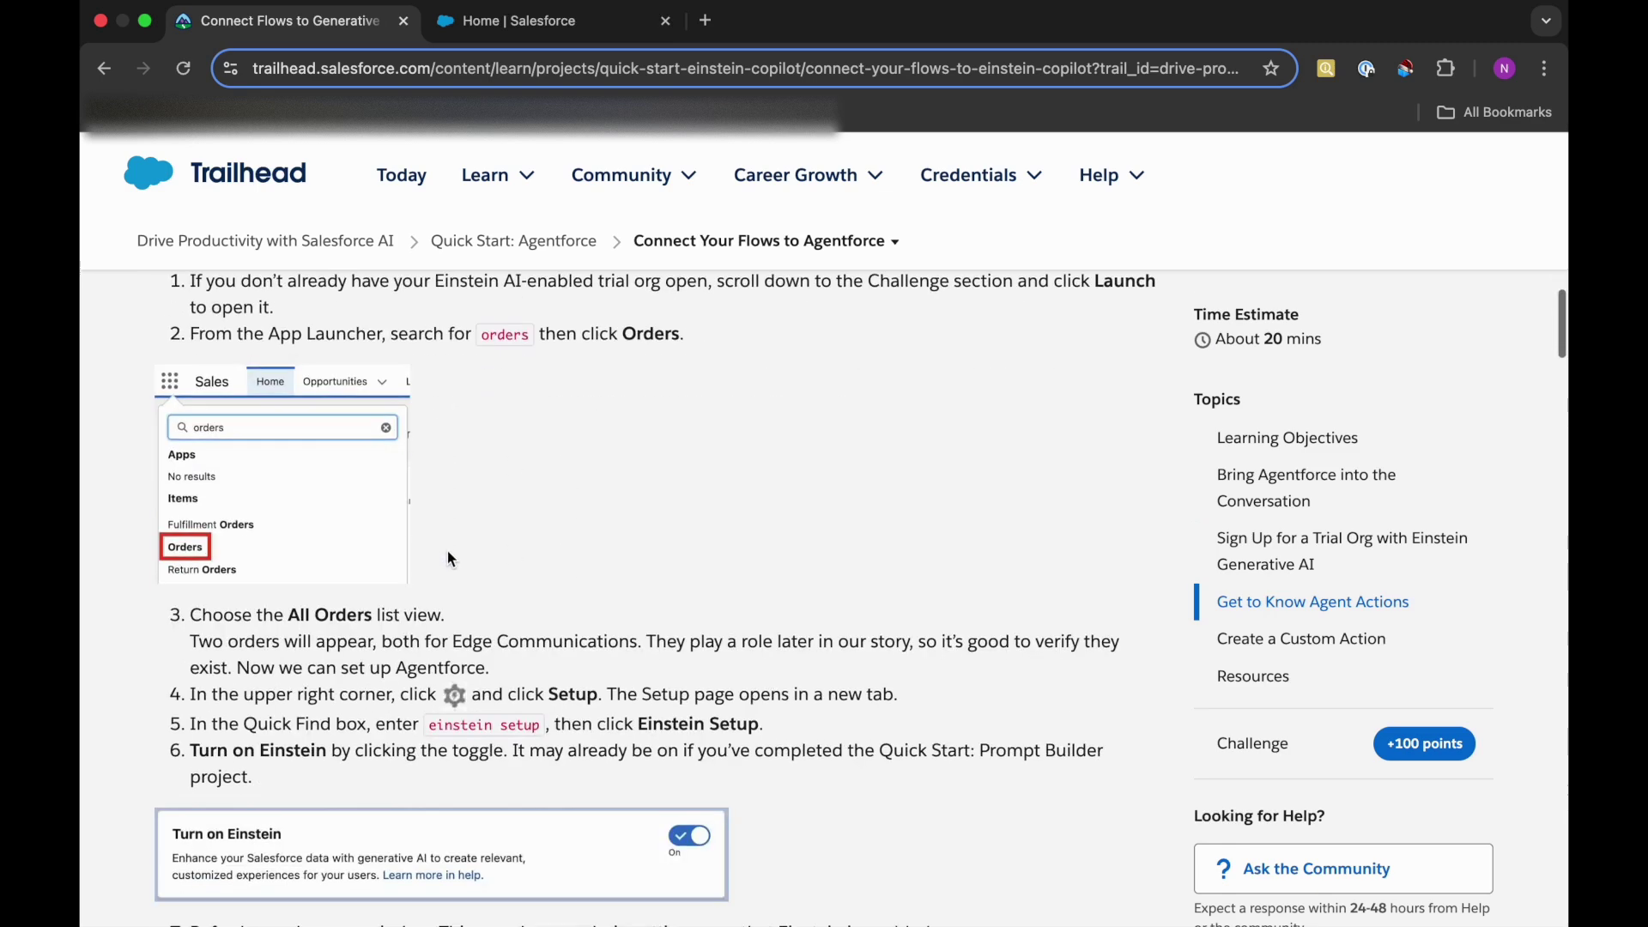
click(553, 35)
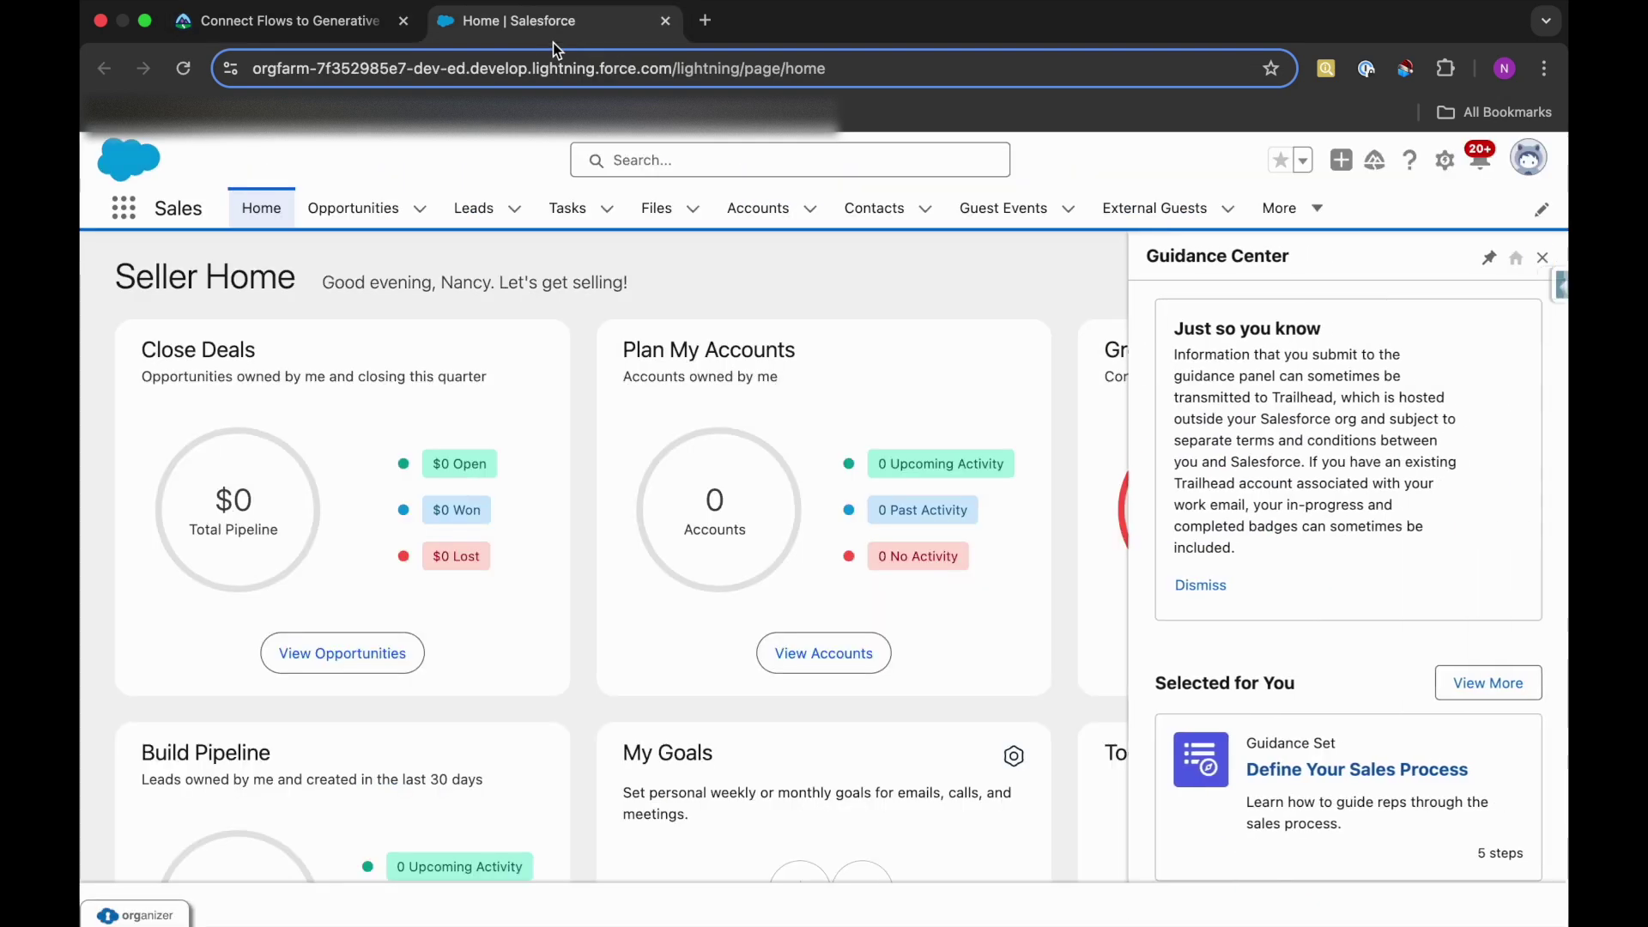
- Close the Guidance Center and show the All Orders list view of Orders via App Launcher
click(130, 218)
text(o)
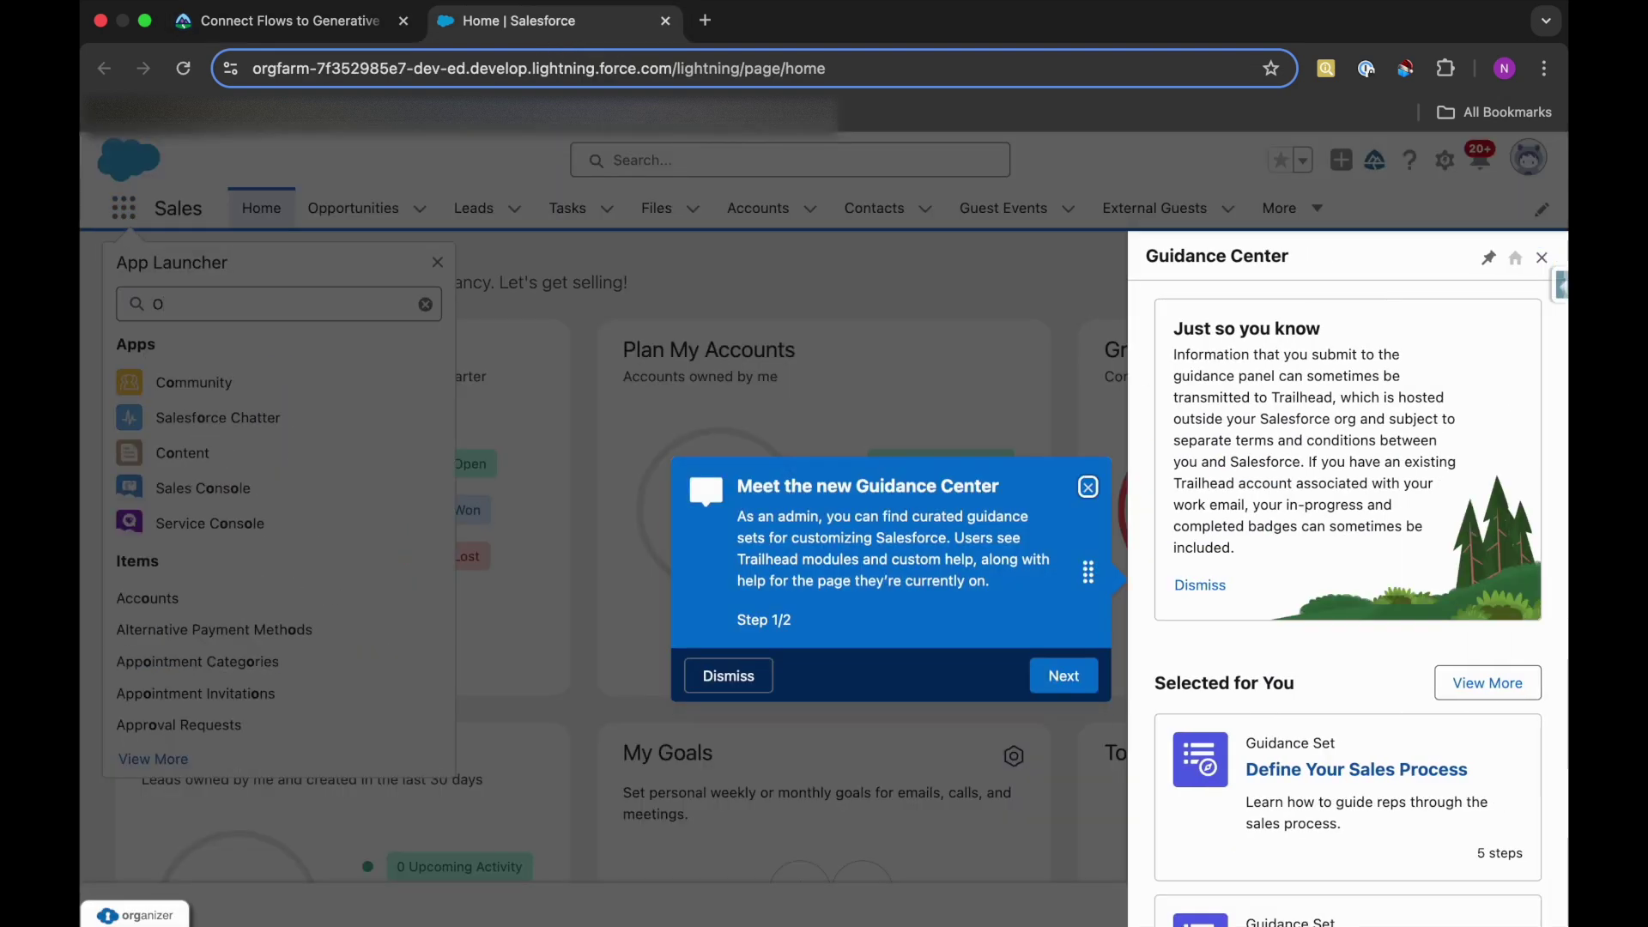
click(1085, 487)
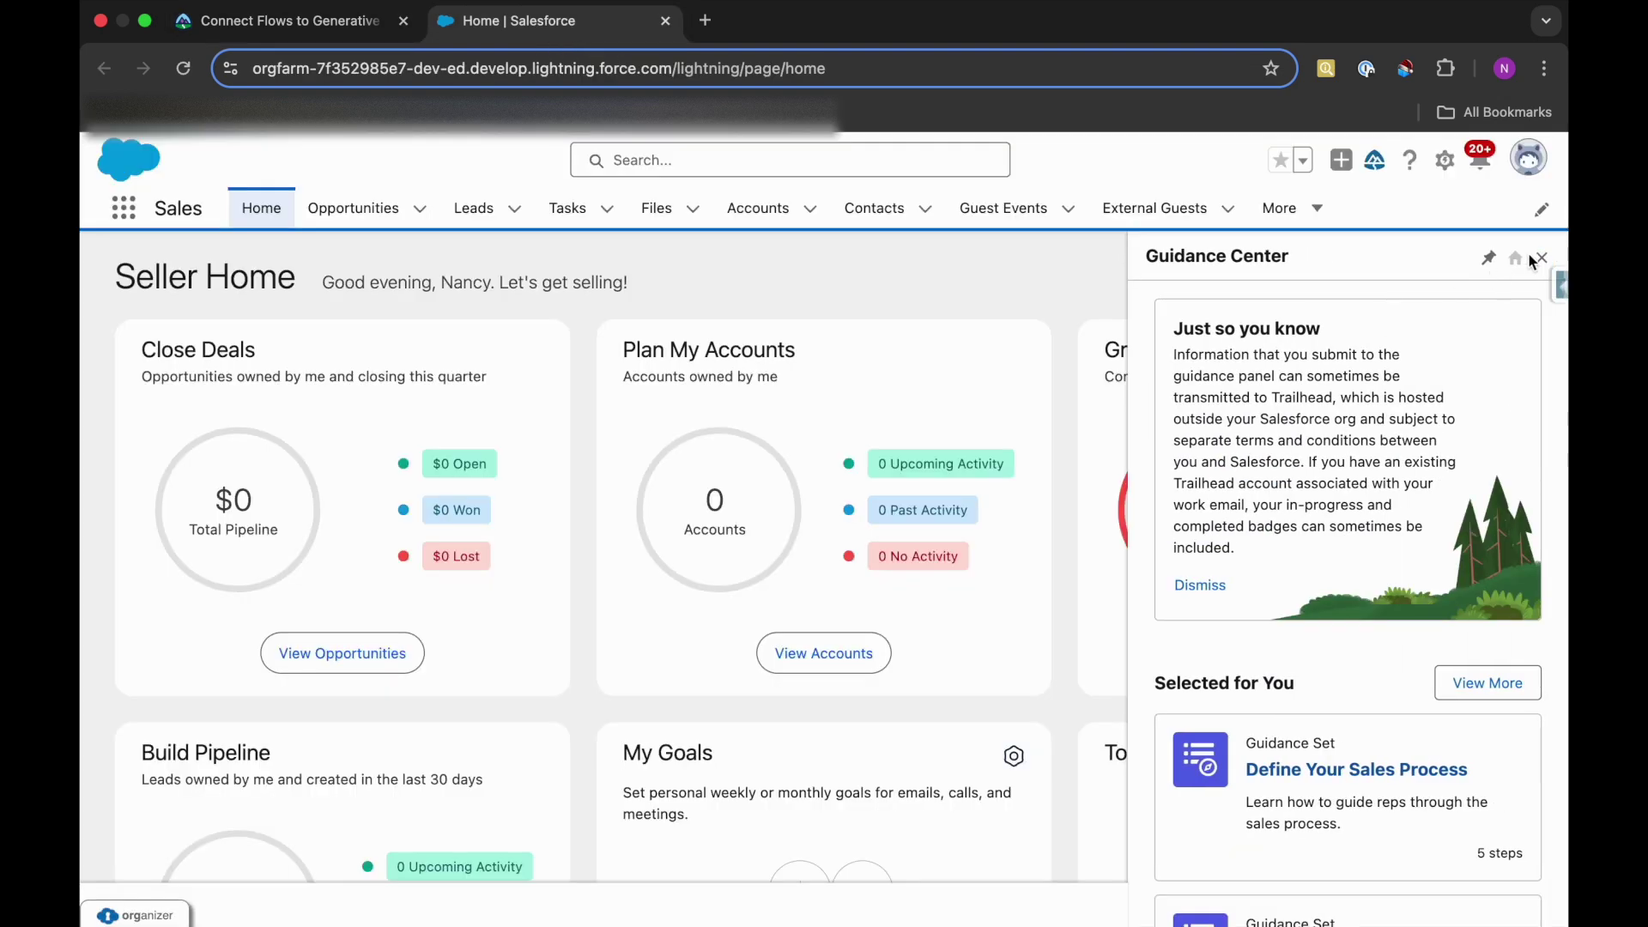
click(1542, 257)
click(123, 208)
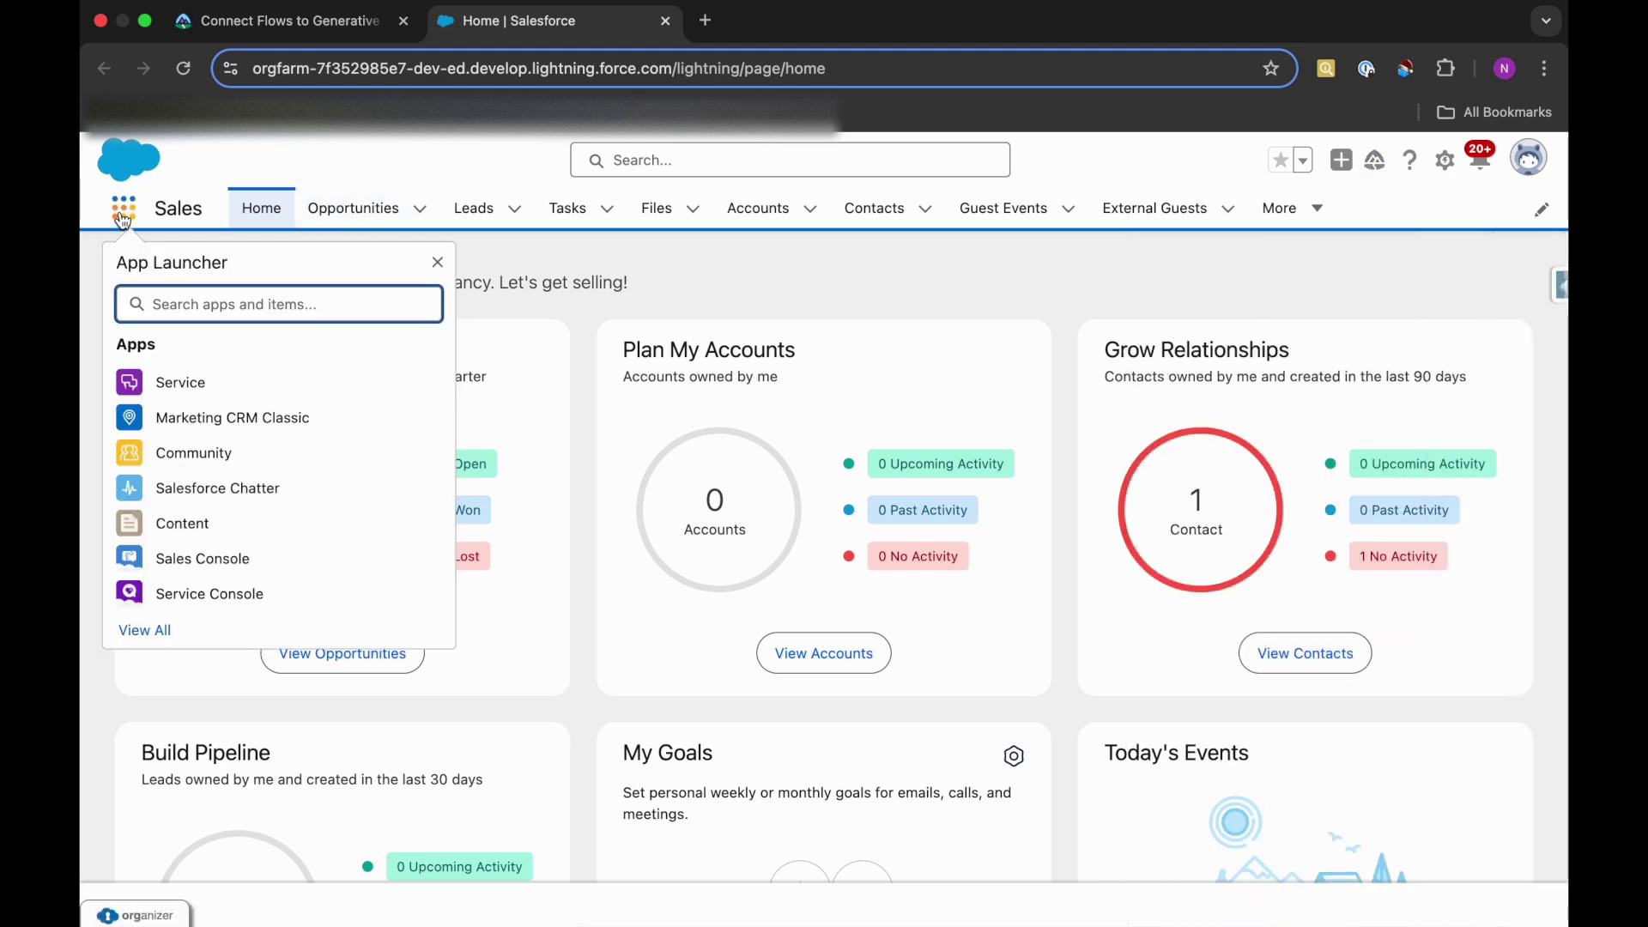
text(Order)
click(133, 475)
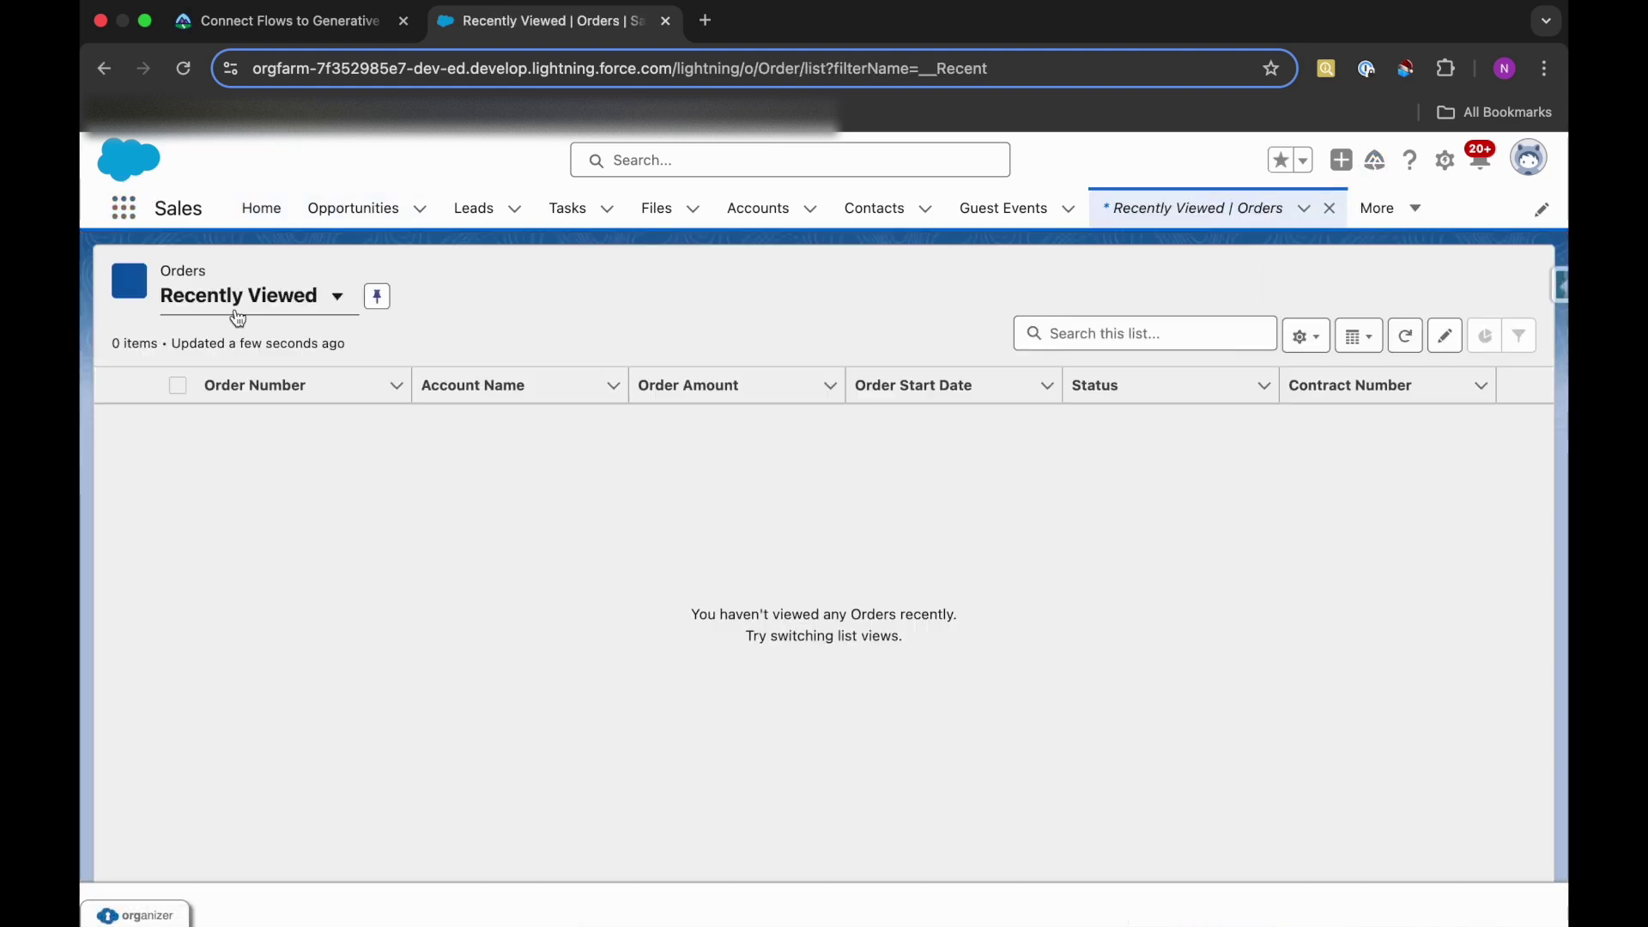
click(240, 298)
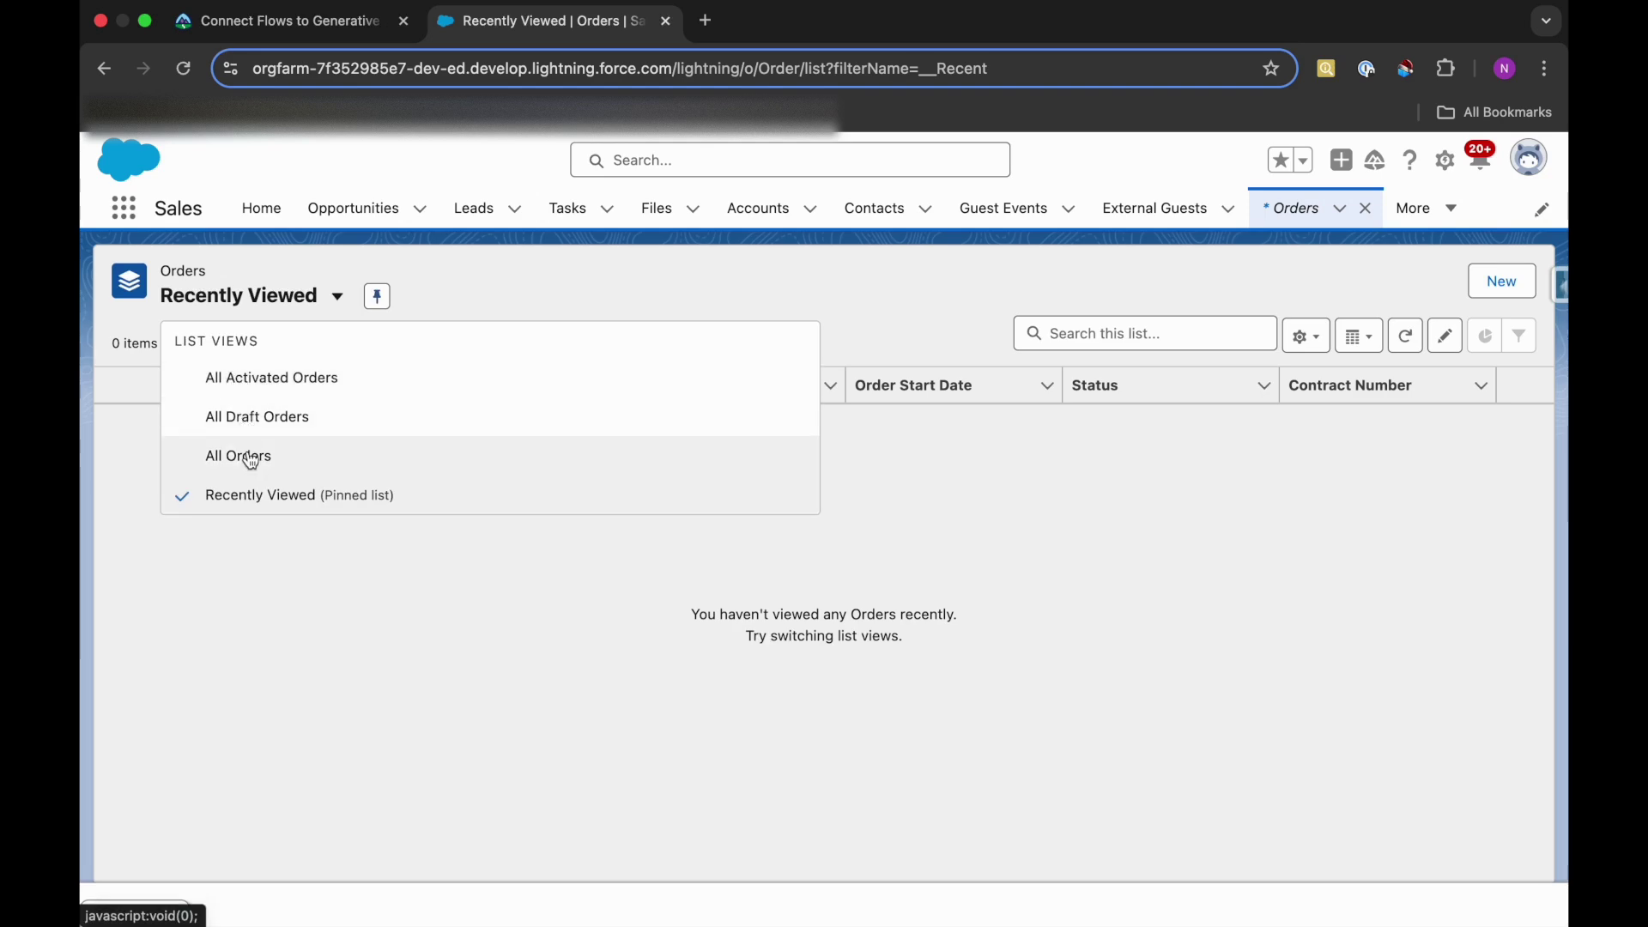
click(251, 460)
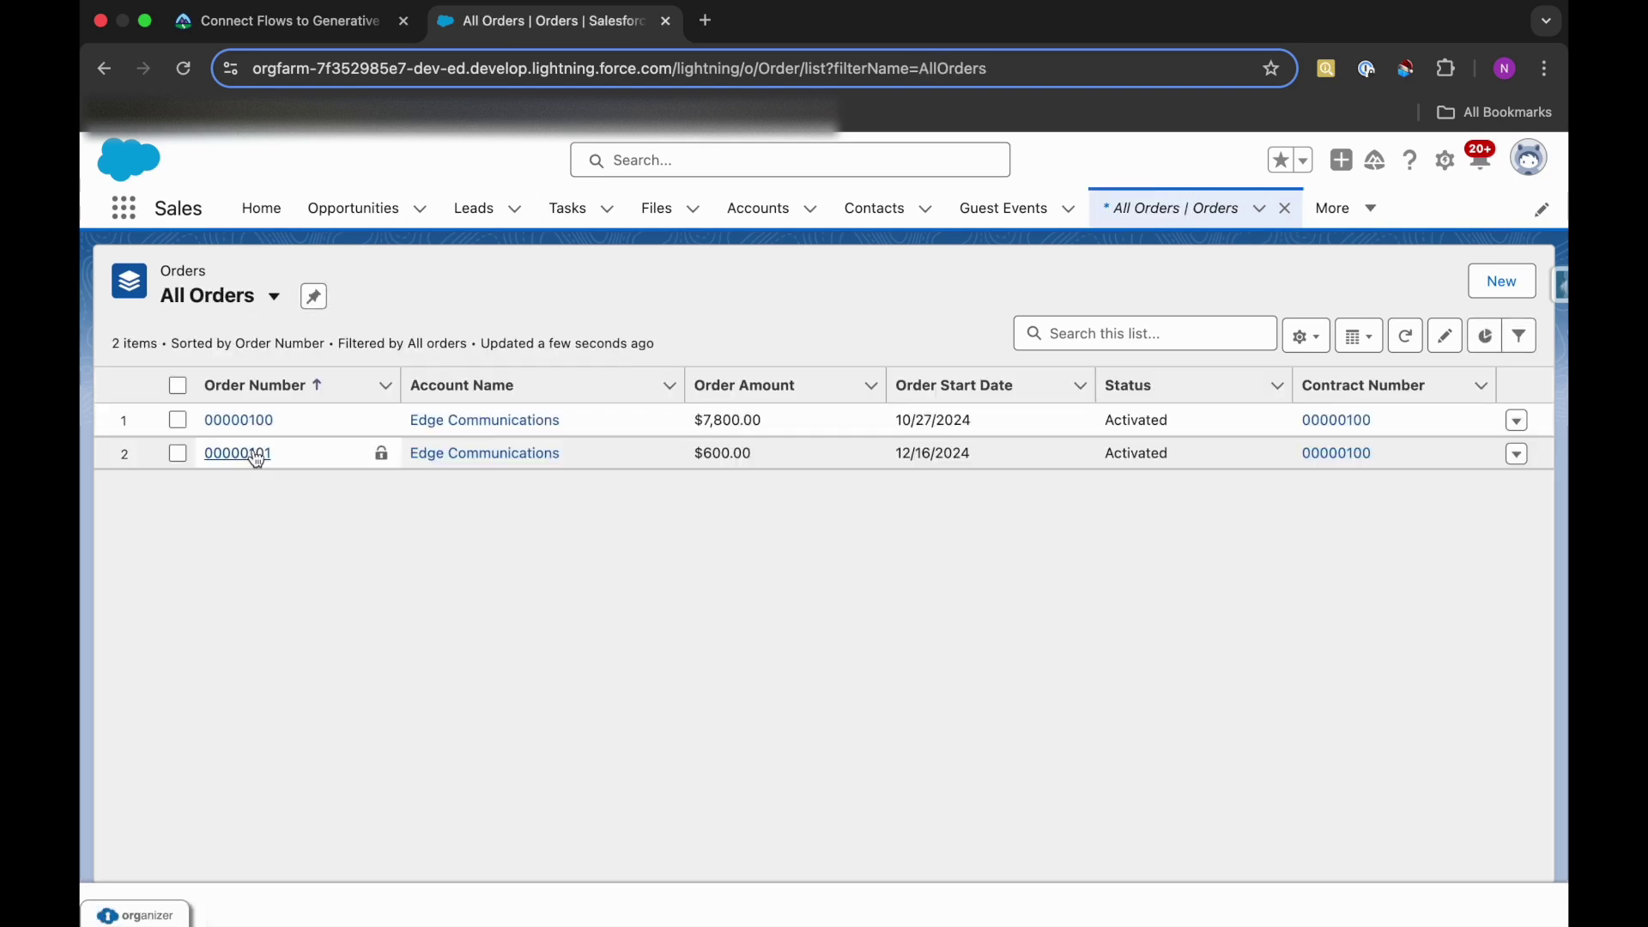
- Read the lesson's Setup step in Trailhead, then return to the All Orders list
click(283, 21)
scroll(425, 541, down, 2)
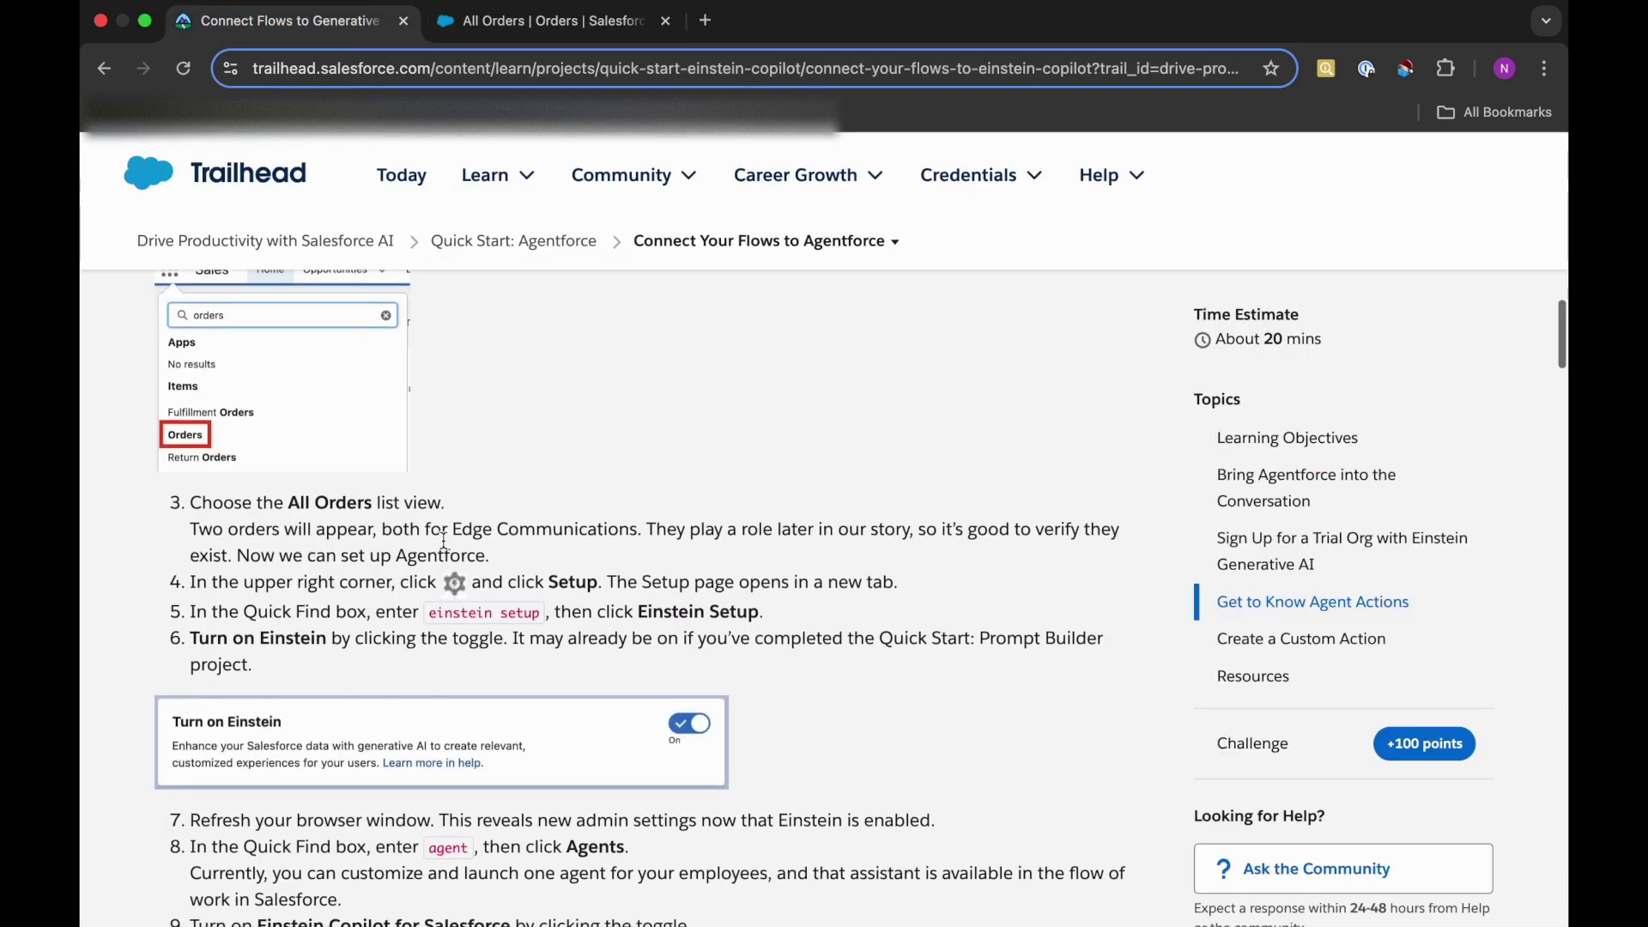
double_click(575, 506)
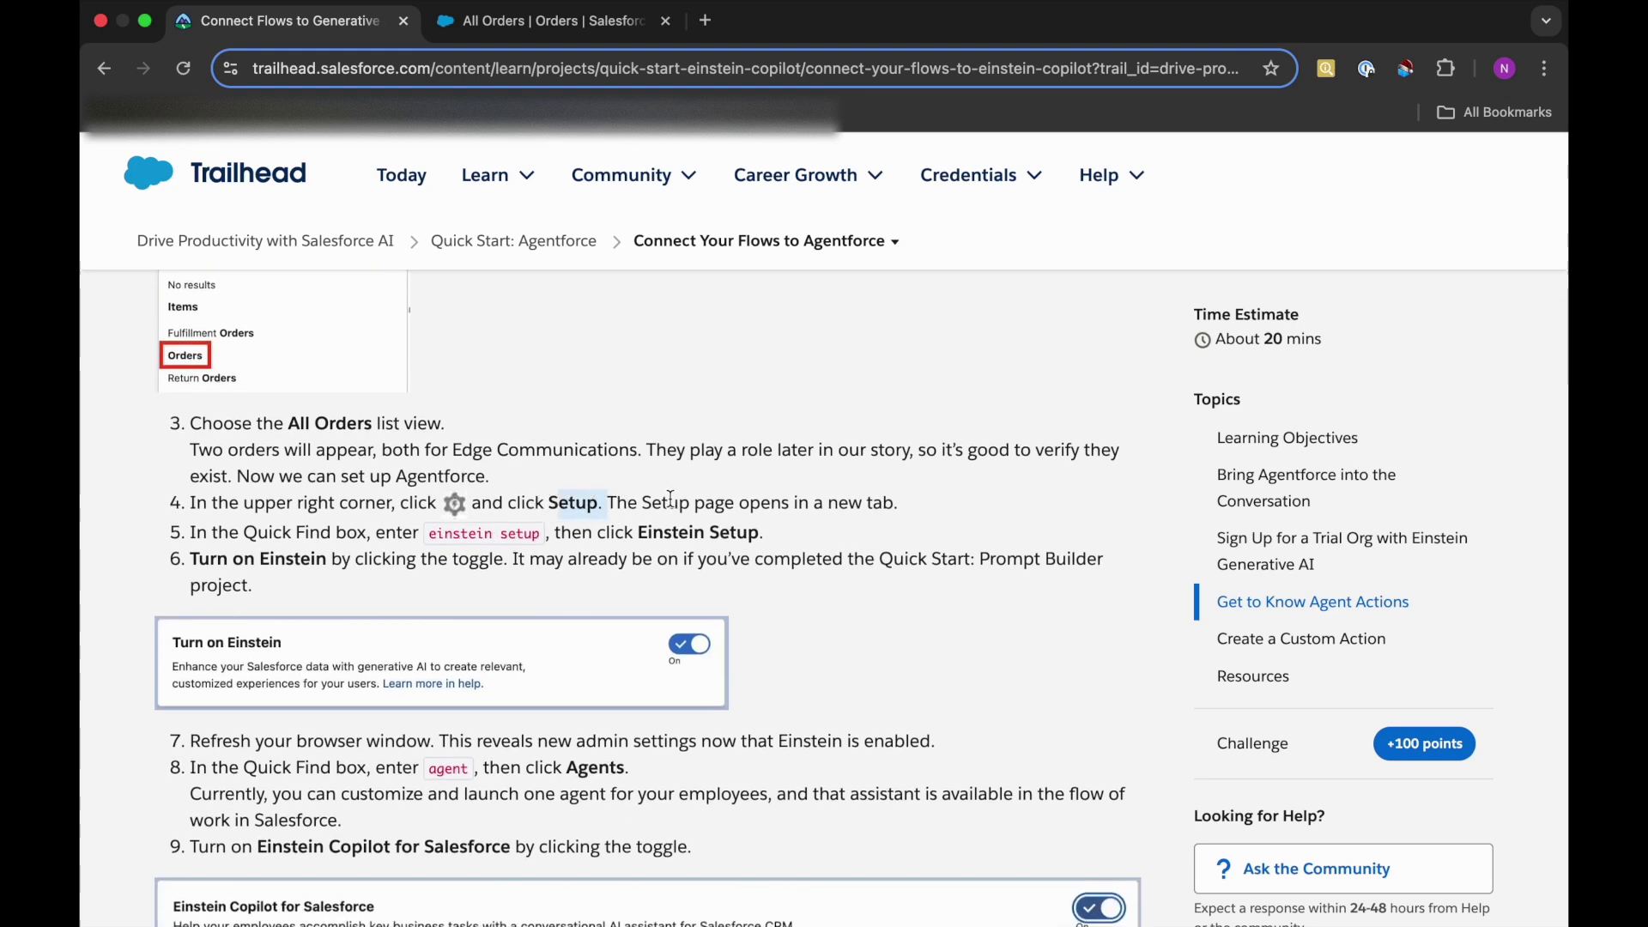
click(495, 547)
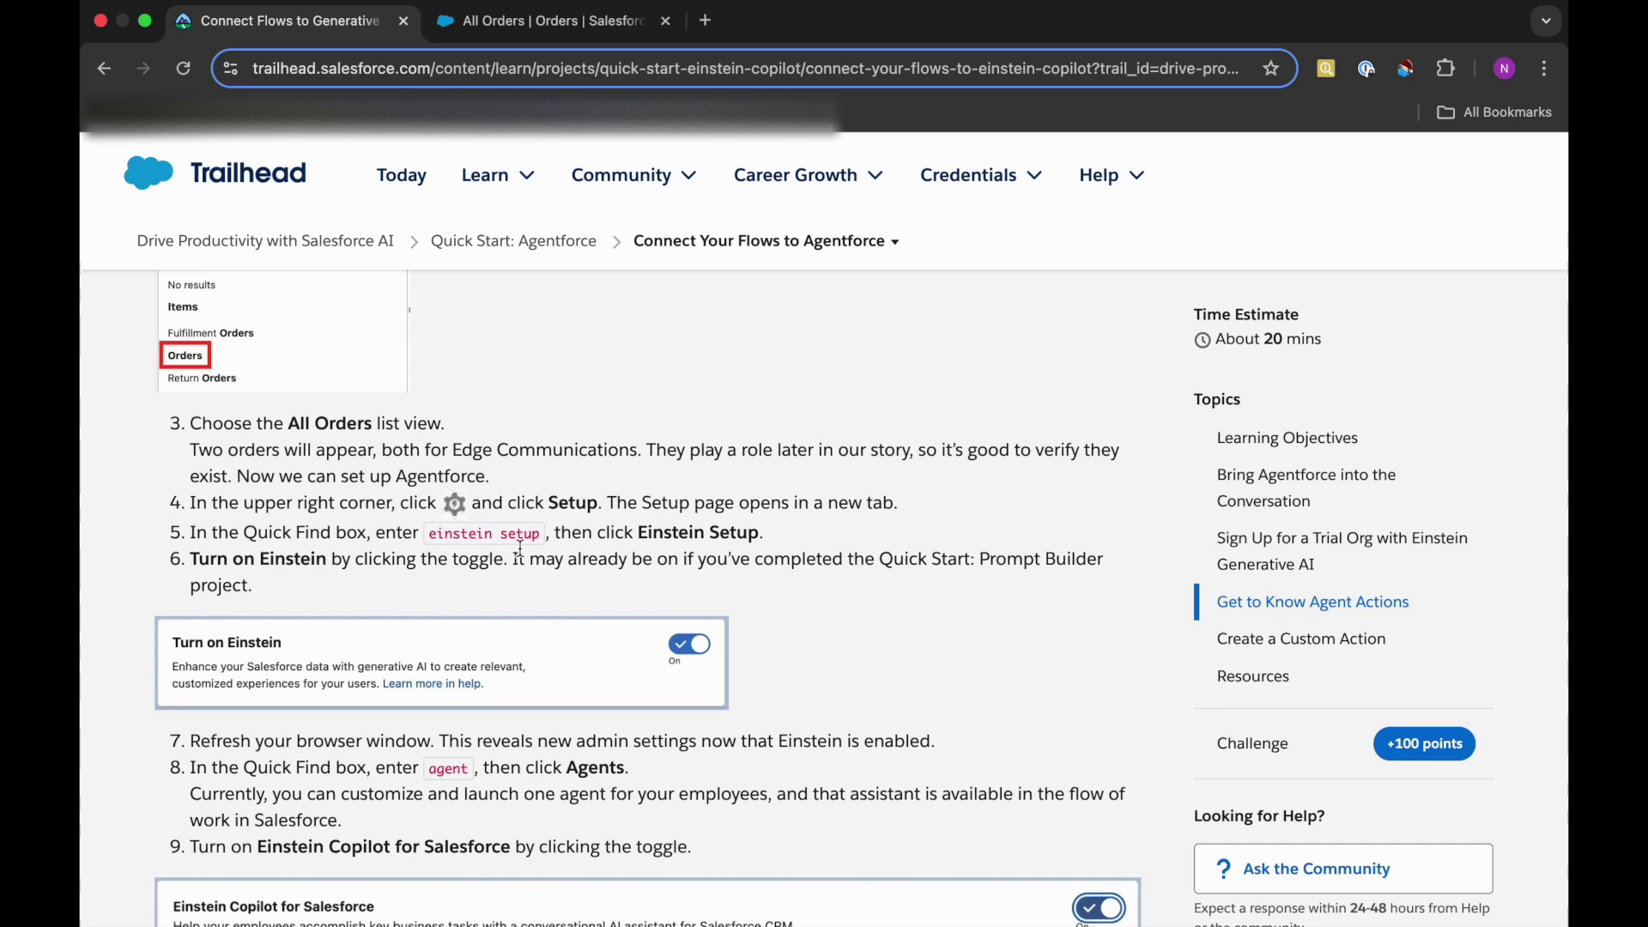
scroll(520, 532, down, 2)
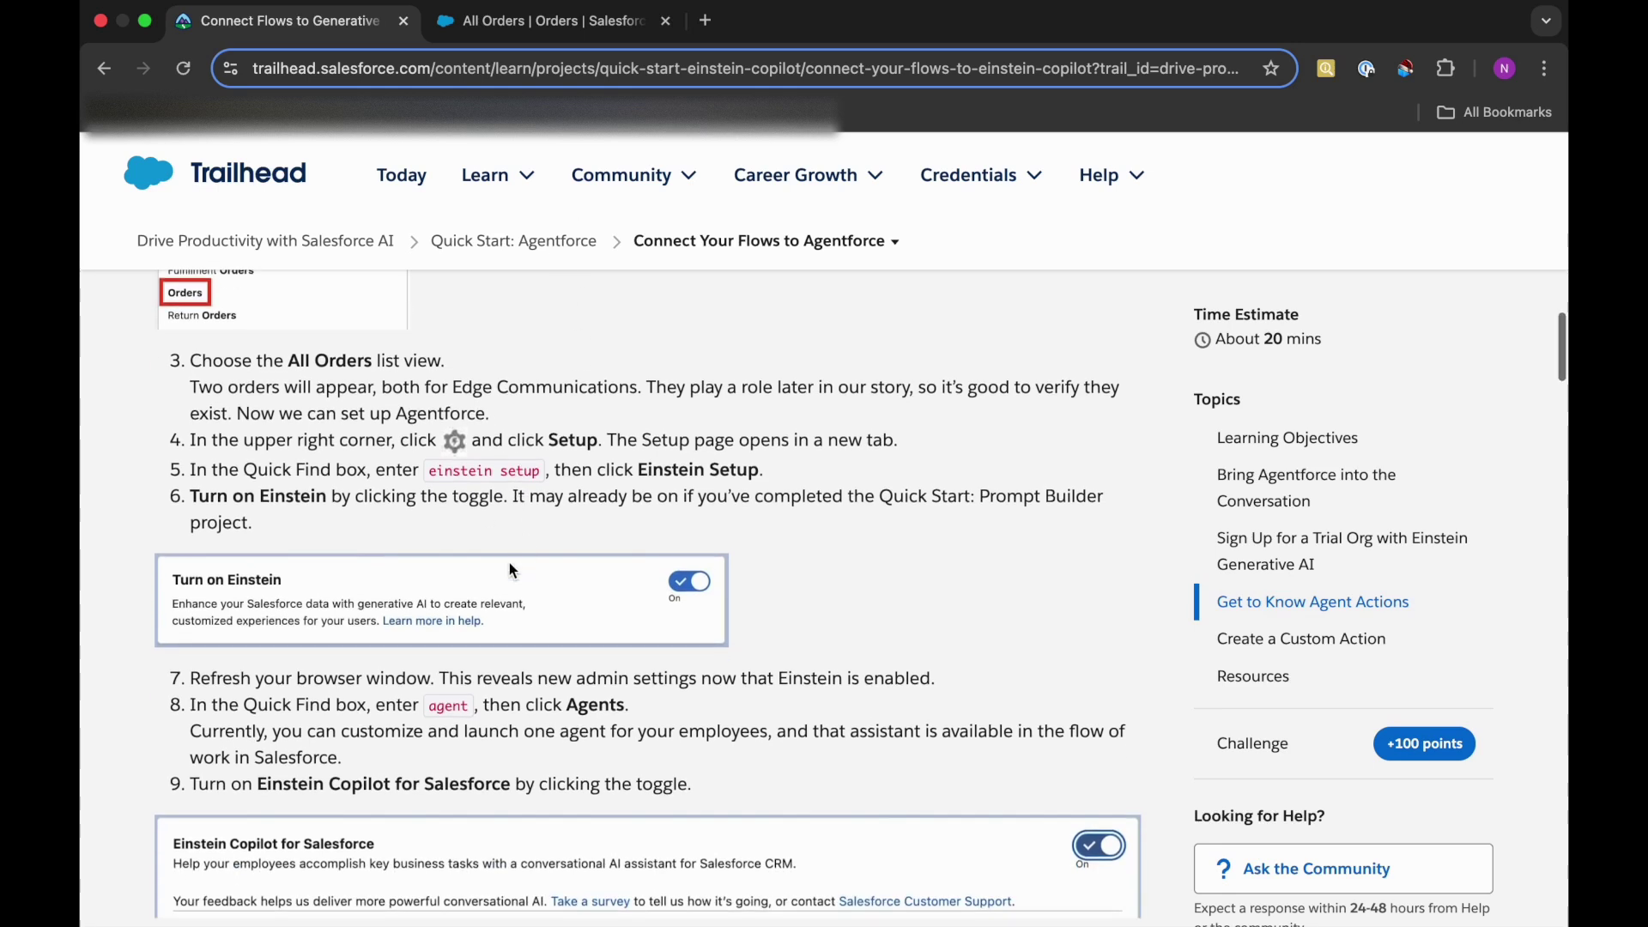
click(573, 32)
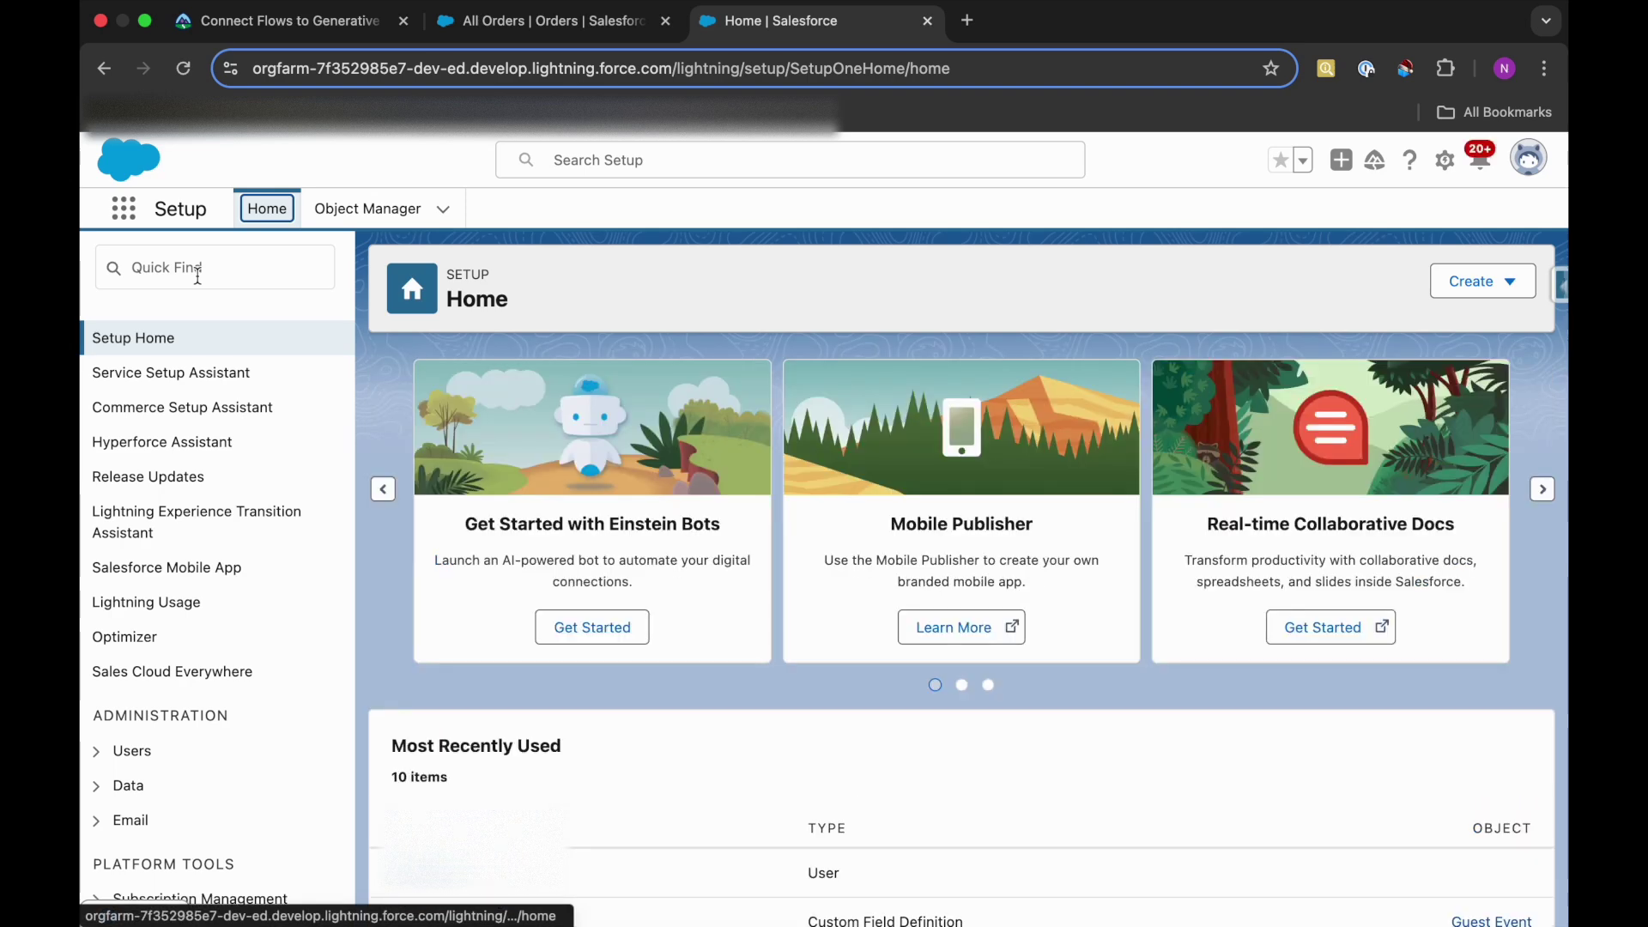
- Search Setup for 'einstein' and open the Einstein Setup page
click(197, 270)
text(einster)
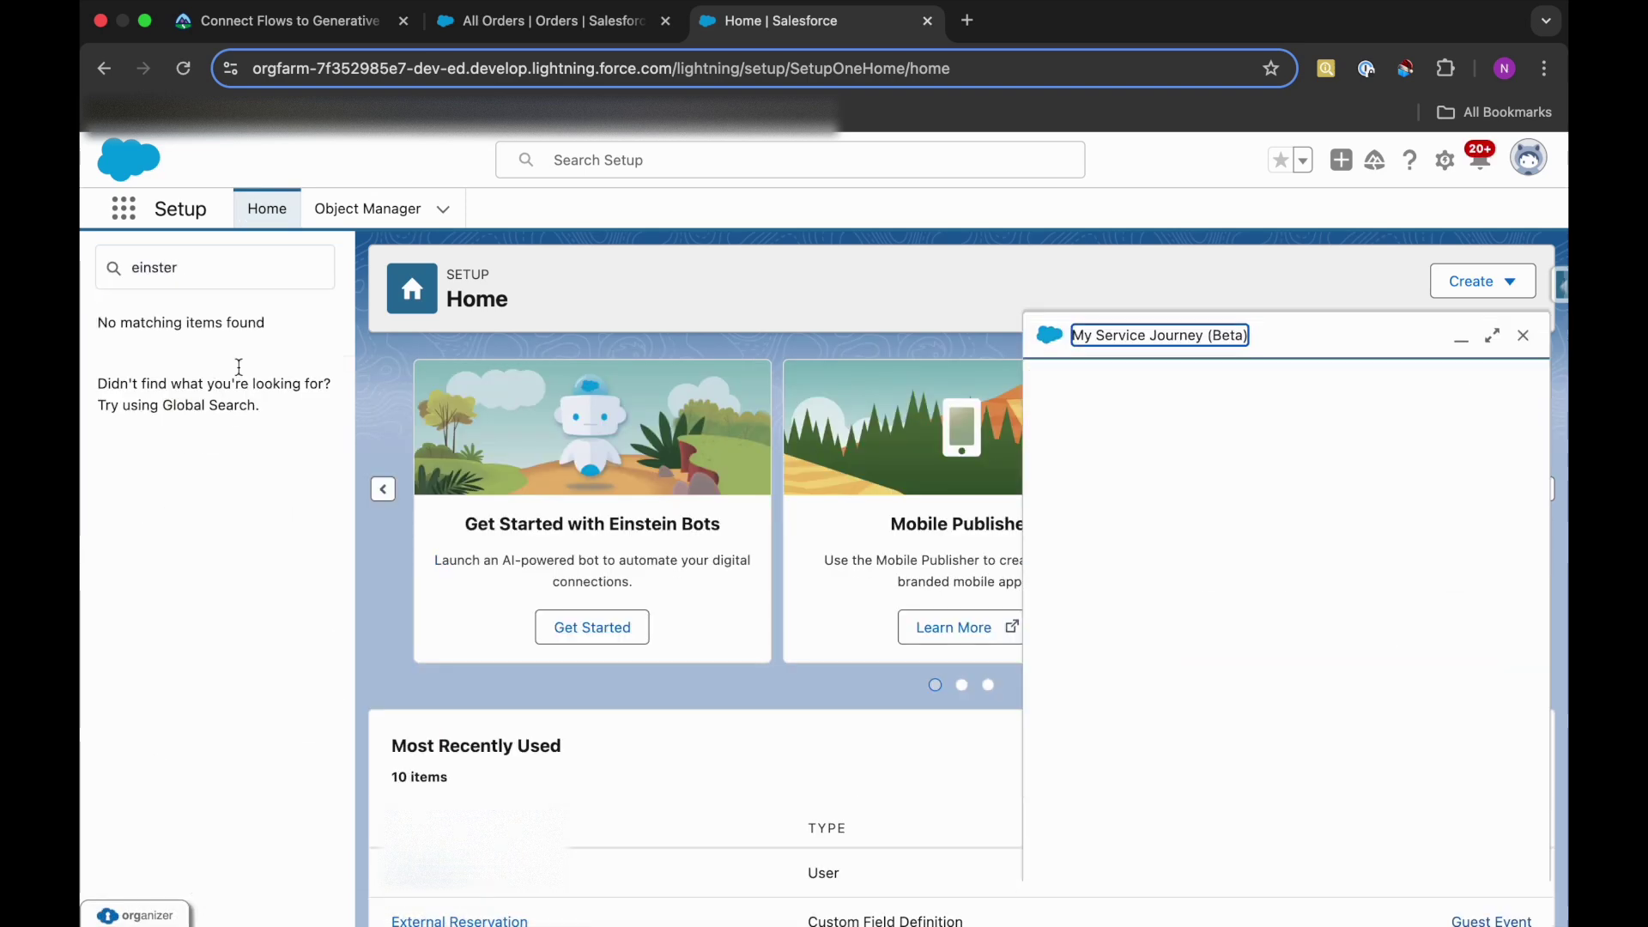
click(235, 270)
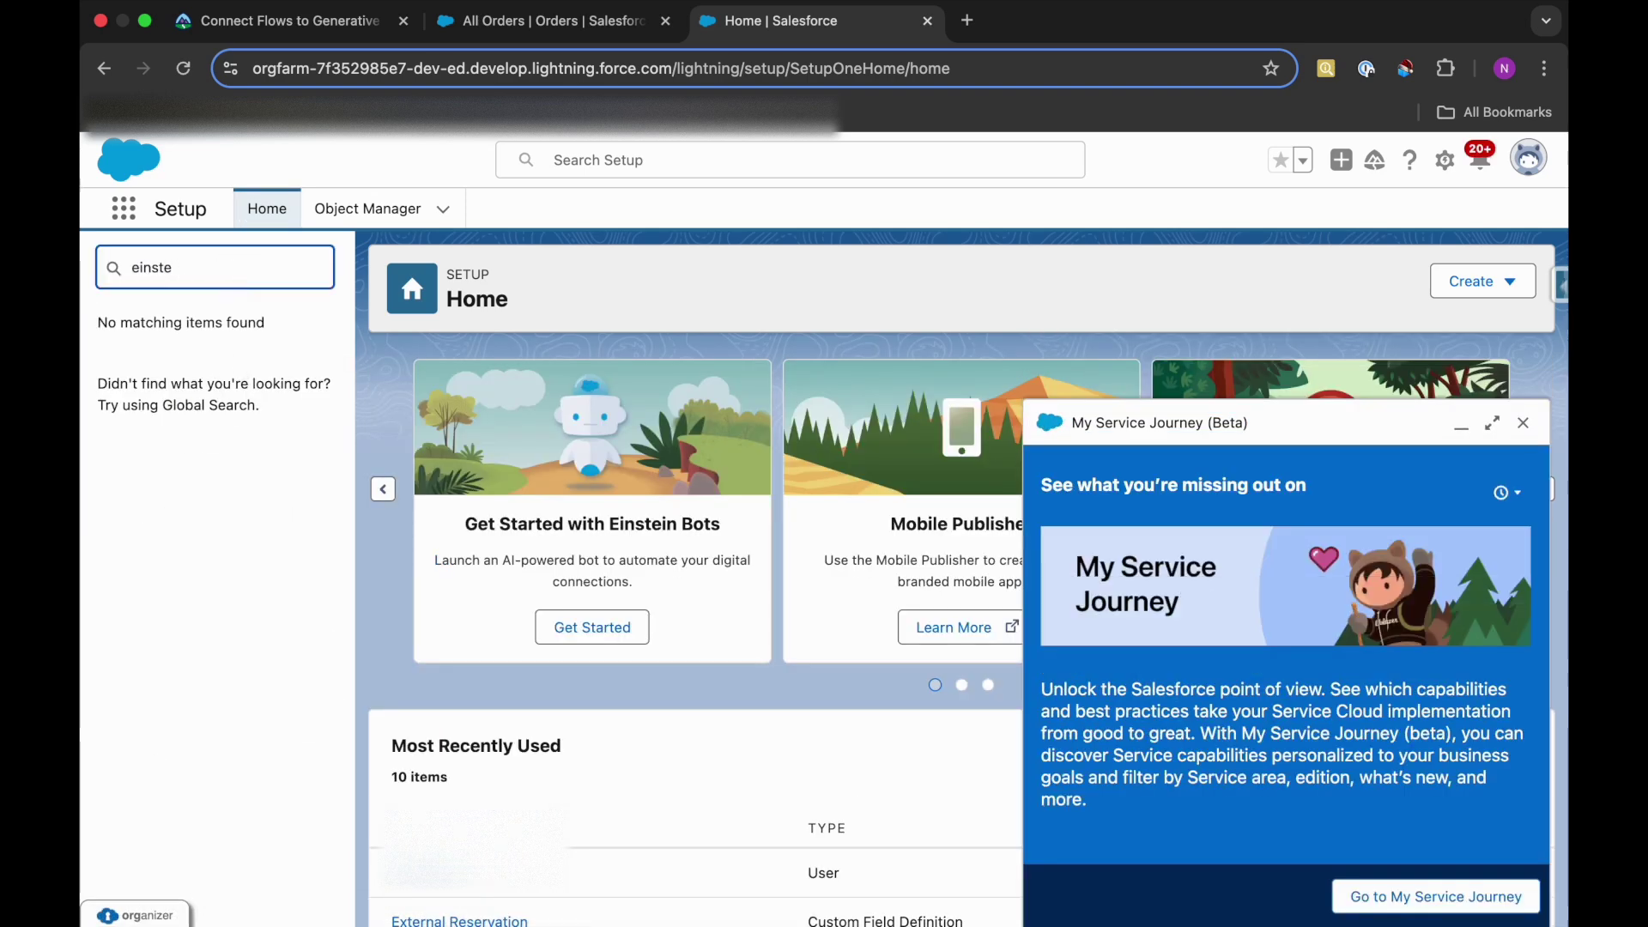
text(n)
click(1523, 423)
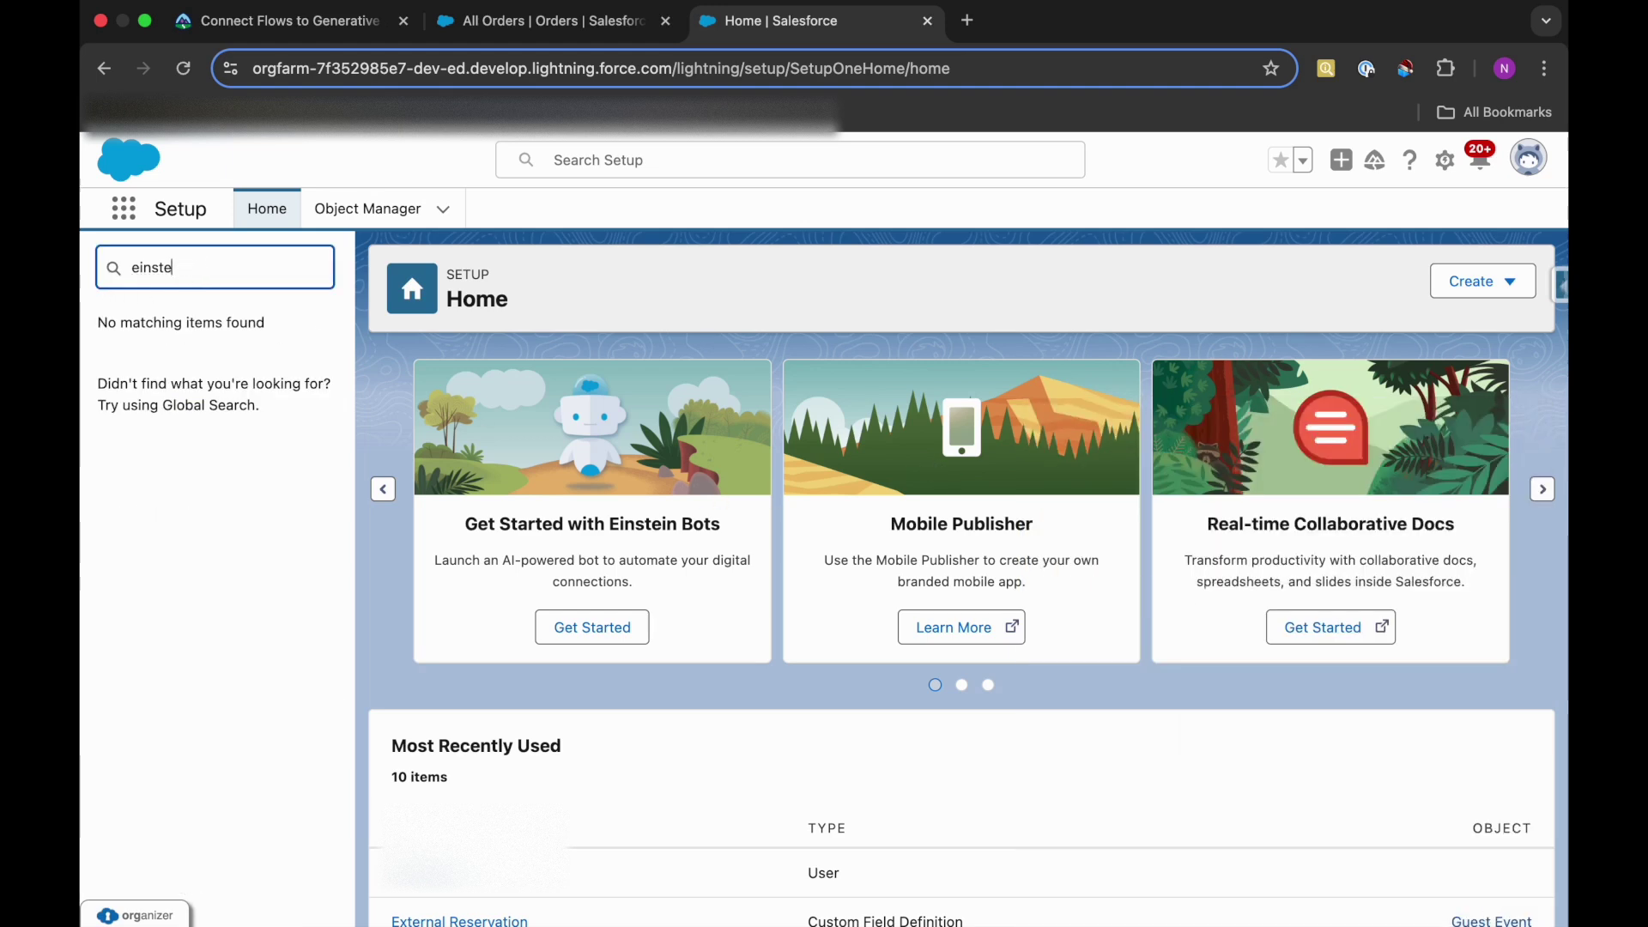
text(e)
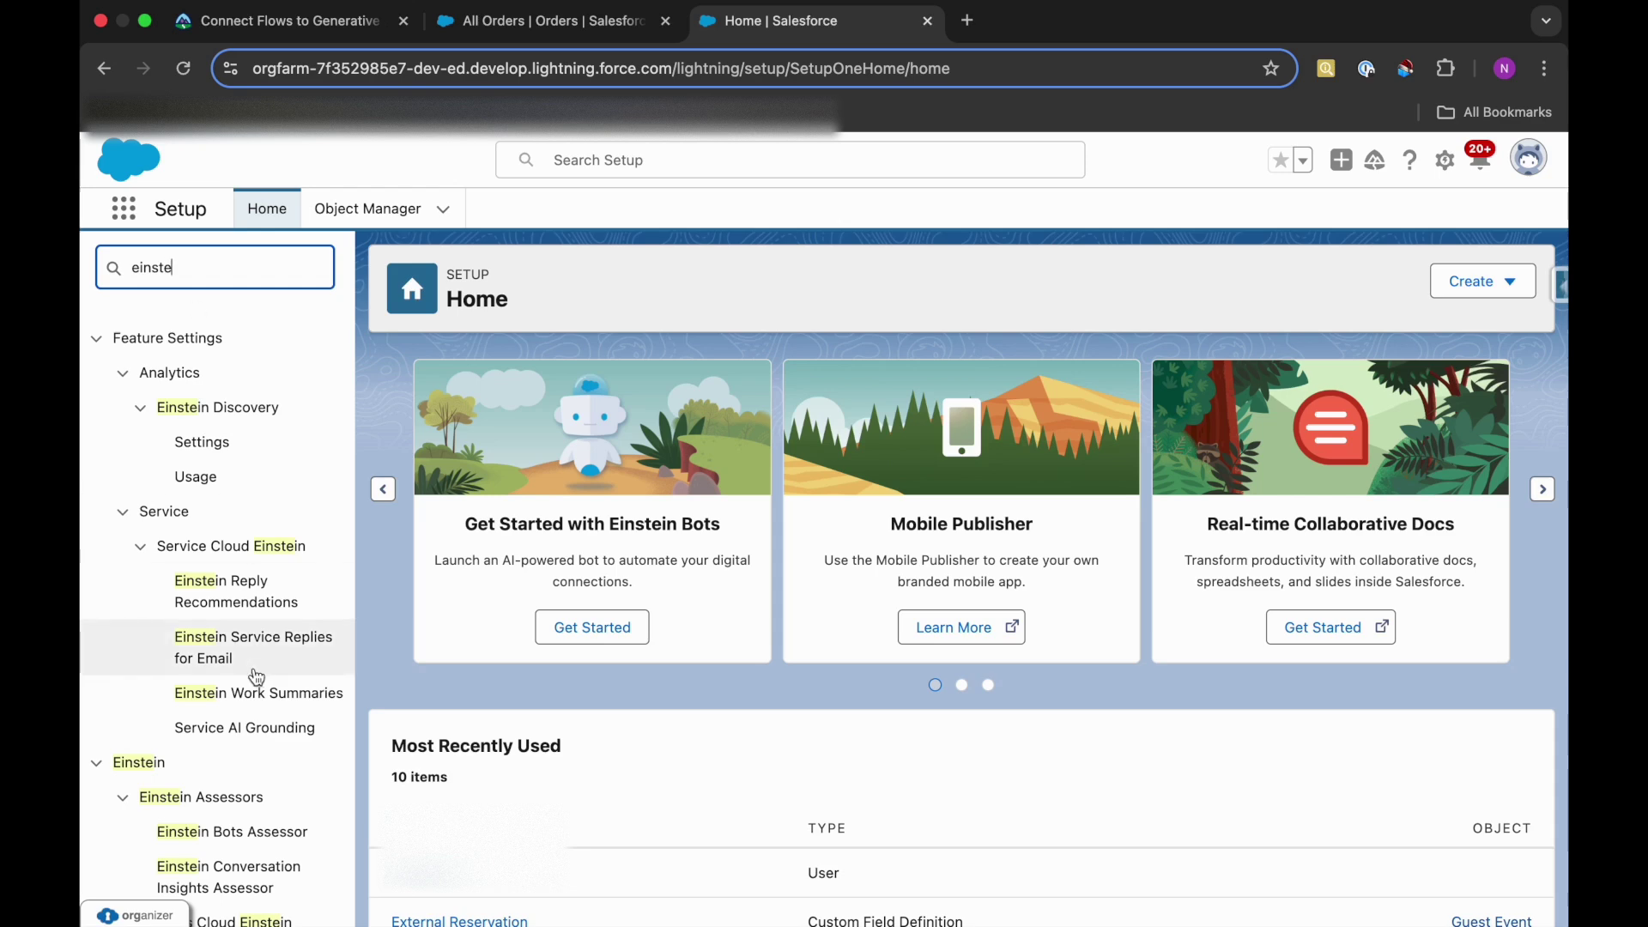
scroll(232, 739, down, 8)
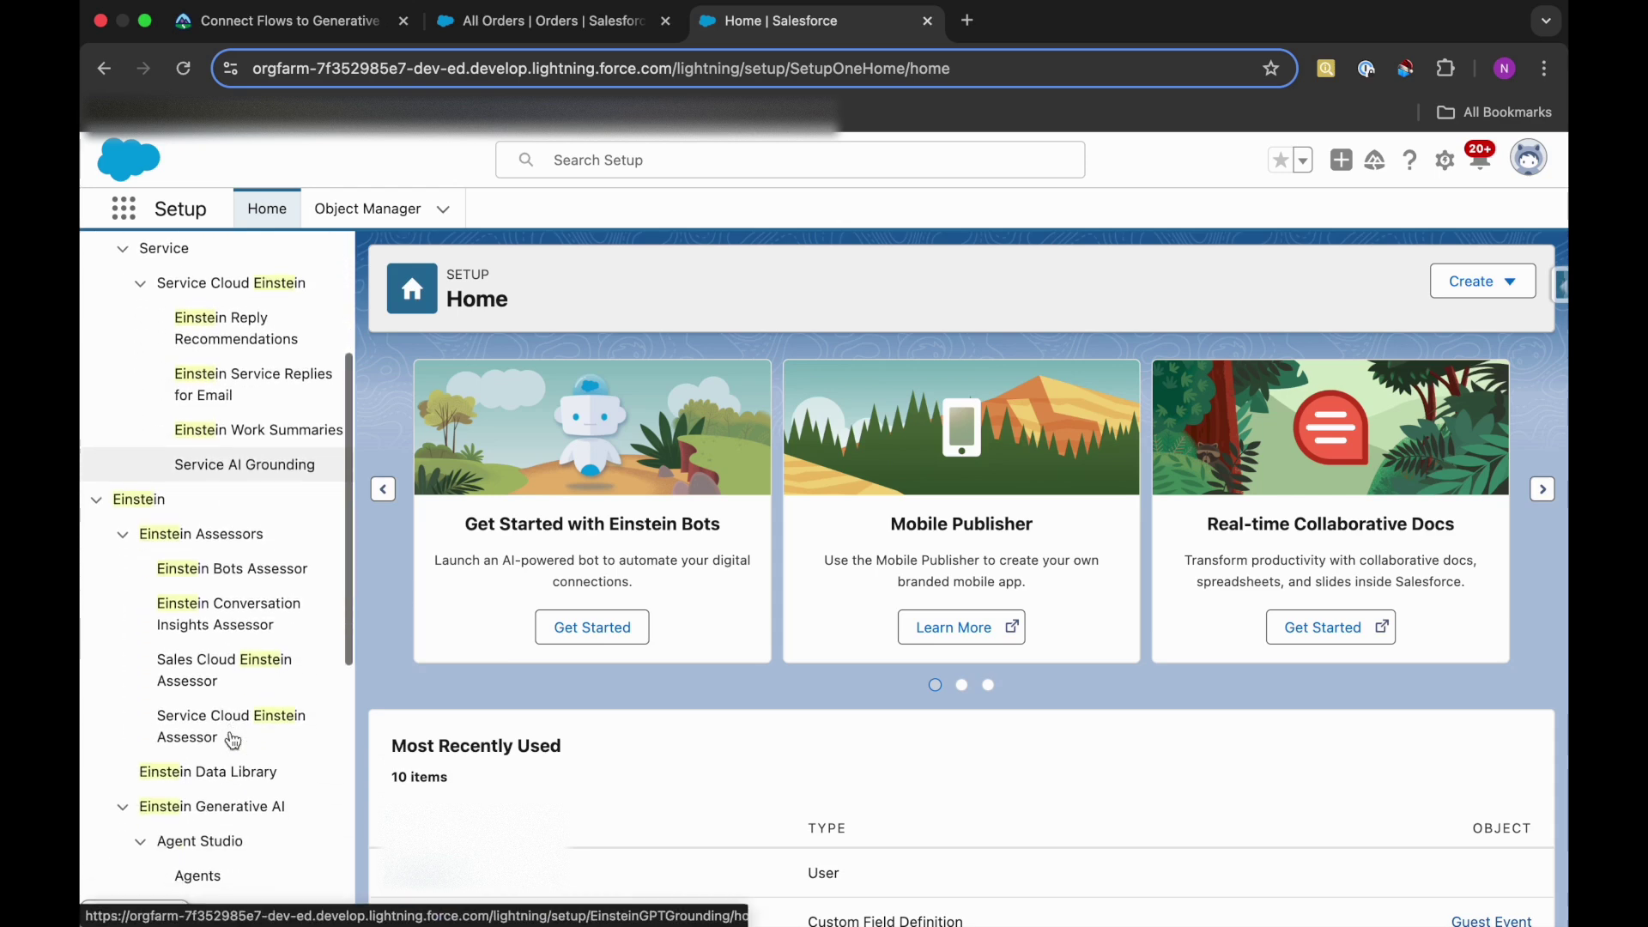
scroll(232, 739, down, 2)
click(230, 755)
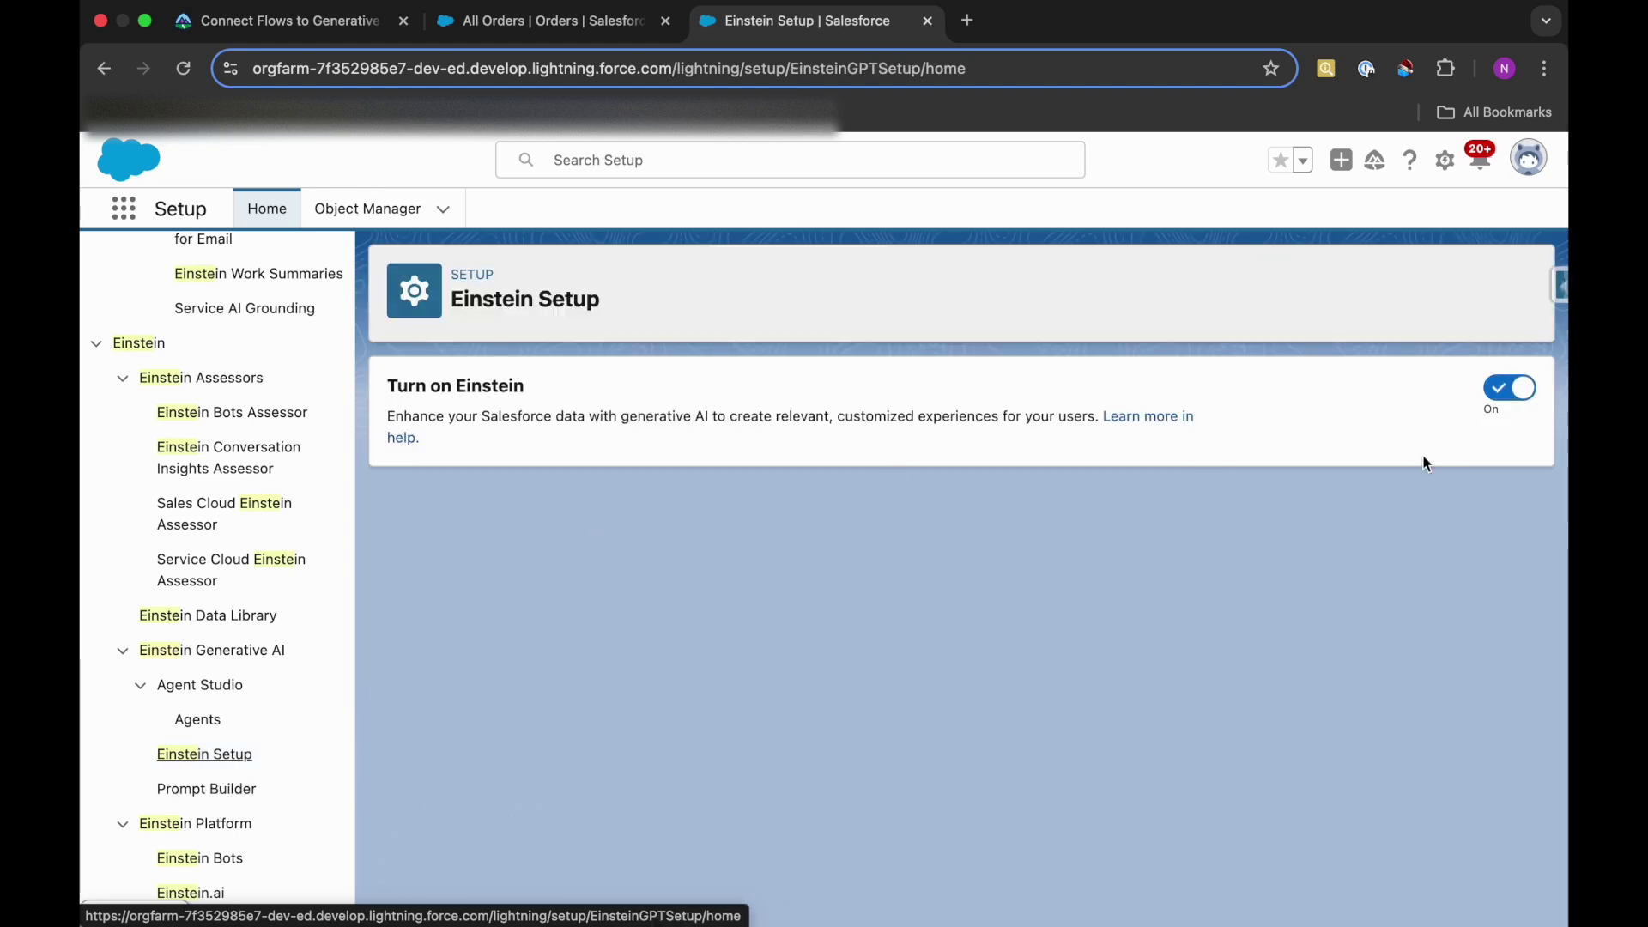
- Check the lesson steps, then return to Einstein Setup to confirm Einstein is on
click(283, 21)
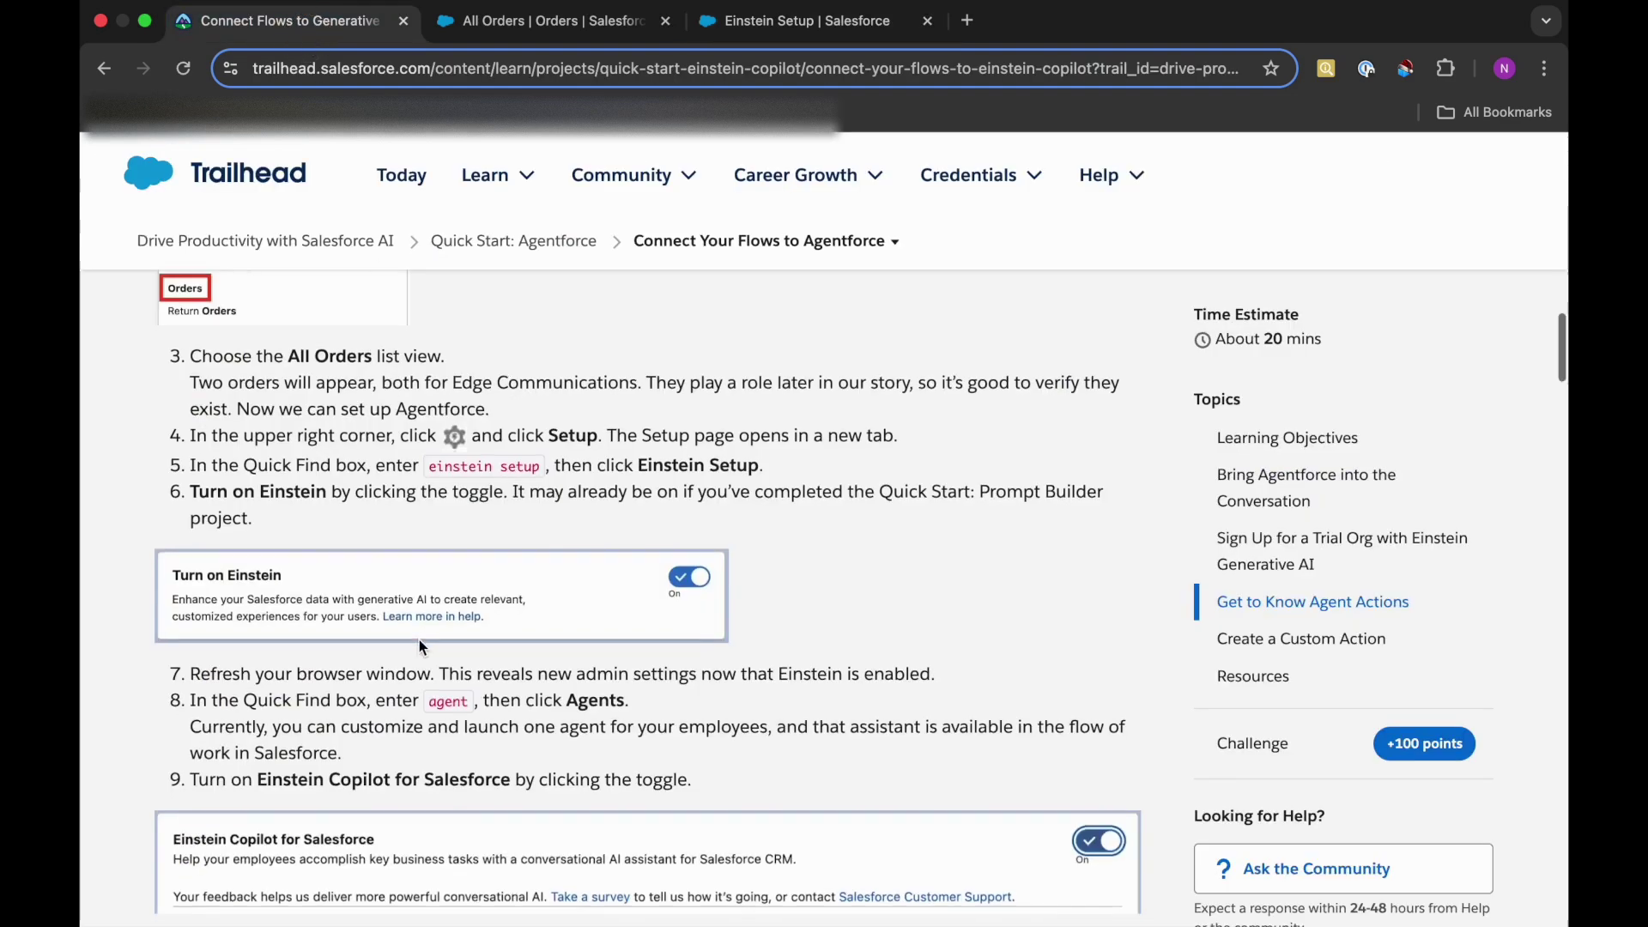
scroll(421, 647, down, 4)
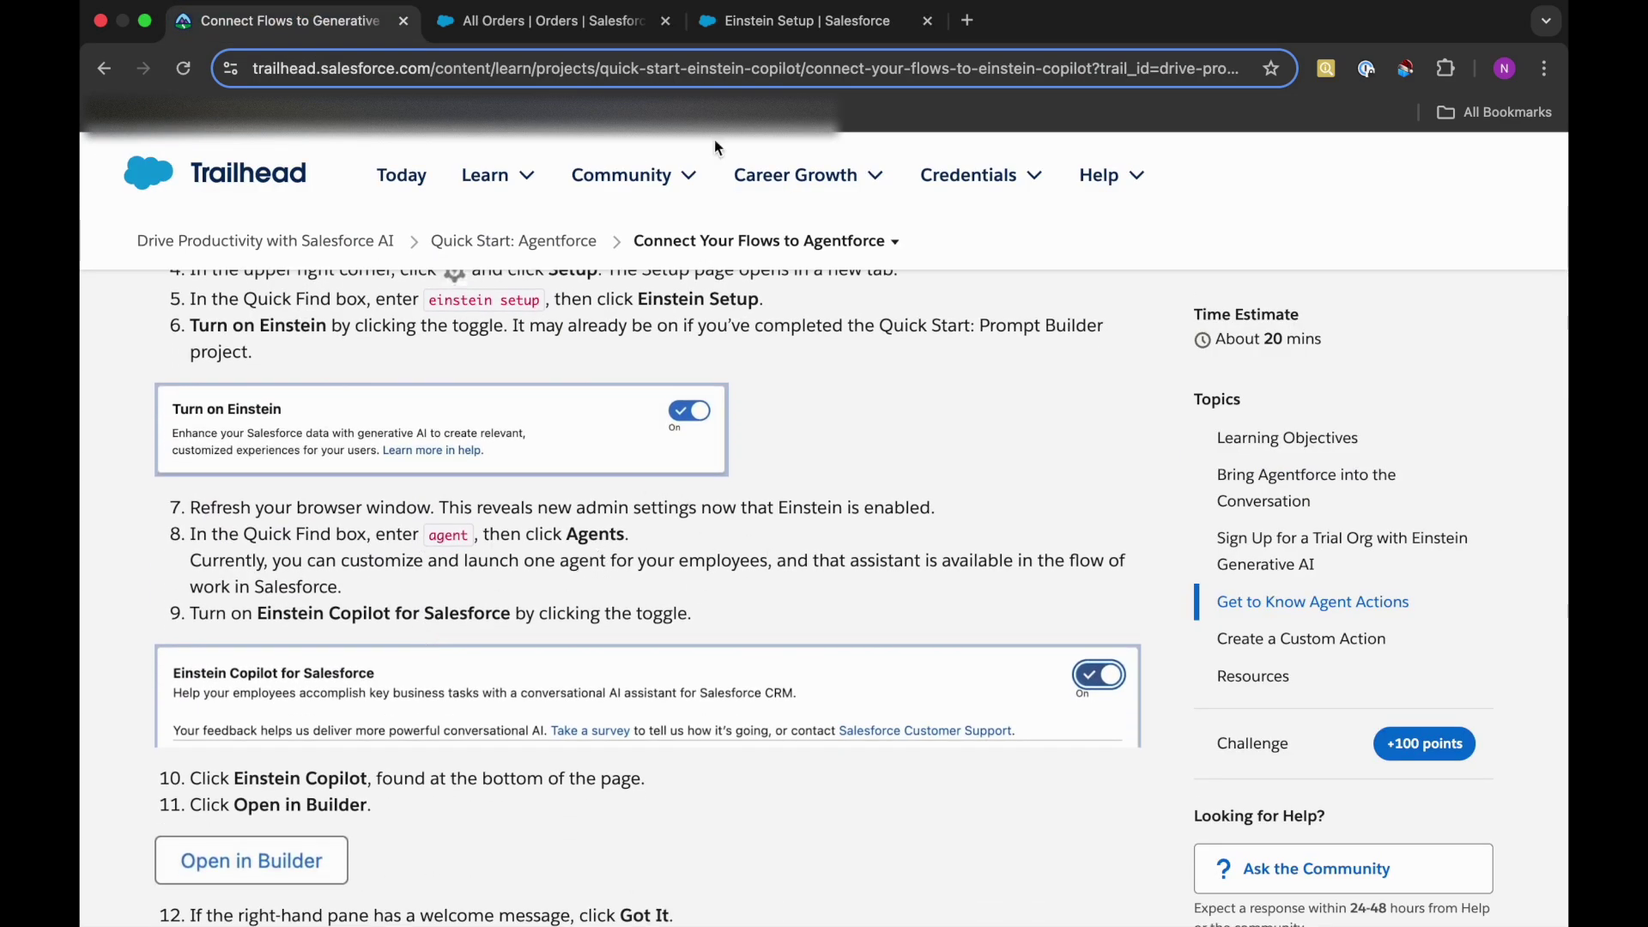
click(726, 21)
scroll(206, 429, up, 5)
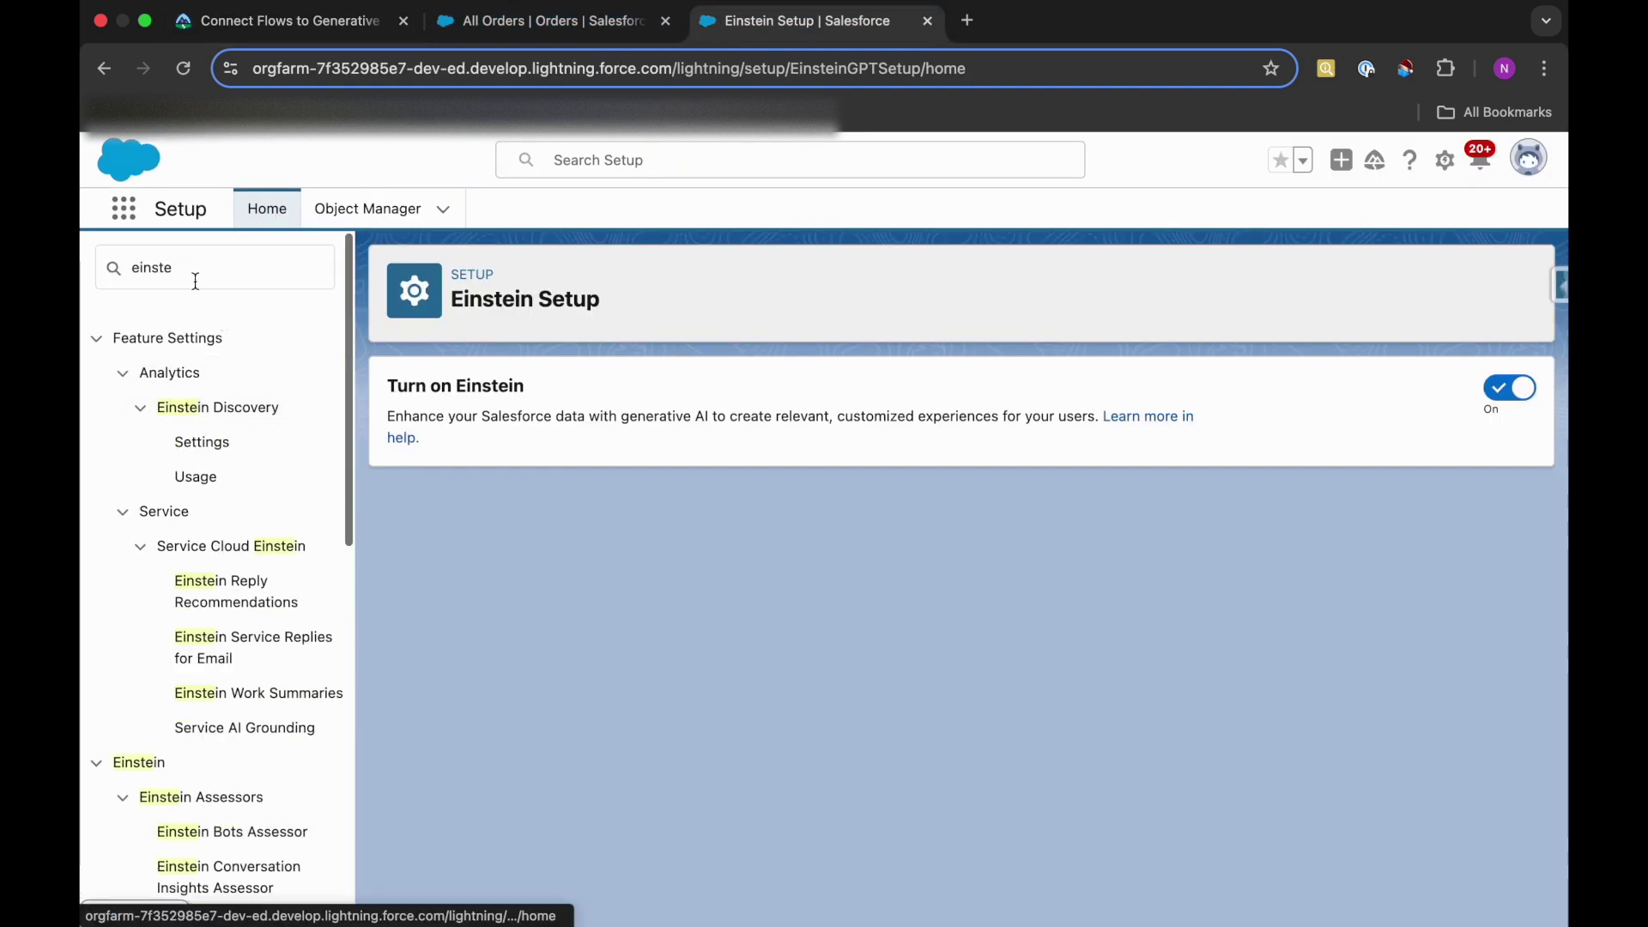
click(177, 266)
- Search Quick Find for 'age', open Agents, and turn on Einstein Copilot for Salesforce
double_click(148, 267)
text(age)
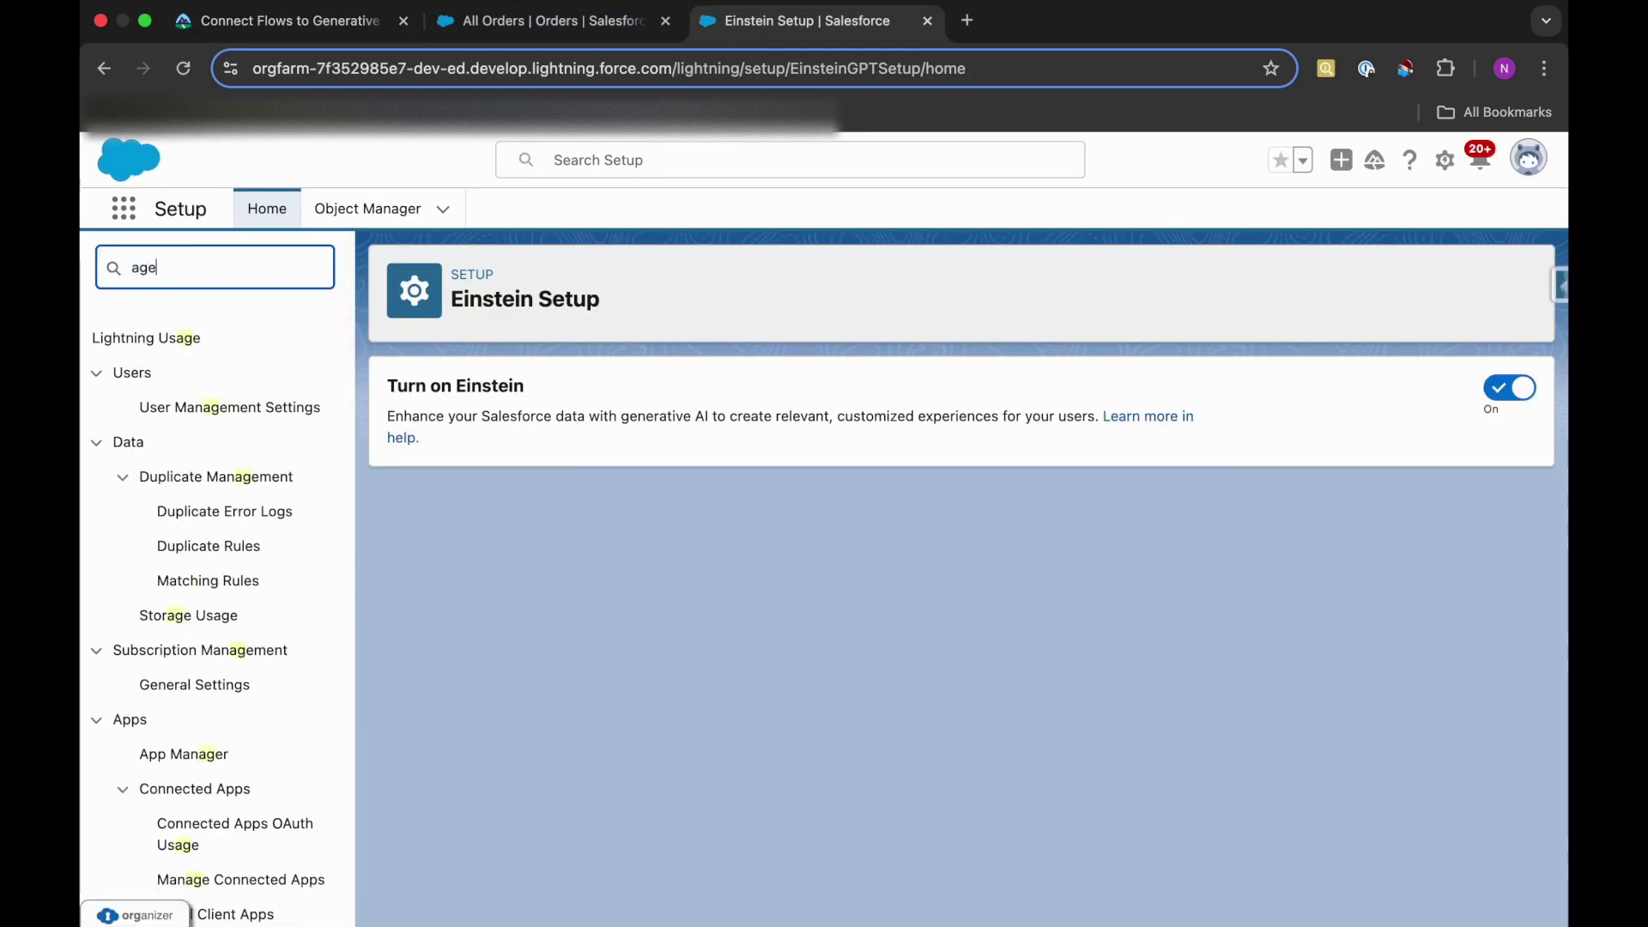
click(206, 444)
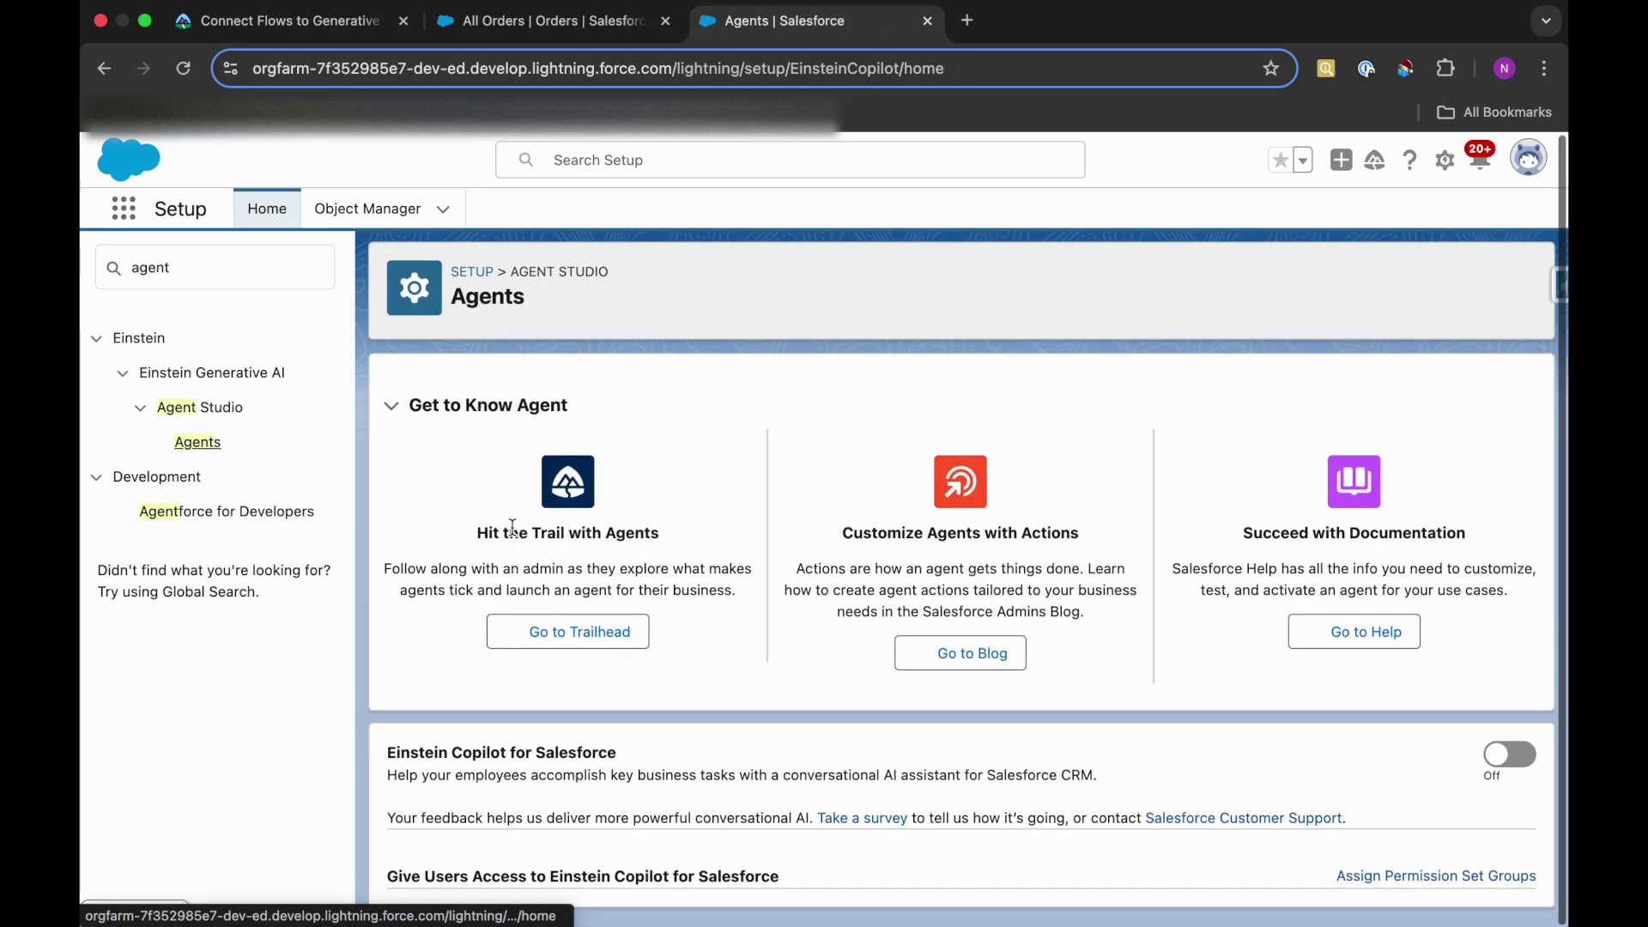
drag(387, 753, 663, 751)
click(697, 762)
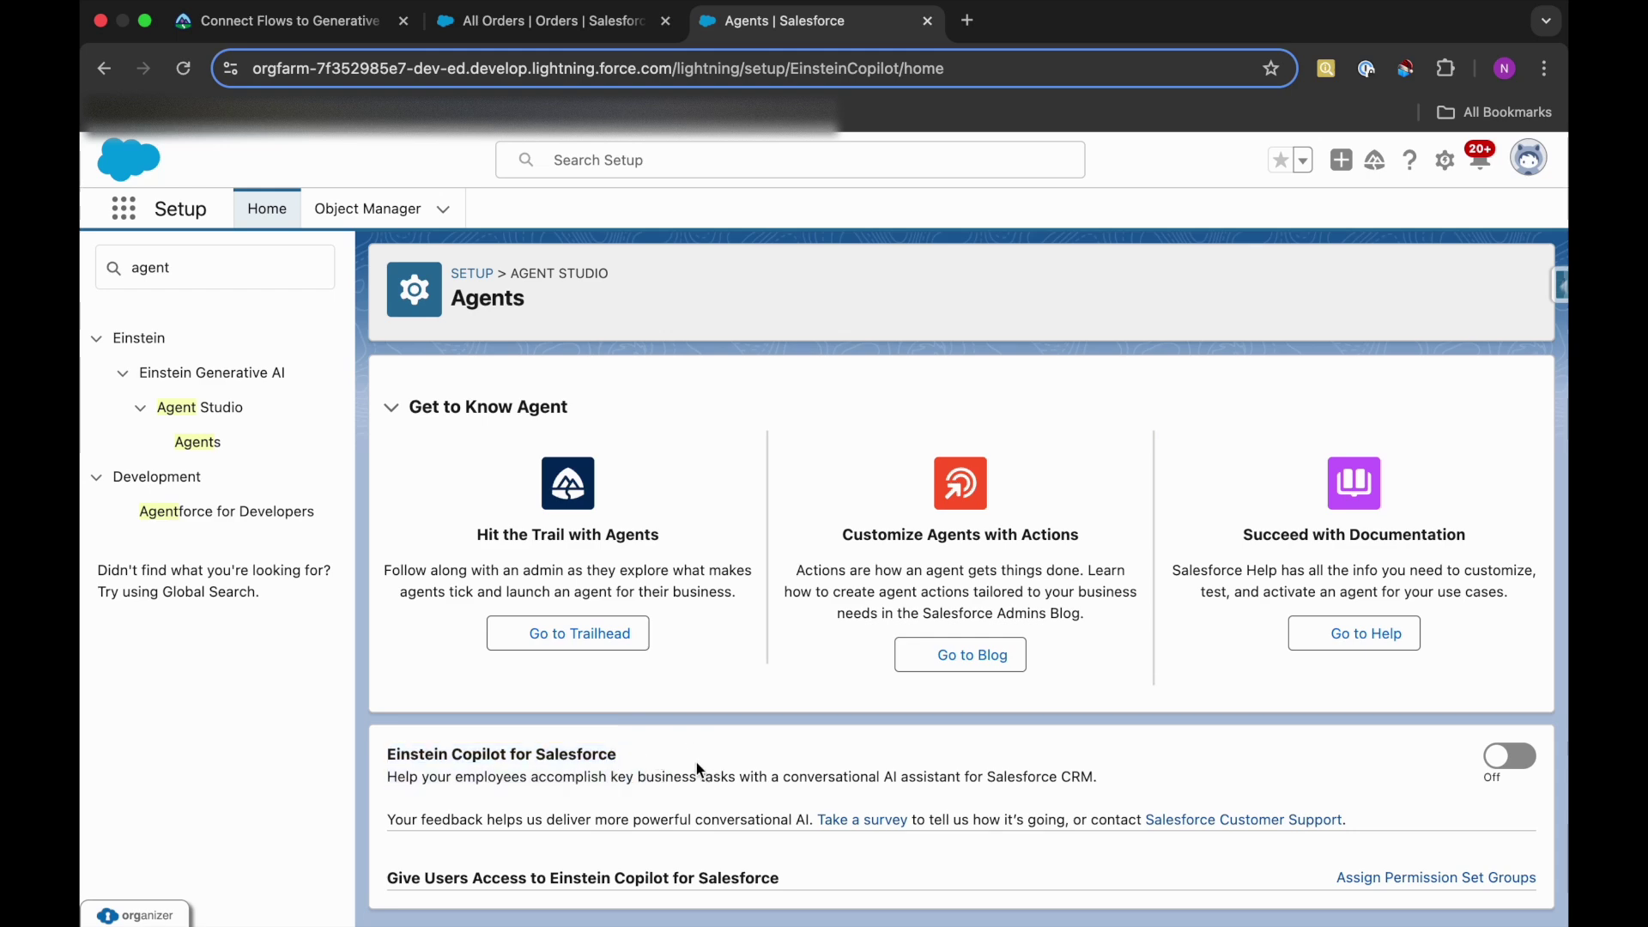
click(1494, 748)
- Review step 10 of the Trailhead instructions and return to the Agents setup page
click(284, 20)
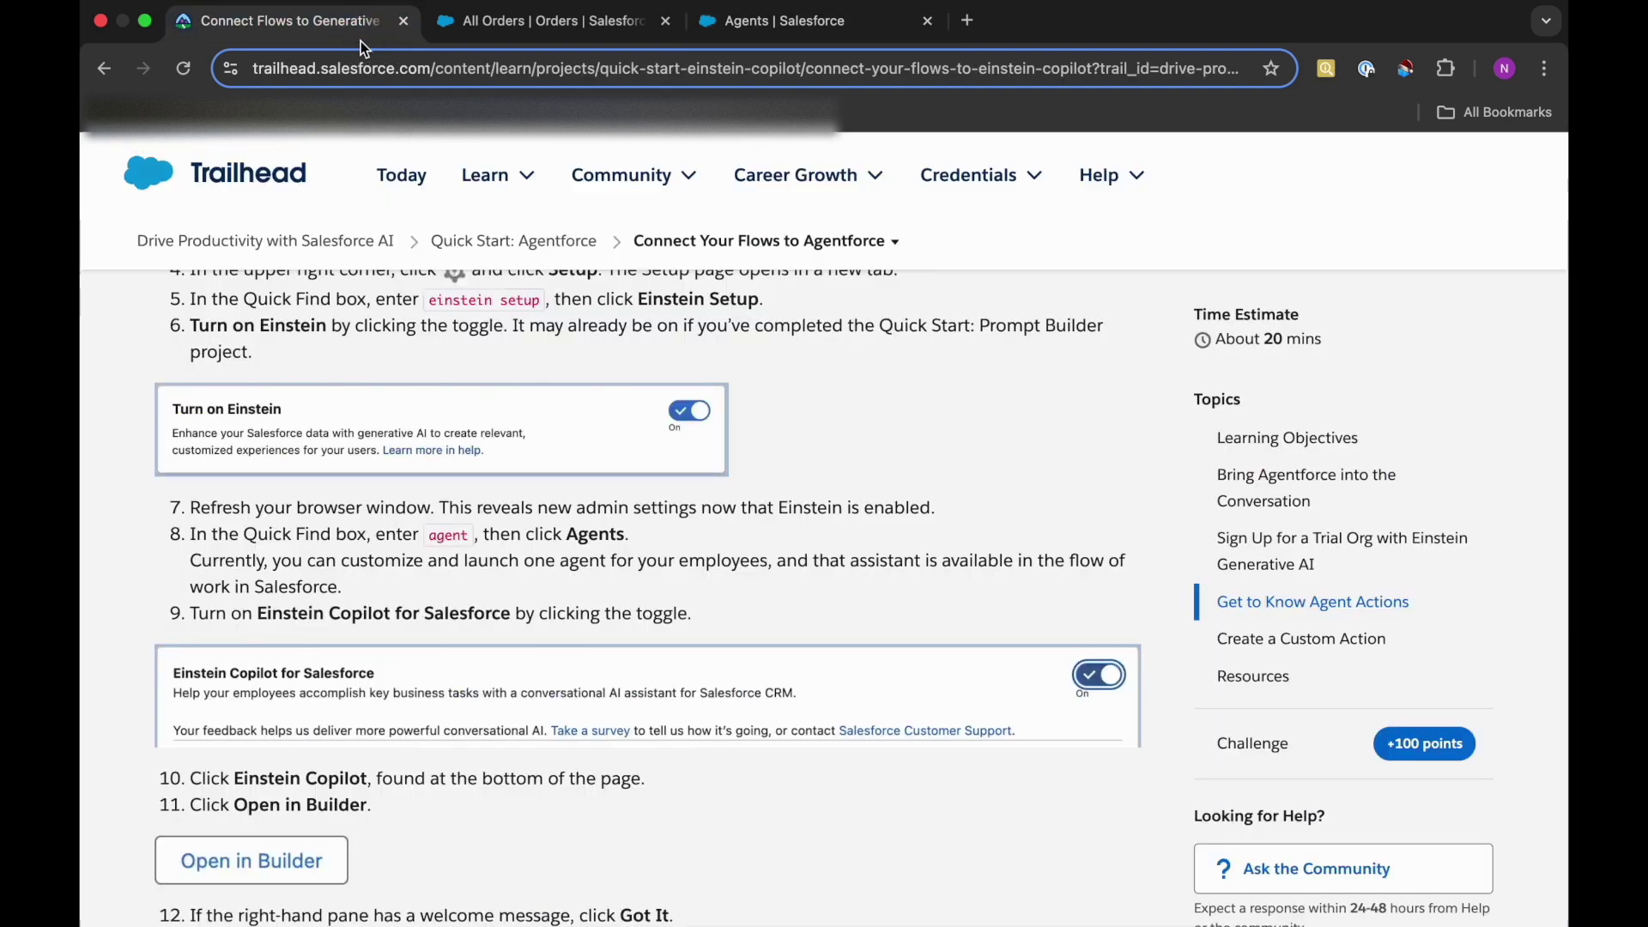
scroll(509, 598, down, 4)
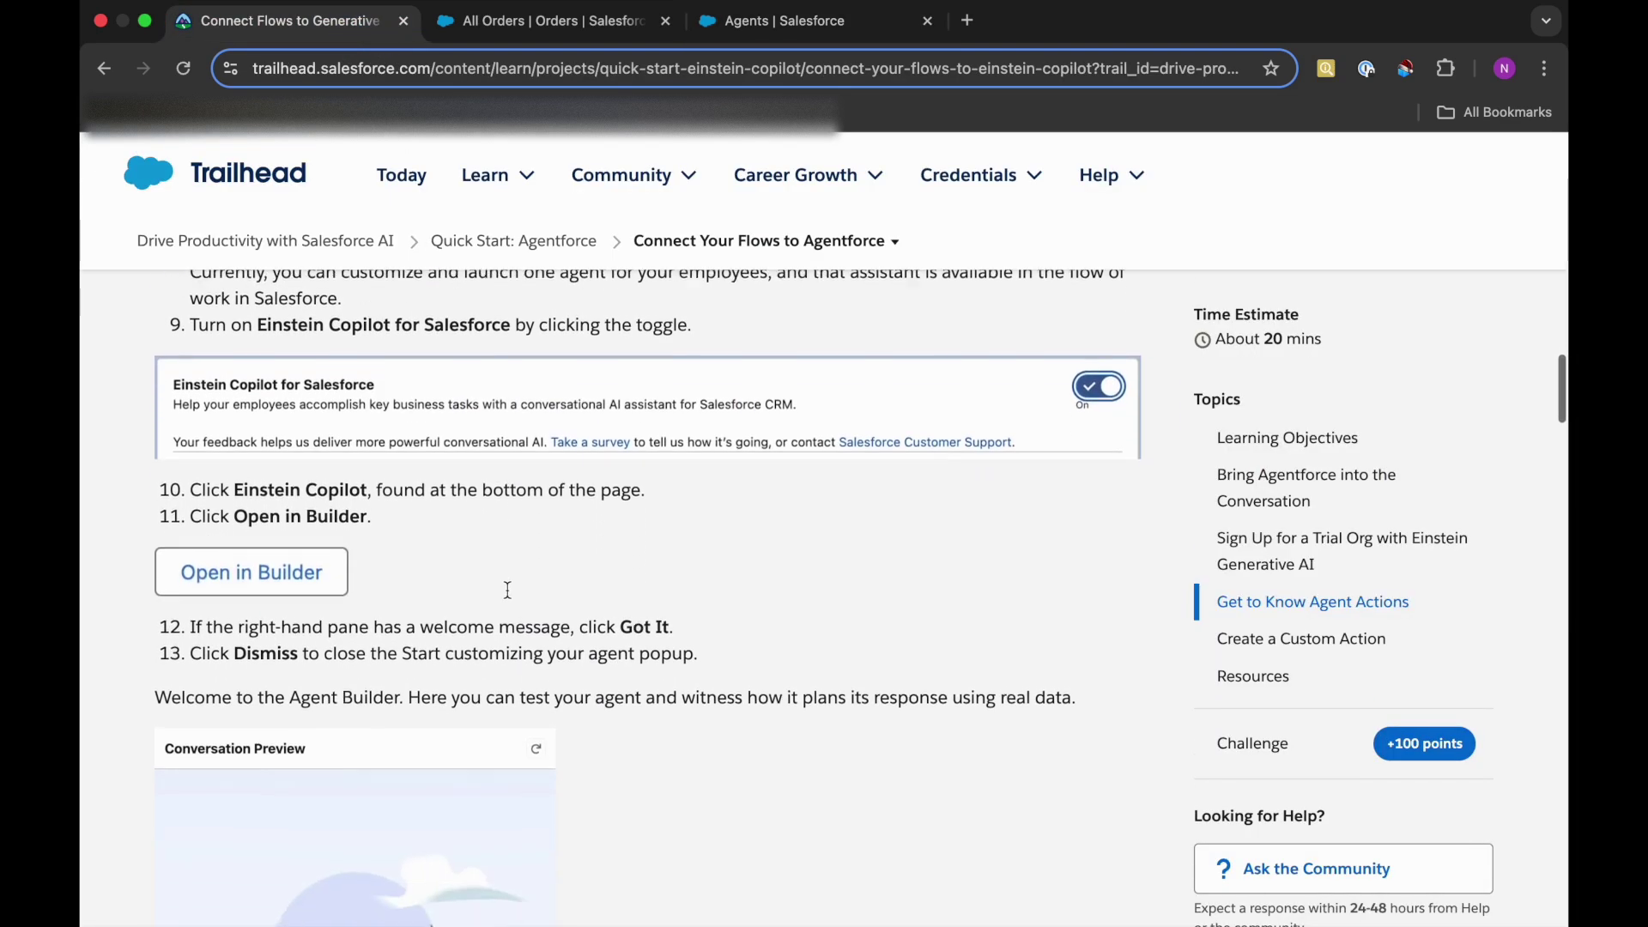
drag(260, 487, 562, 488)
click(572, 420)
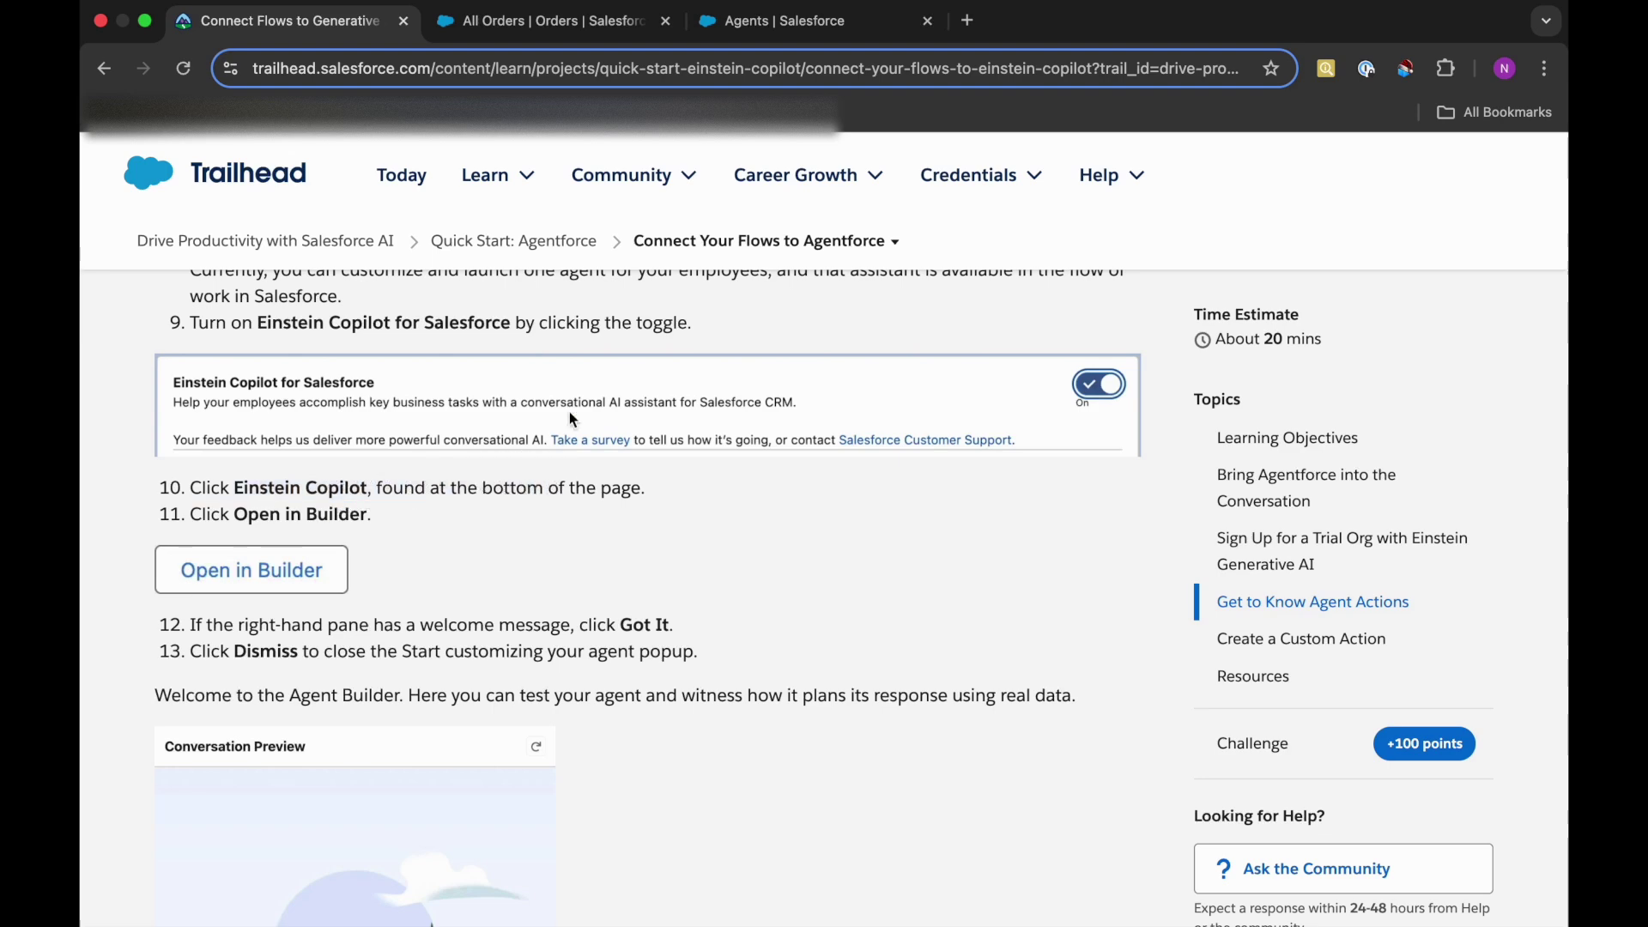
scroll(573, 488, down, 1)
click(756, 21)
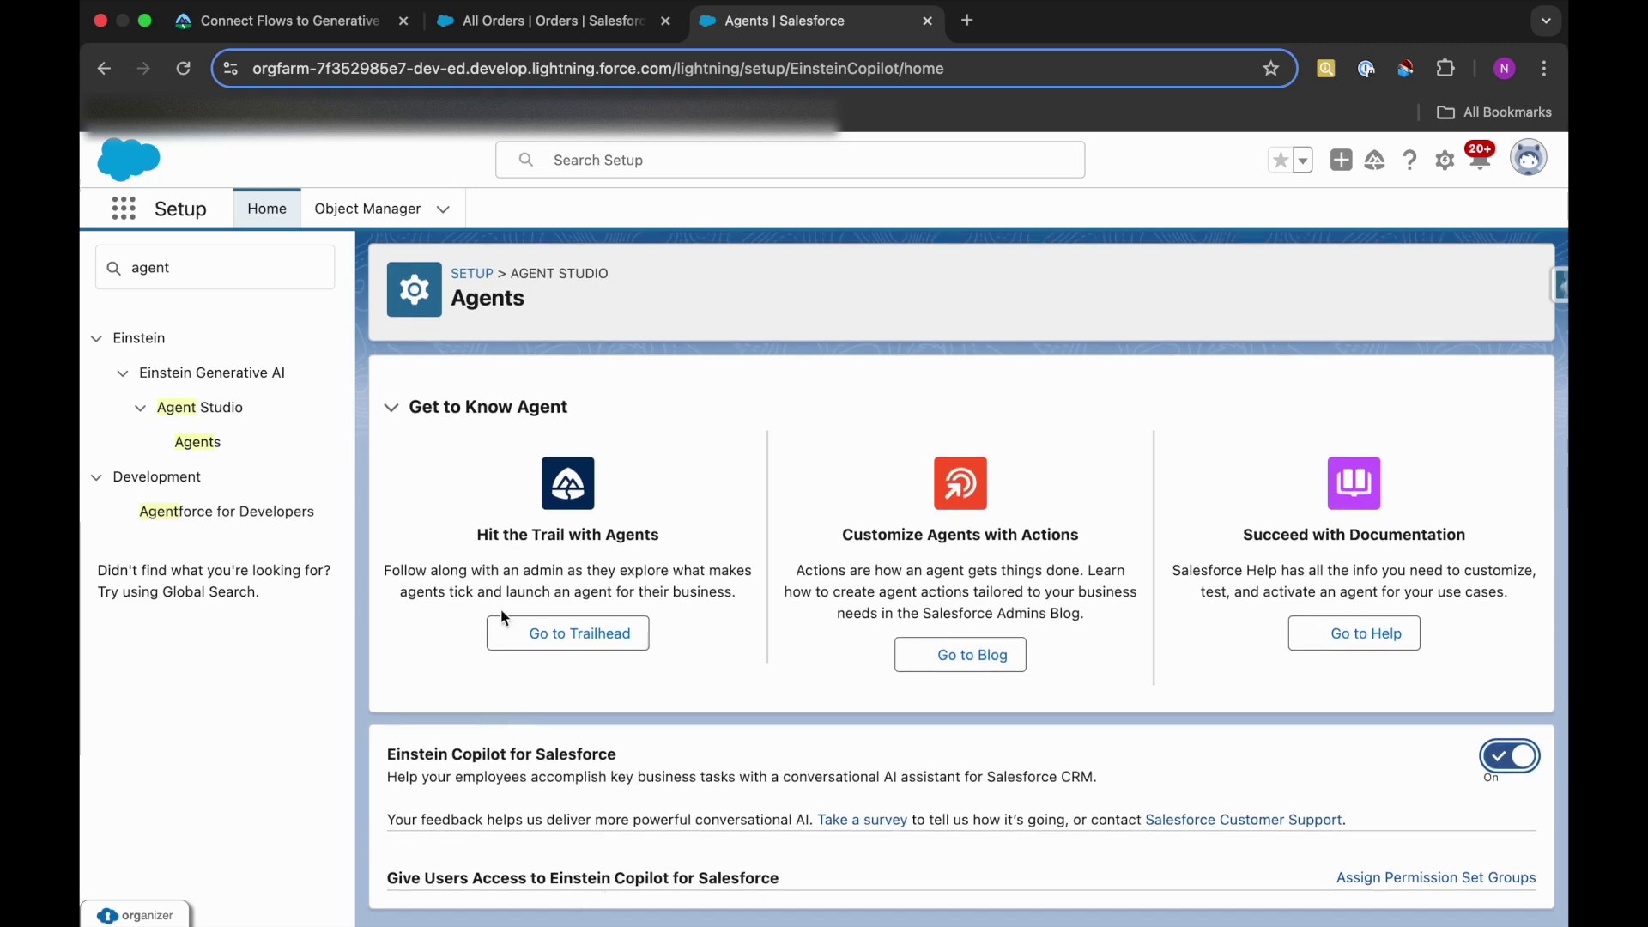
click(342, 41)
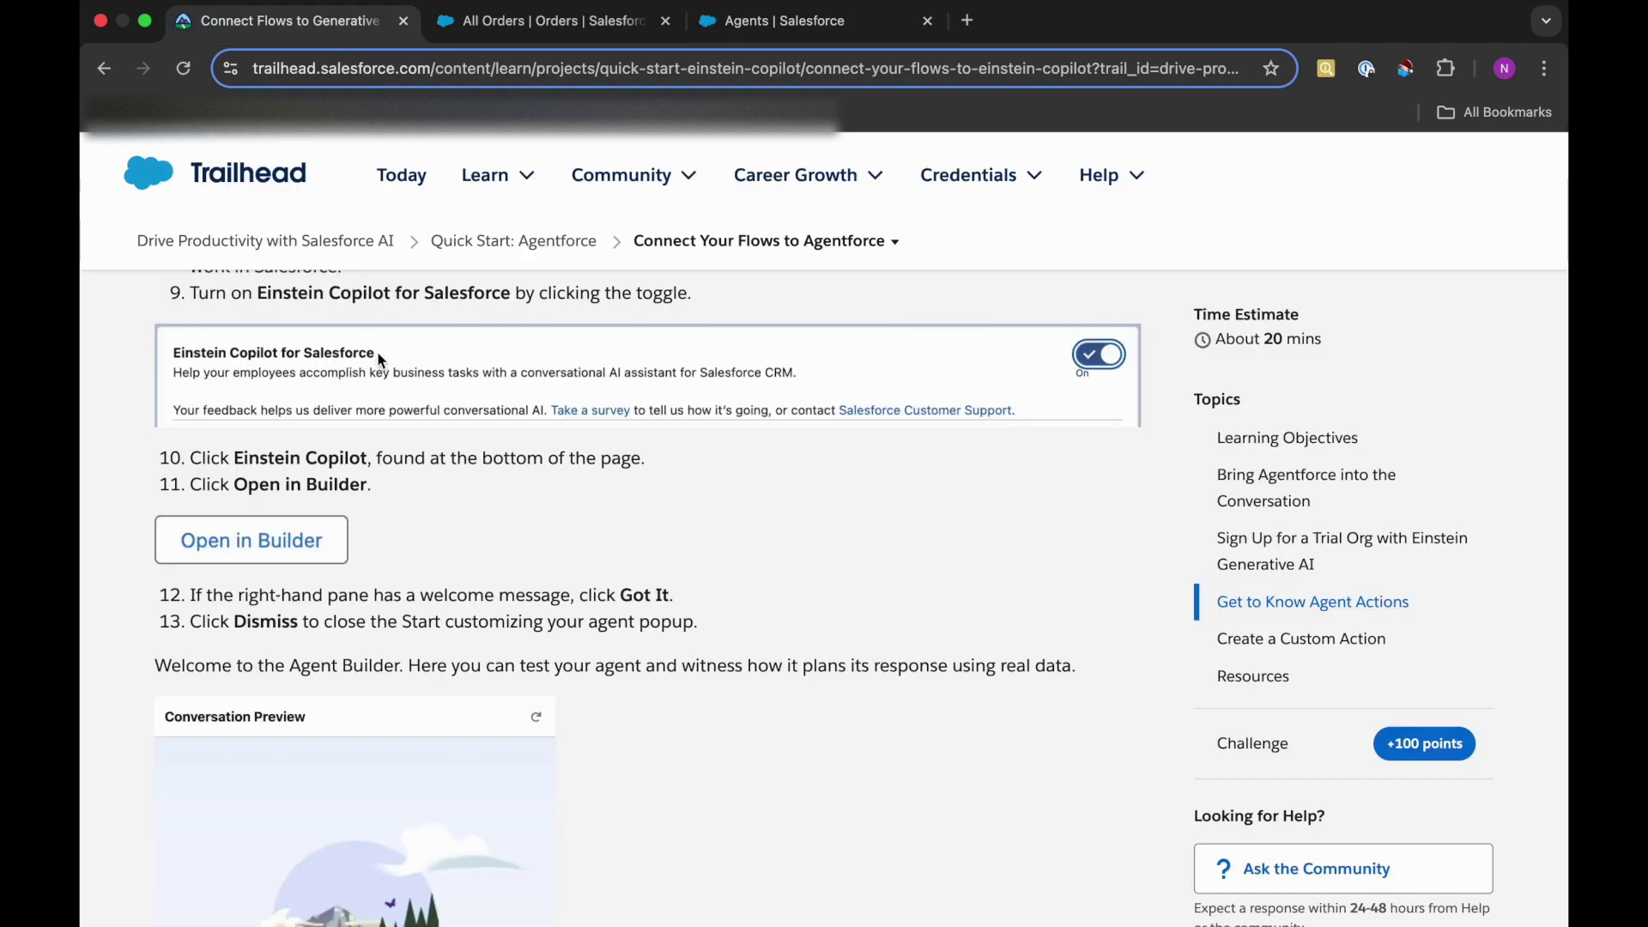
scroll(380, 359, up, 3)
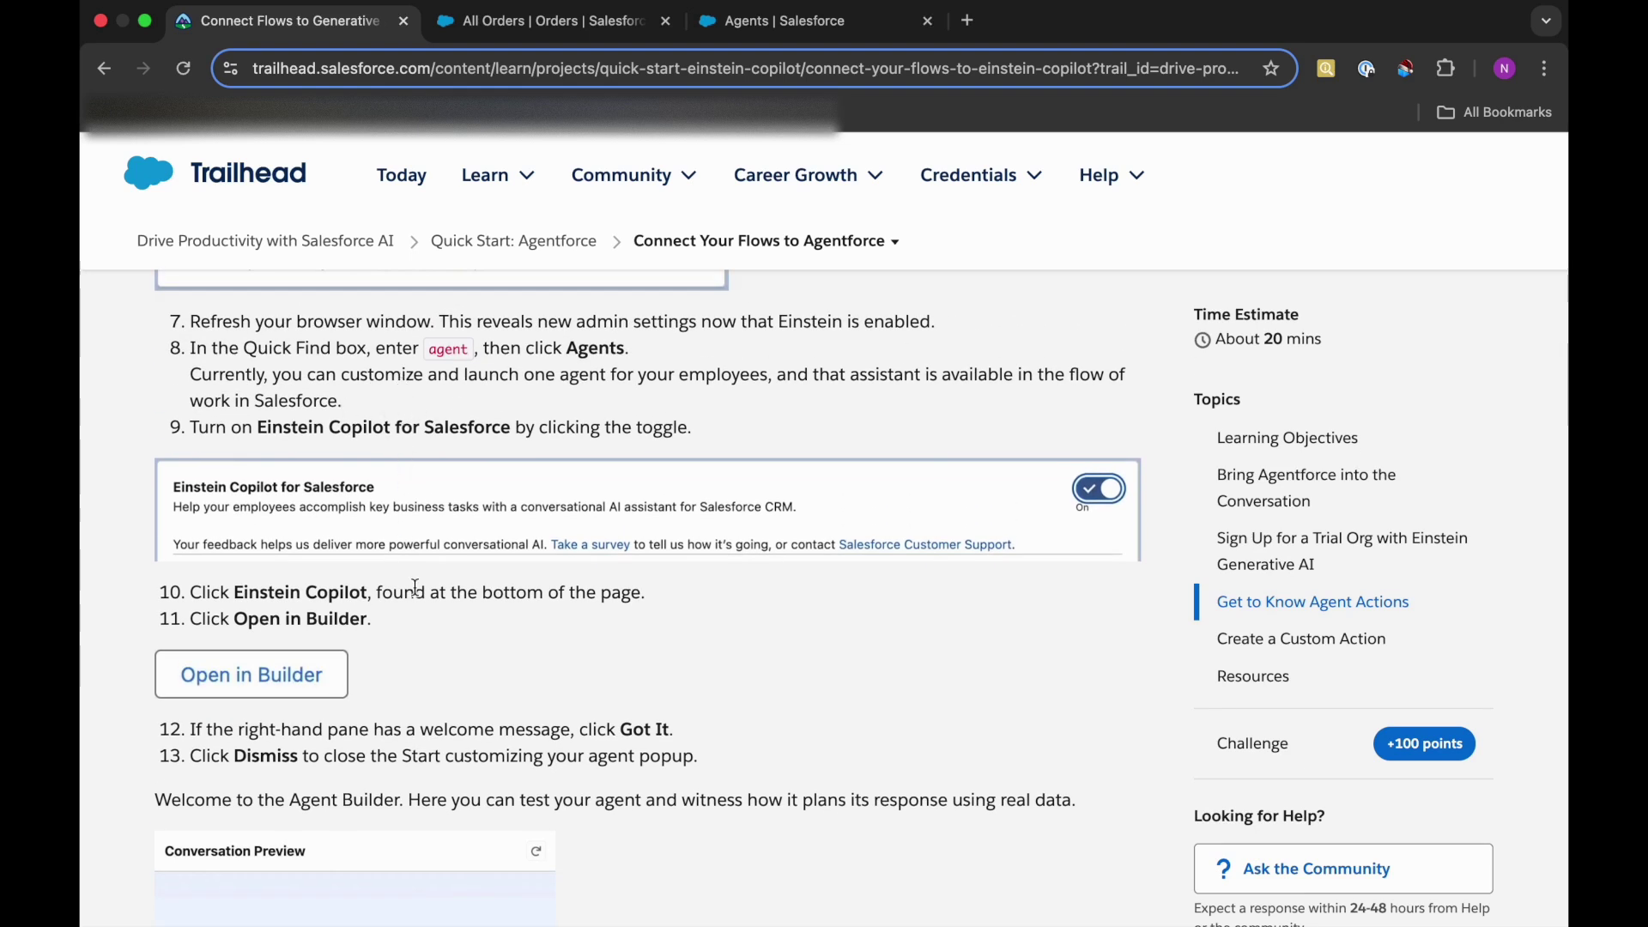
scroll(416, 588, down, 1)
click(772, 20)
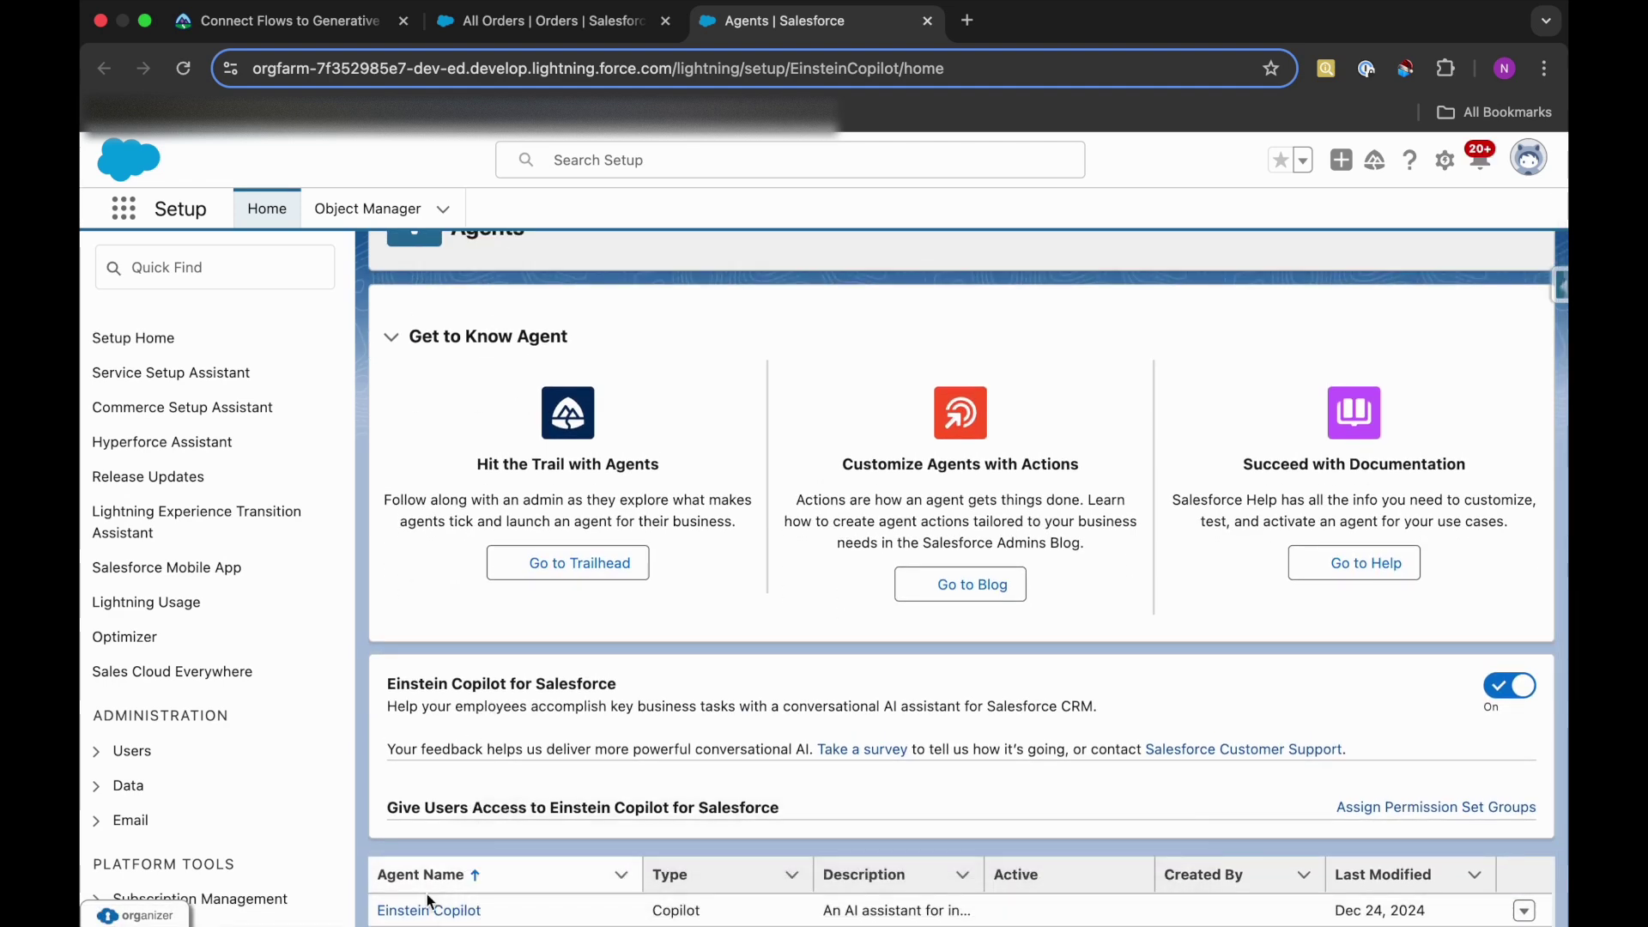
- Open Einstein Copilot in Agent Builder and dismiss the Start customizing tip
click(459, 869)
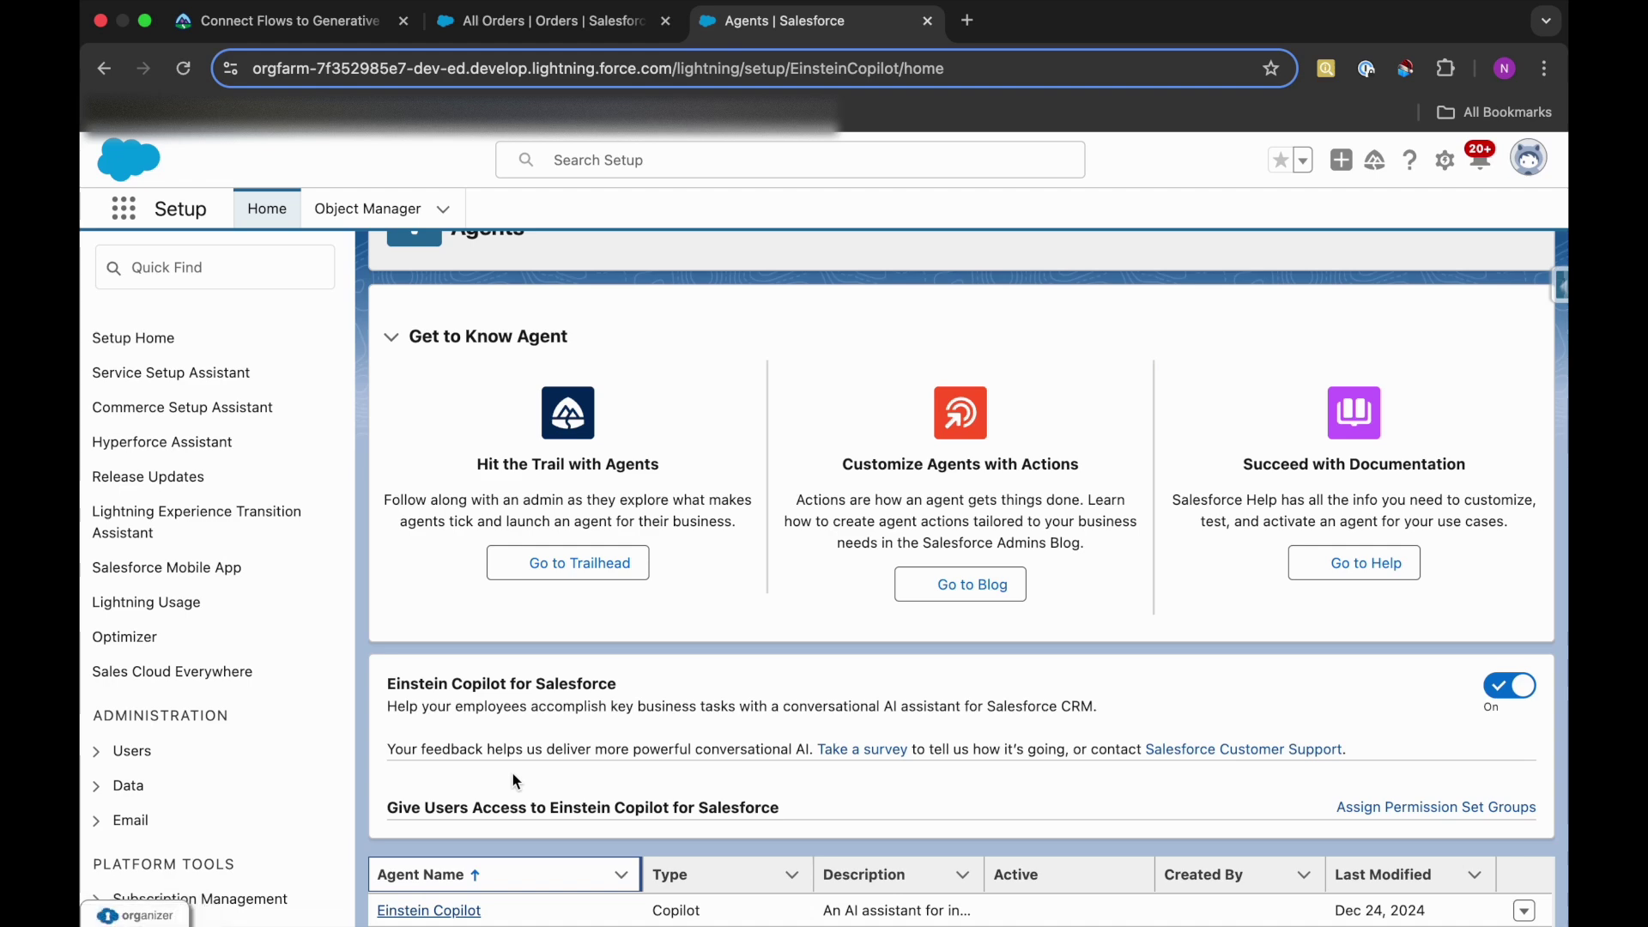
key(Return)
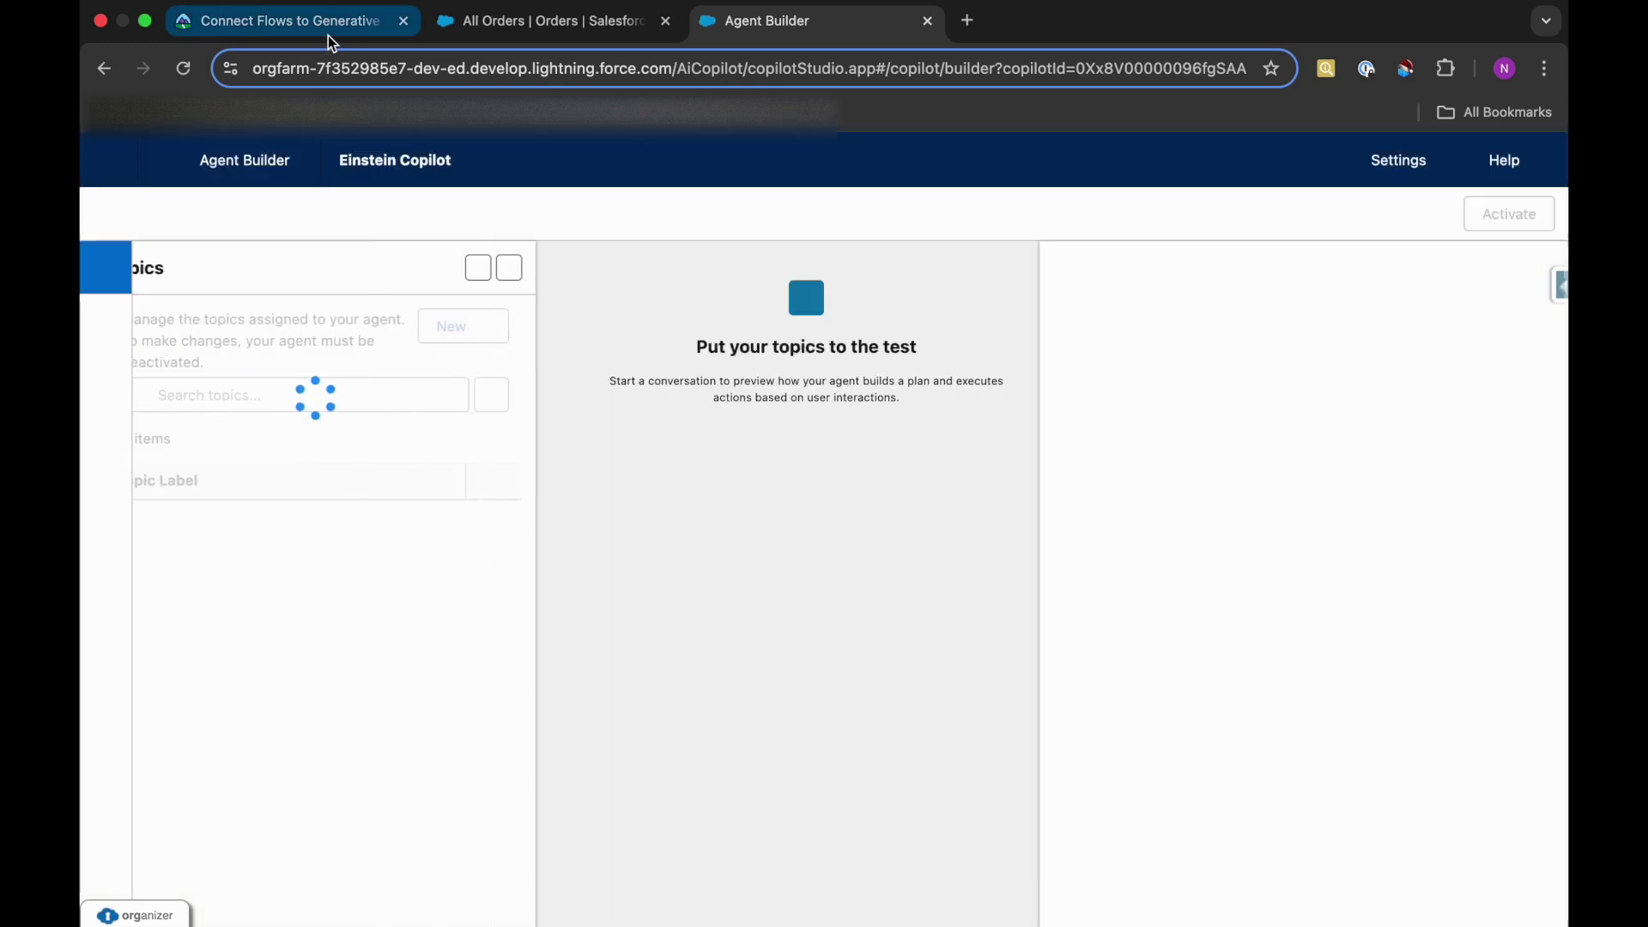
click(327, 36)
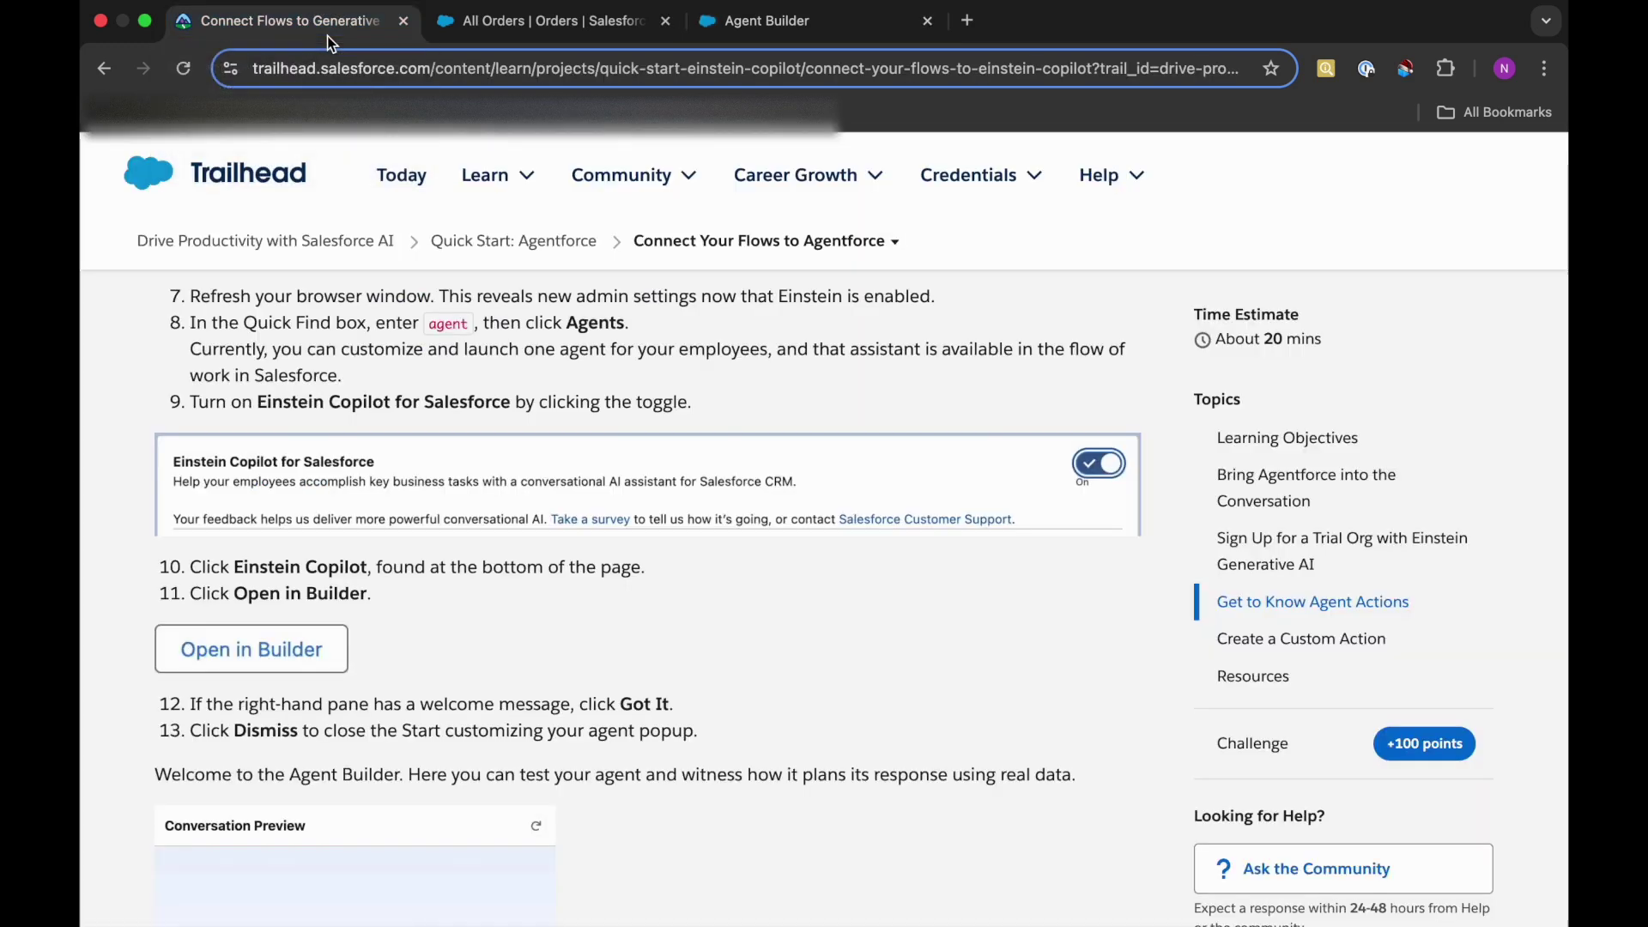
scroll(442, 632, down, 3)
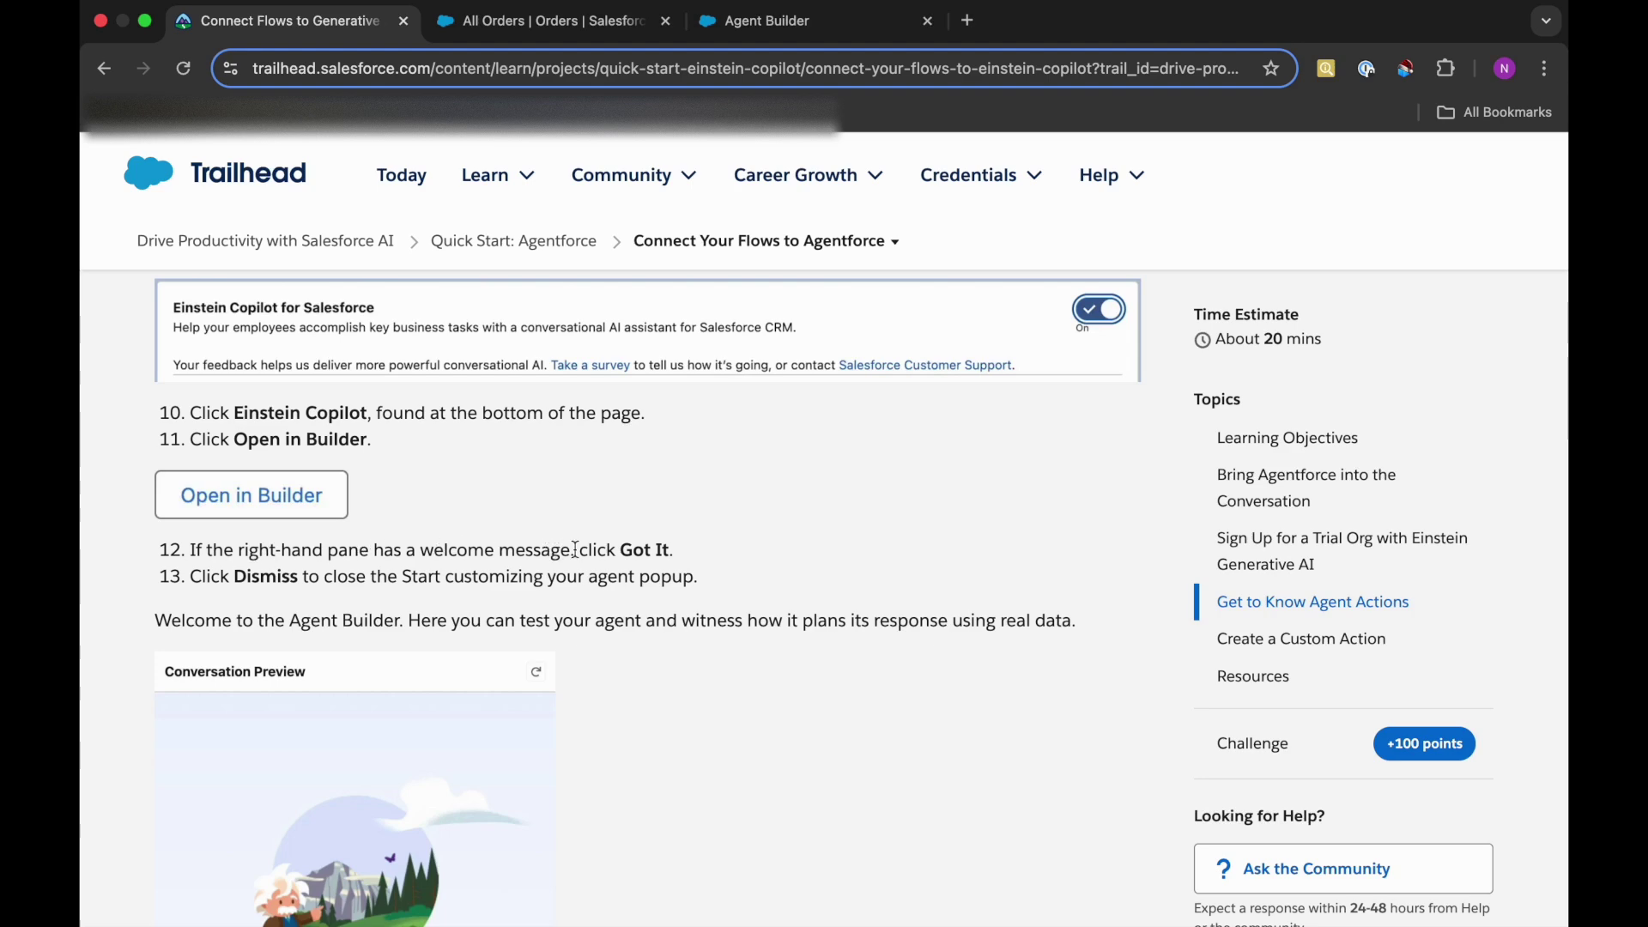
scroll(328, 584, down, 2)
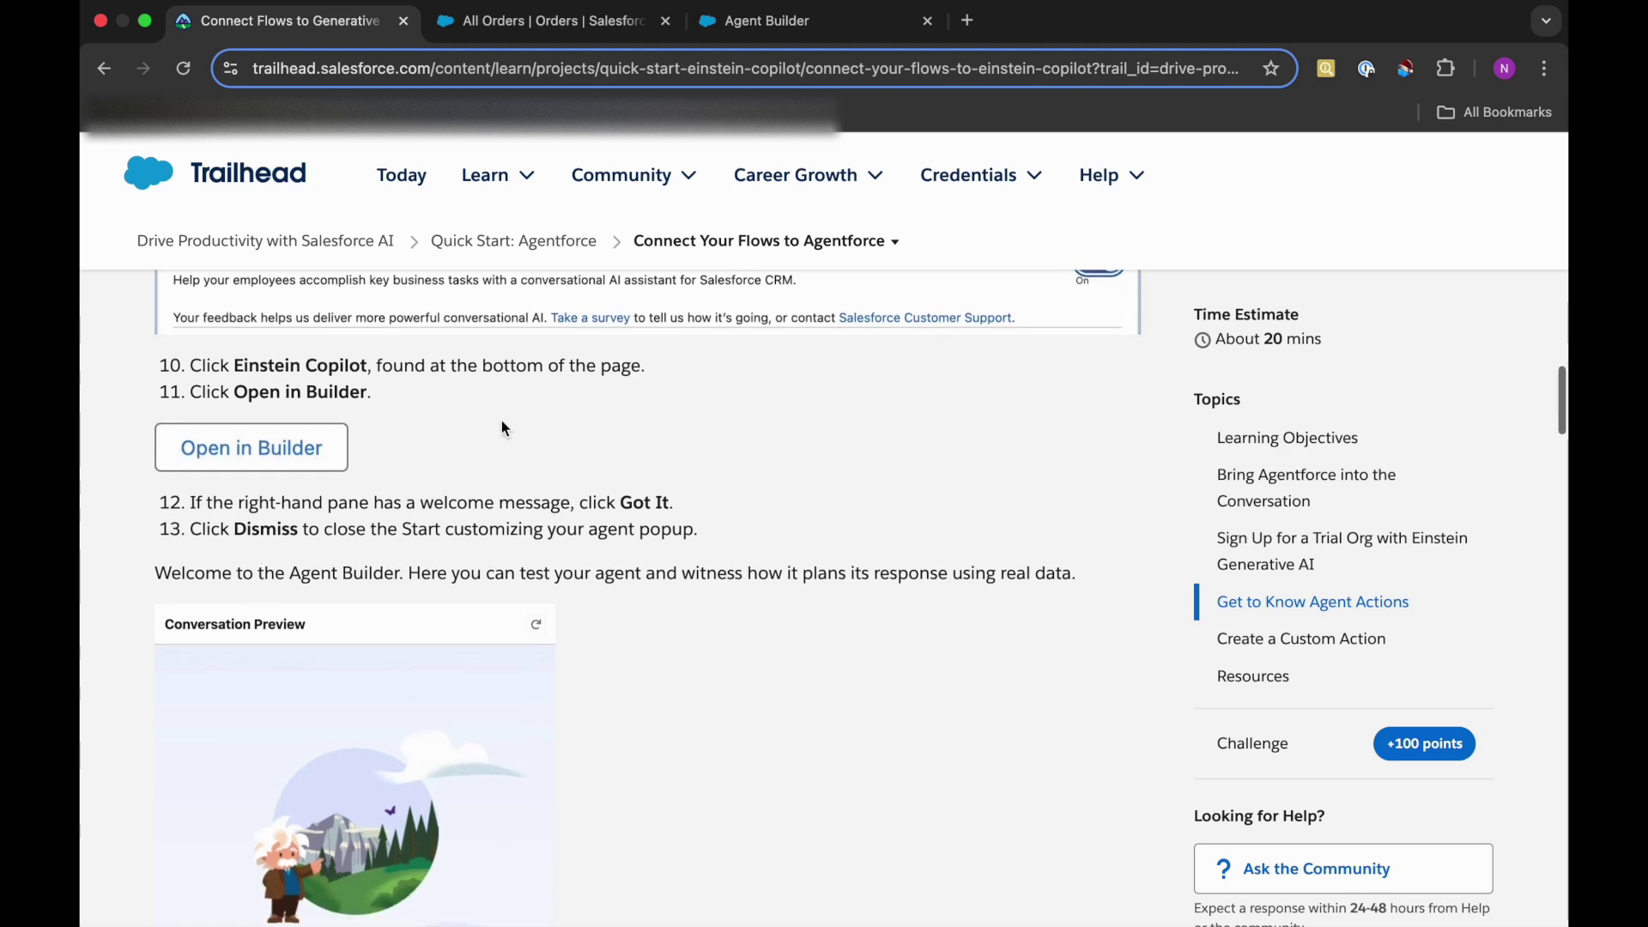
click(743, 24)
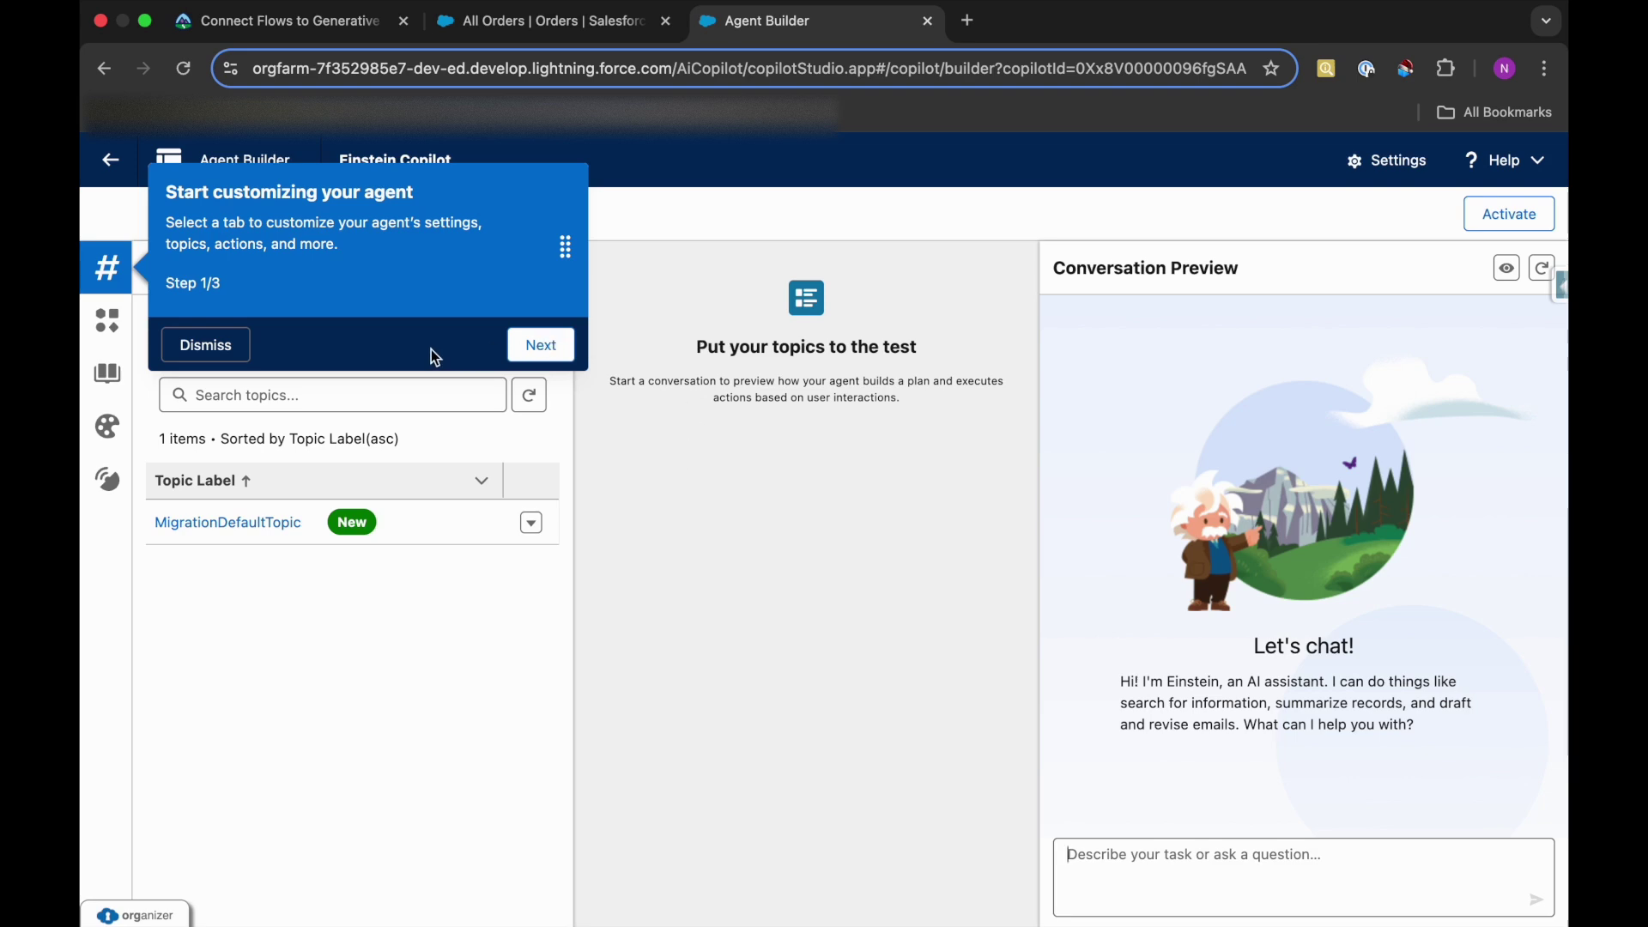
click(216, 360)
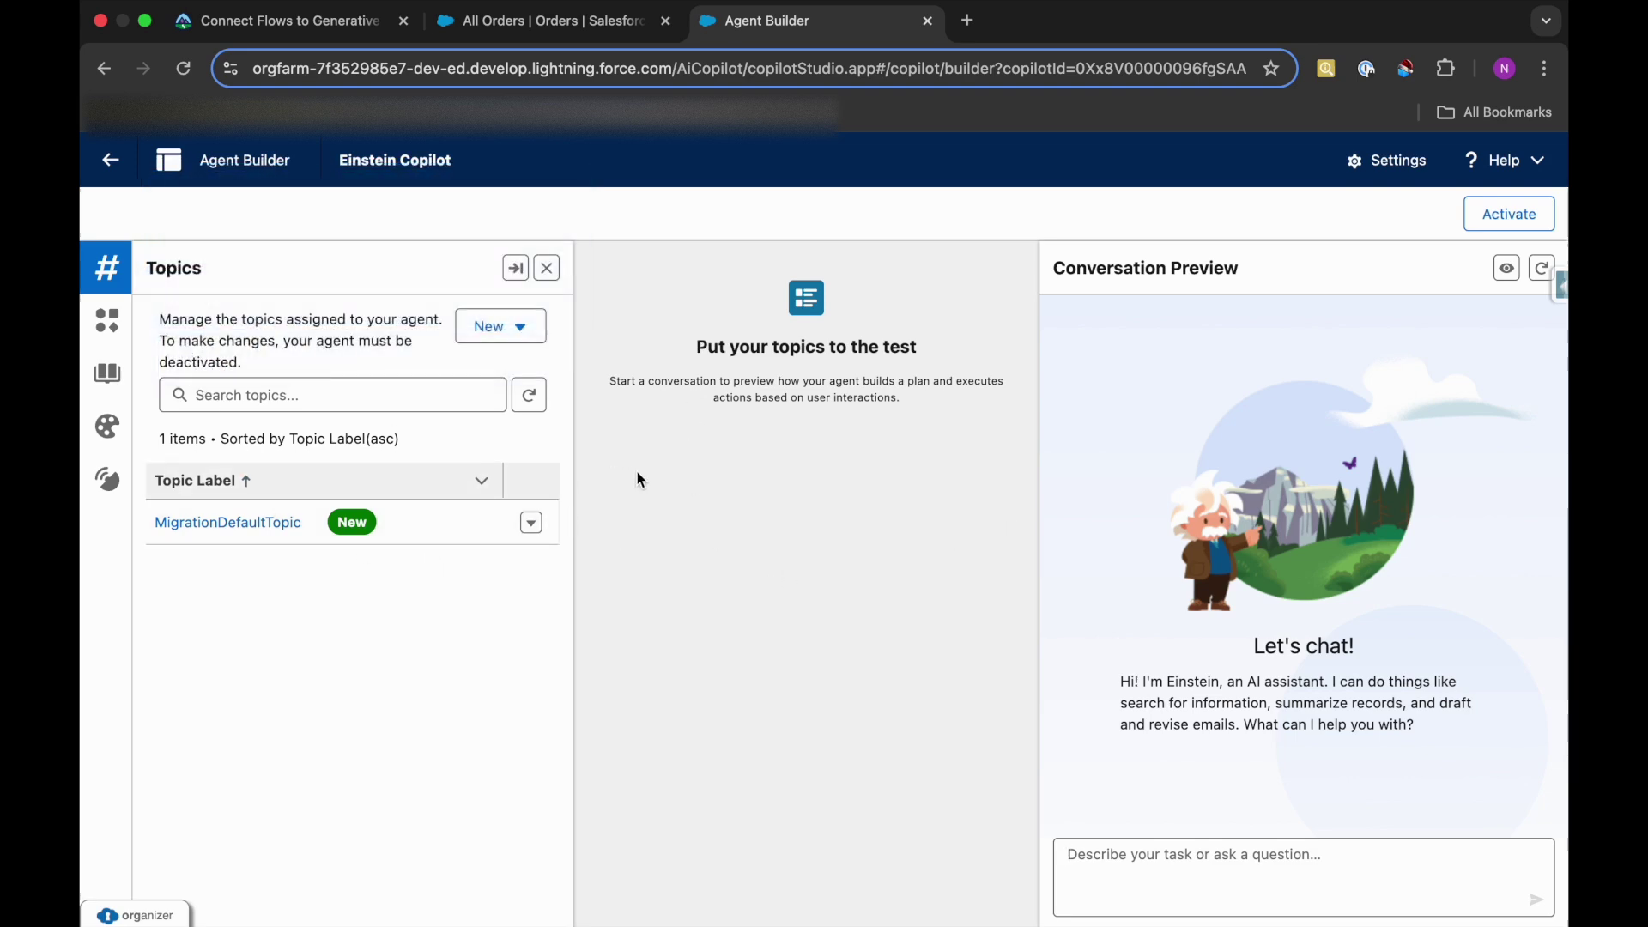
- Select the sample question 'Tell me about the account Edge Communications.' in Trailhead and return to Agent Builder
click(311, 24)
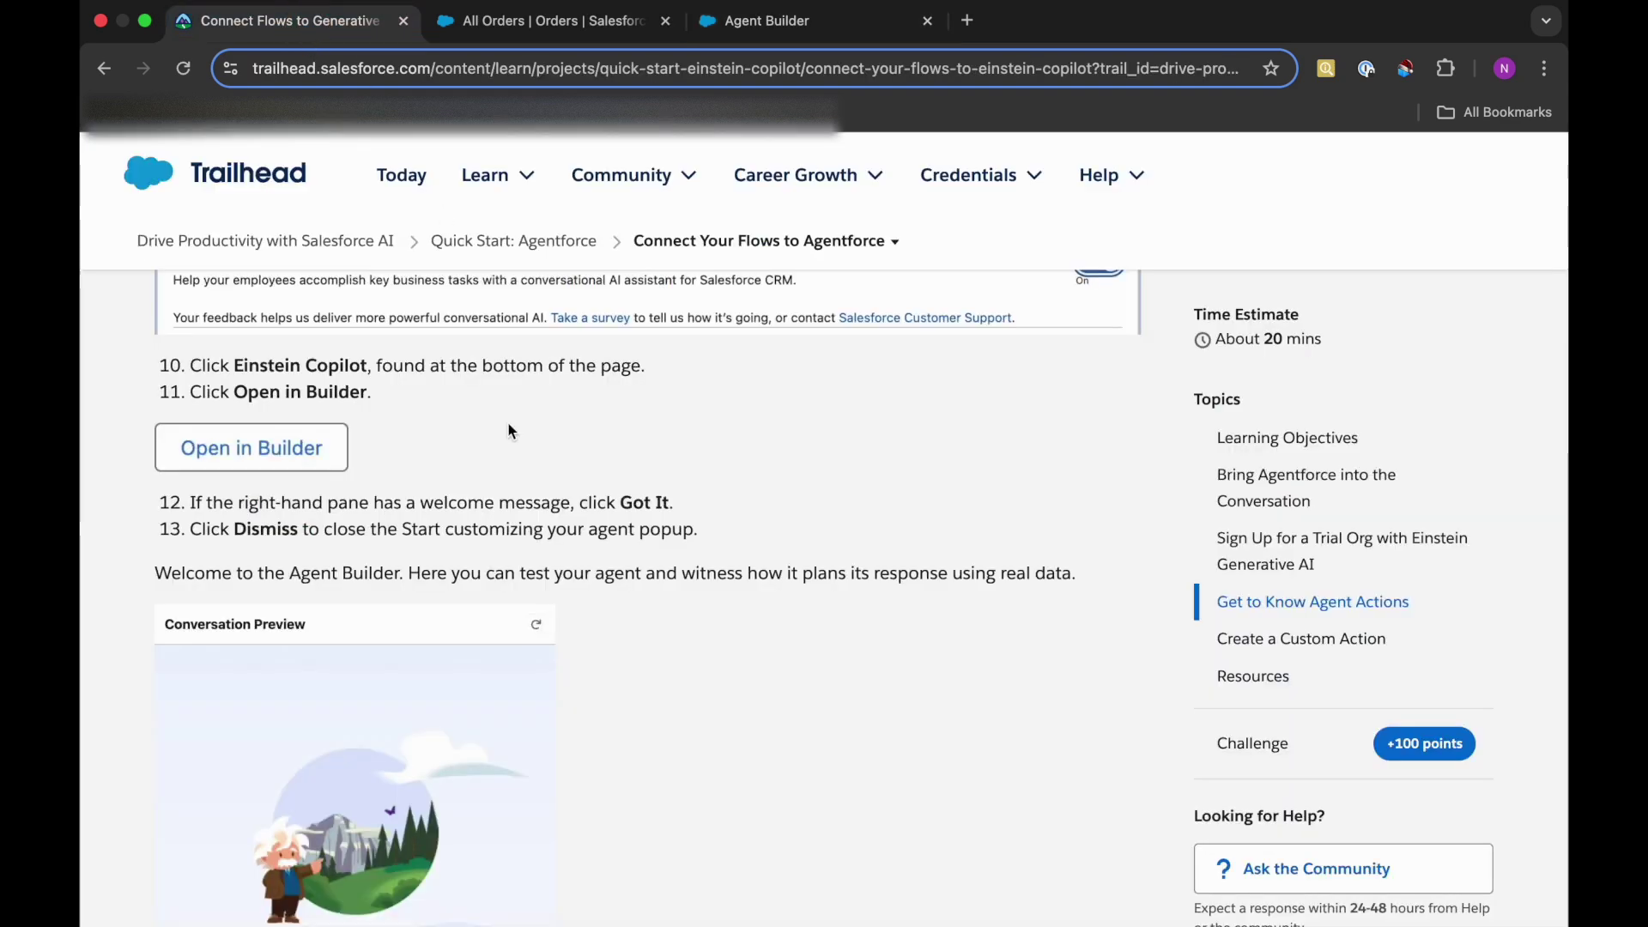
scroll(541, 592, down, 3)
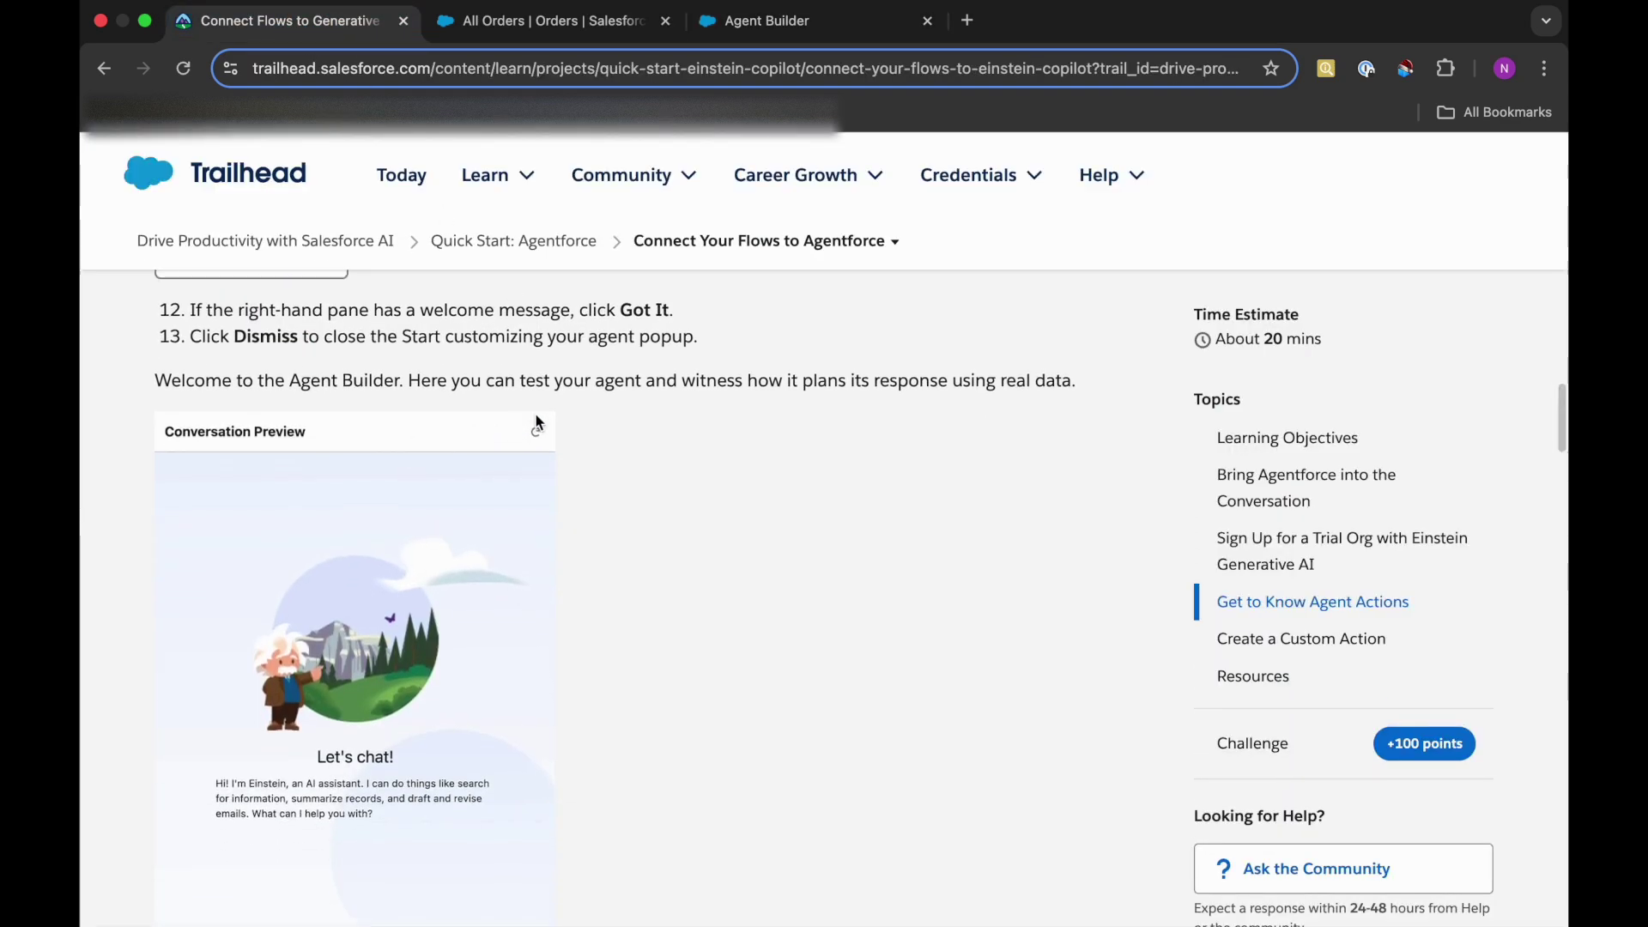
scroll(537, 614, down, 3)
scroll(440, 726, down, 10)
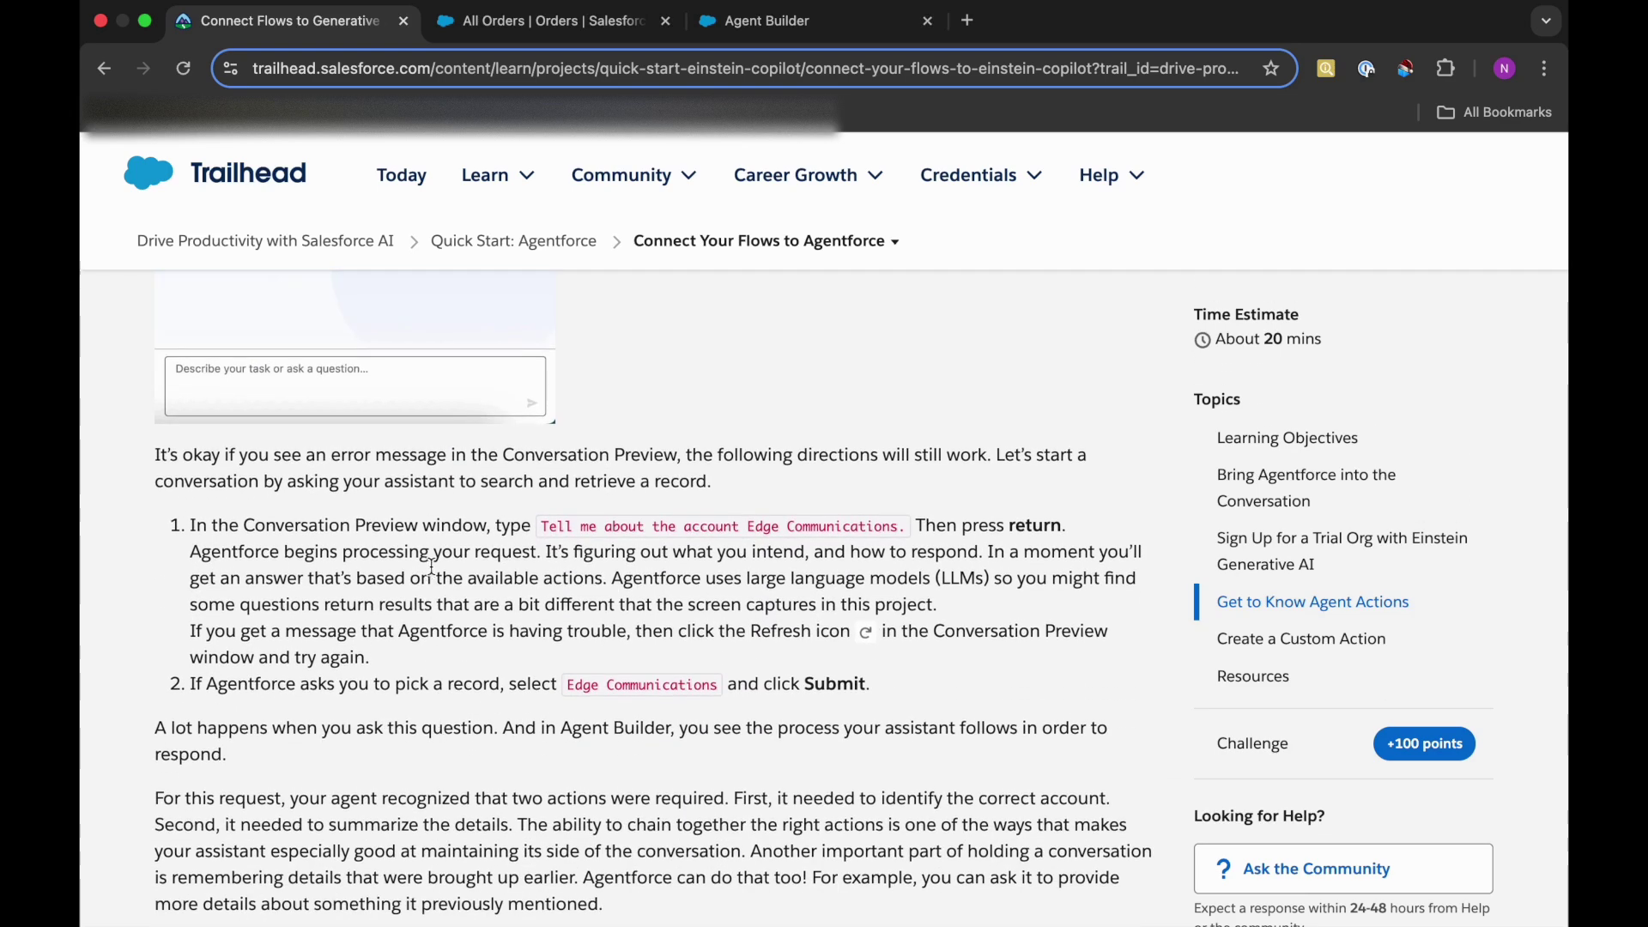
drag(543, 528, 904, 528)
key(super+c)
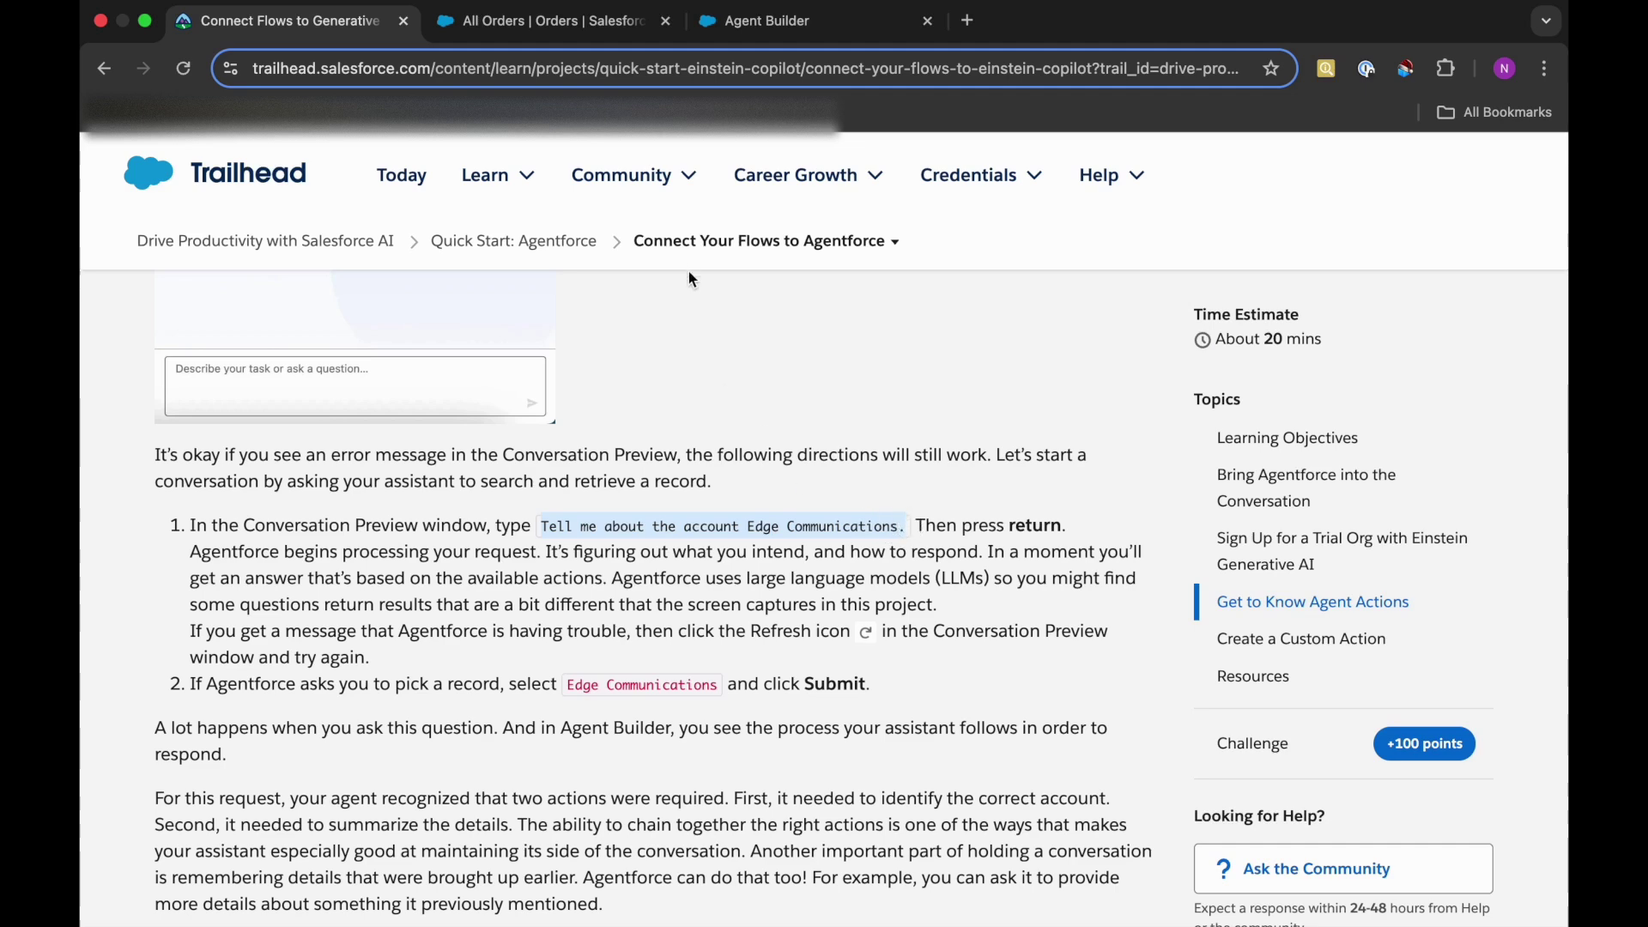
click(719, 36)
click(1126, 868)
key(super+v)
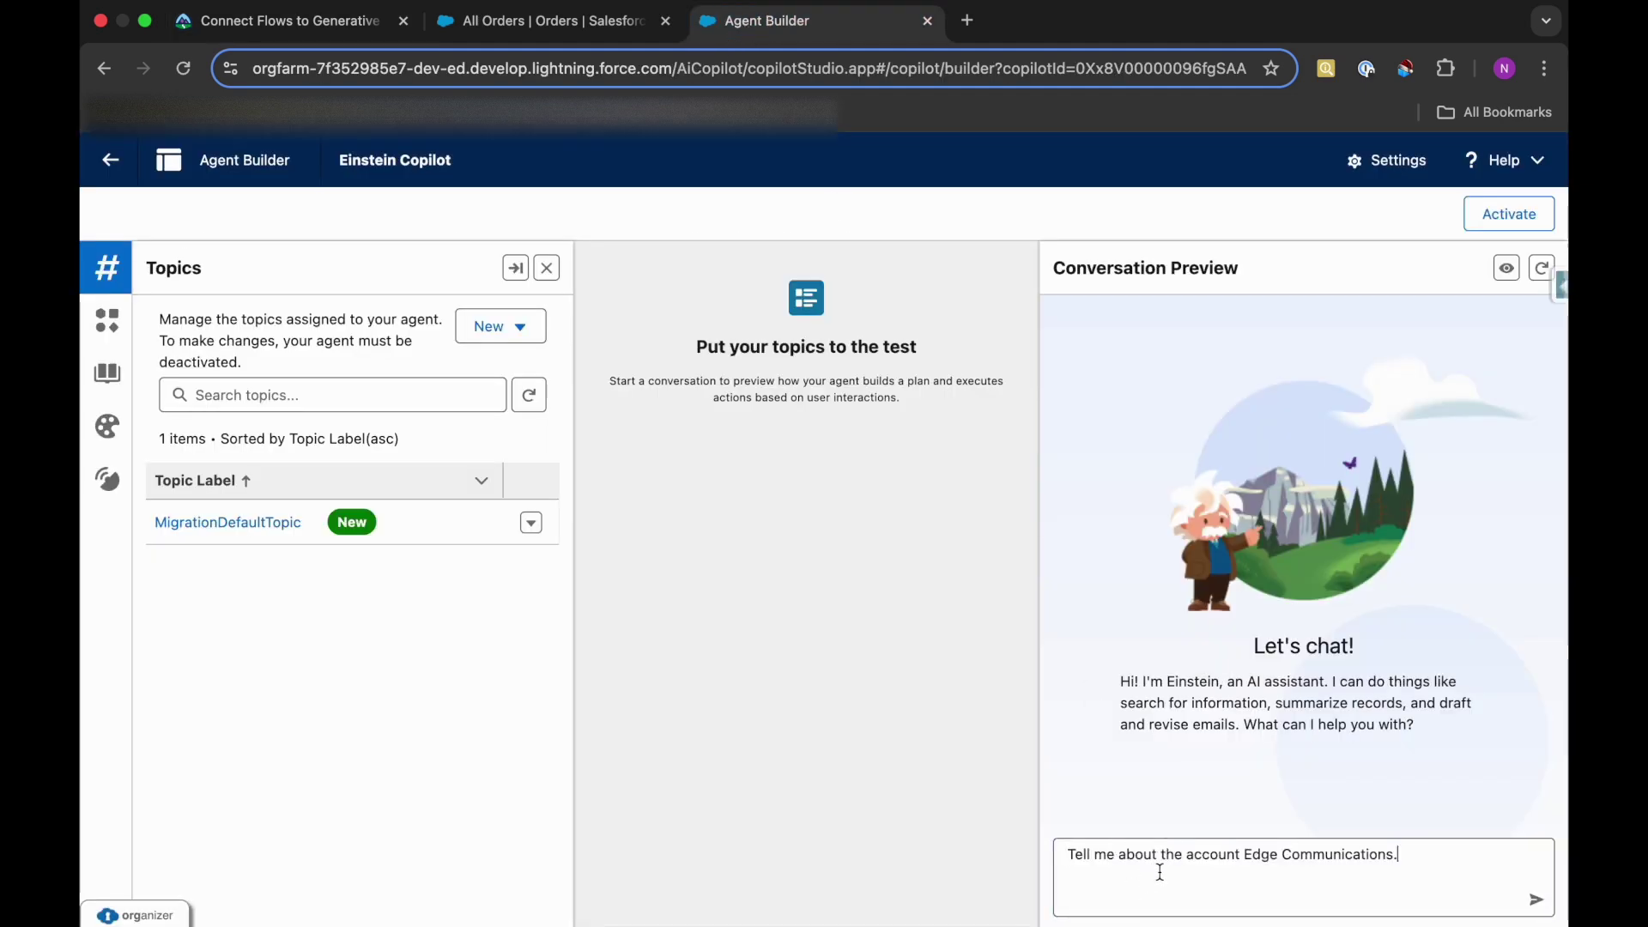
click(1533, 902)
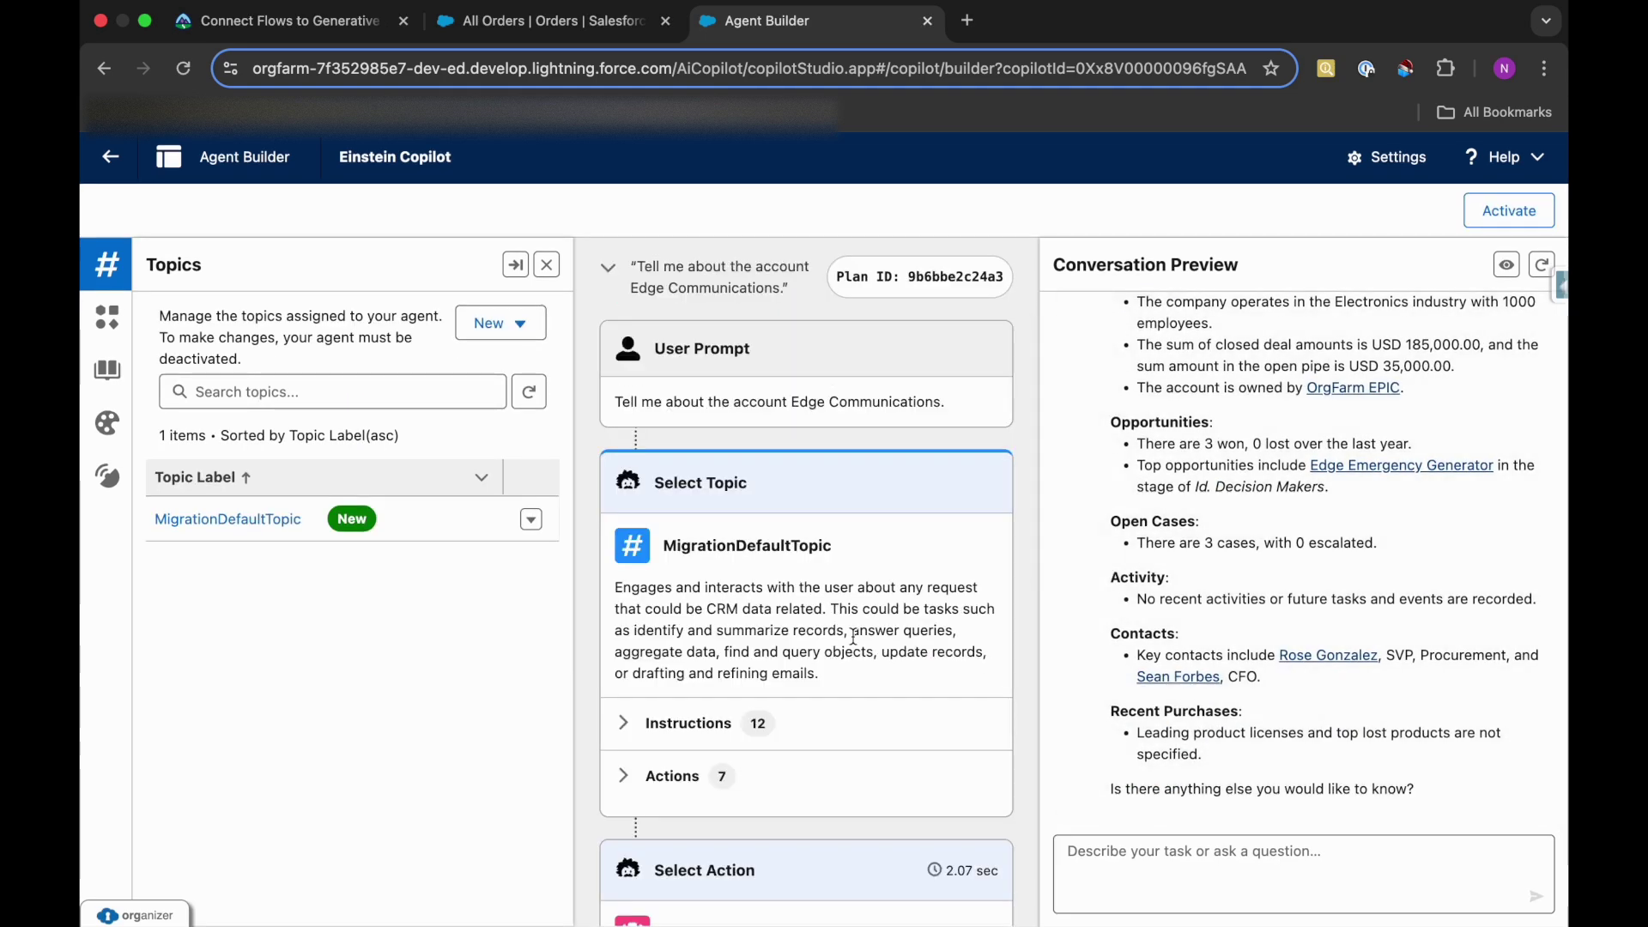
scroll(856, 644, down, 4)
scroll(856, 644, down, 3)
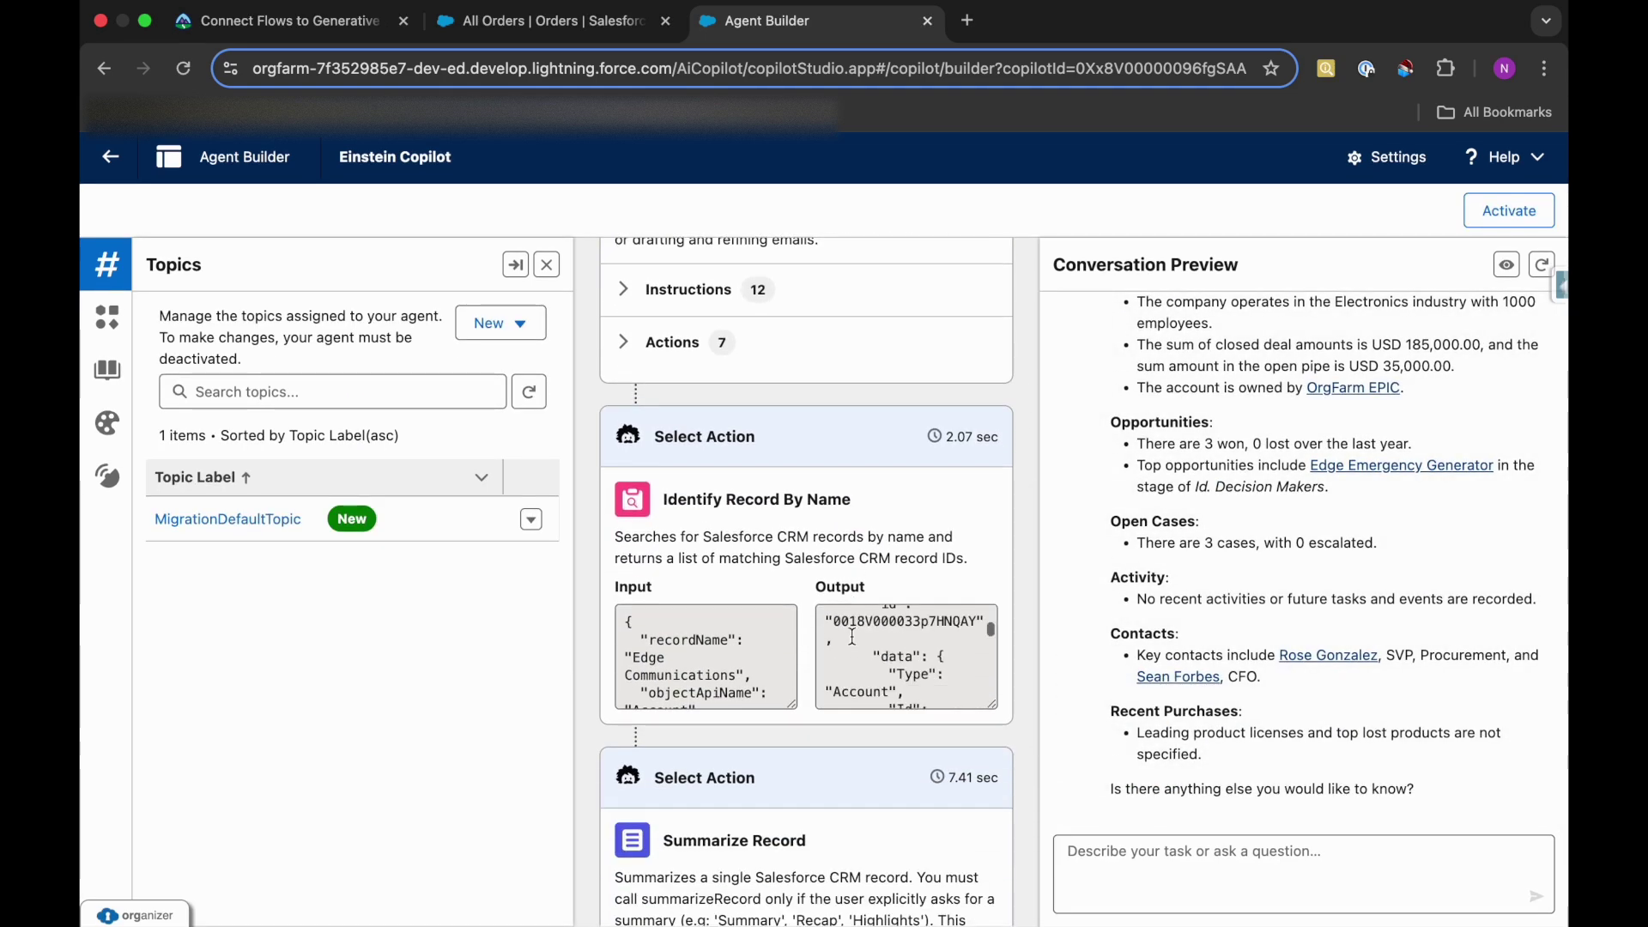
click(305, 24)
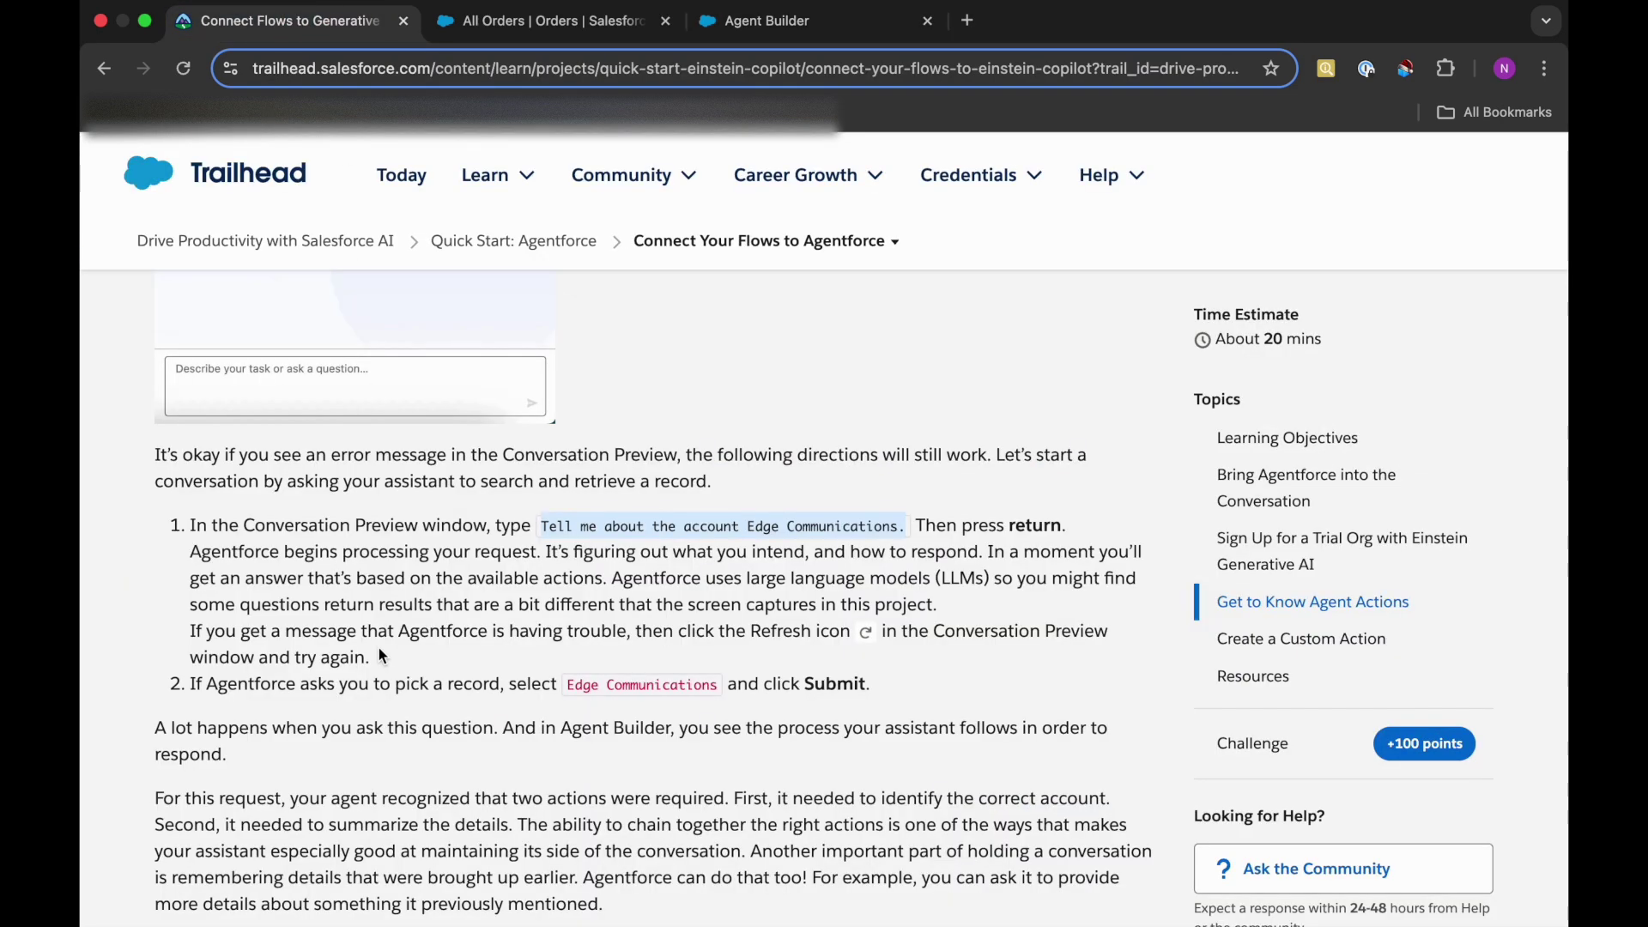
scroll(377, 601, down, 2)
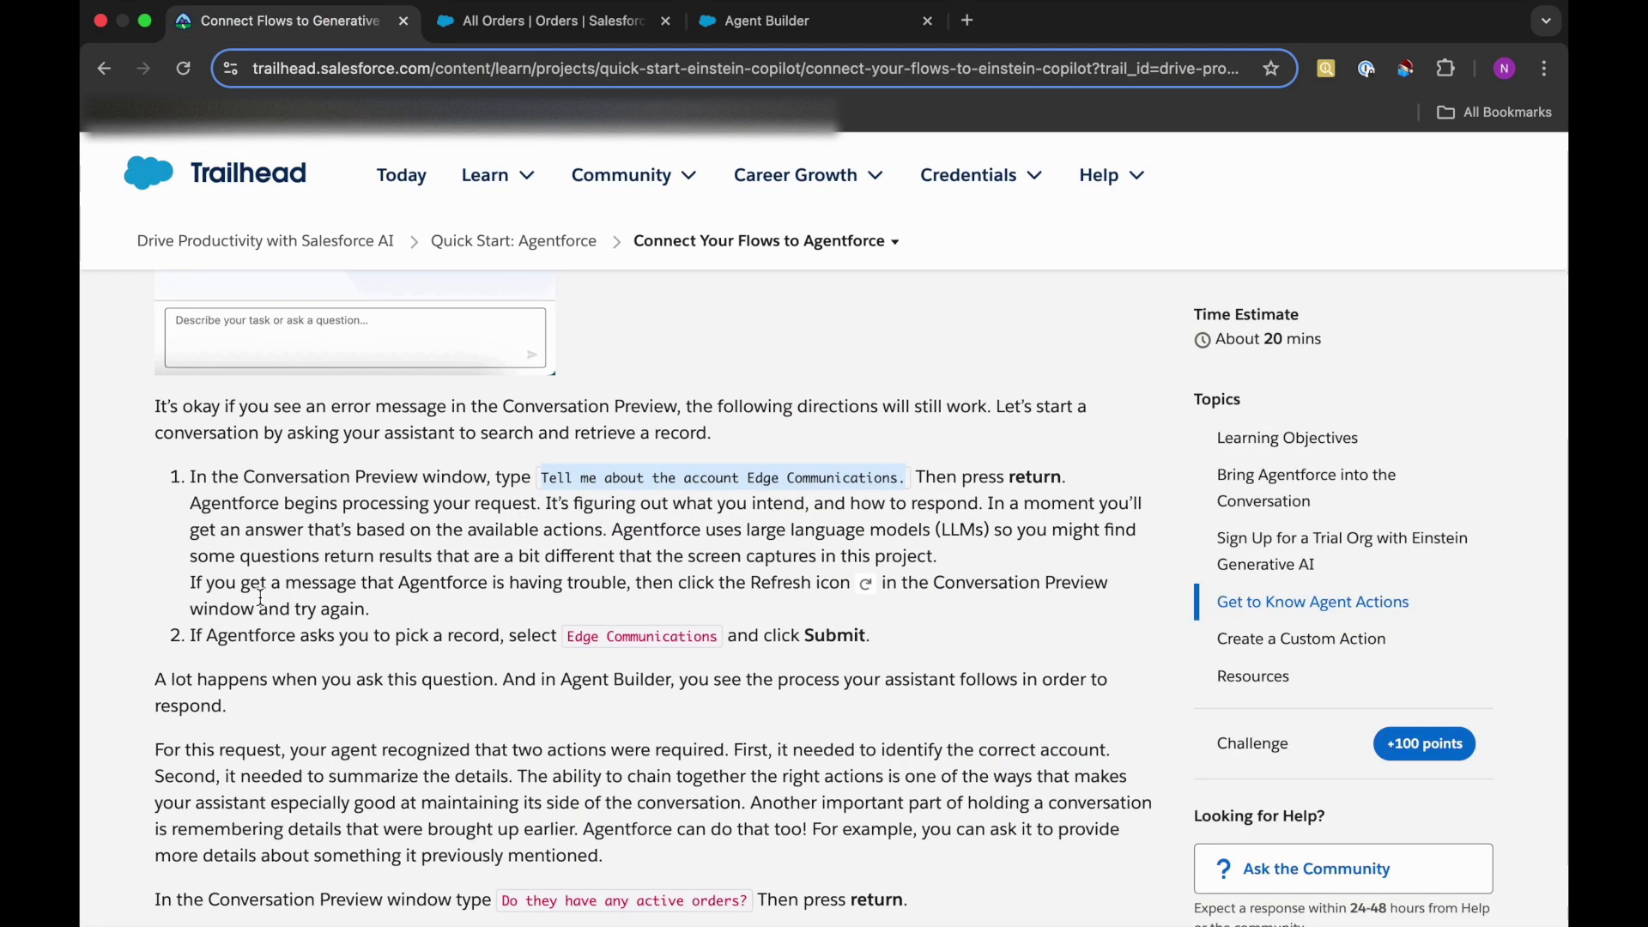
drag(263, 594, 399, 590)
click(452, 592)
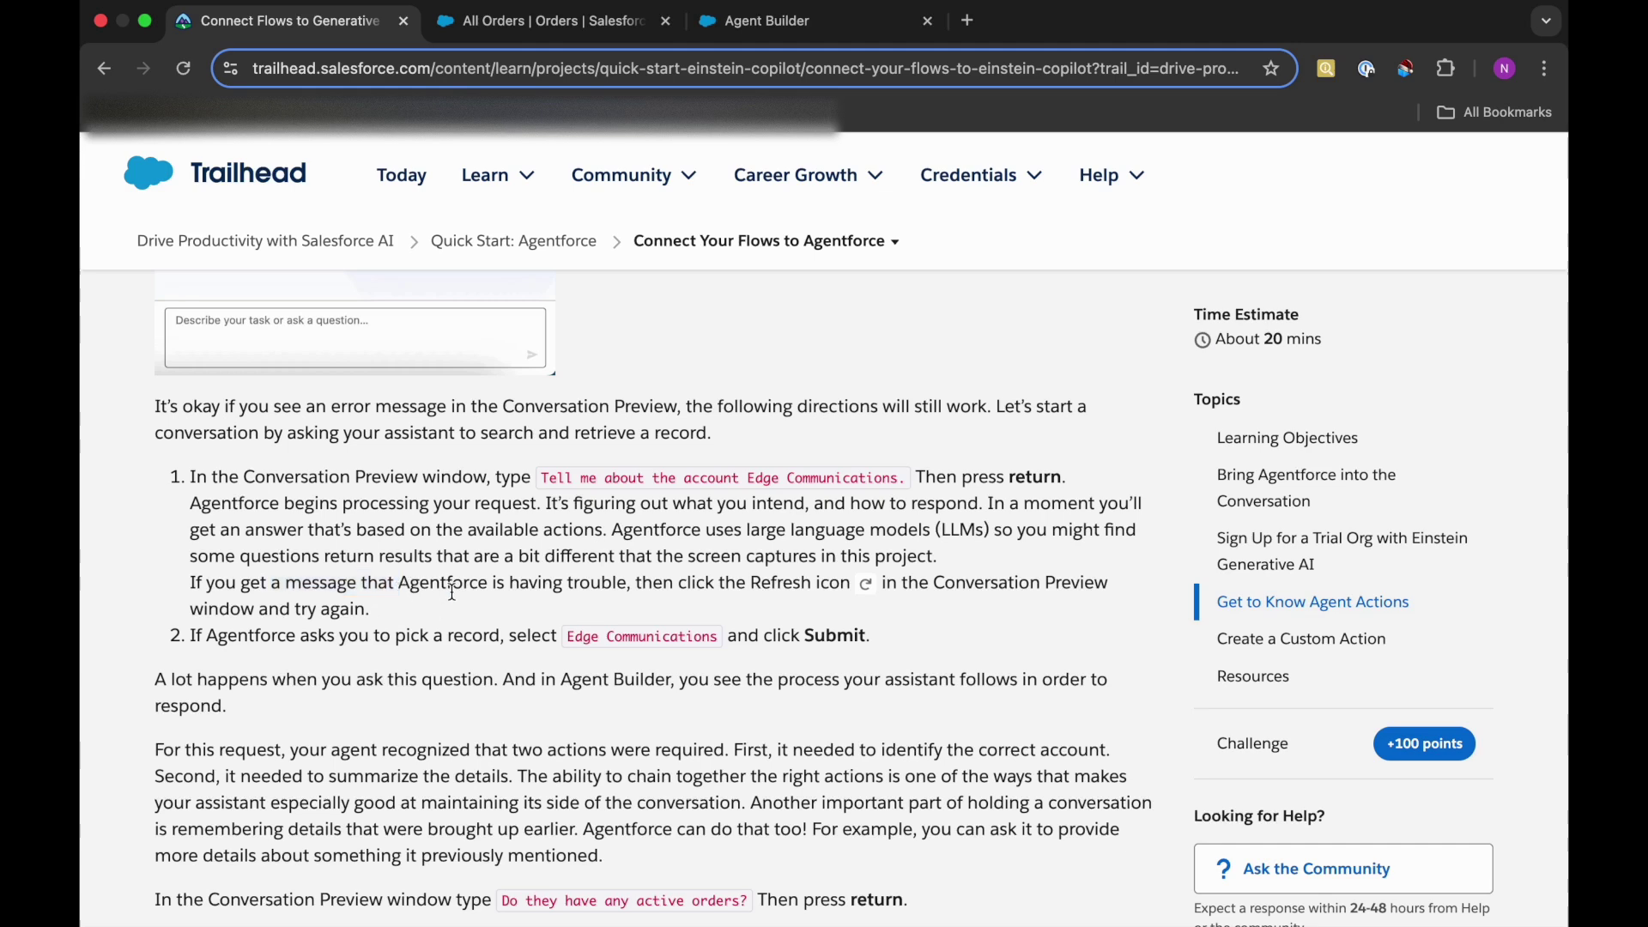
scroll(452, 593, down, 1)
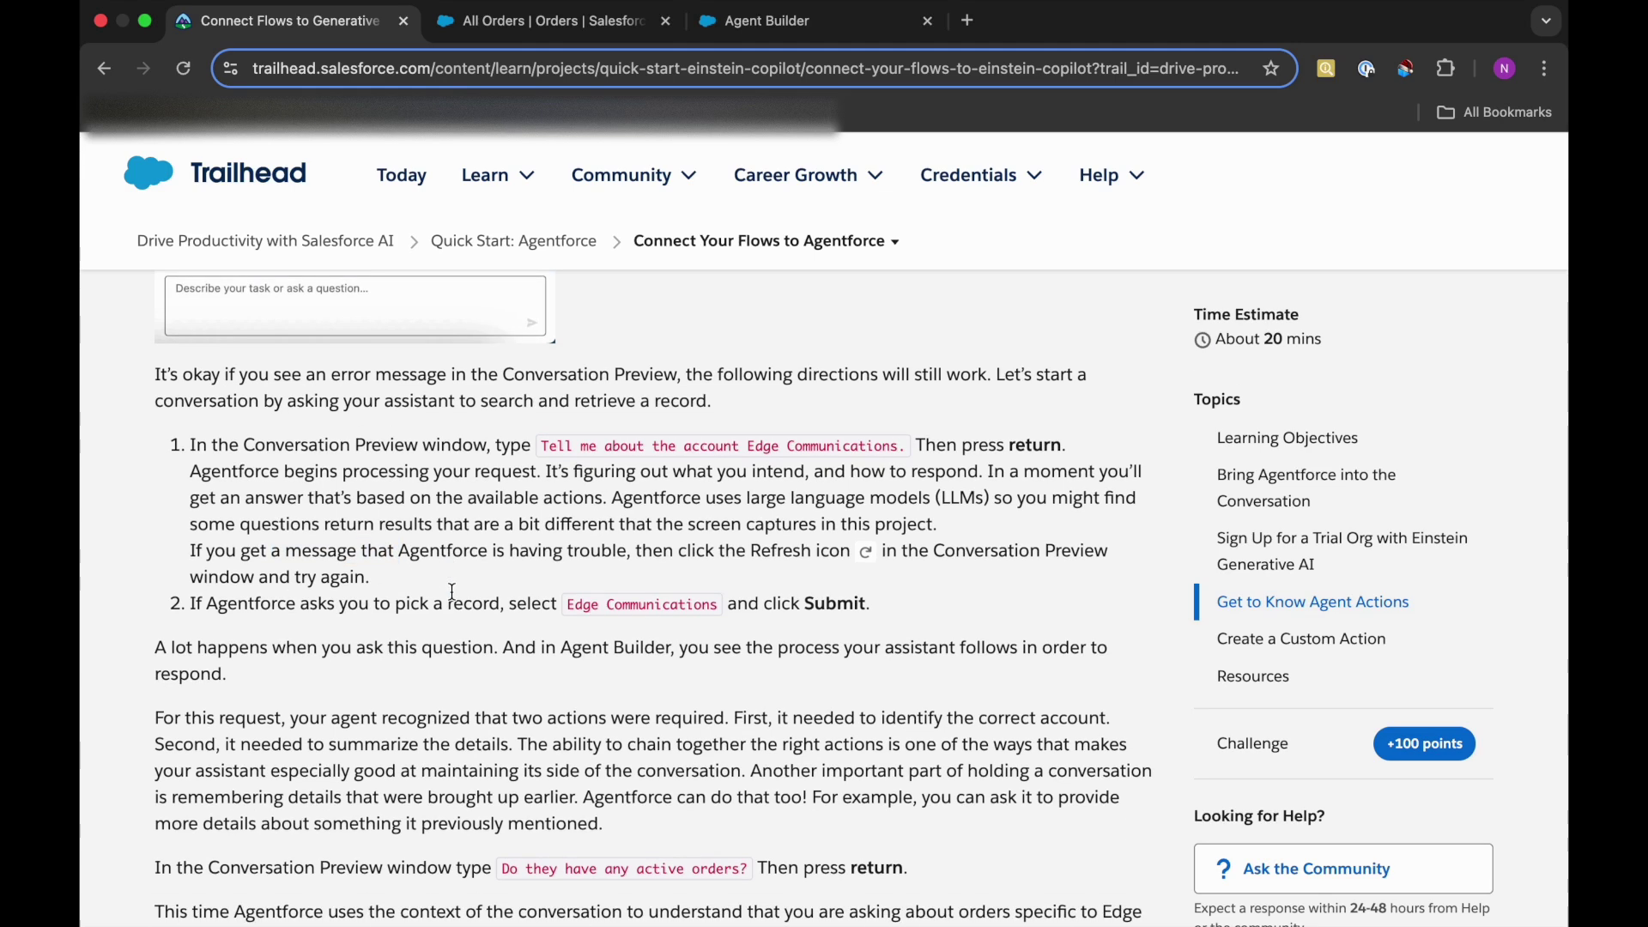
scroll(452, 592, down, 1)
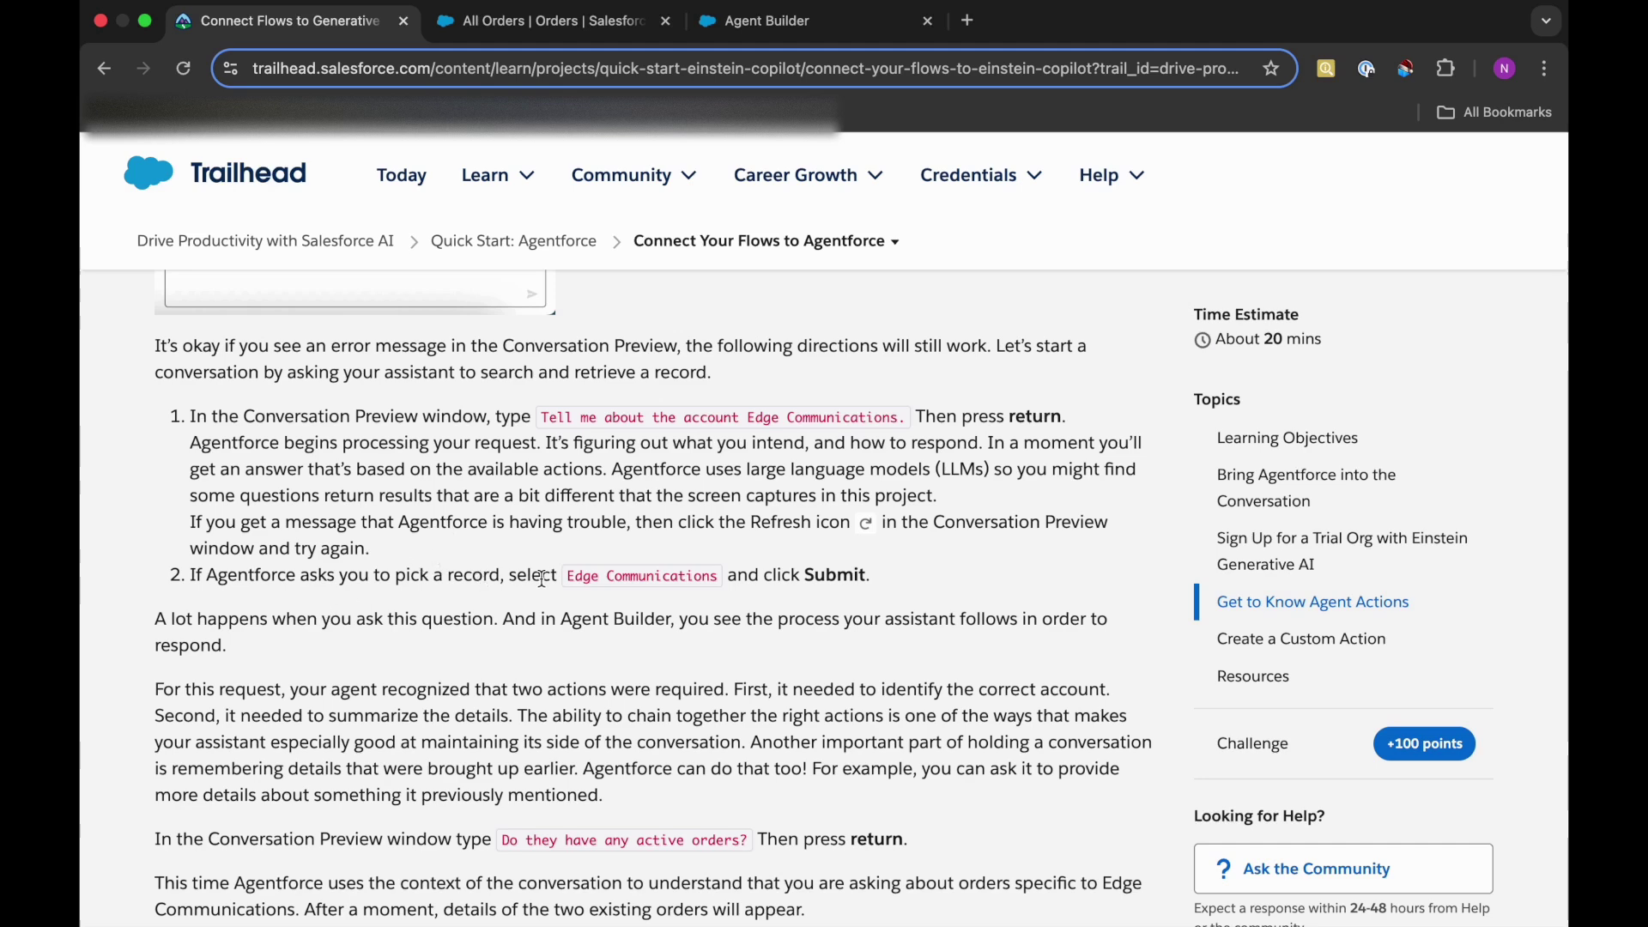
scroll(632, 604, down, 5)
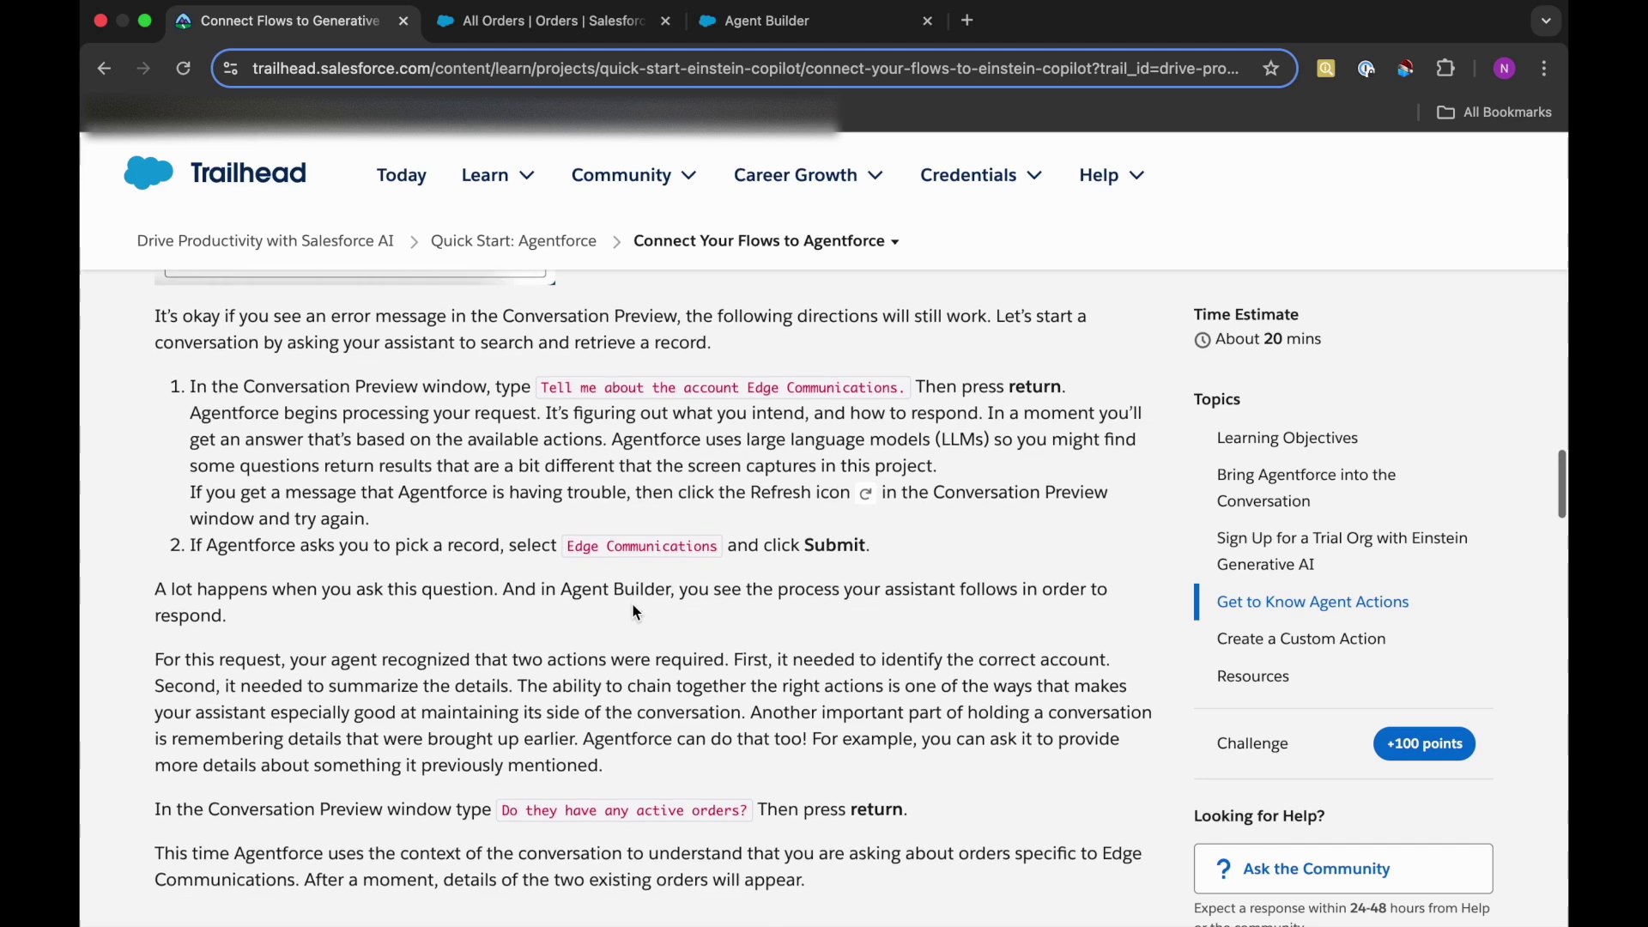
click(749, 25)
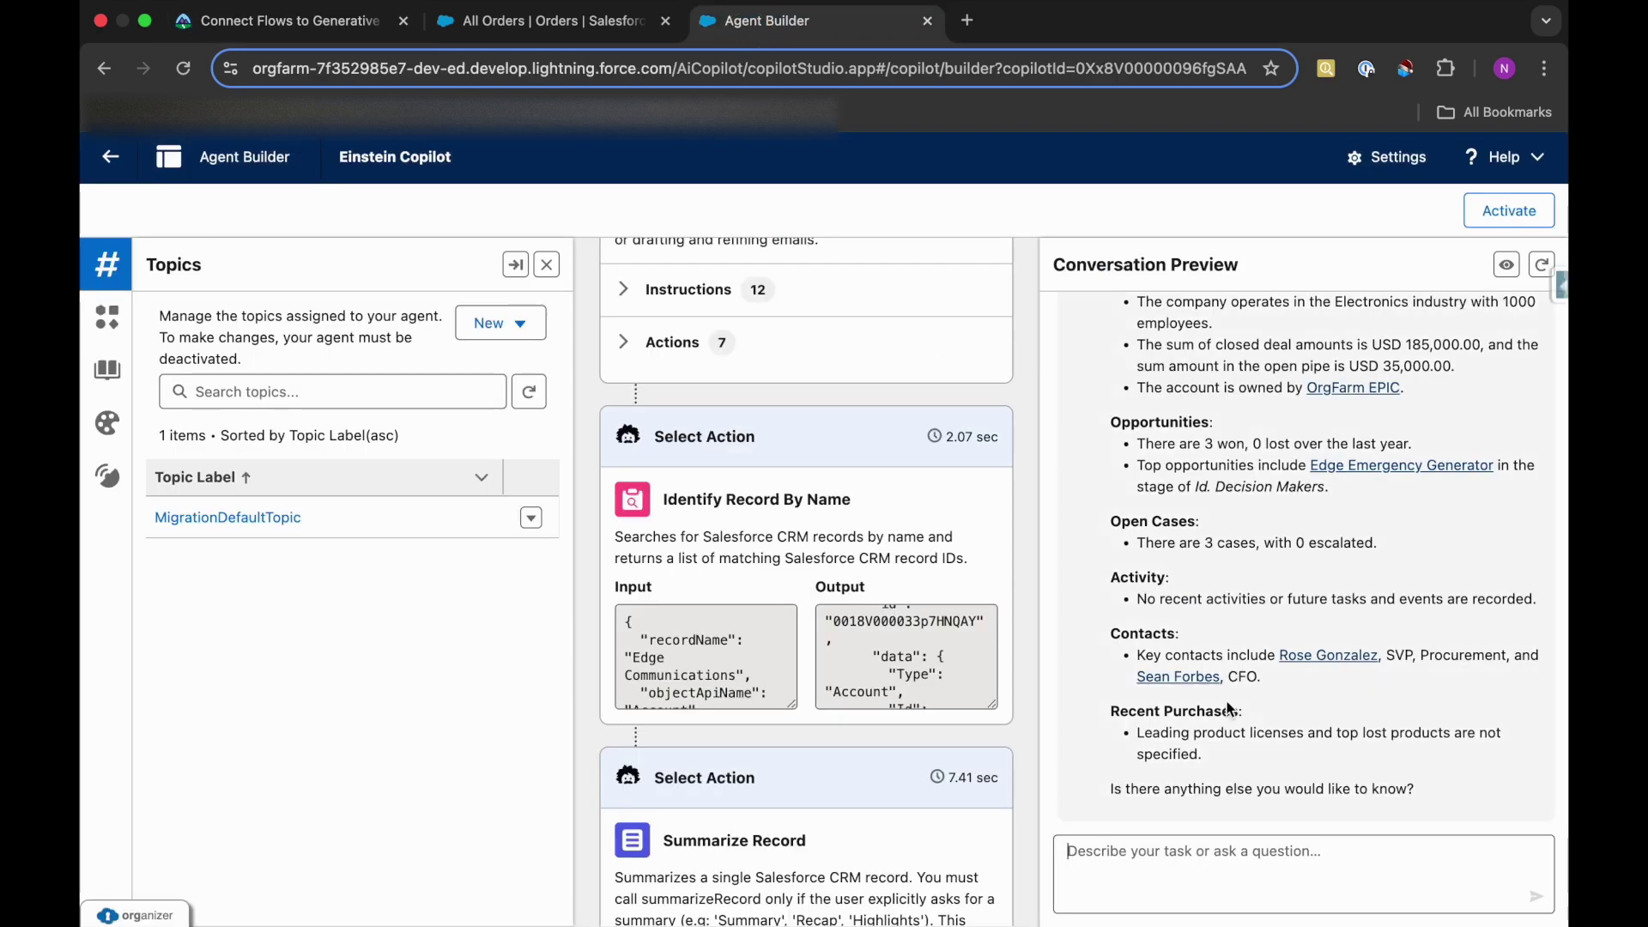
scroll(1258, 493, up, 5)
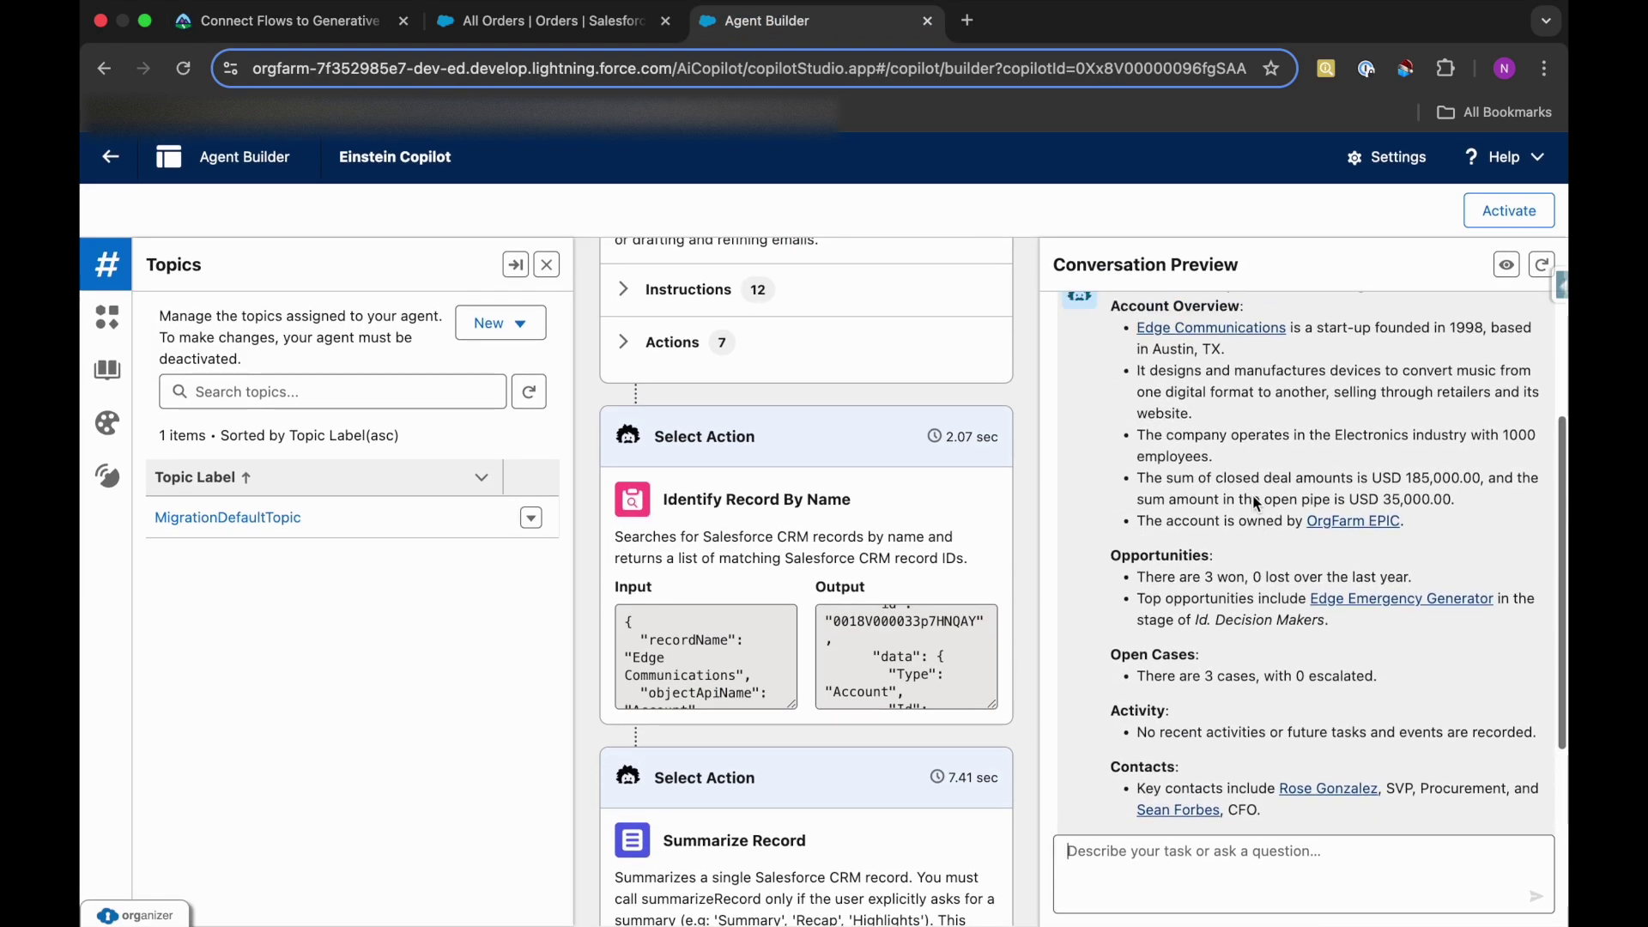
scroll(1257, 504, down, 5)
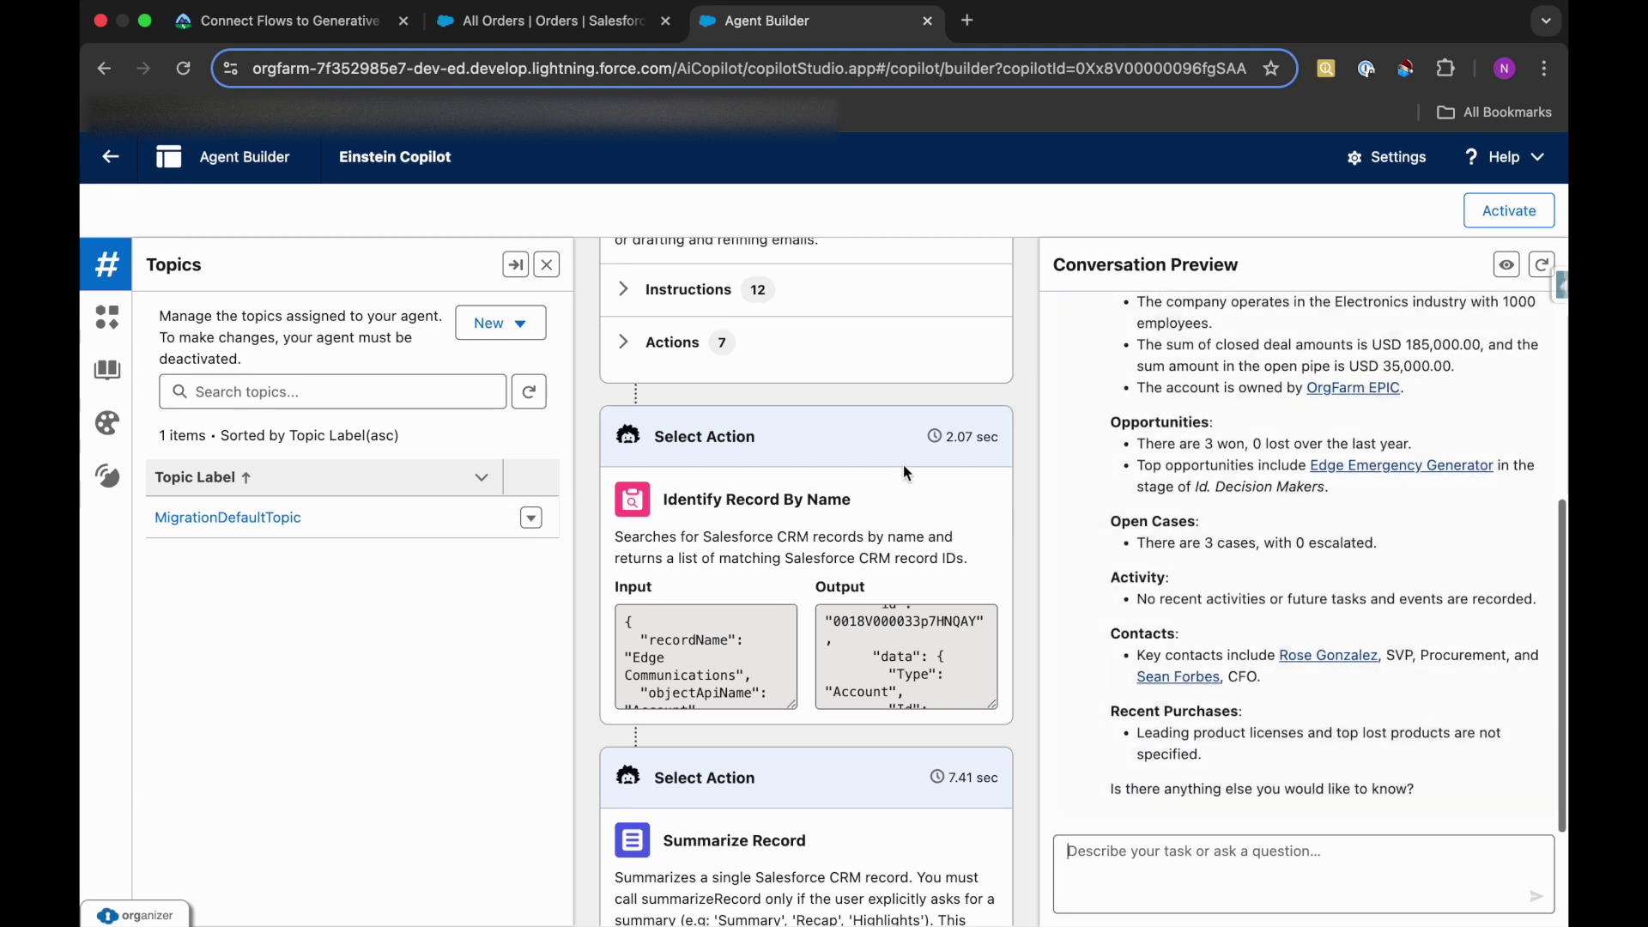
click(354, 26)
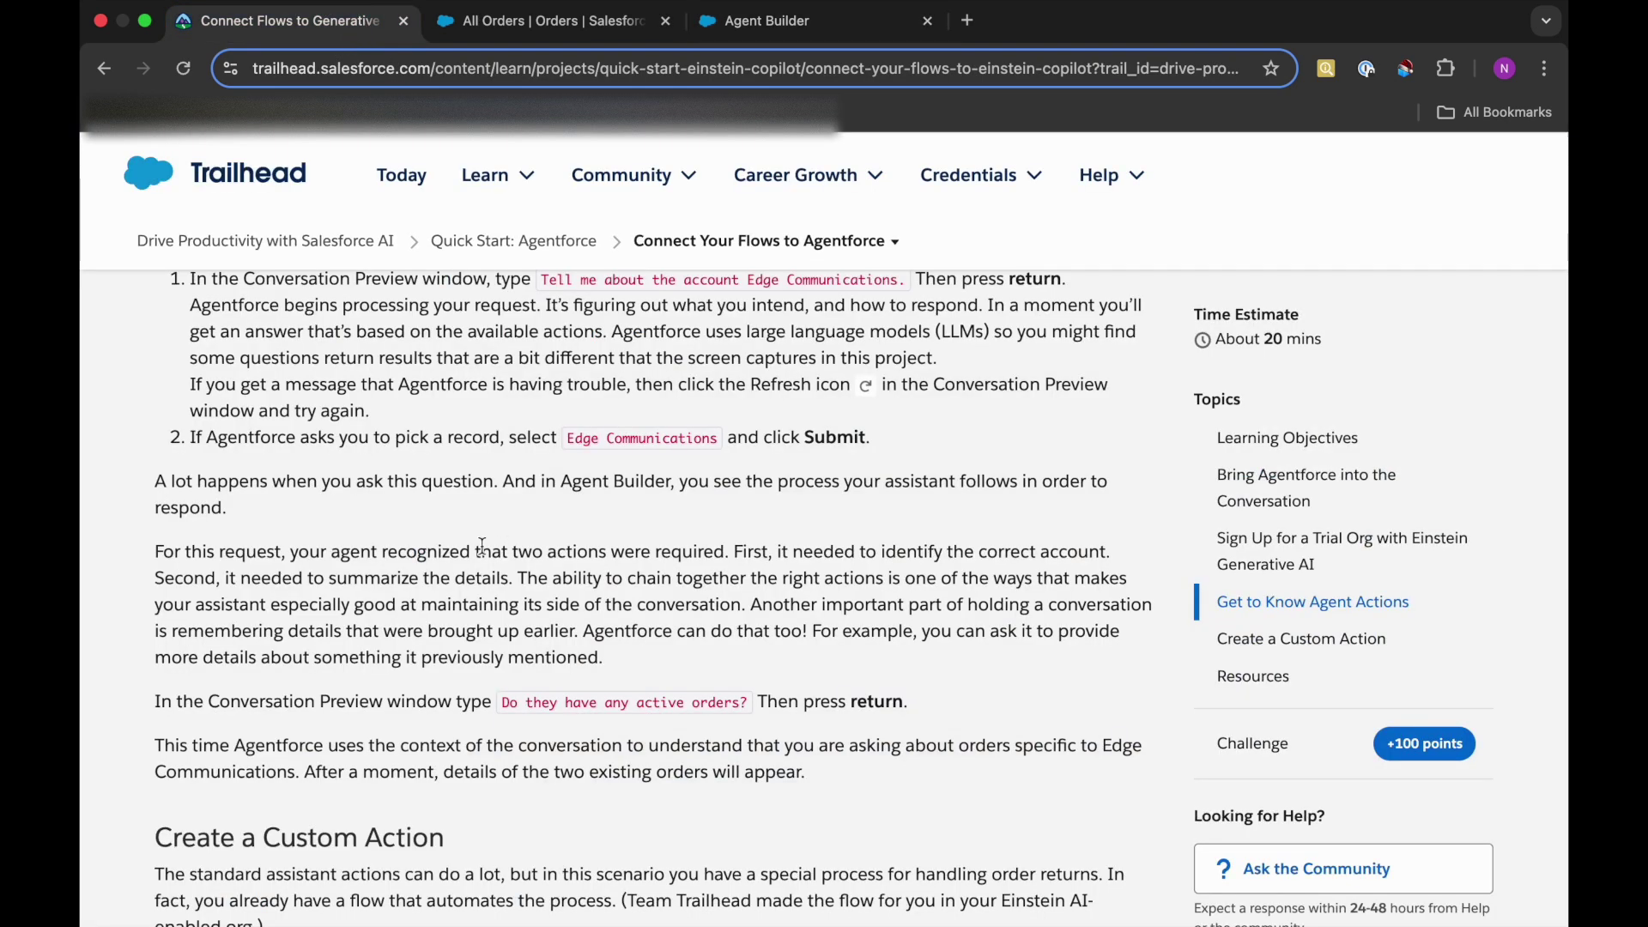
- Copy 'Do they have any active orders?' from Trailhead and send it in the Conversation Preview
scroll(452, 557, down, 2)
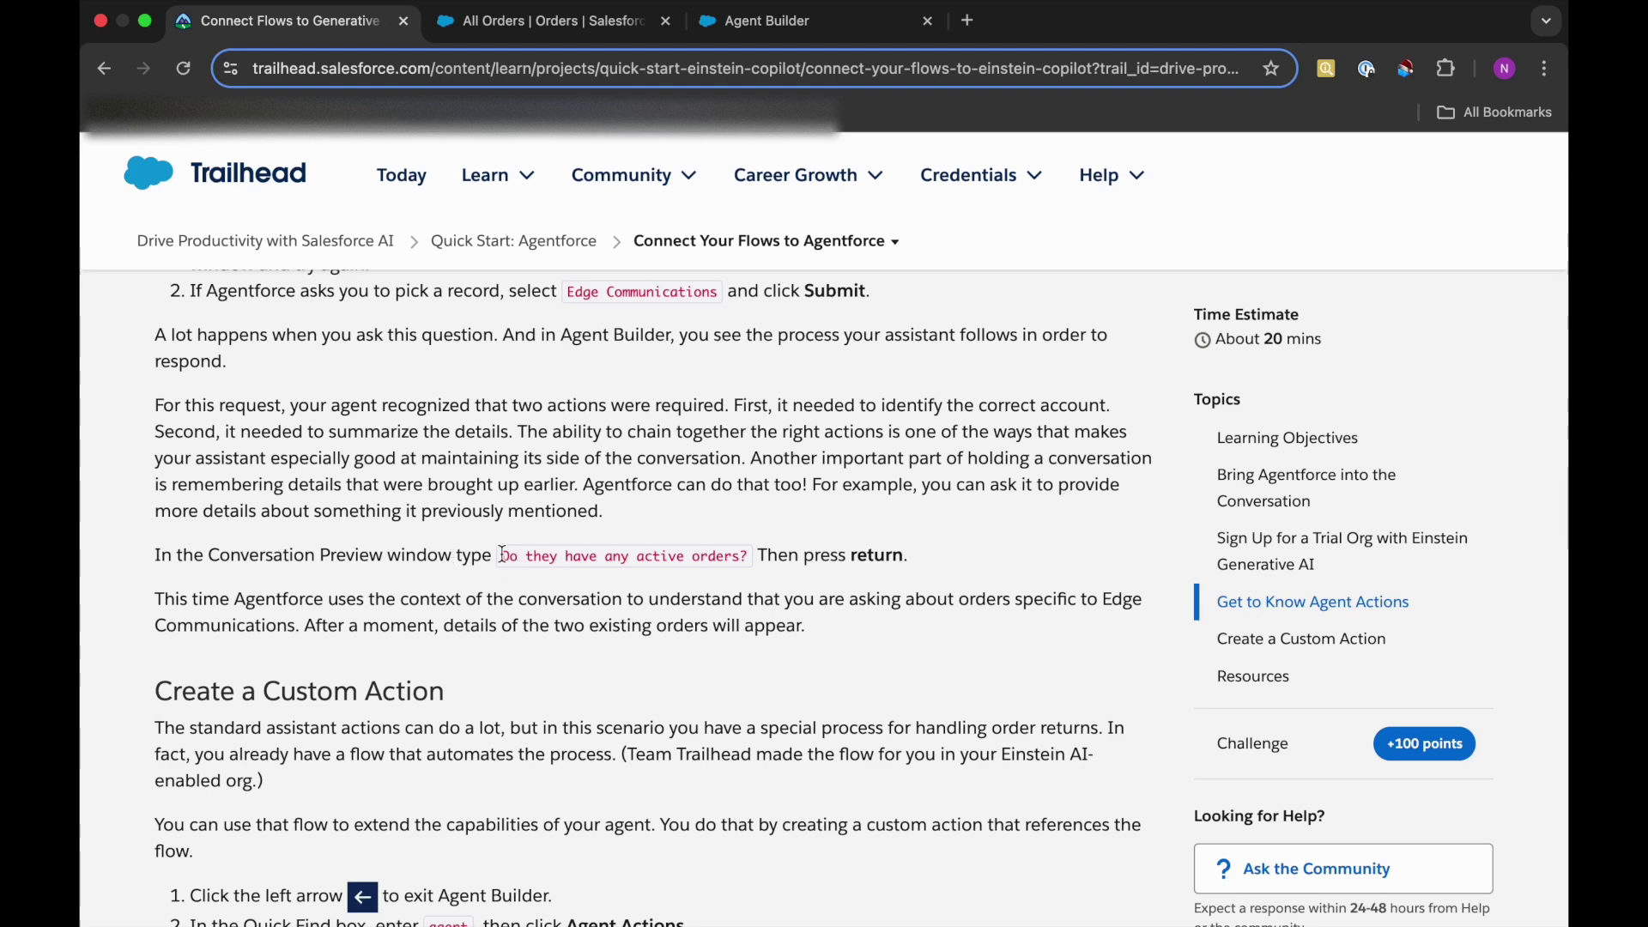
drag(502, 554, 747, 557)
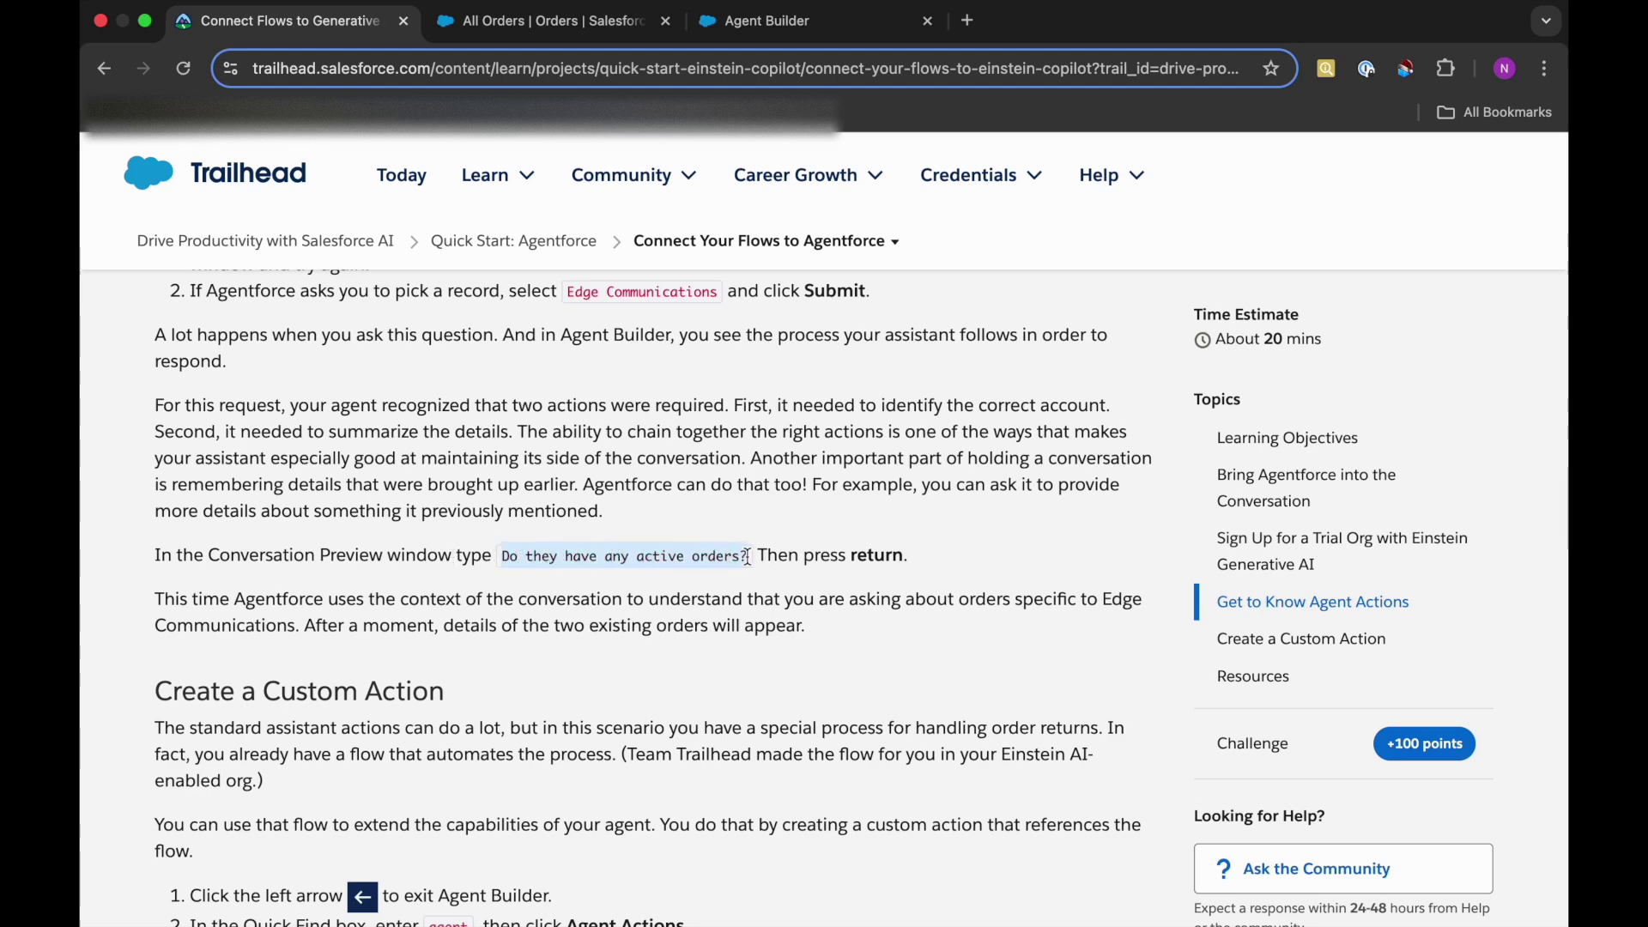
key(super+c)
click(767, 21)
click(1152, 861)
key(super+v)
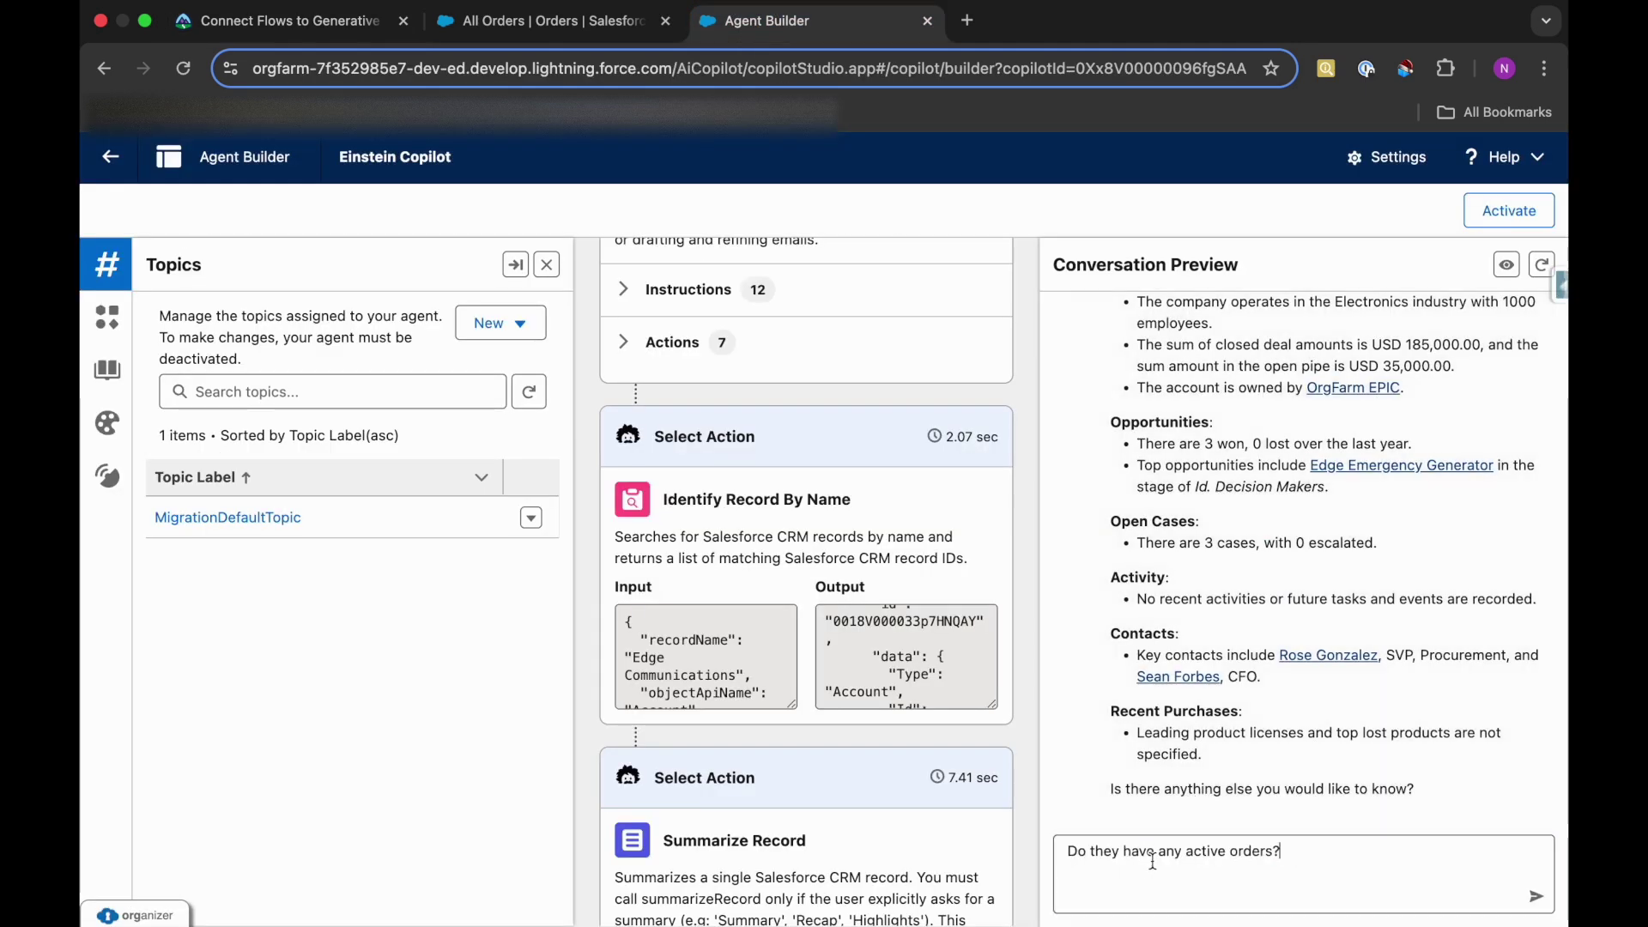
click(1535, 897)
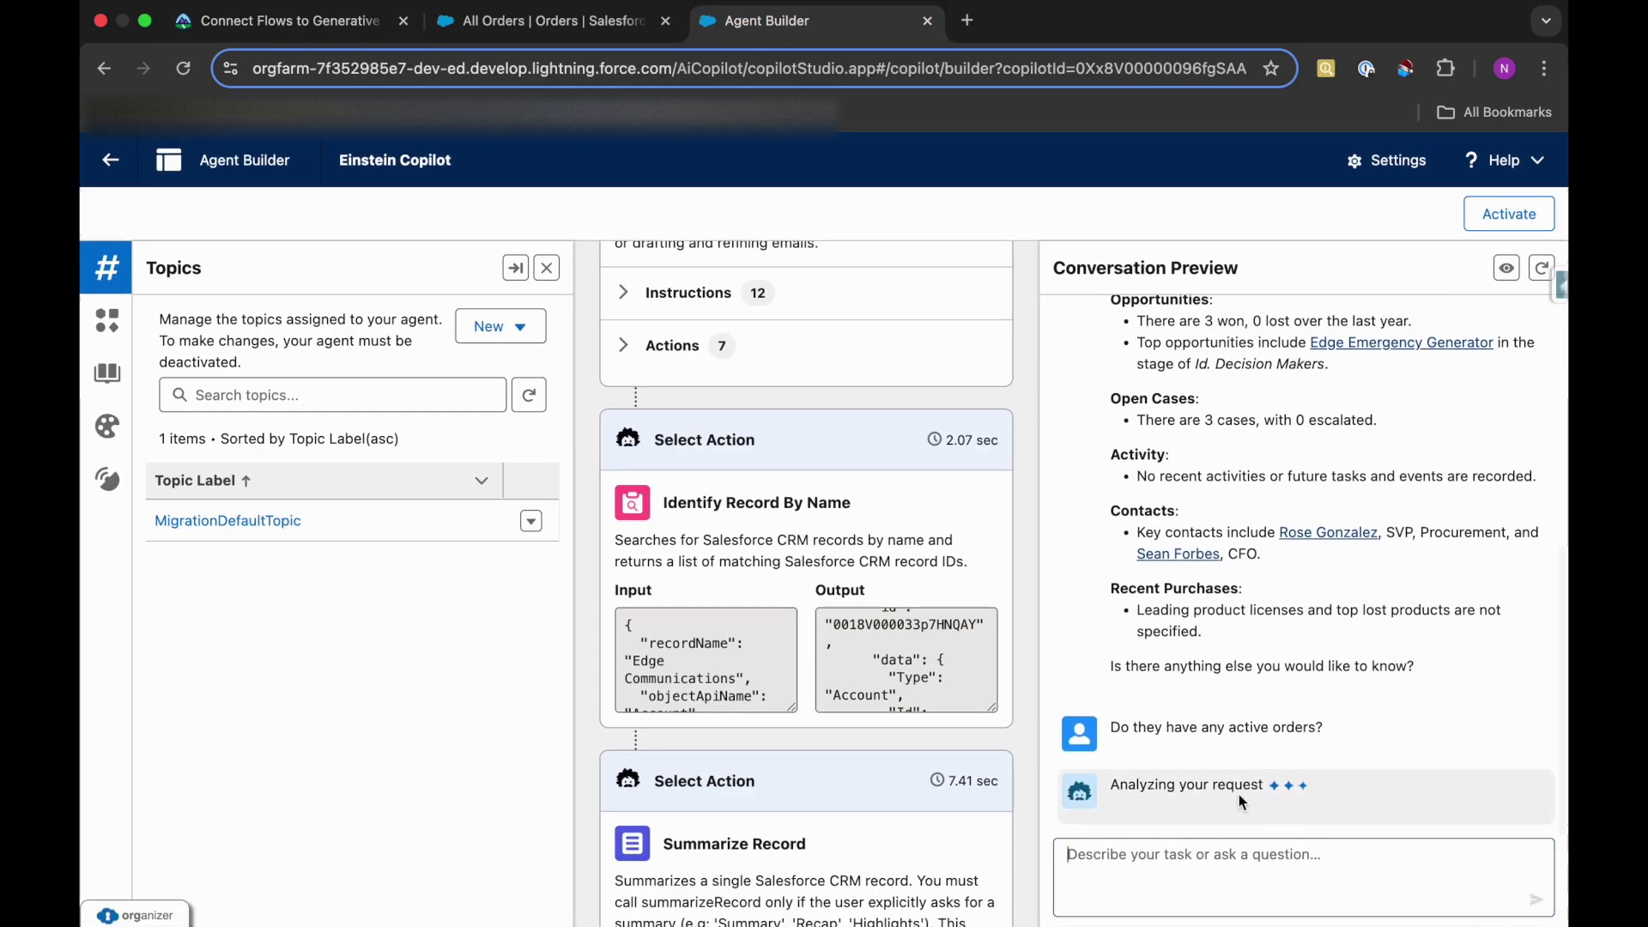
- Check the agent lists orders 00000100 and 00000101, then read the Create a Custom Action steps
click(352, 24)
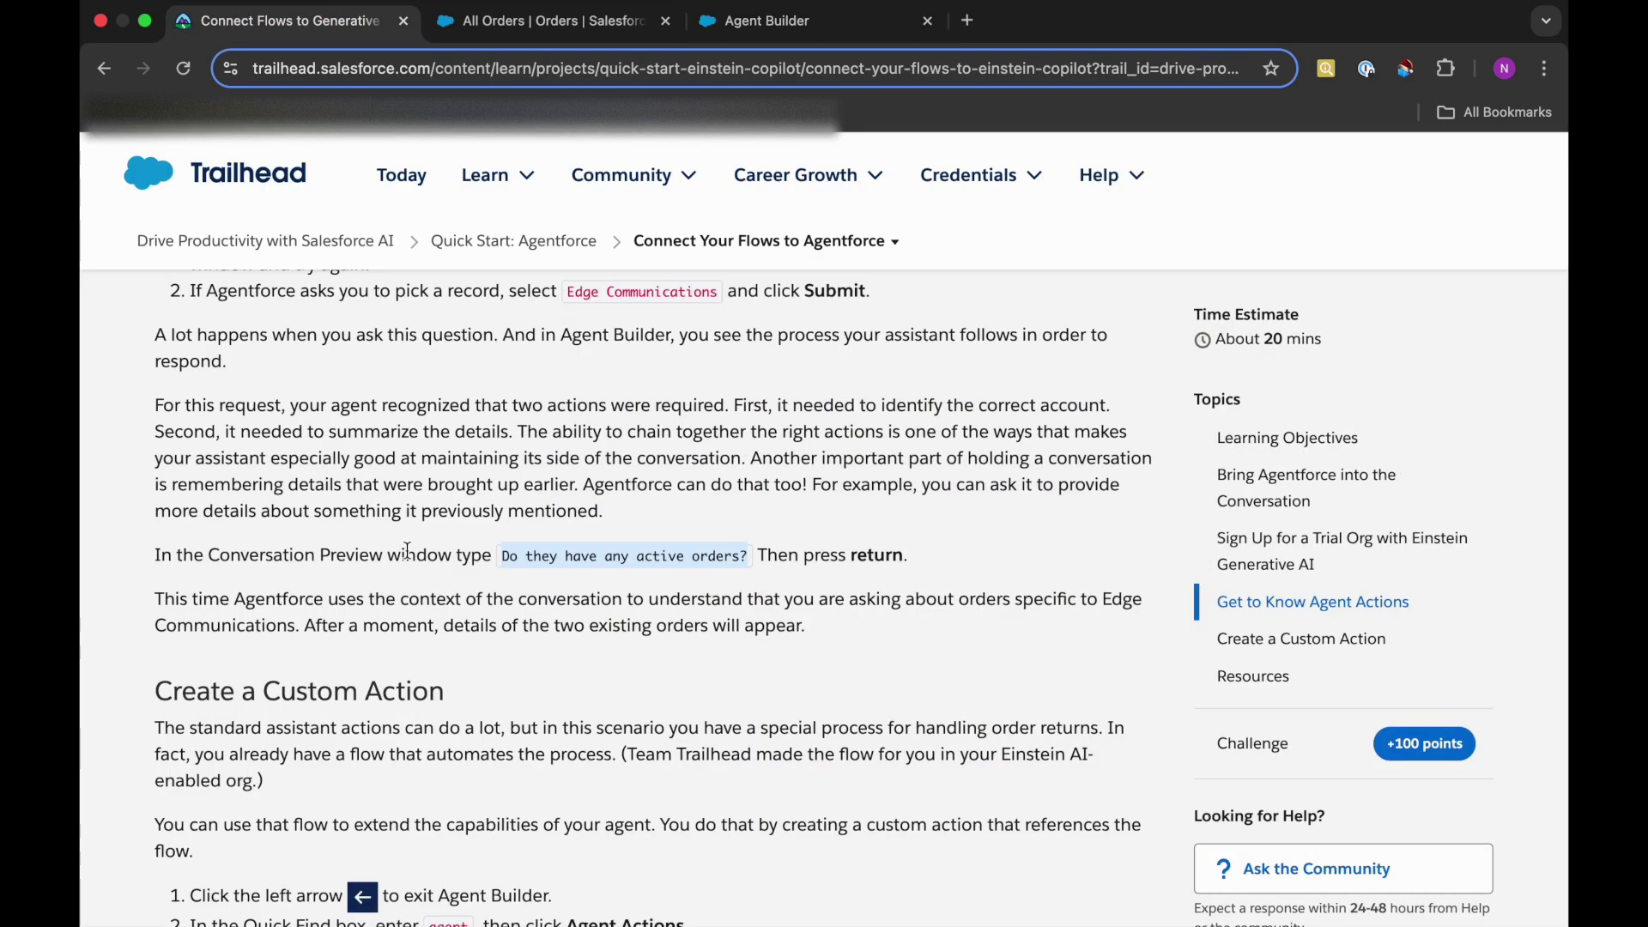
scroll(399, 599, down, 1)
scroll(399, 599, down, 5)
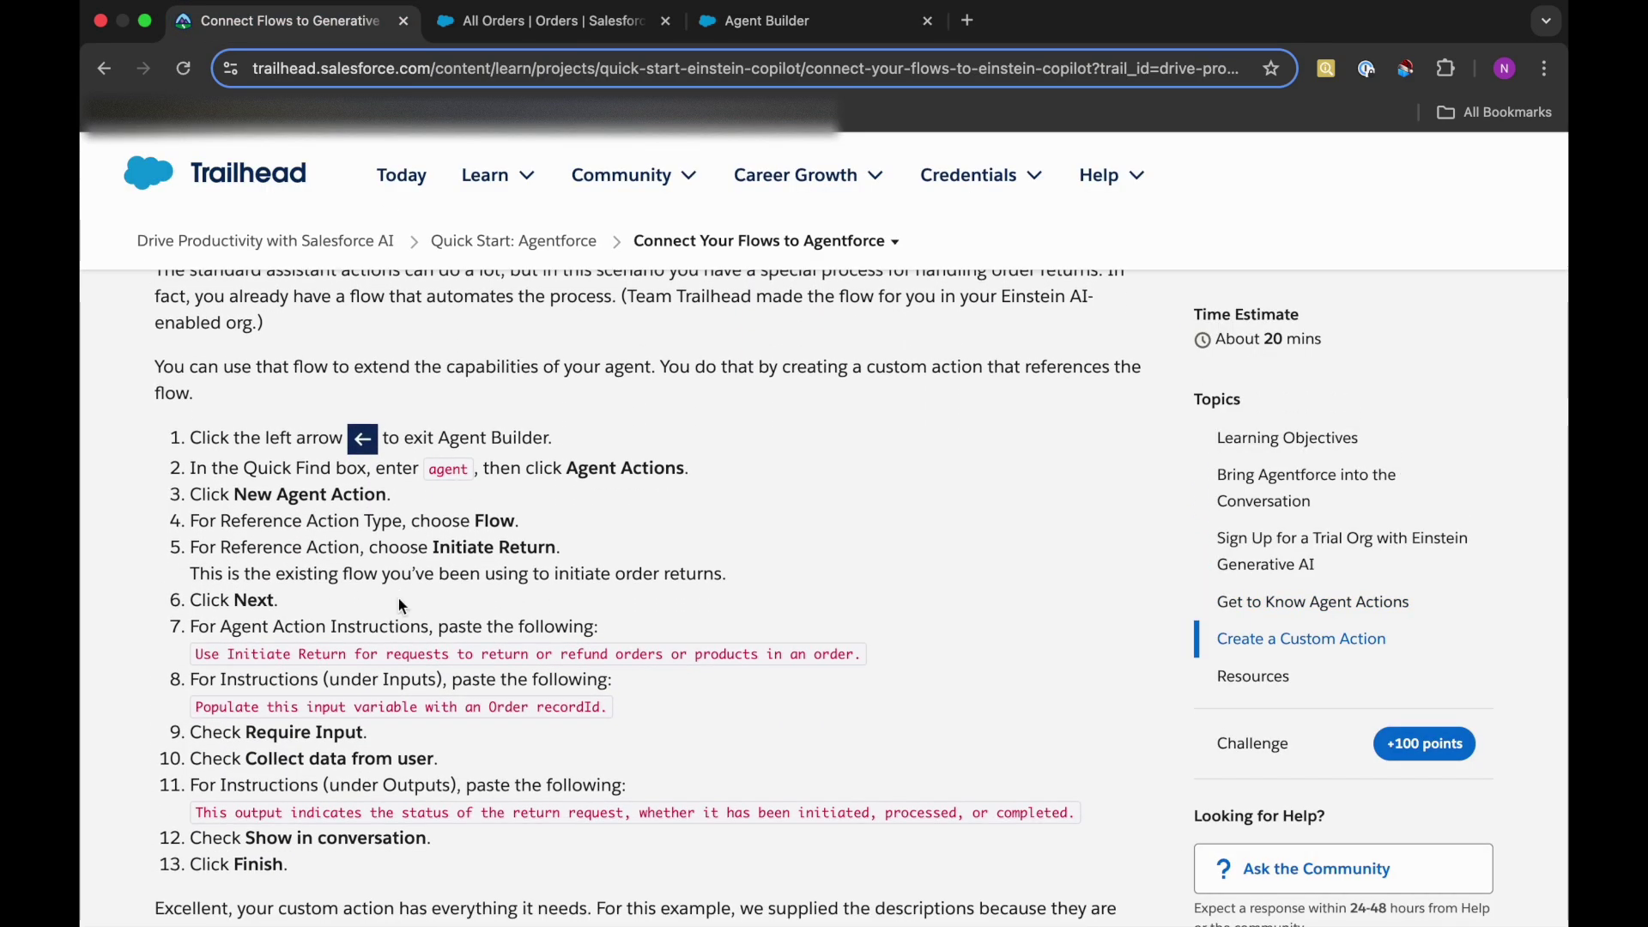
scroll(399, 599, down, 1)
scroll(398, 599, up, 2)
scroll(398, 599, down, 1)
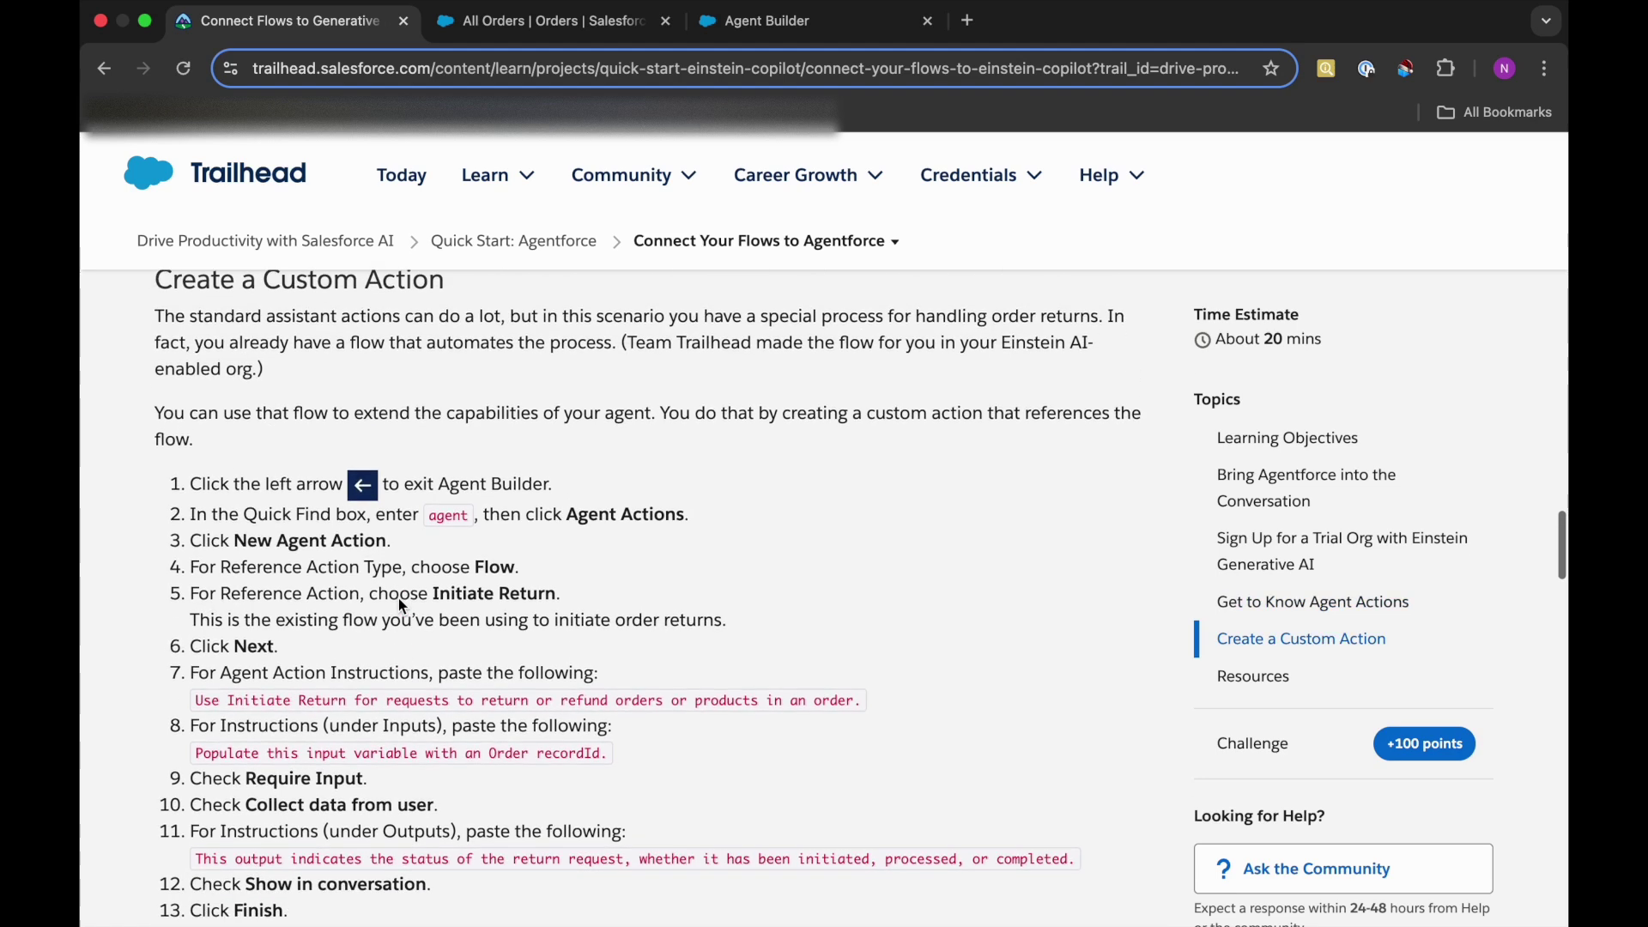
click(756, 21)
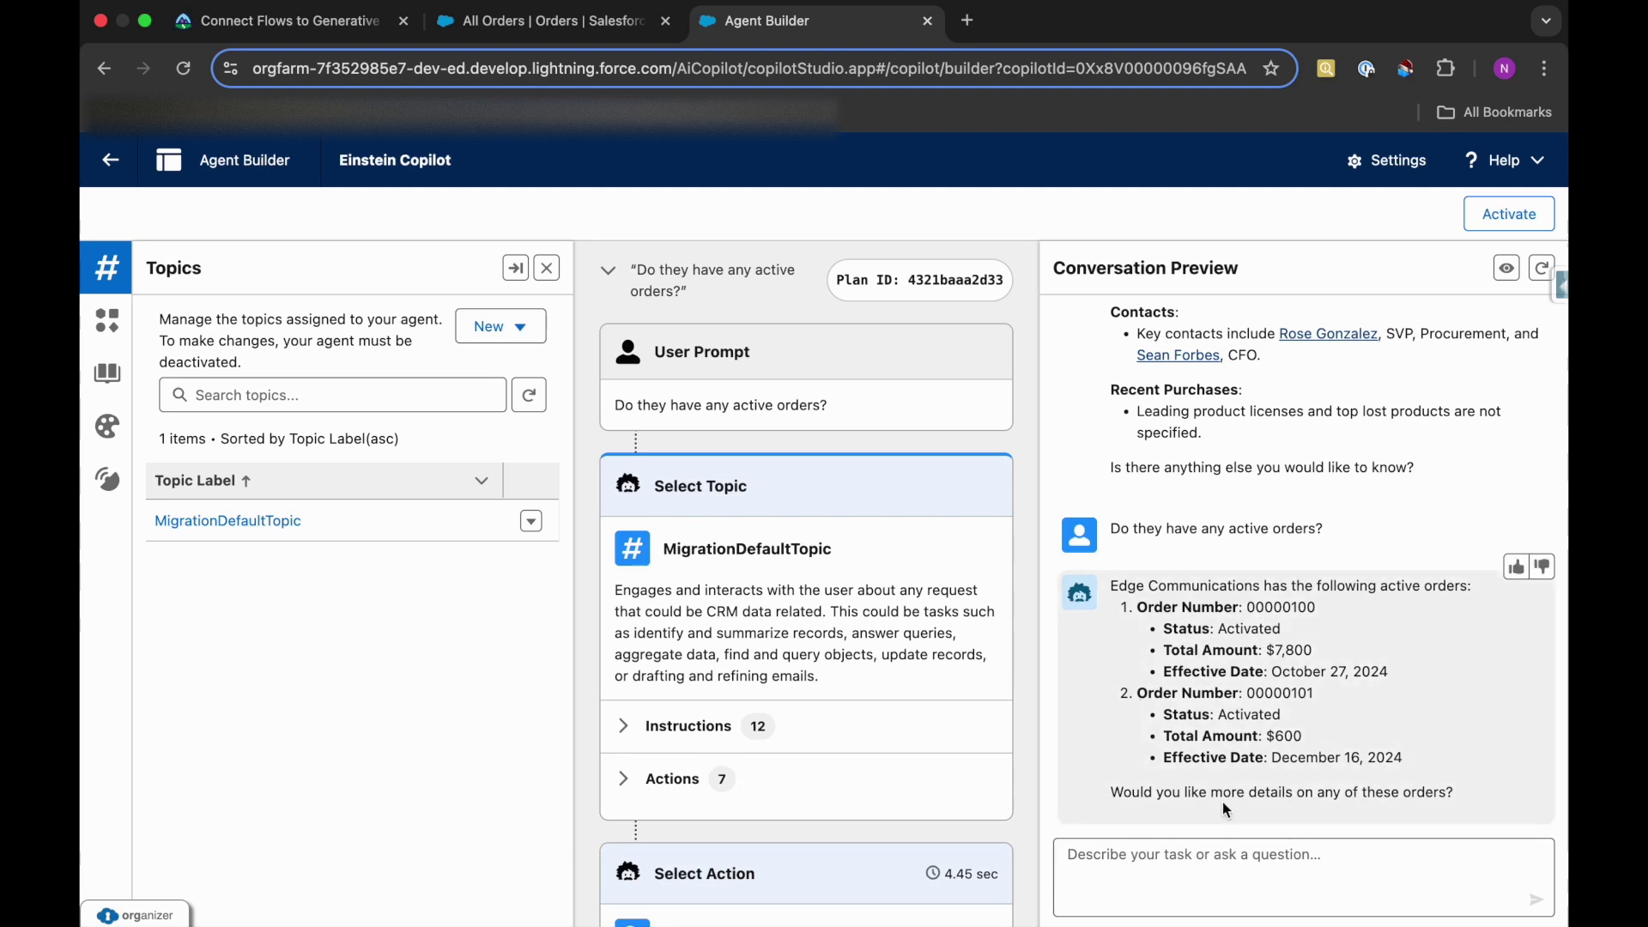
click(309, 24)
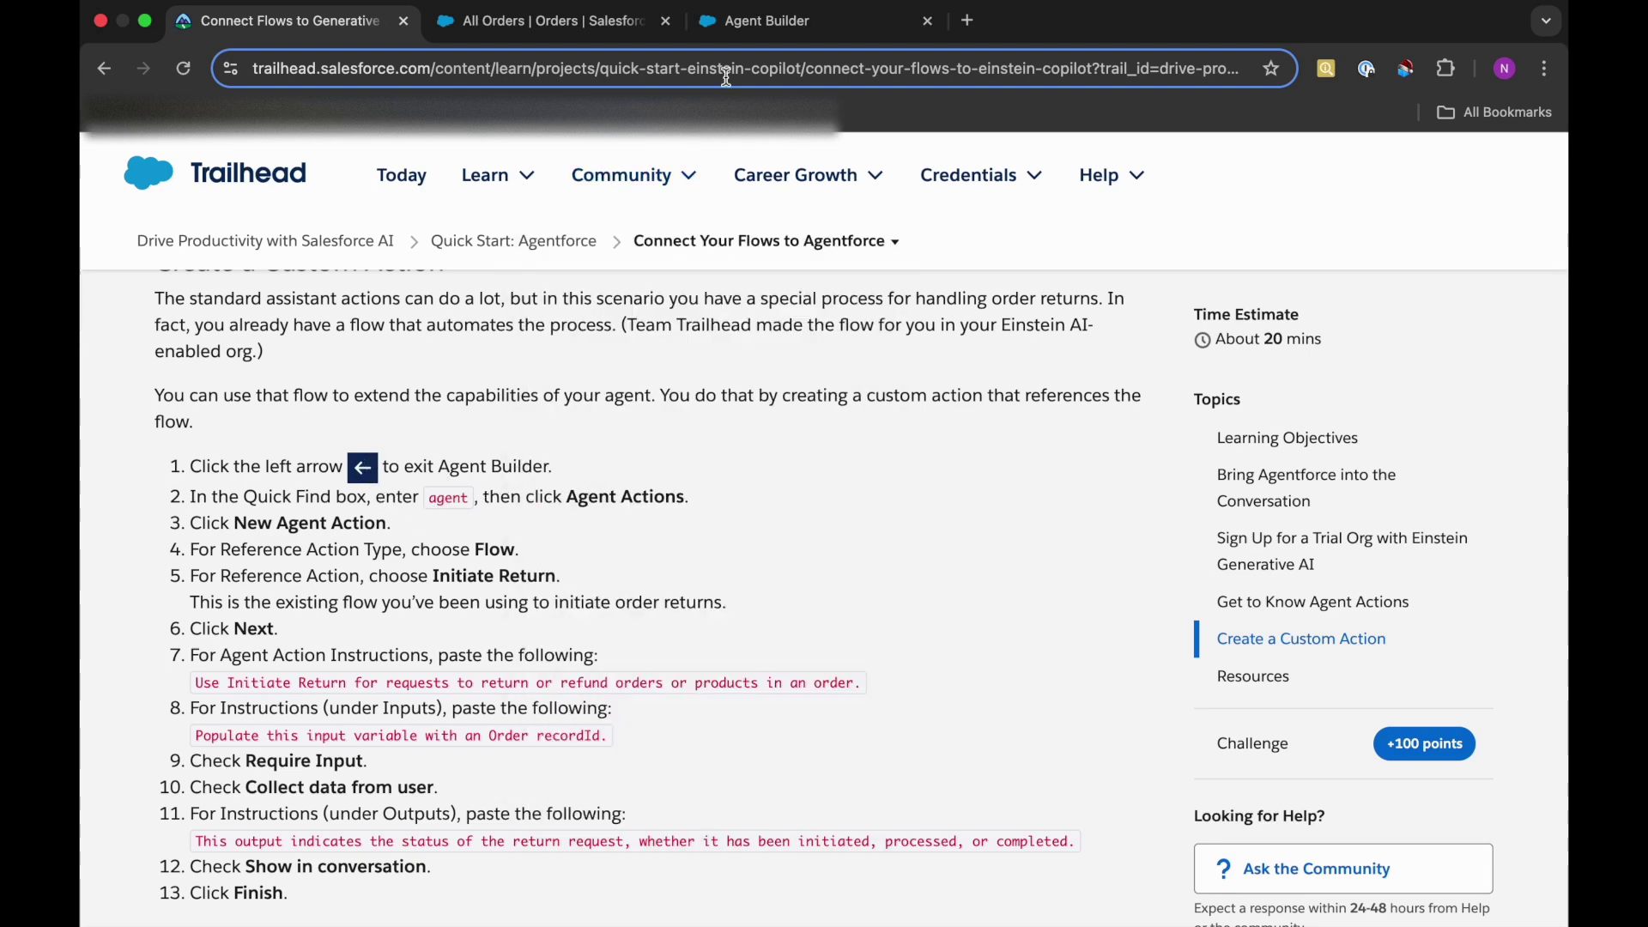
- Exit Agent Builder, find Agent Actions with Quick Find 'agen', and start a New Agent Action
click(777, 24)
click(110, 161)
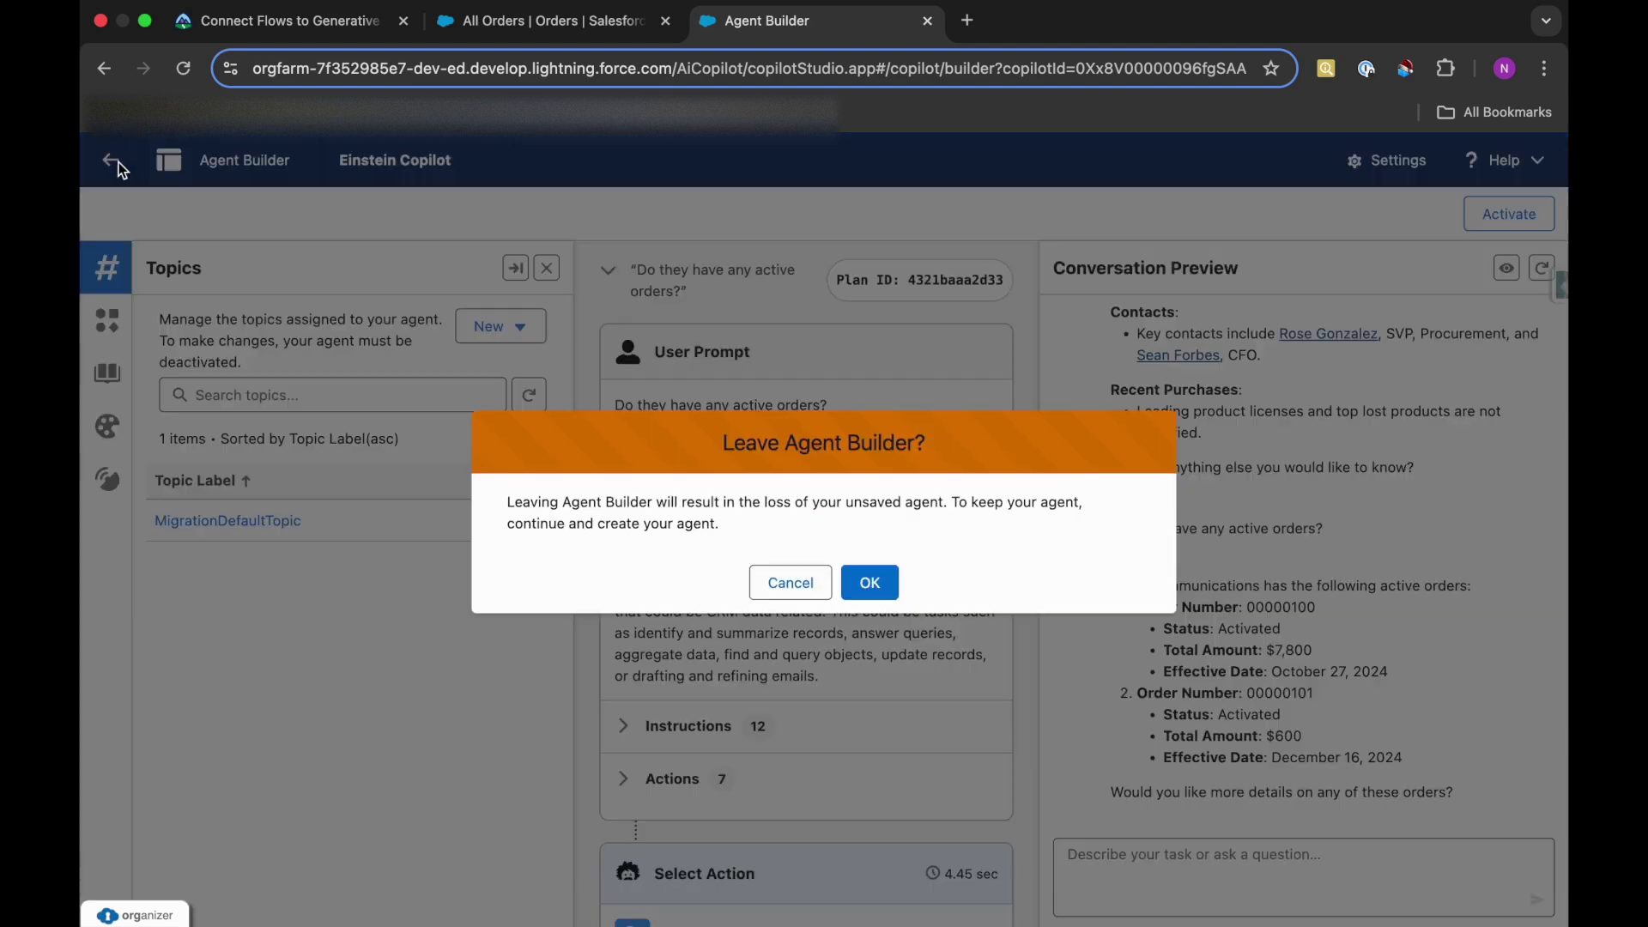
click(870, 582)
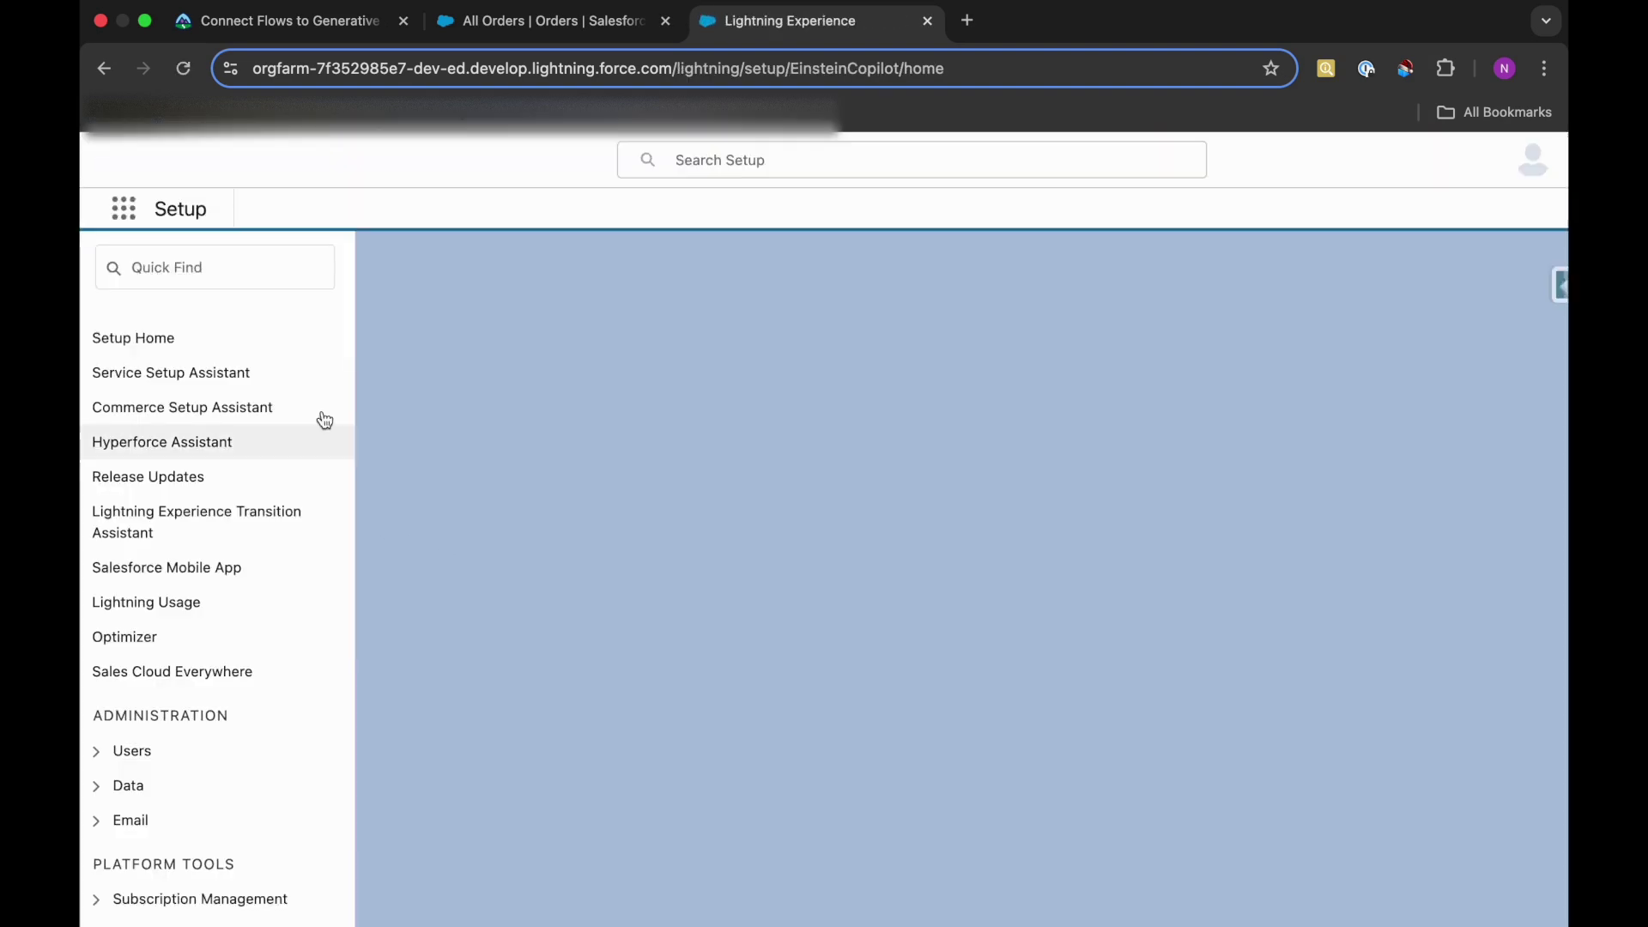
click(219, 262)
text(a)
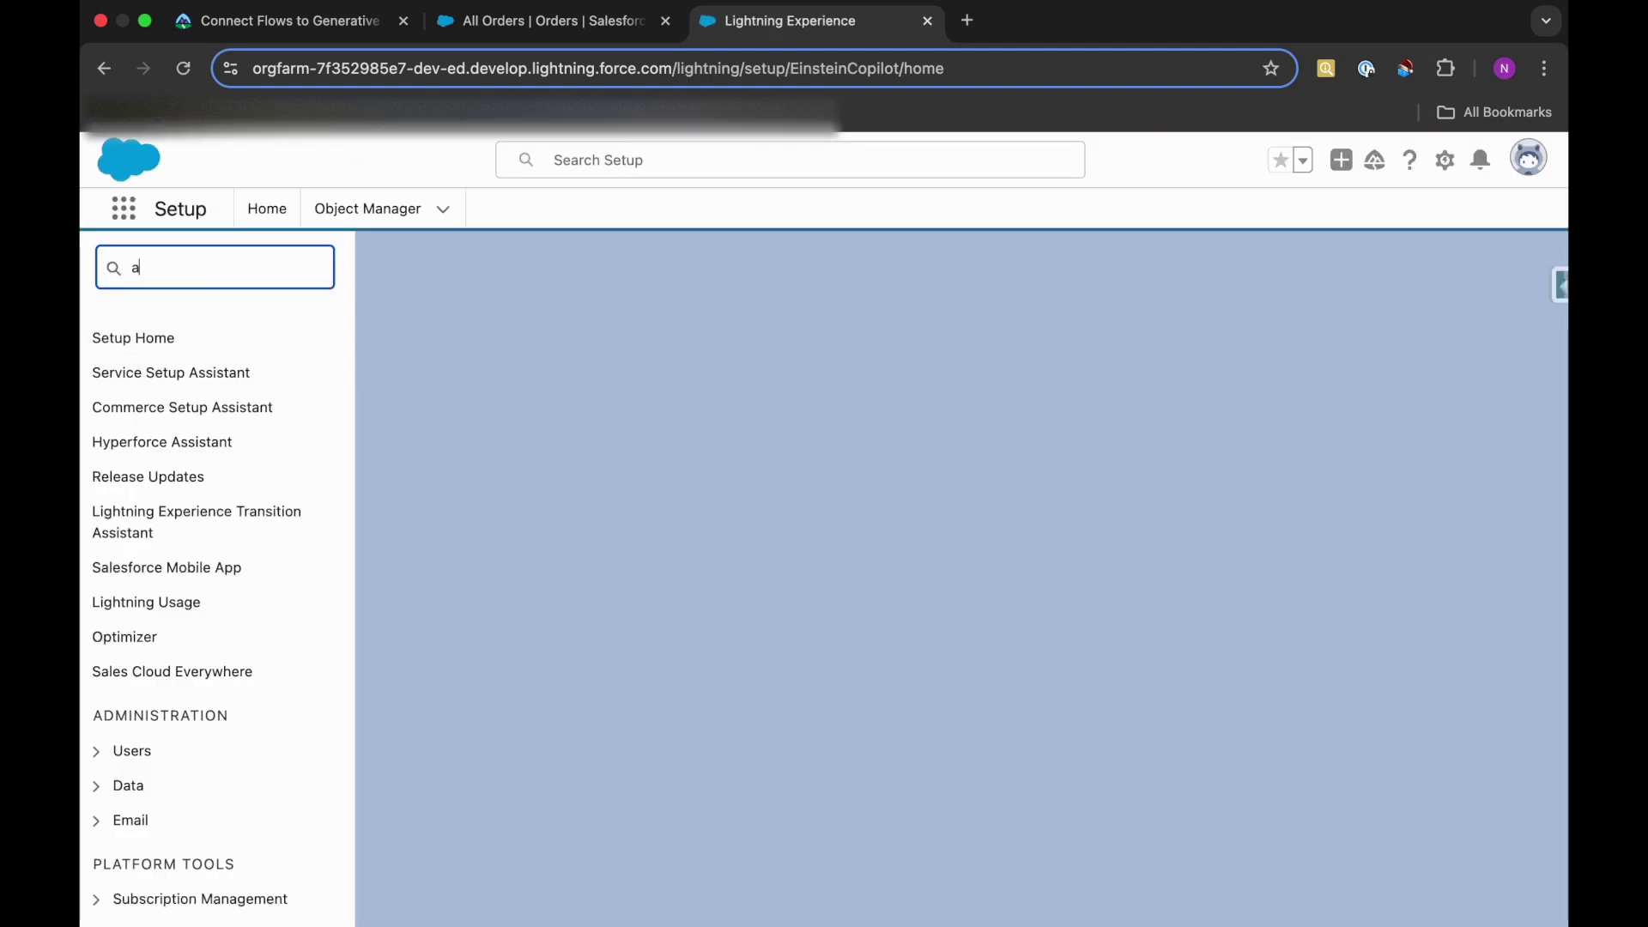
text(gen)
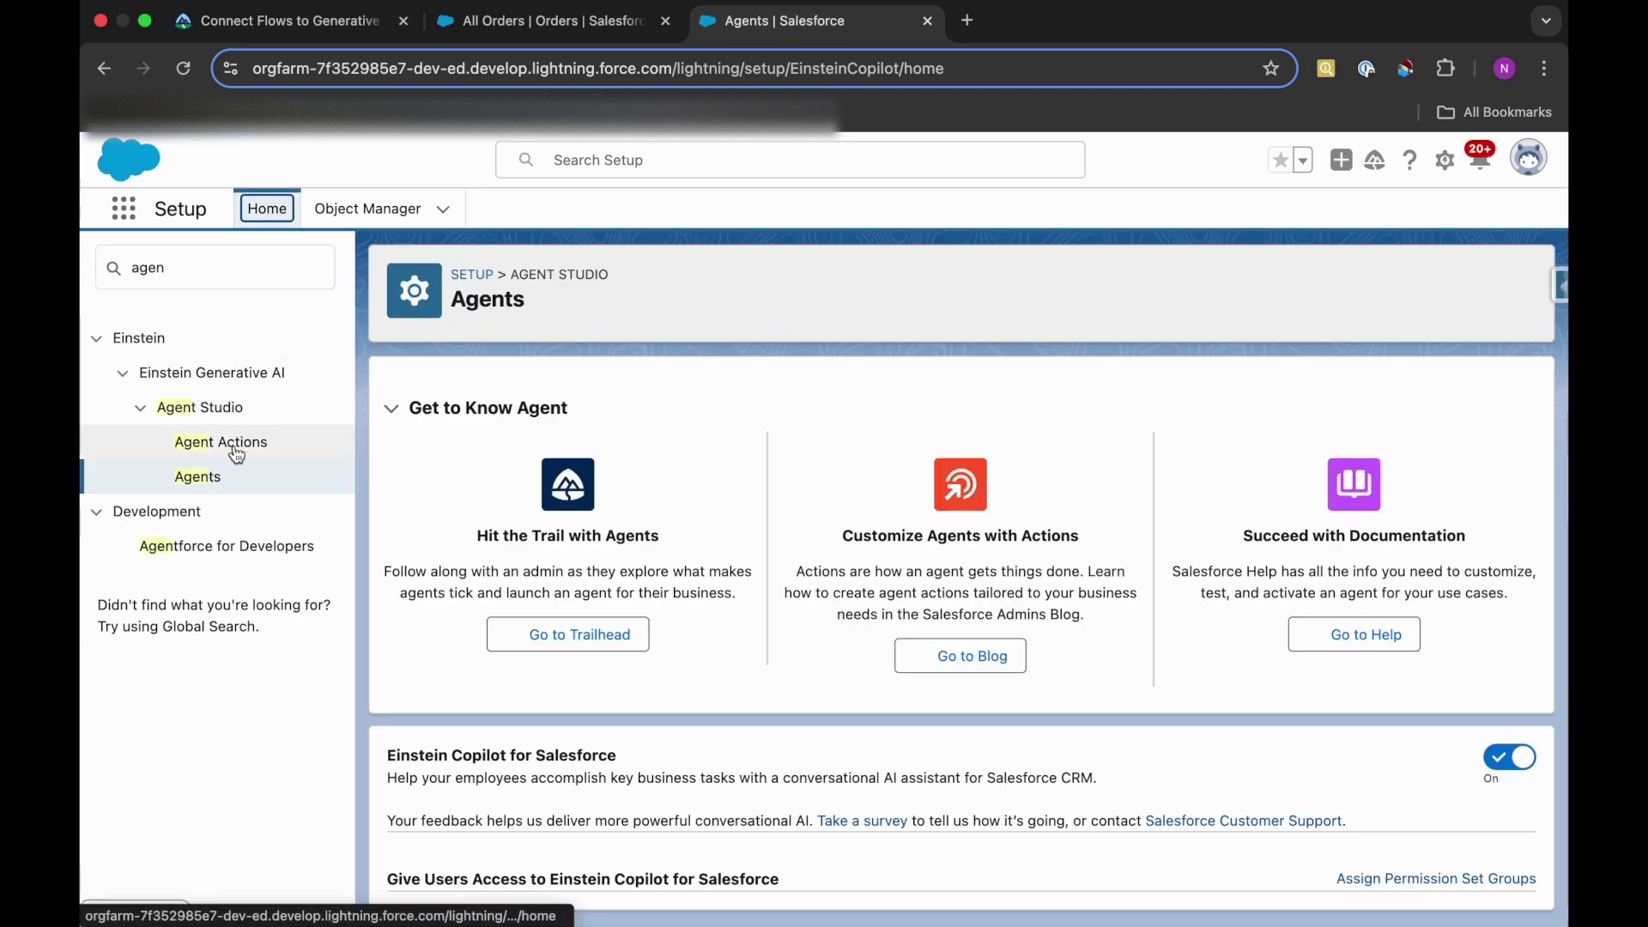
click(221, 442)
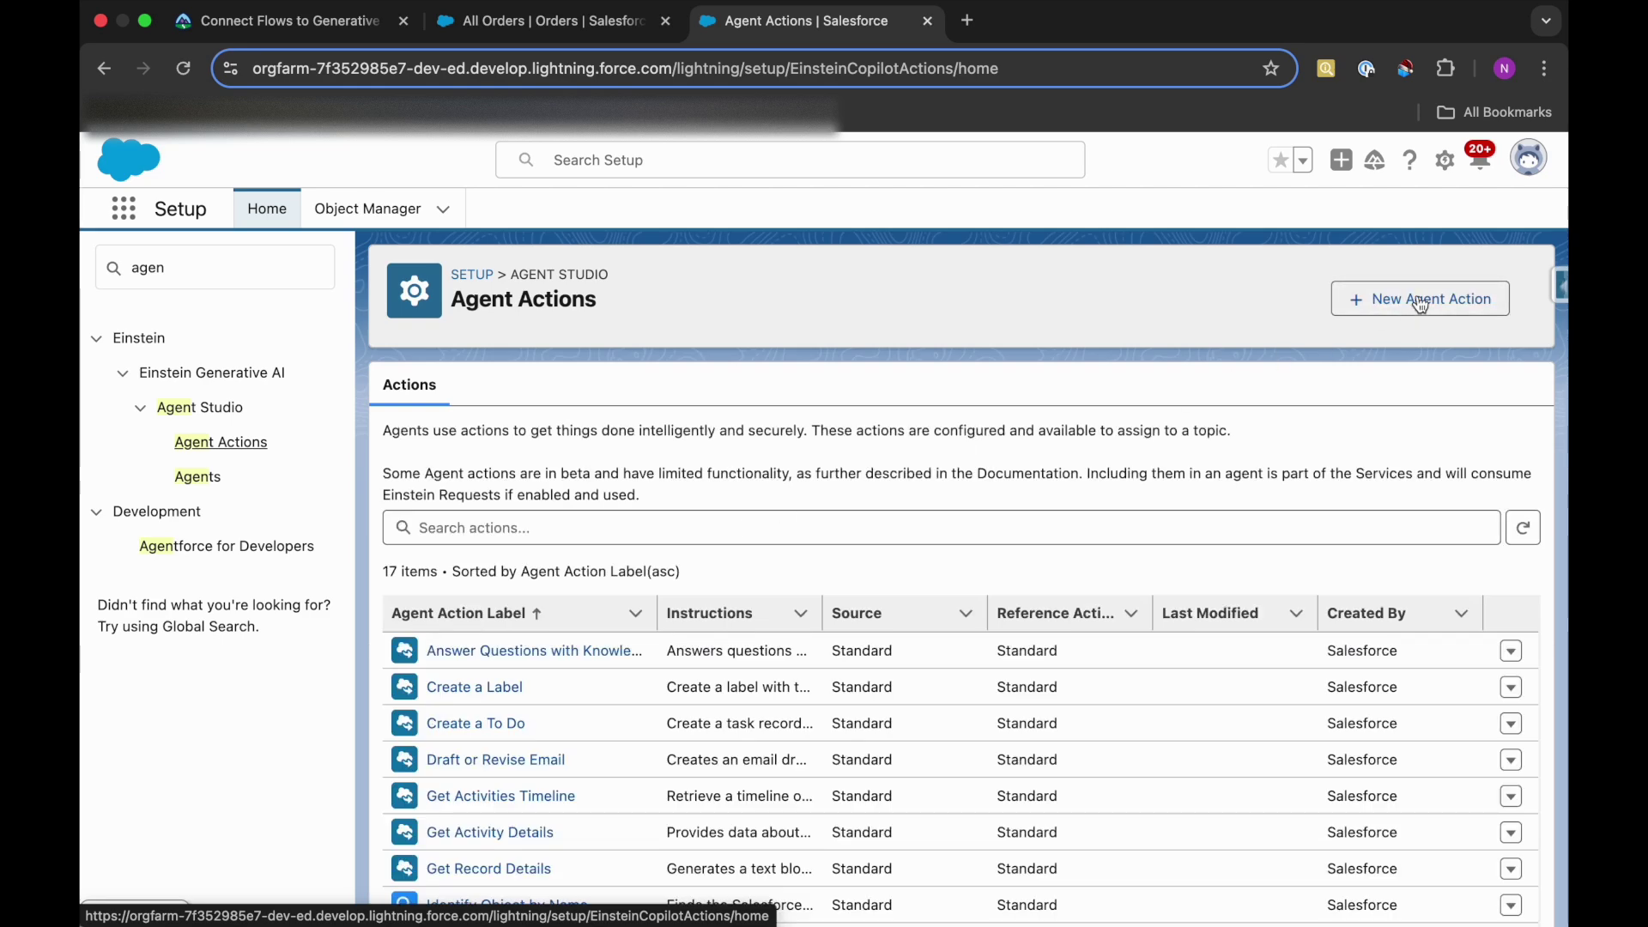
click(1440, 296)
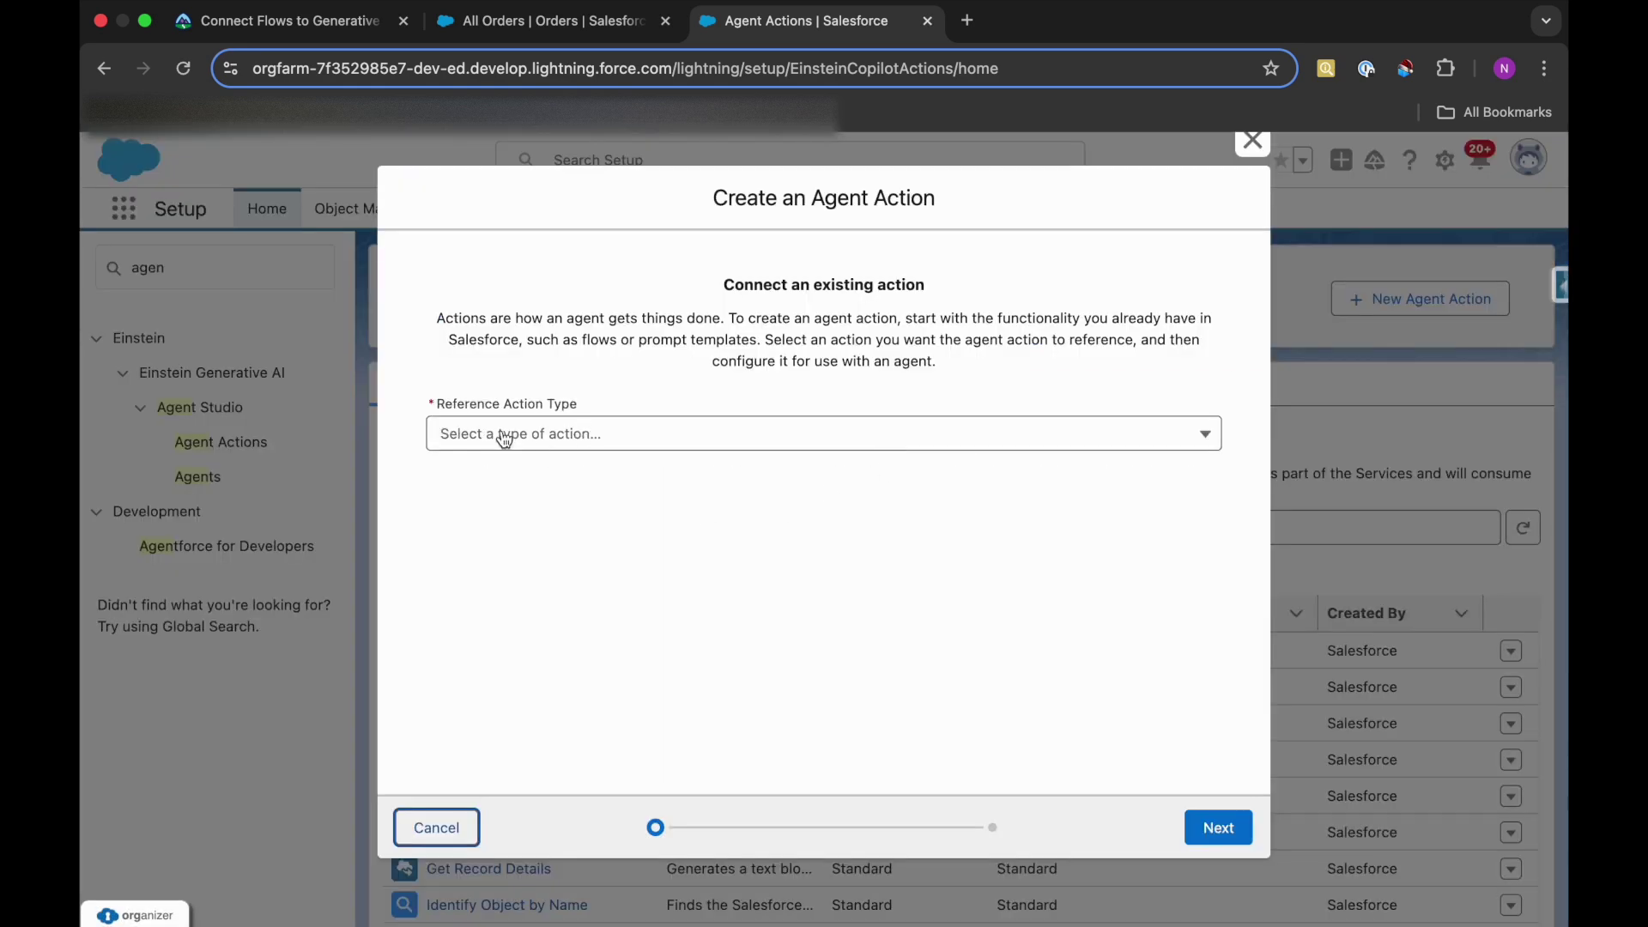
- Set the reference action type to Flow and choose the Initiate Return flow
click(316, 35)
scroll(477, 468, down, 1)
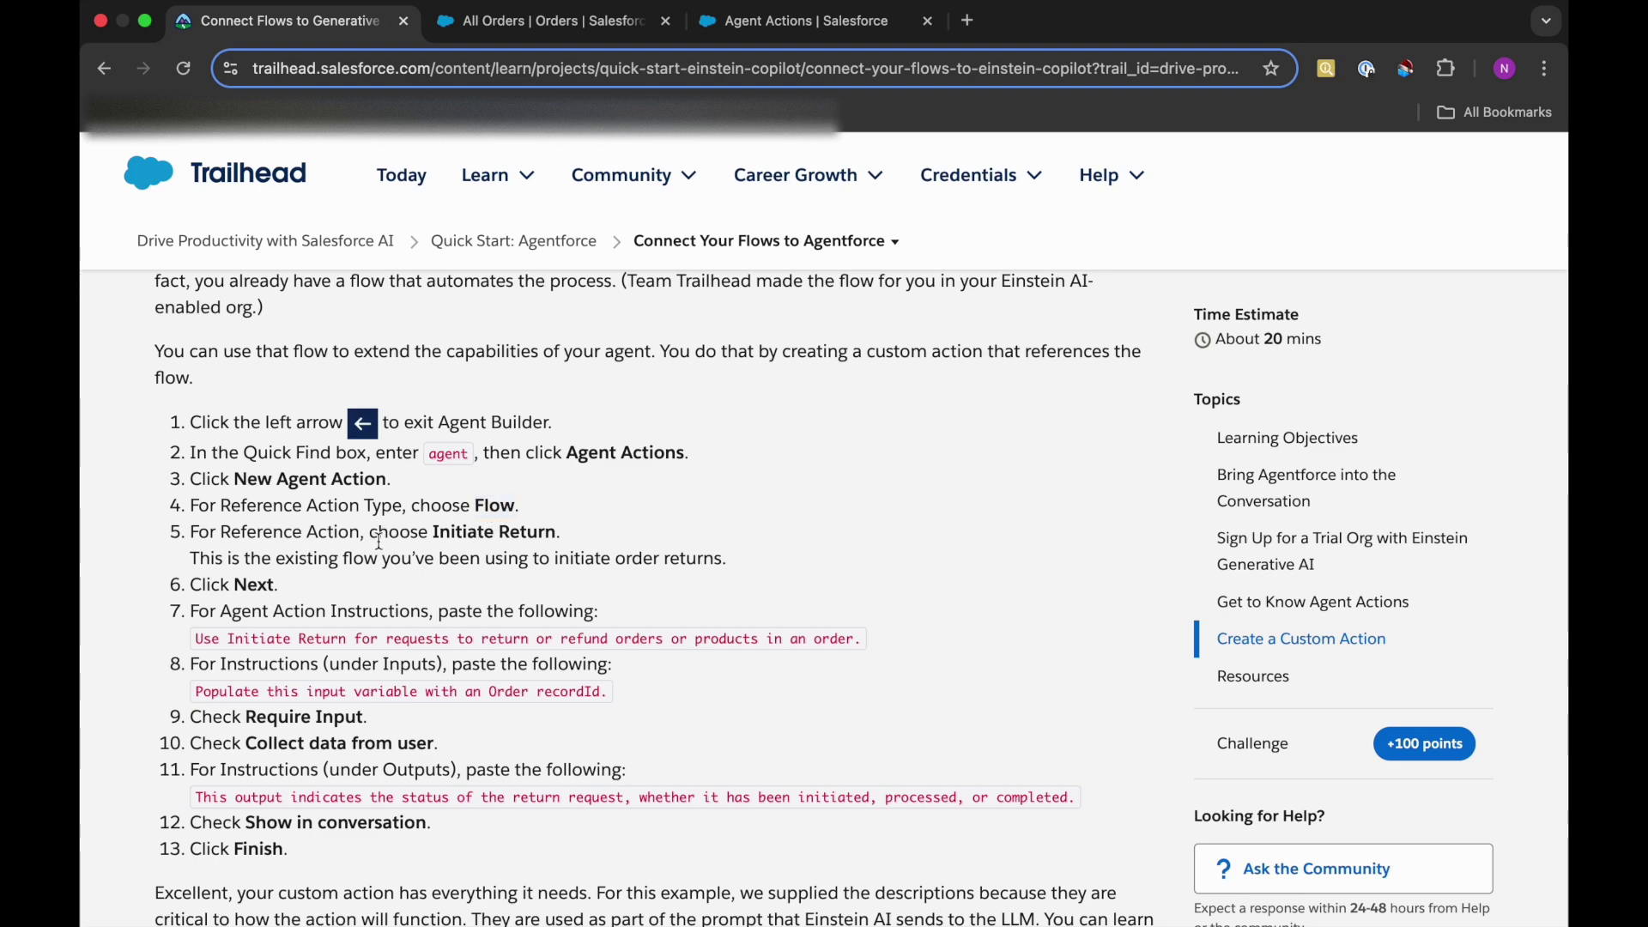
click(754, 31)
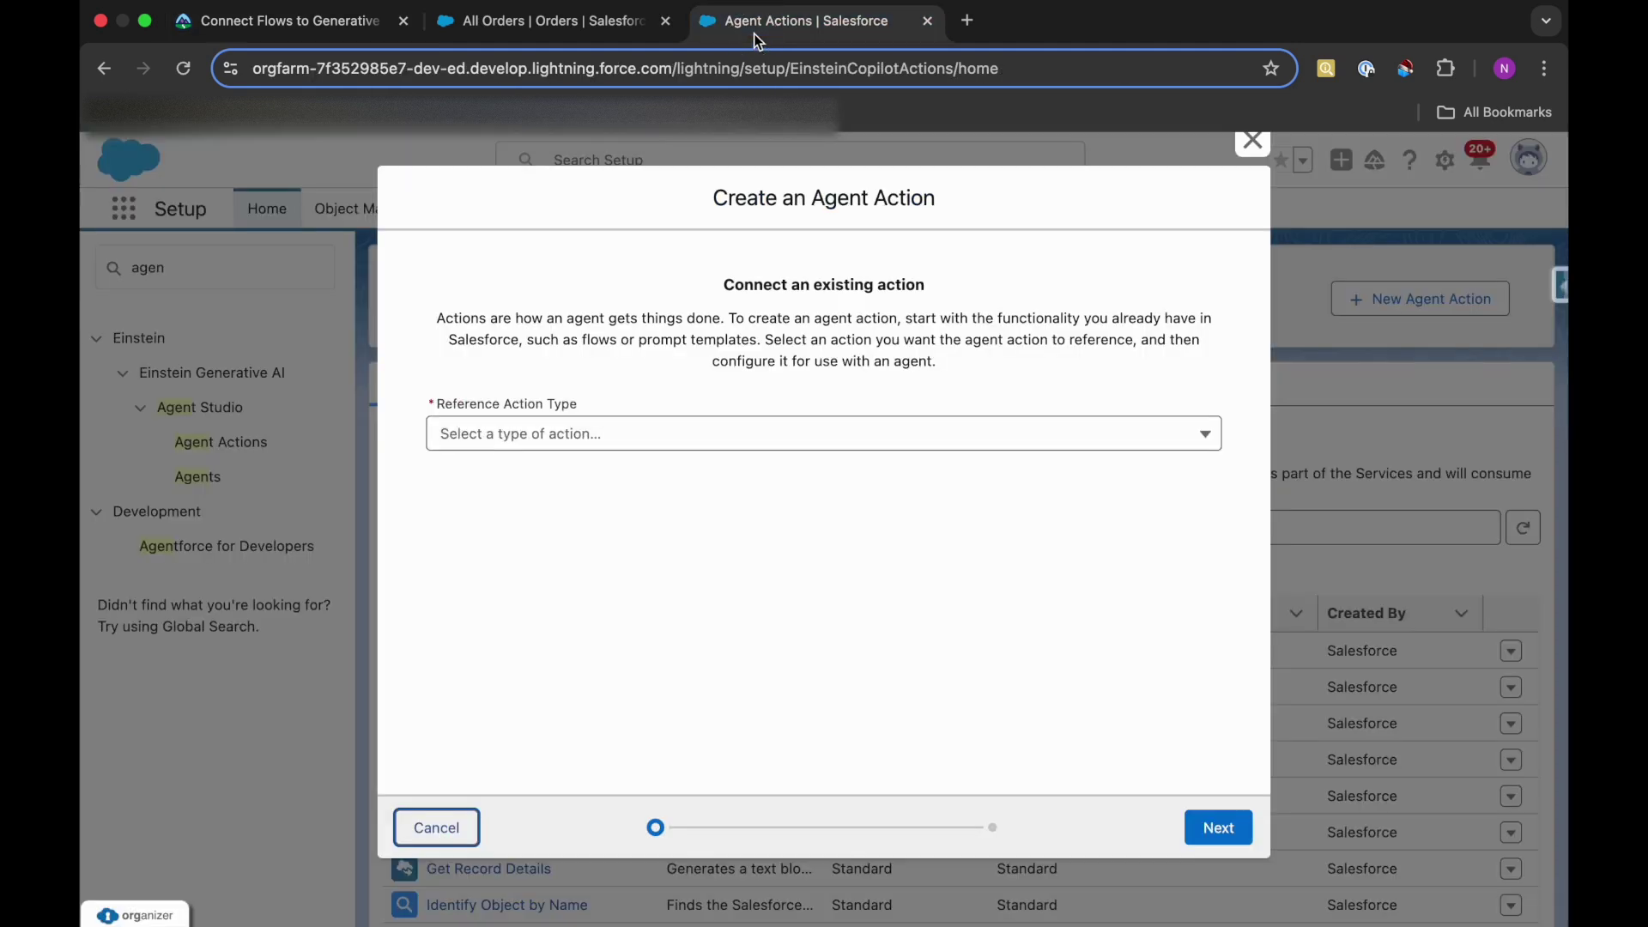
click(561, 436)
click(515, 519)
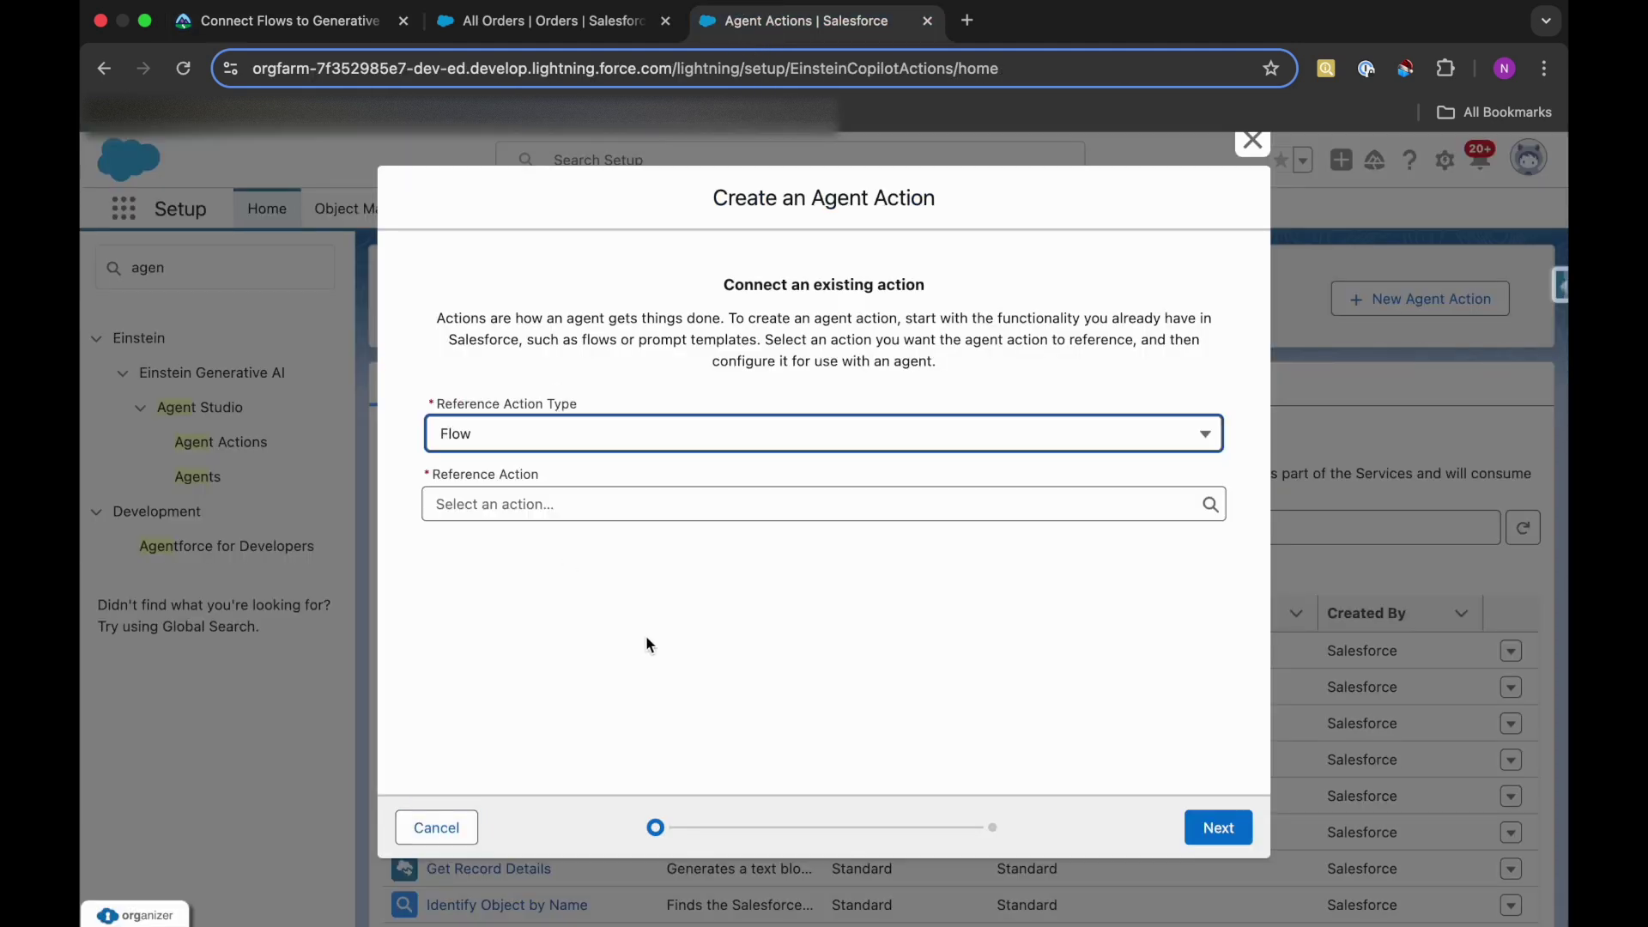
click(541, 505)
click(539, 587)
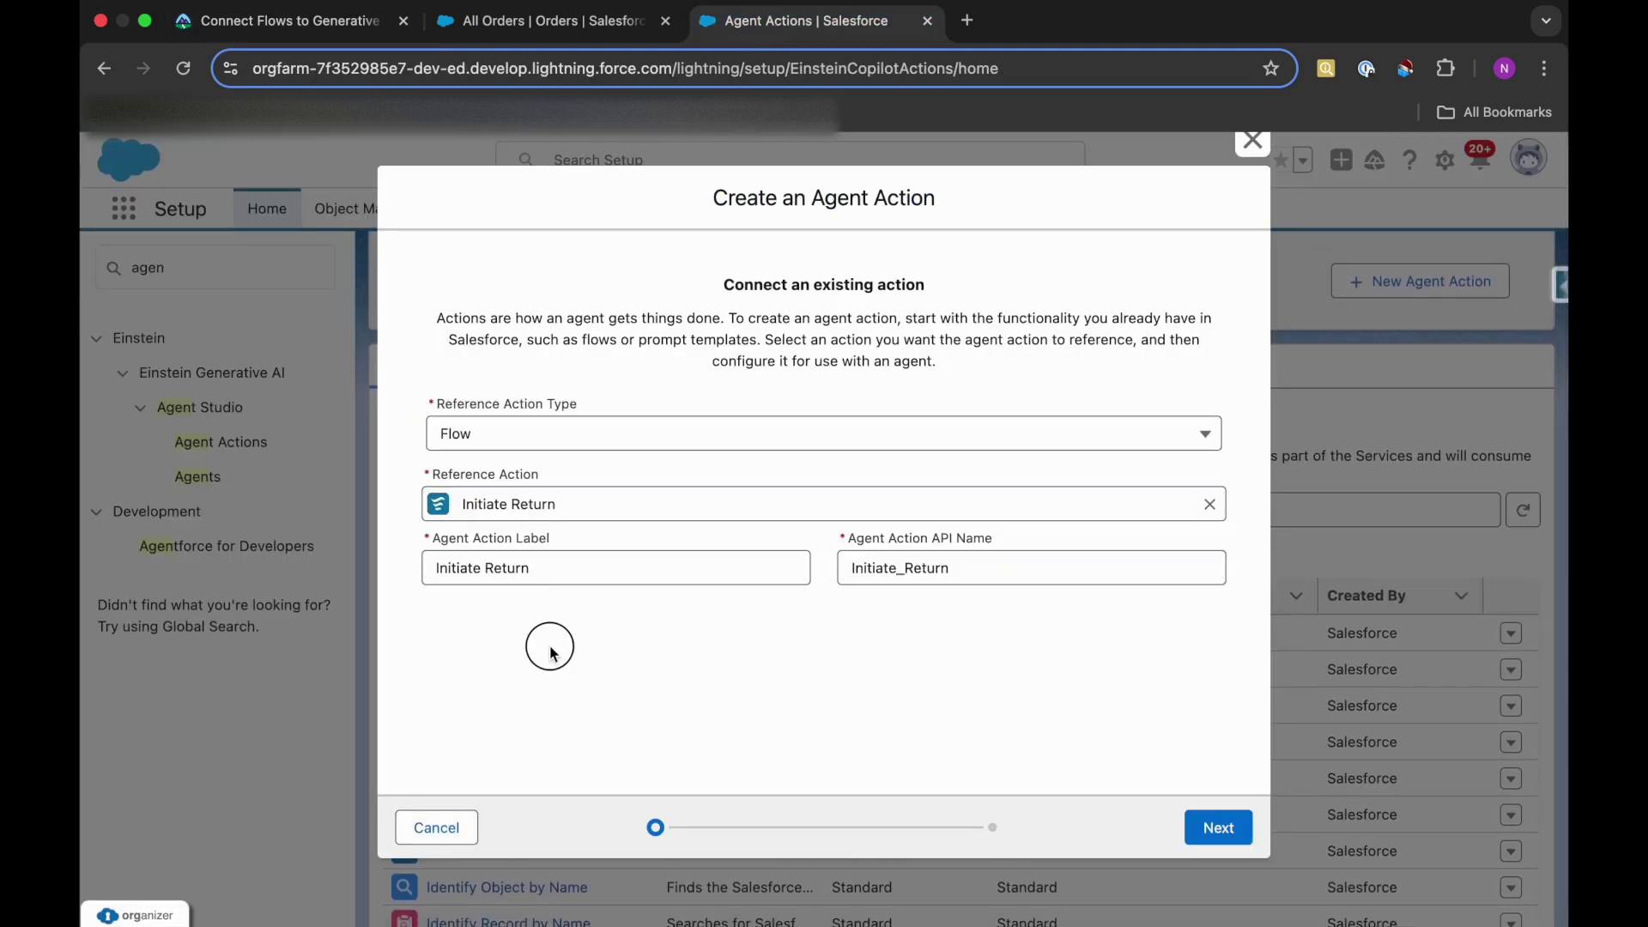
- Select the agent action instructions text in the Trailhead lesson to copy
click(287, 30)
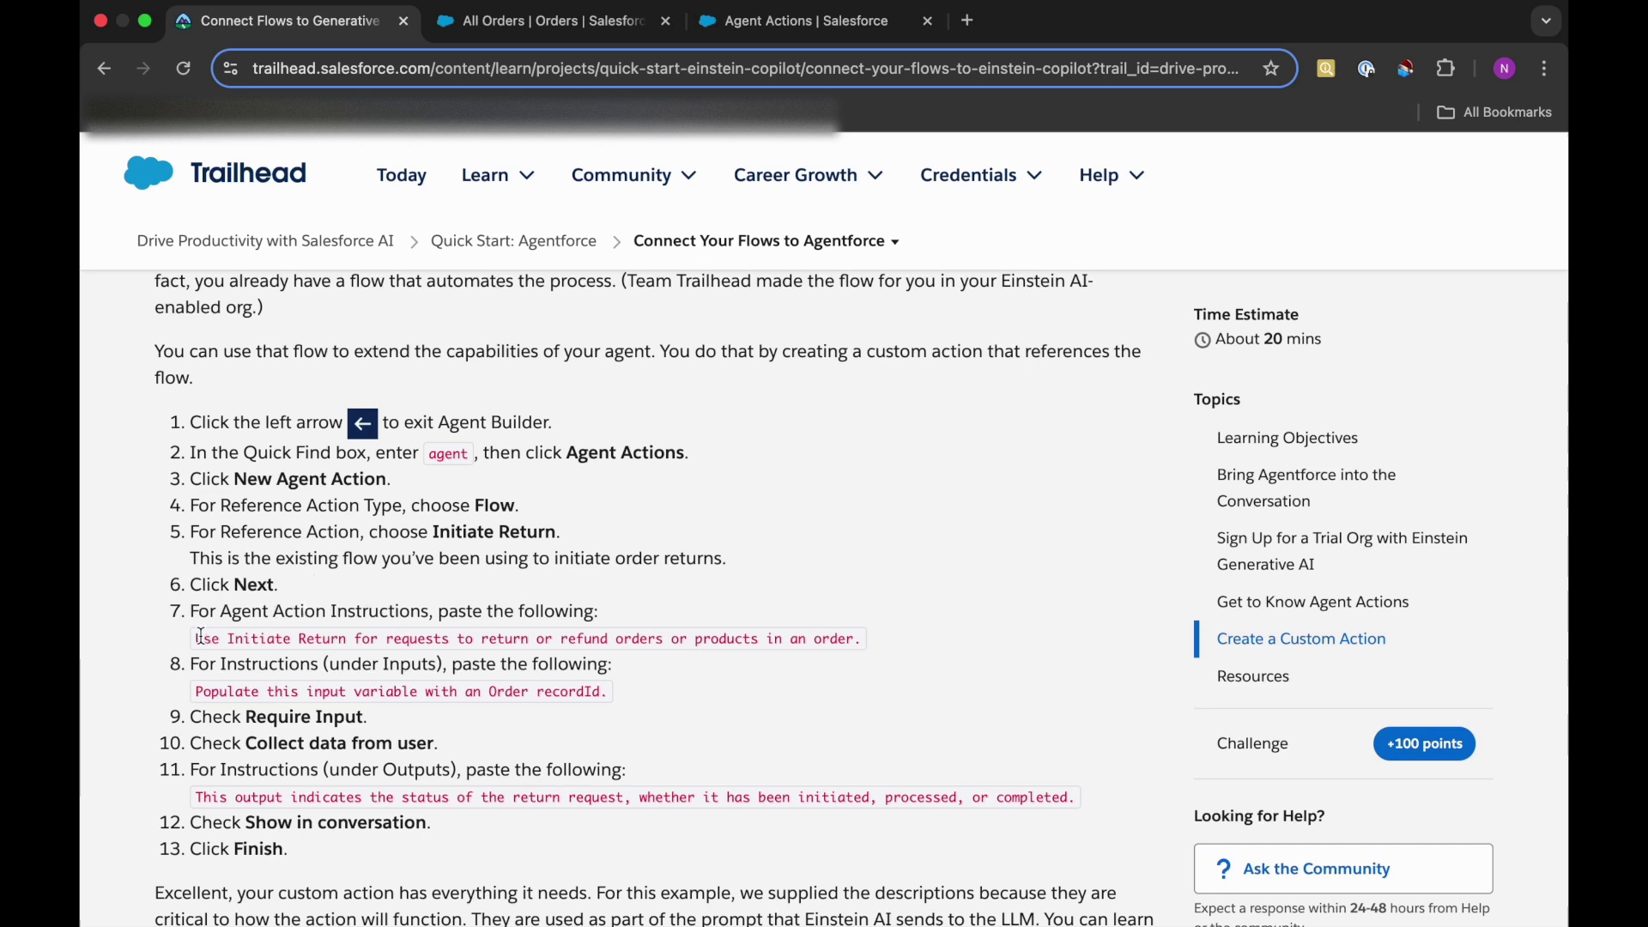
drag(199, 636, 861, 645)
key(ctrl+c)
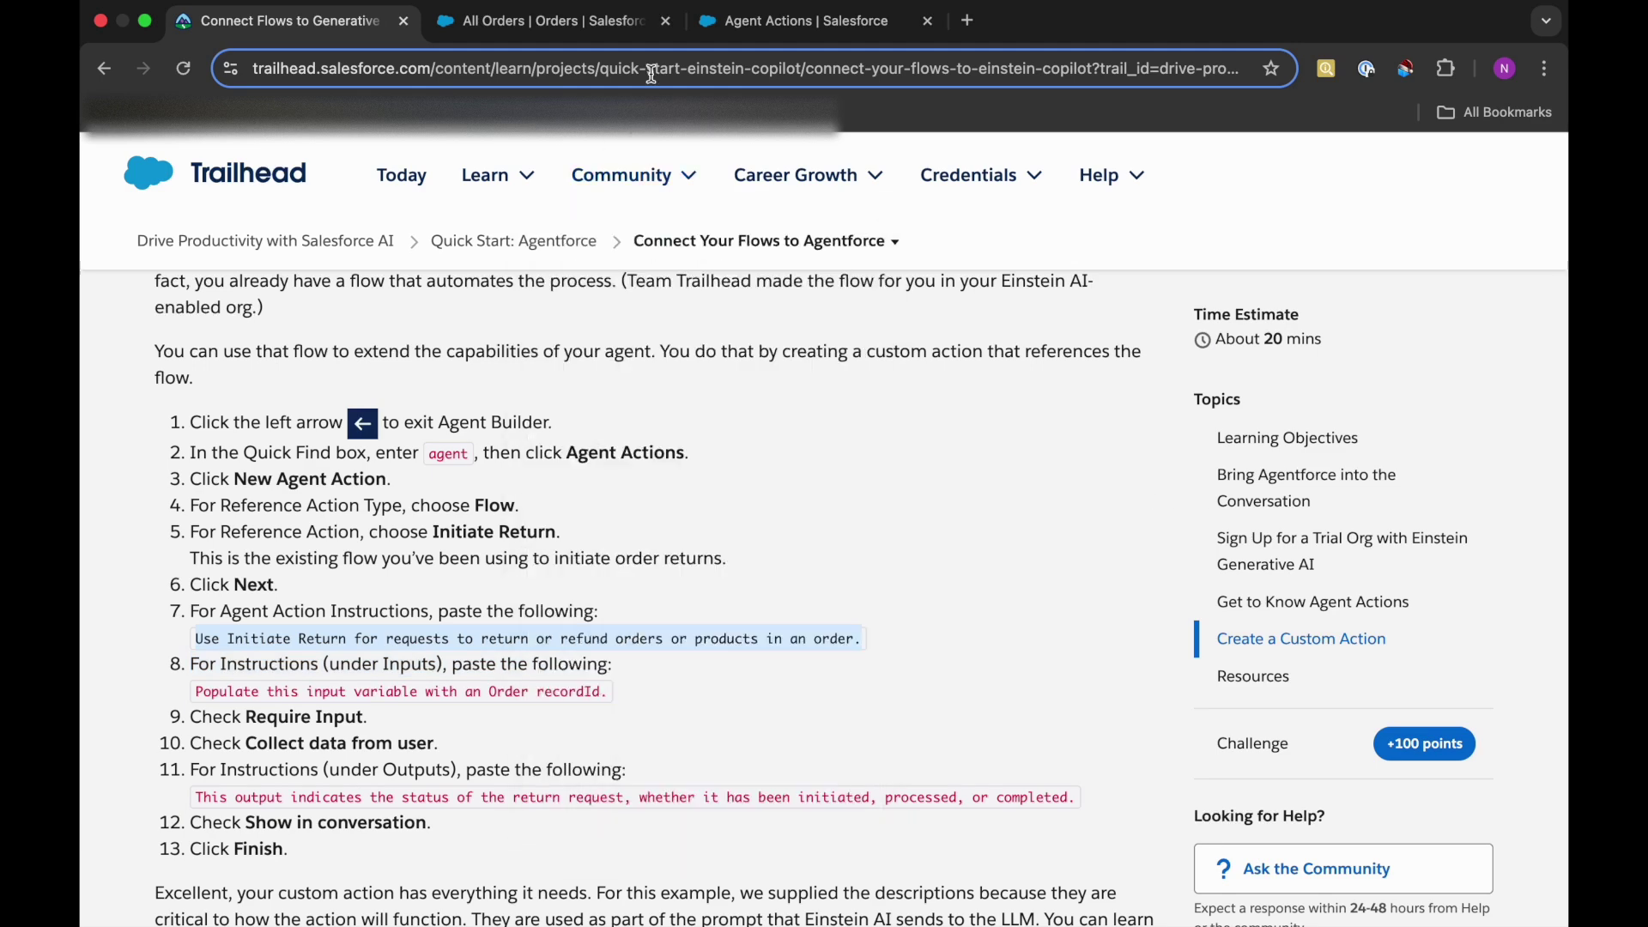
click(756, 28)
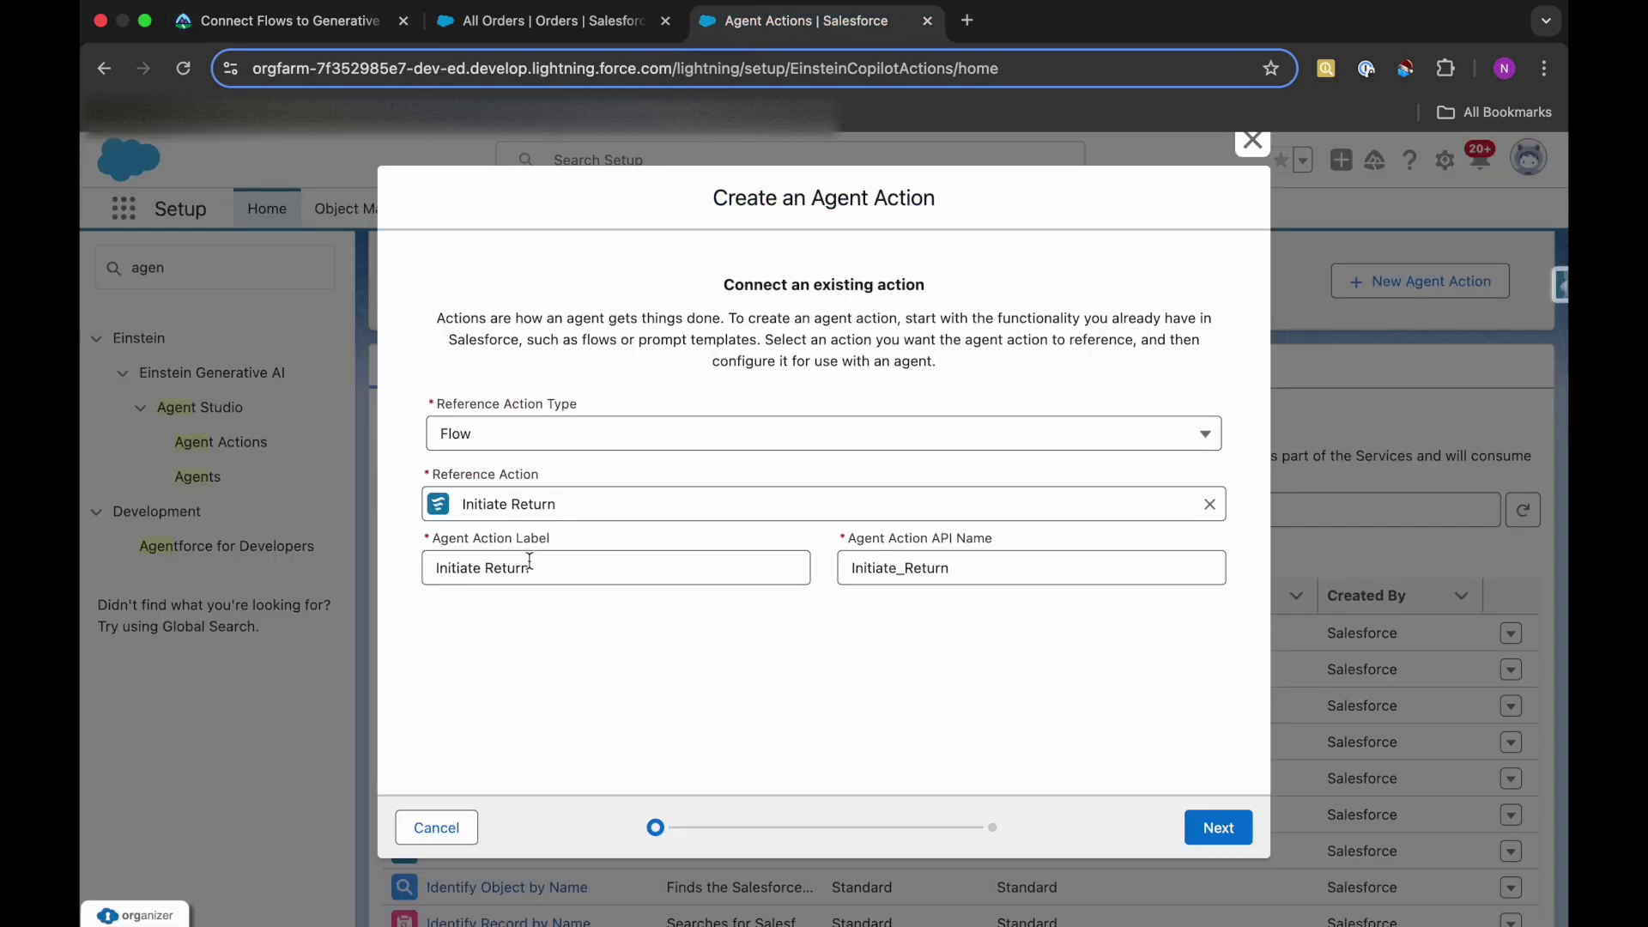
- Advance with Next and paste the return/refund usage text into Agent Action Instructions
click(1212, 833)
click(593, 576)
key(ctrl+v)
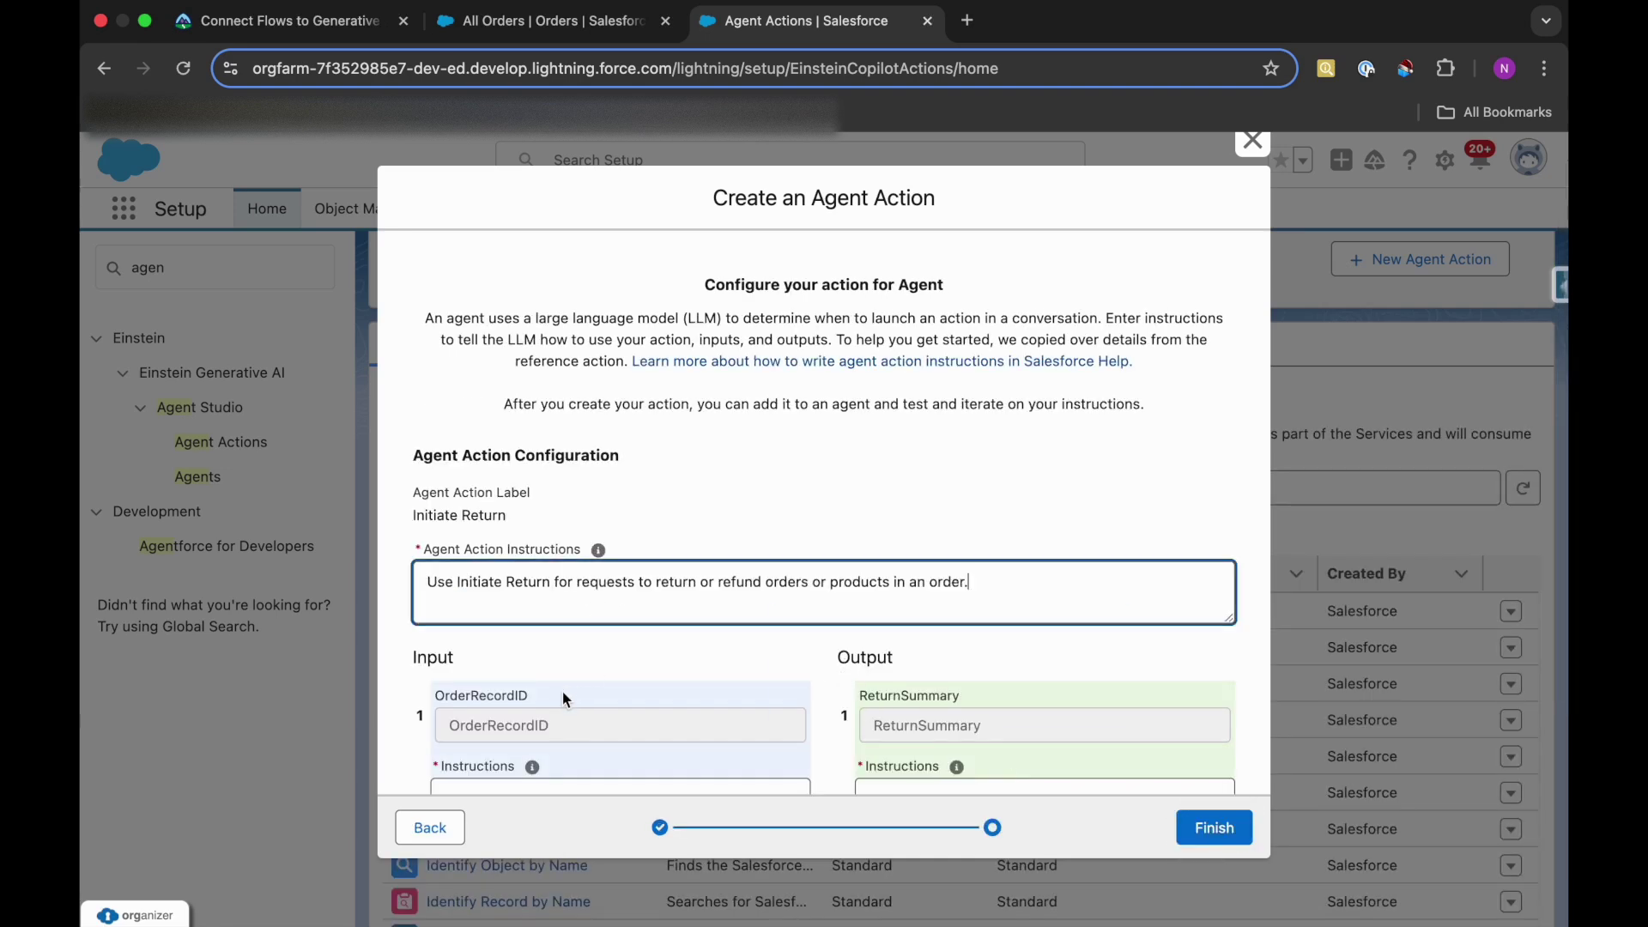
- Fill the OrderRecordID input instructions with the lesson's 'Populate' Order recordId sentence
click(326, 35)
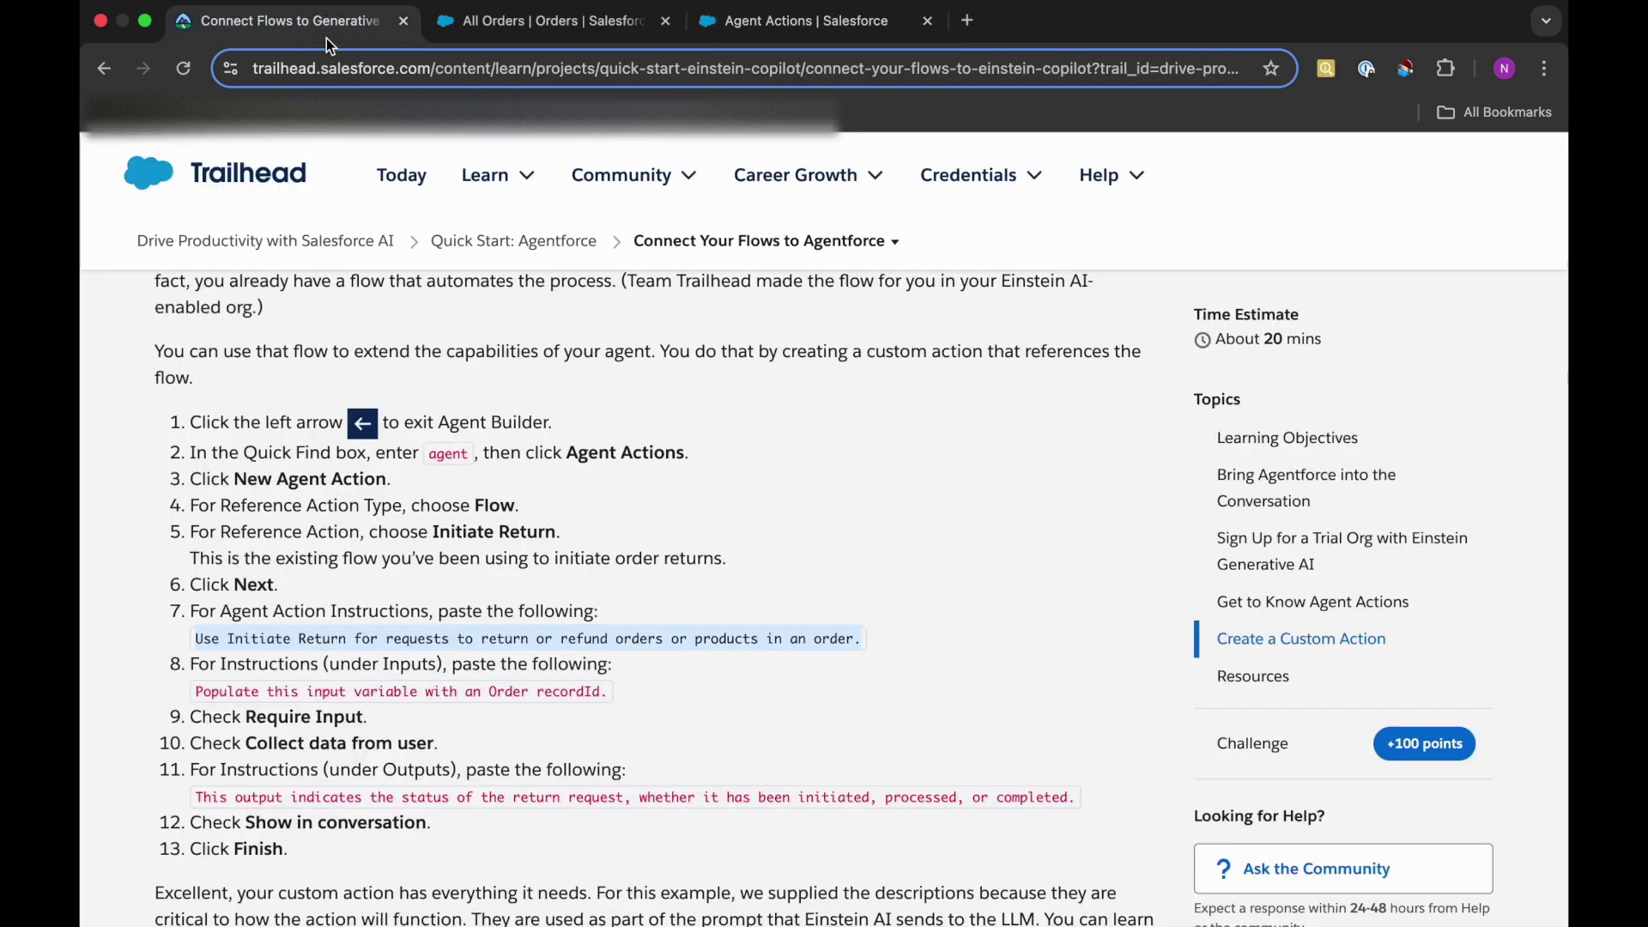
scroll(336, 693, down, 1)
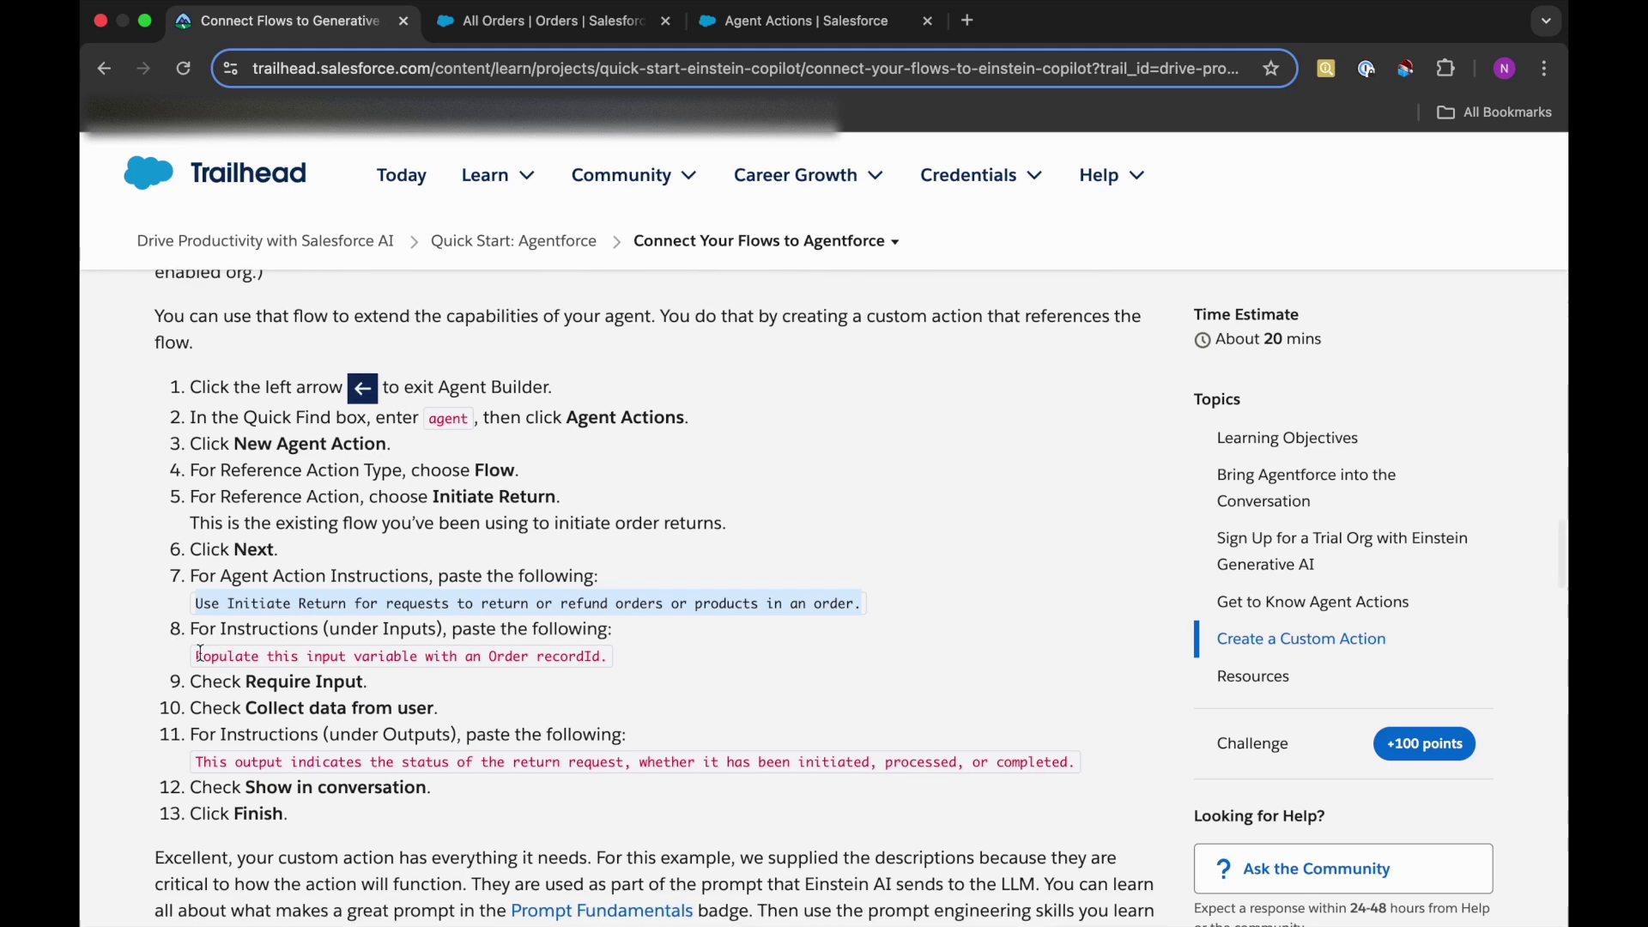
drag(194, 655, 611, 655)
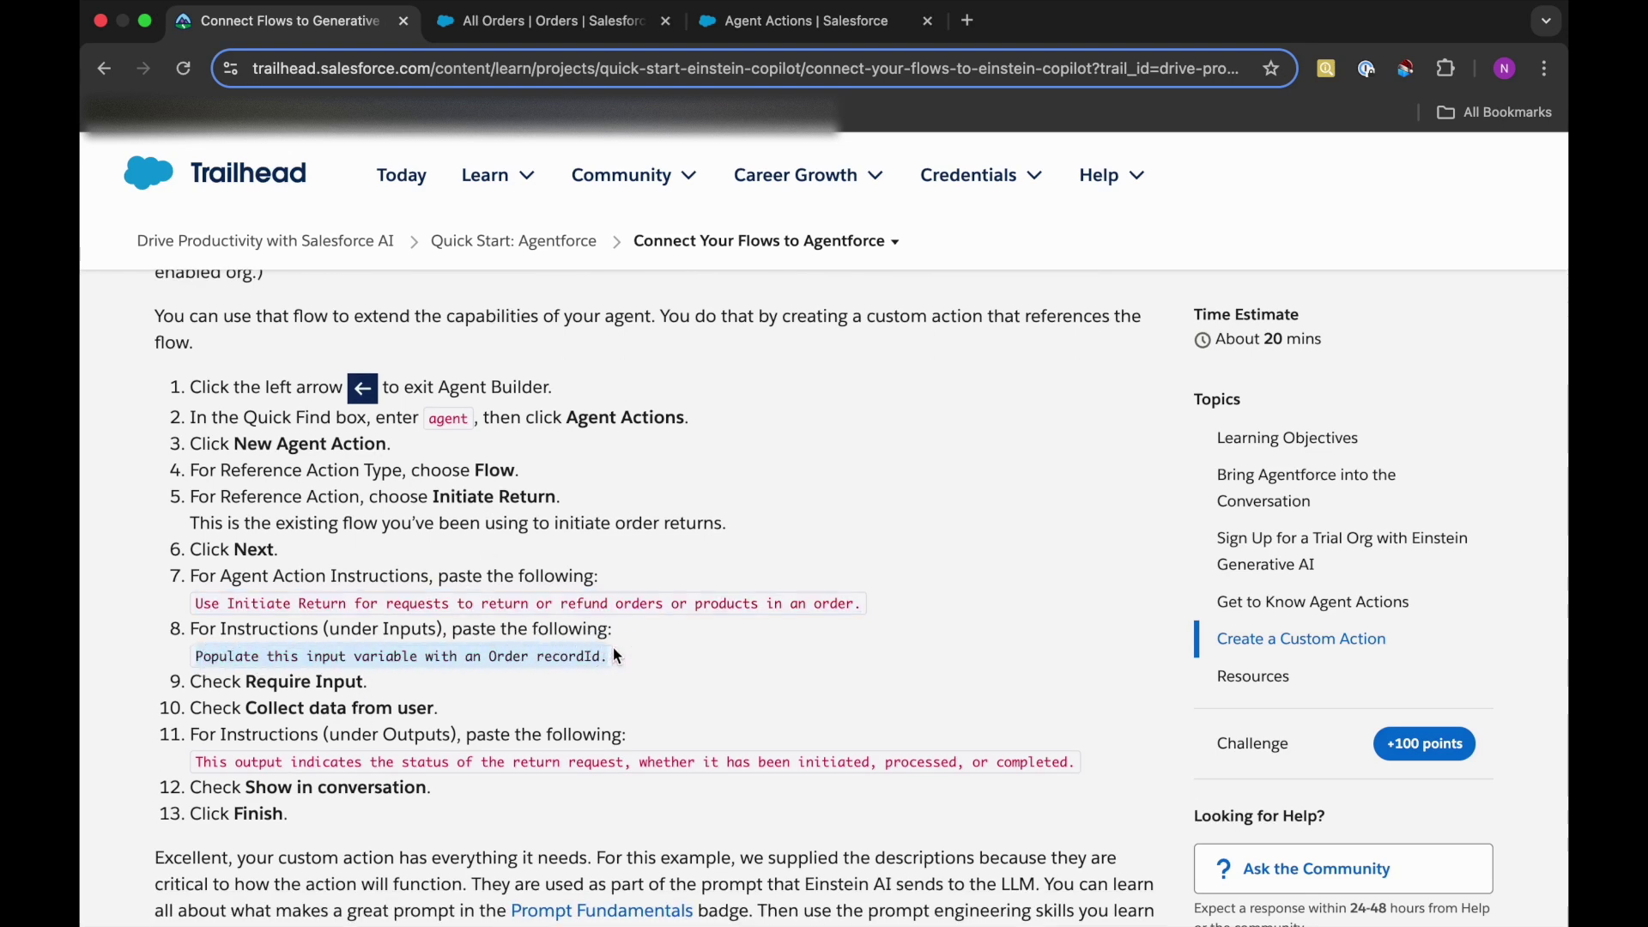
click(794, 20)
scroll(697, 670, down, 2)
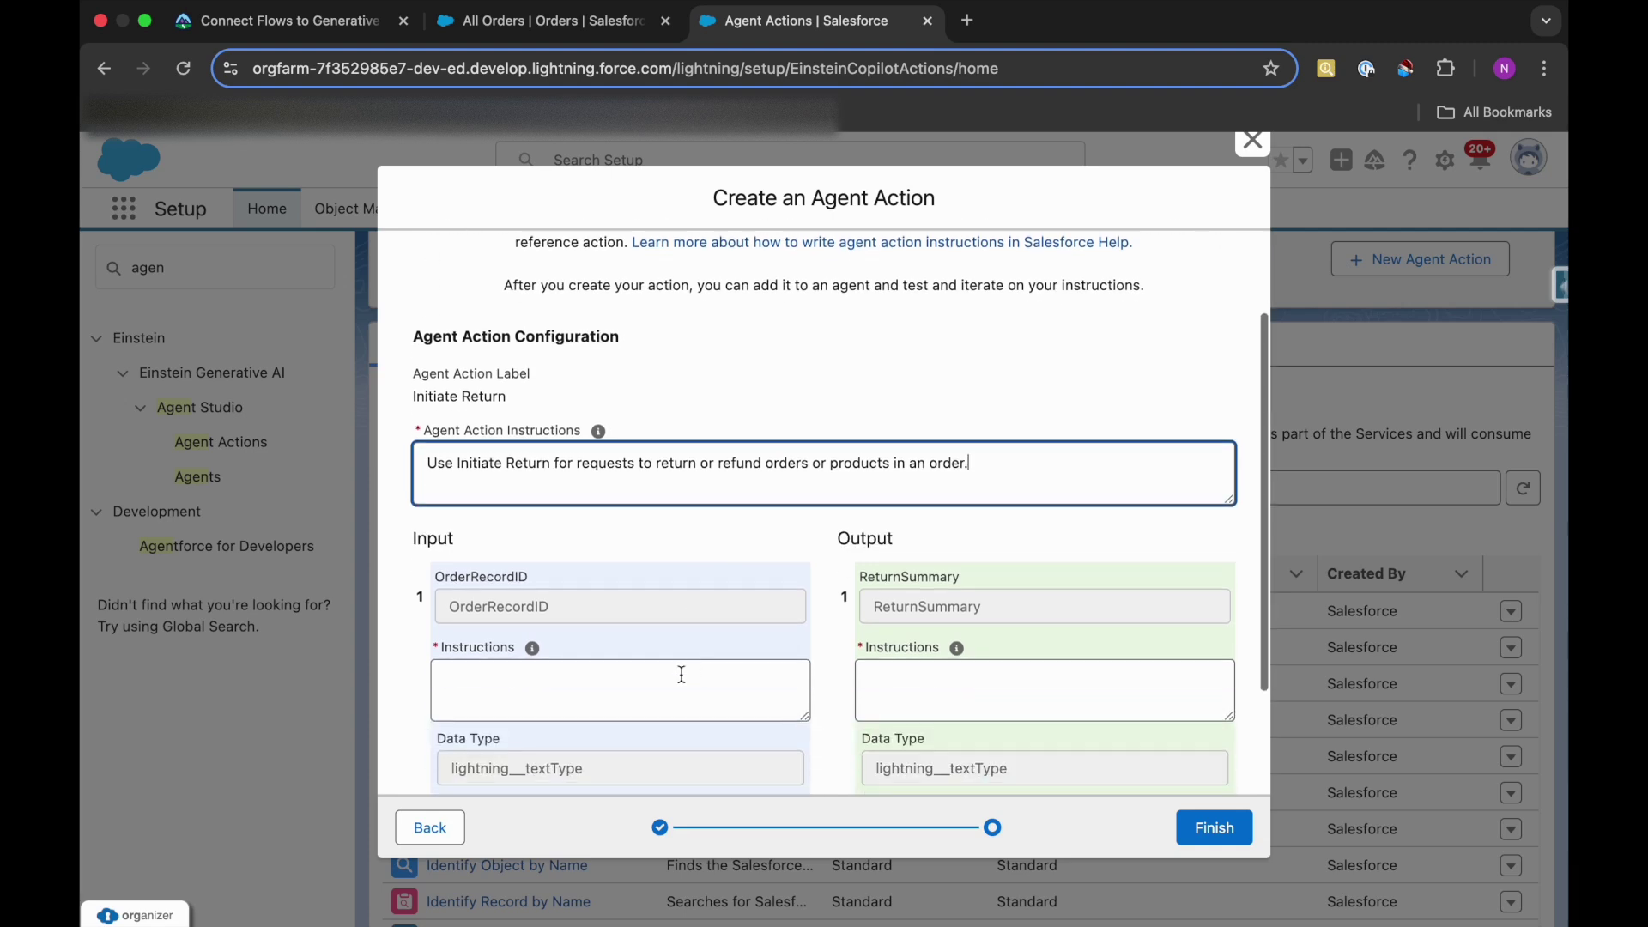
click(683, 691)
text(Use Initiate Return for requests to return or refund orders or products in an order.)
scroll(658, 707, down, 1)
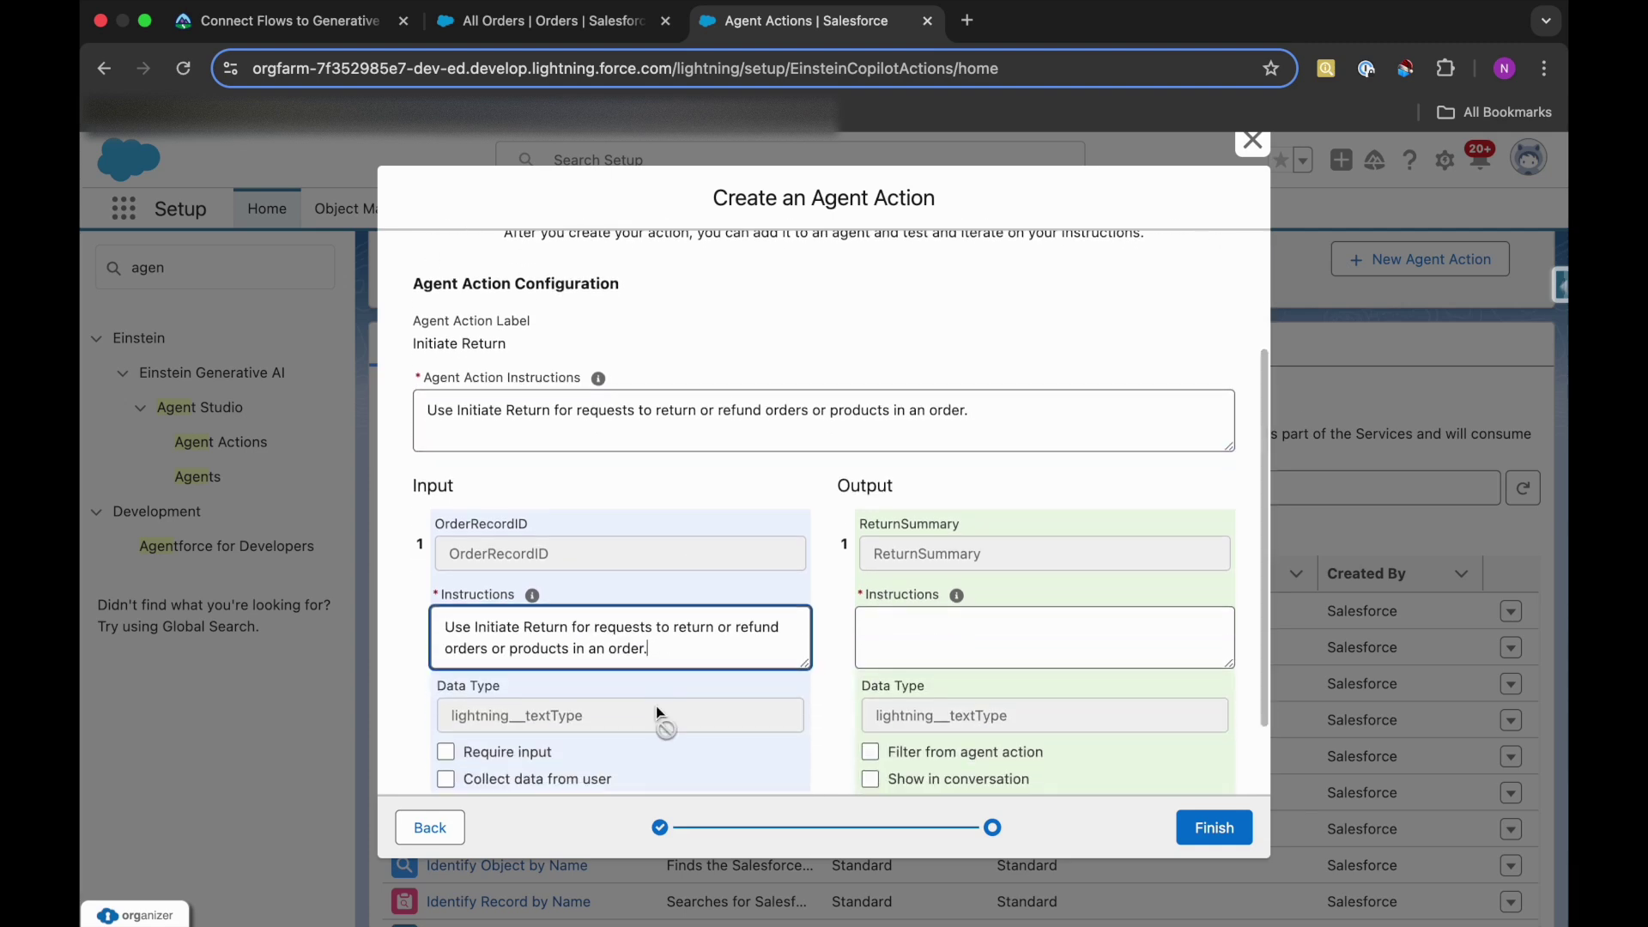
click(326, 21)
drag(200, 660, 608, 657)
key(super+c)
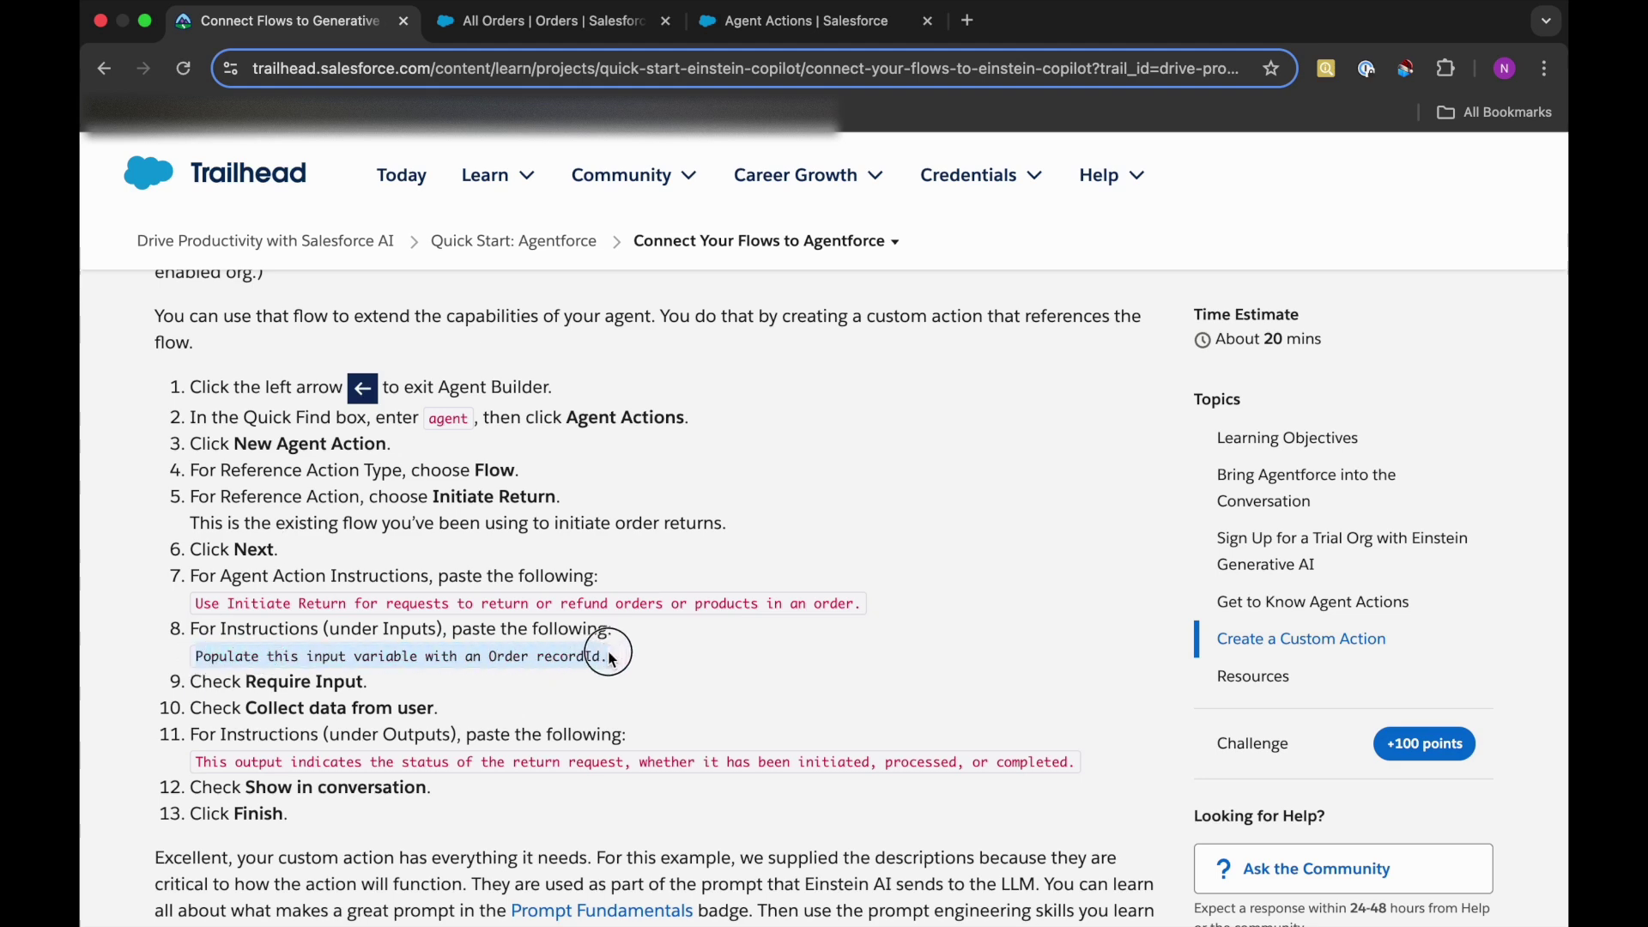
key(ctrl+Tab)
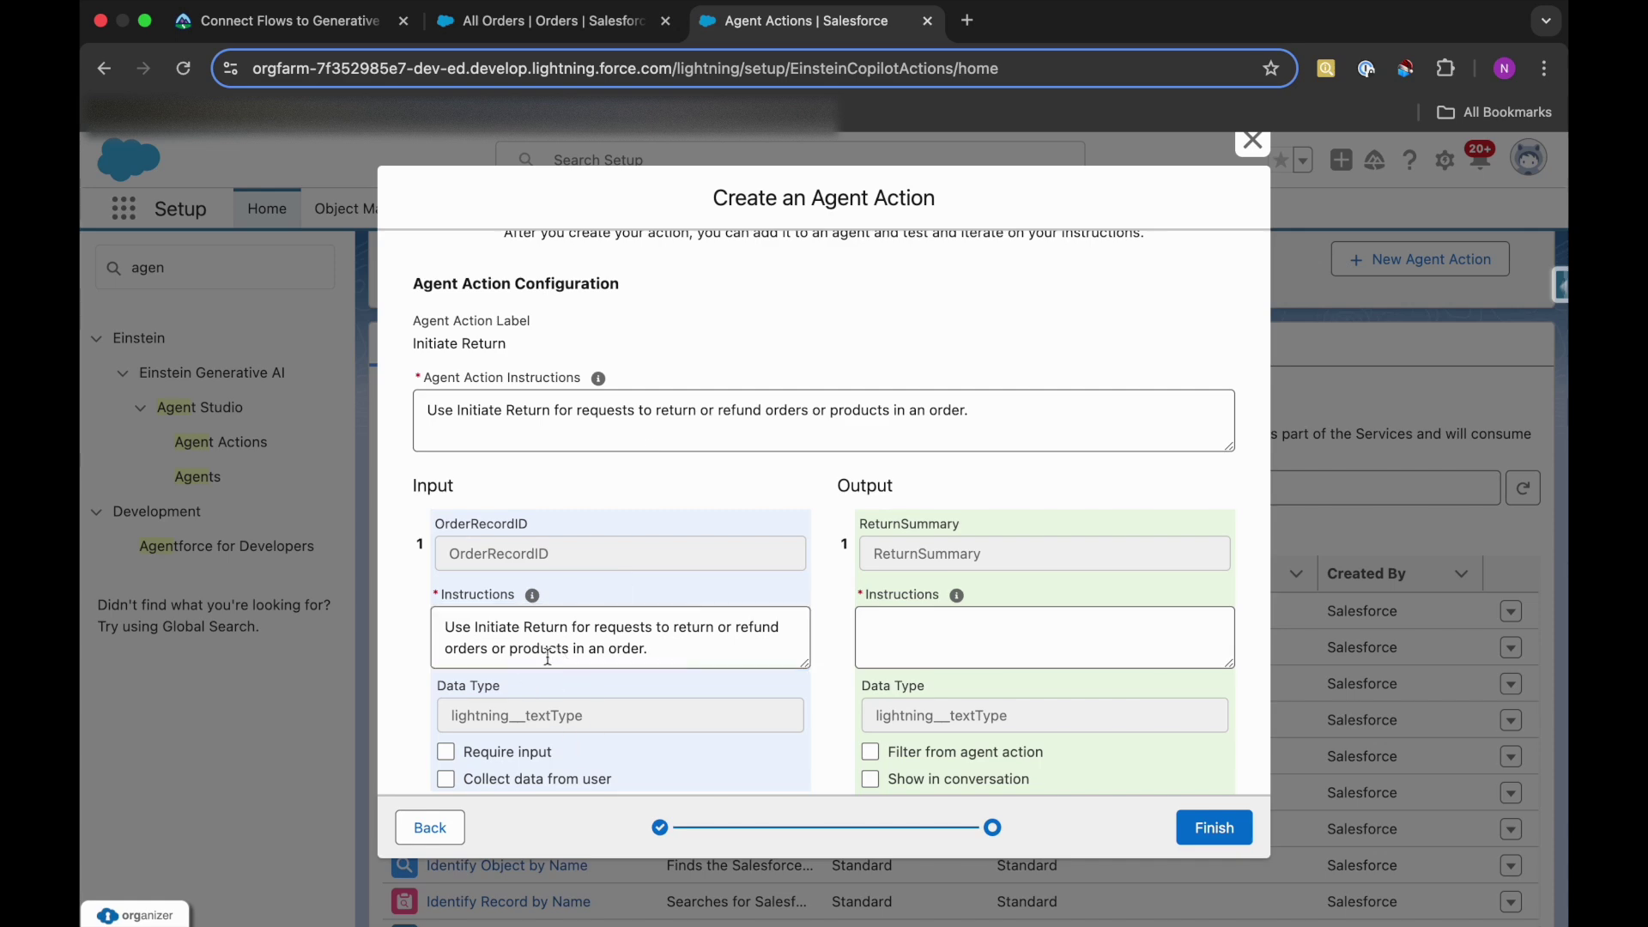
triple_click(557, 646)
key(super+v)
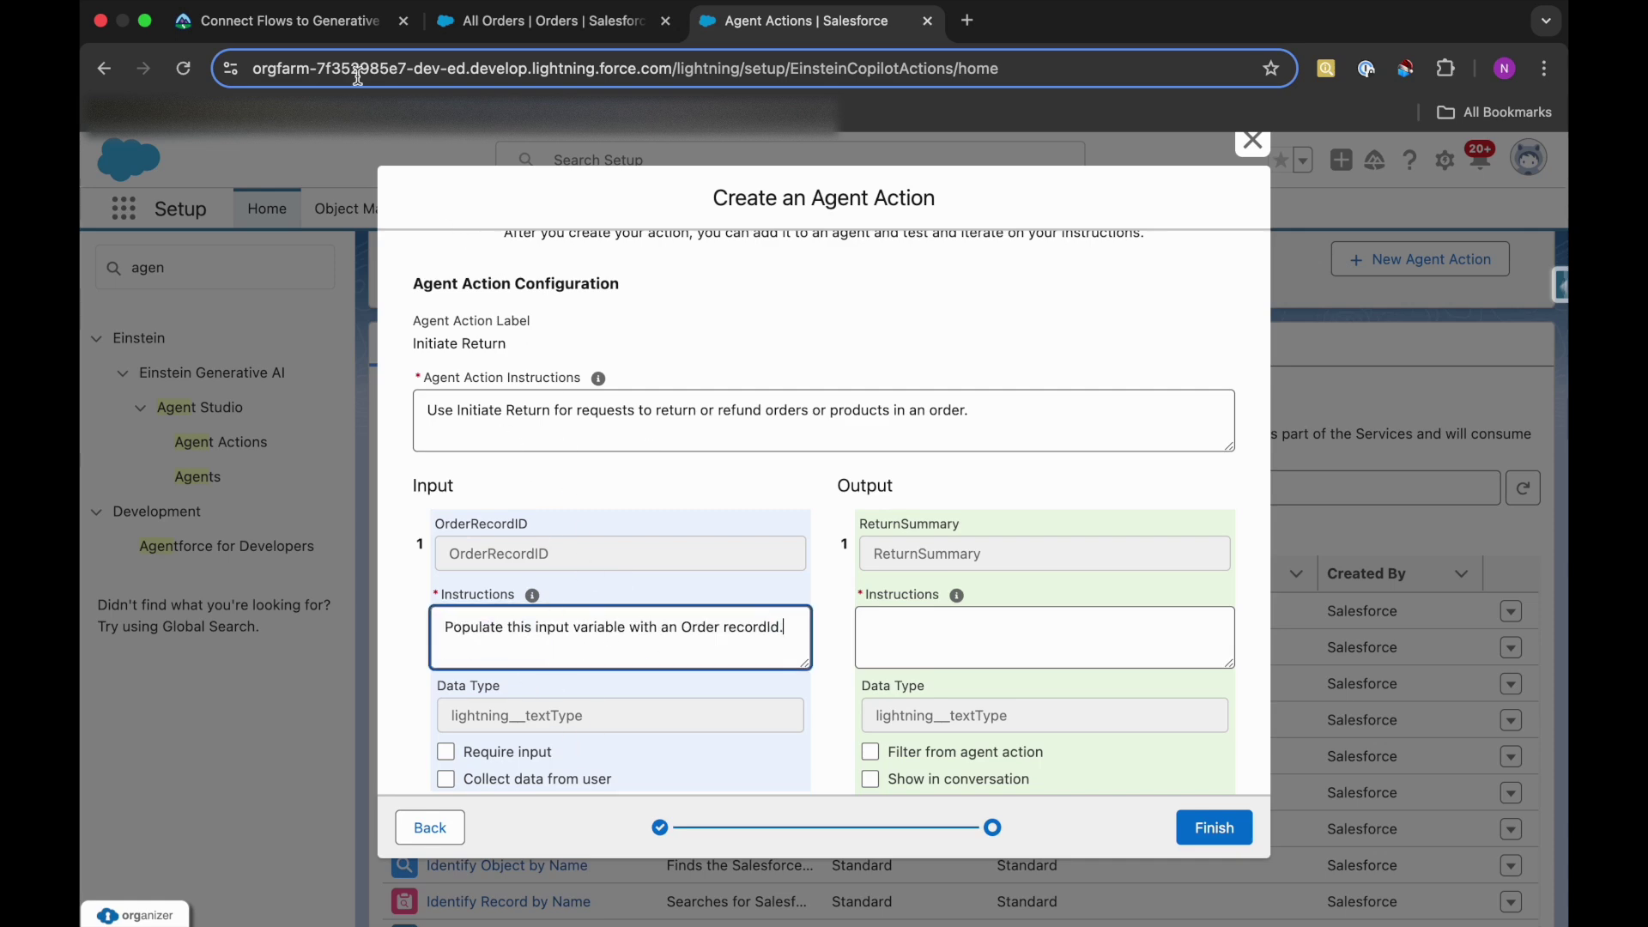
- Check Require input for the OrderRecordID input
click(332, 39)
scroll(350, 556, down, 2)
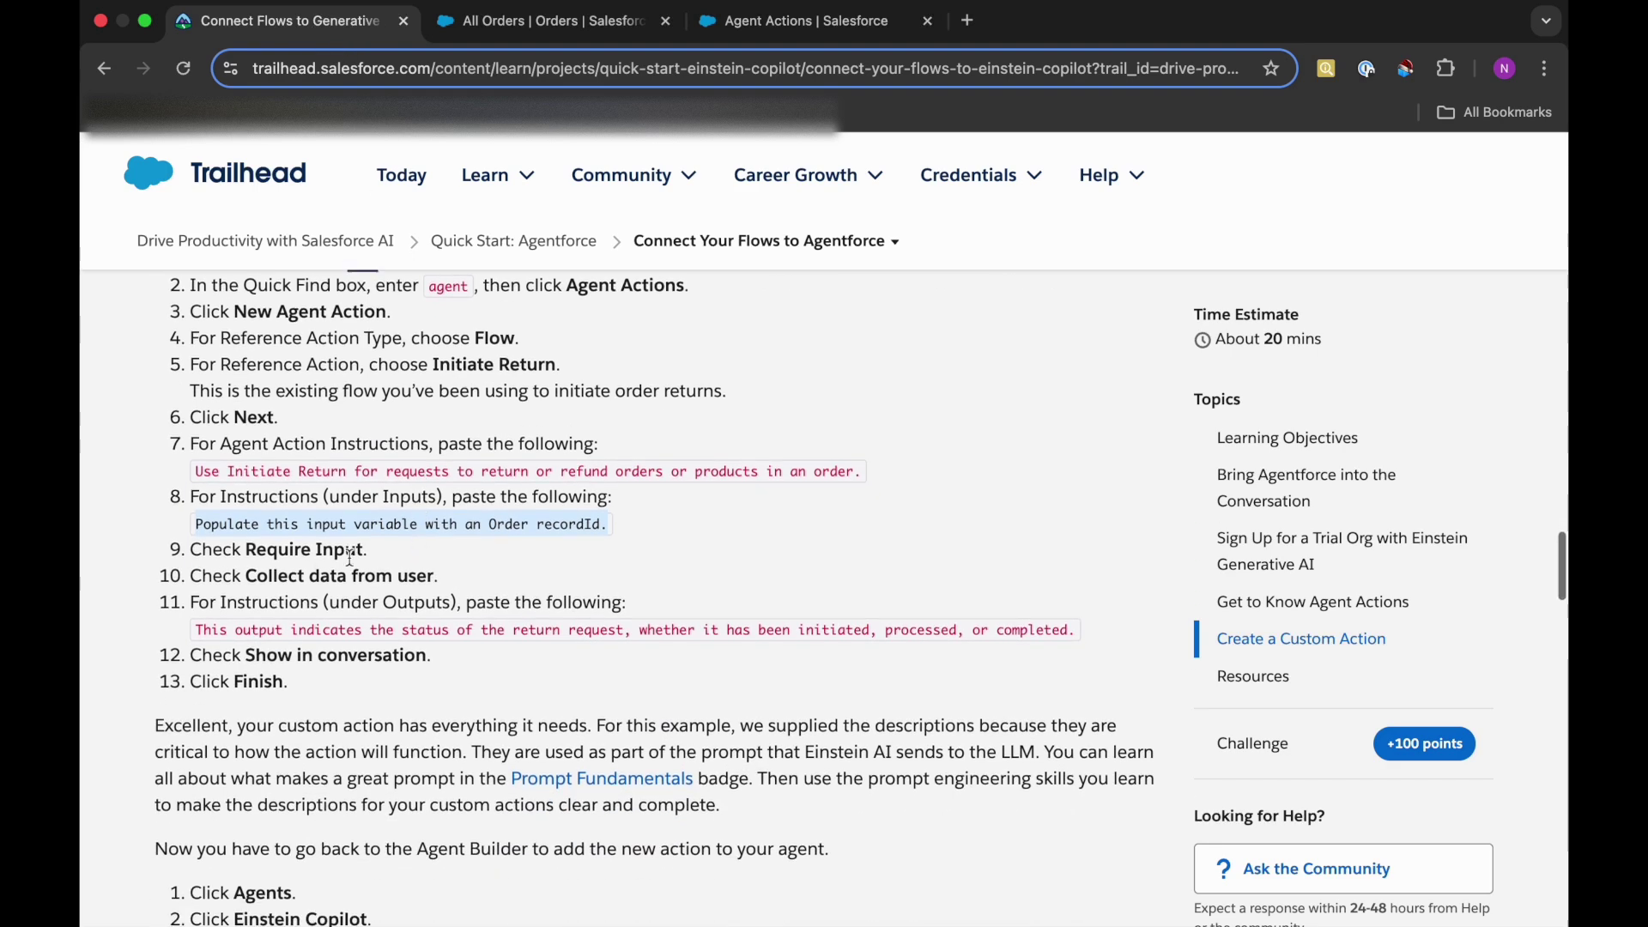
click(790, 21)
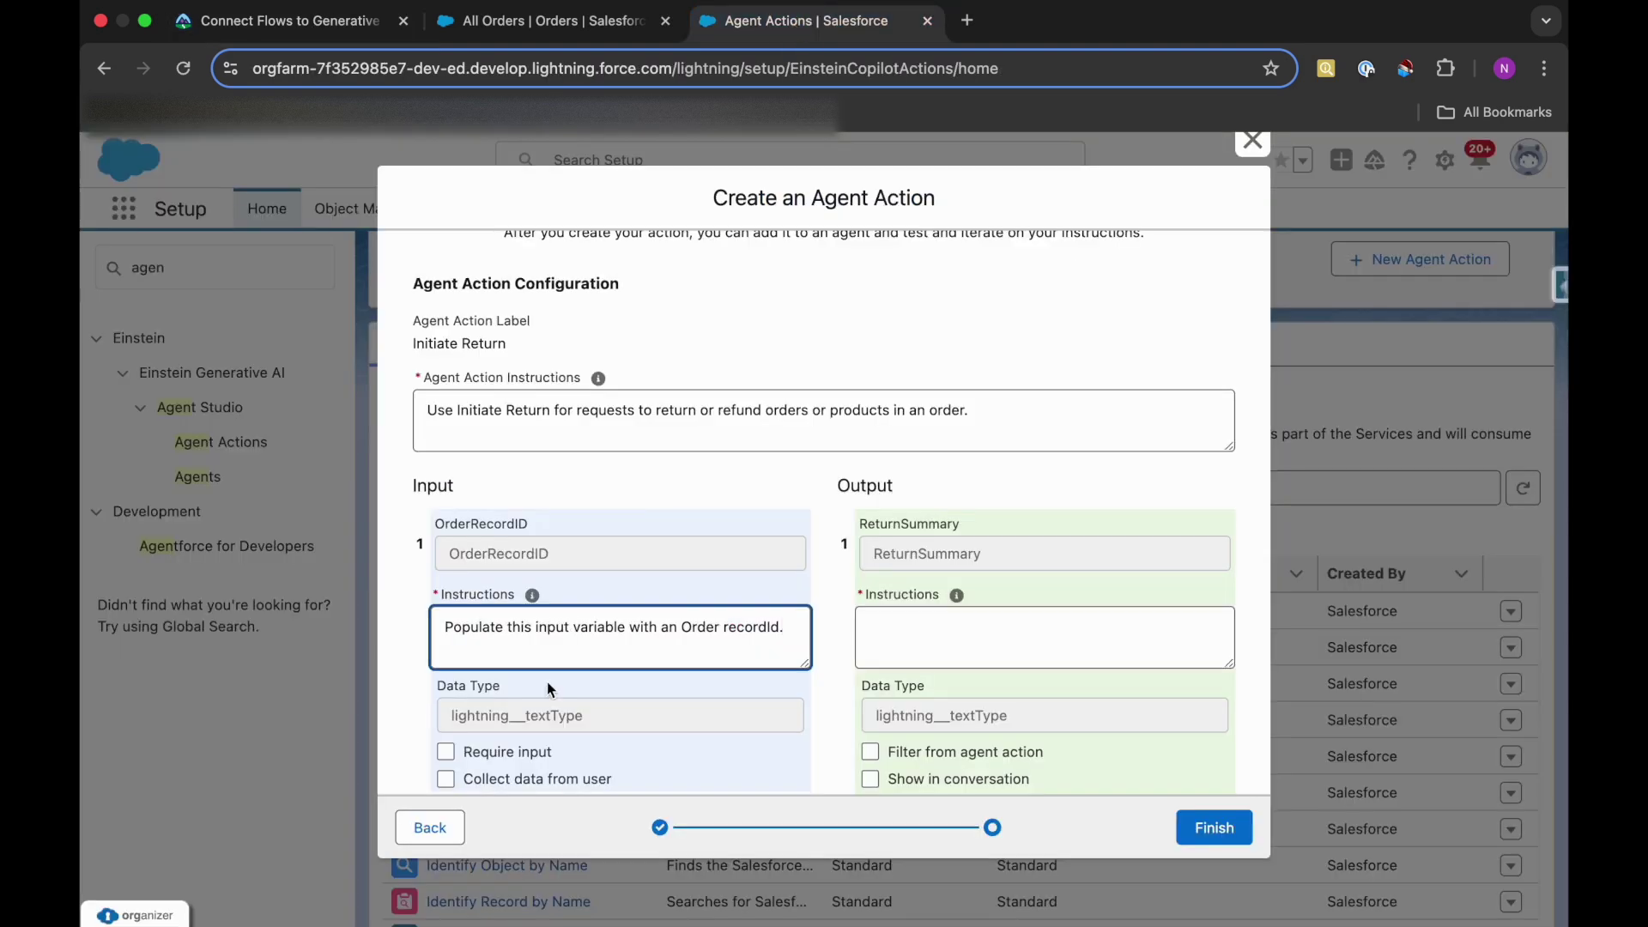
scroll(548, 682, down, 1)
click(446, 679)
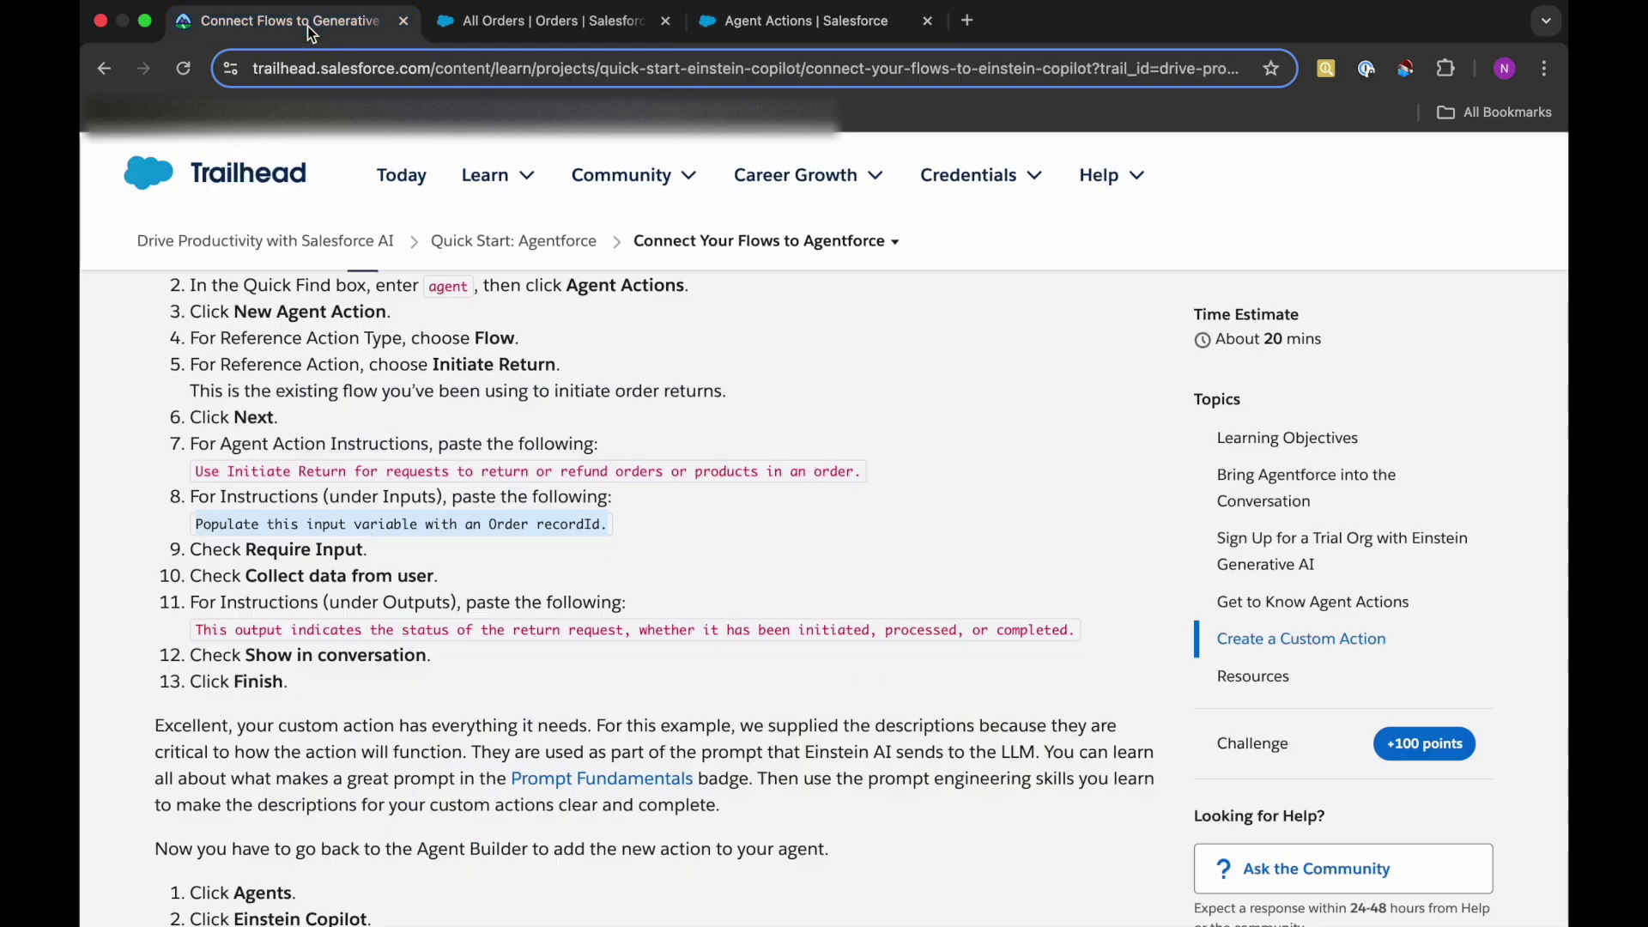
- Turn on Collect data from user for the Initiate Return action's input
click(312, 26)
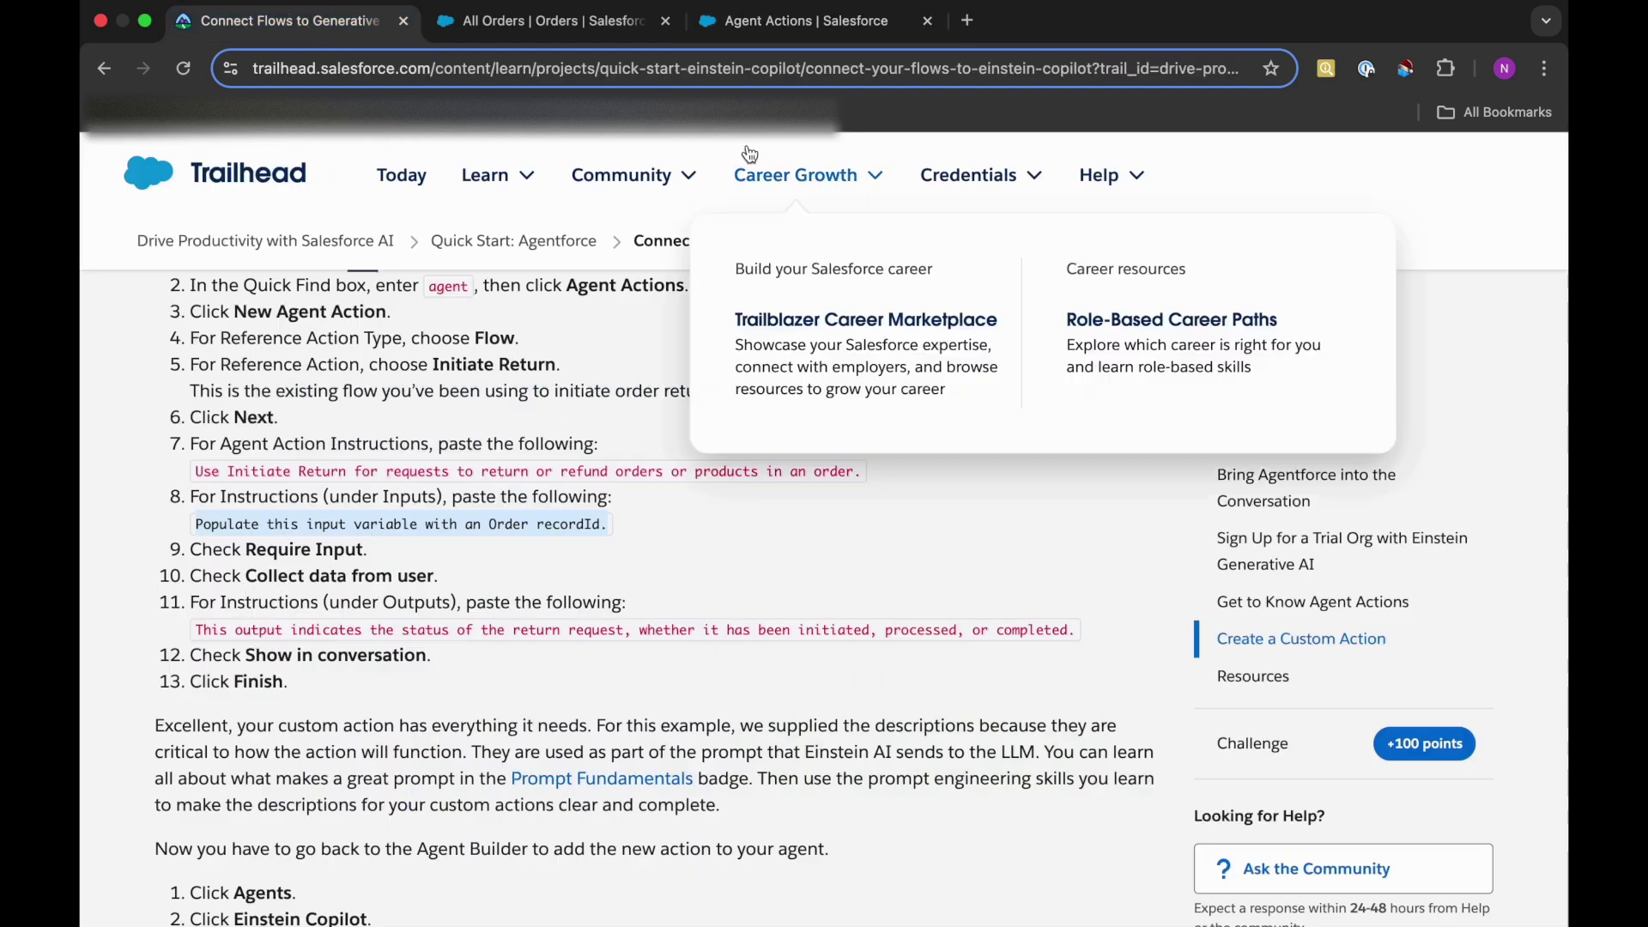
click(772, 21)
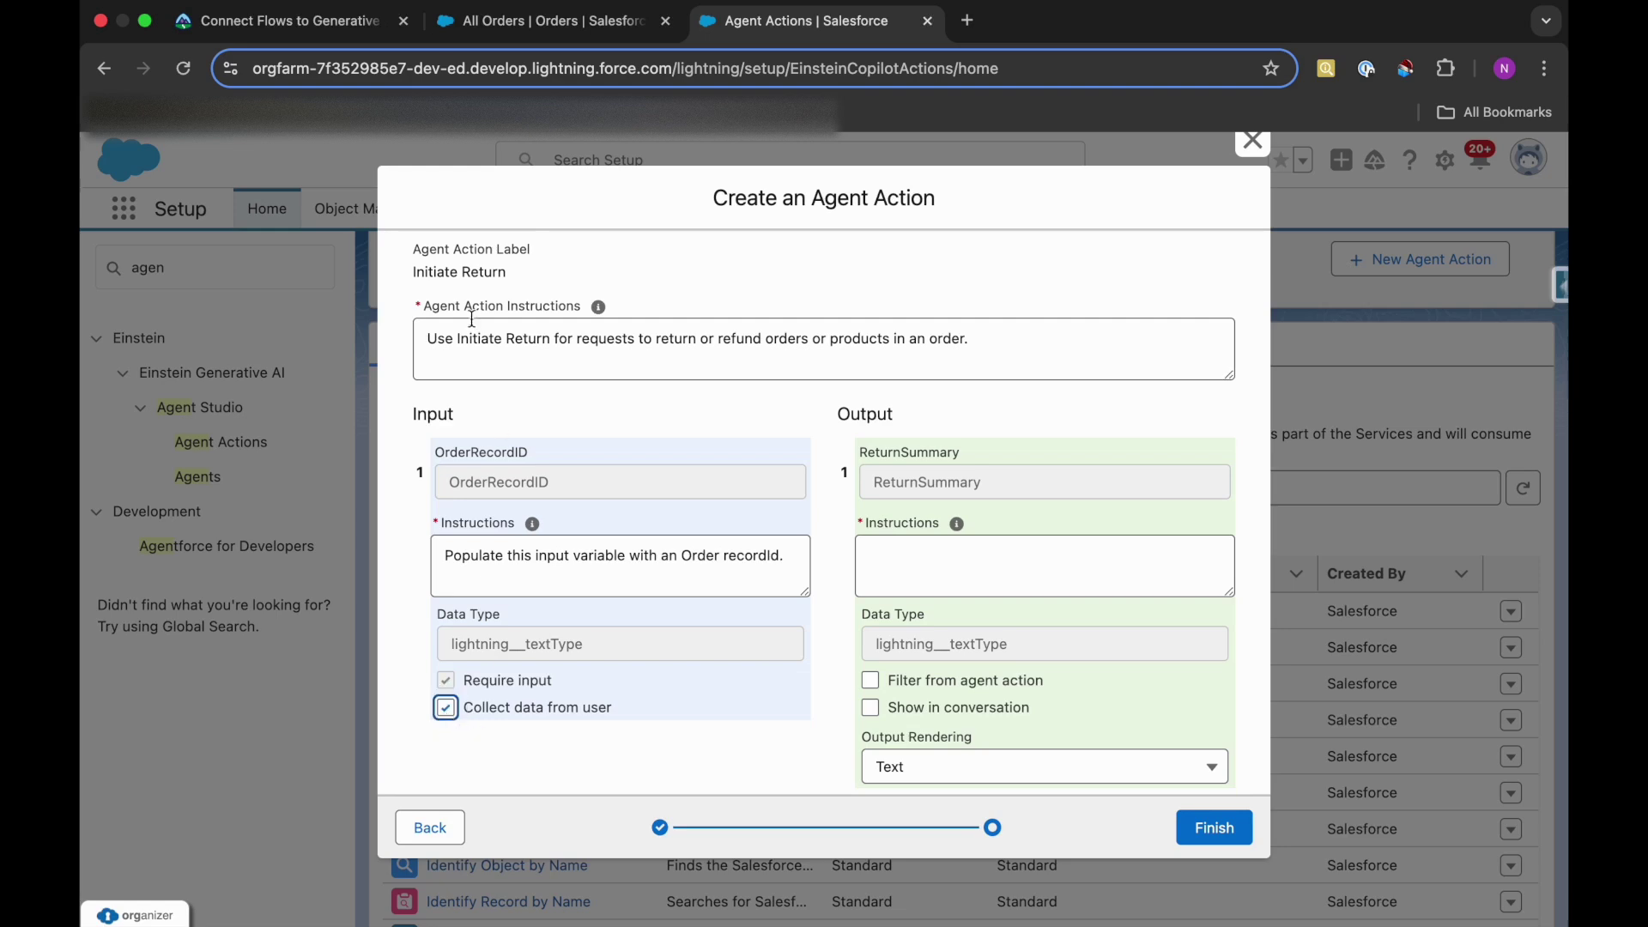
click(422, 342)
- Copy the lesson's return-status output instructions into the ReturnSummary output instructions box
click(377, 24)
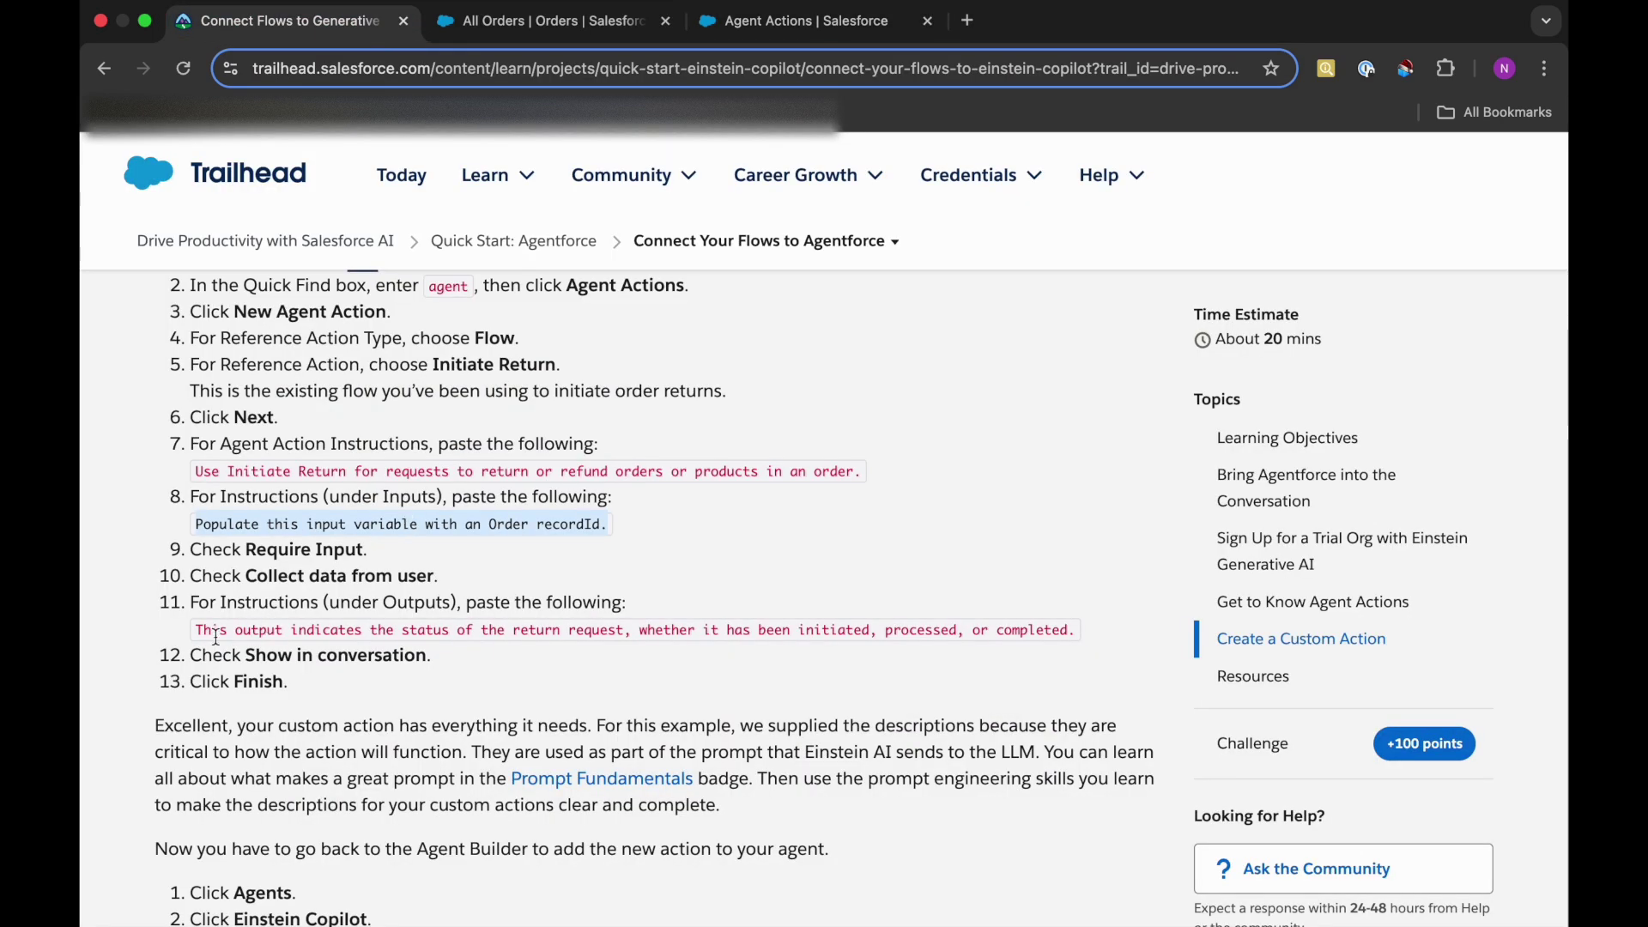
drag(205, 637, 965, 650)
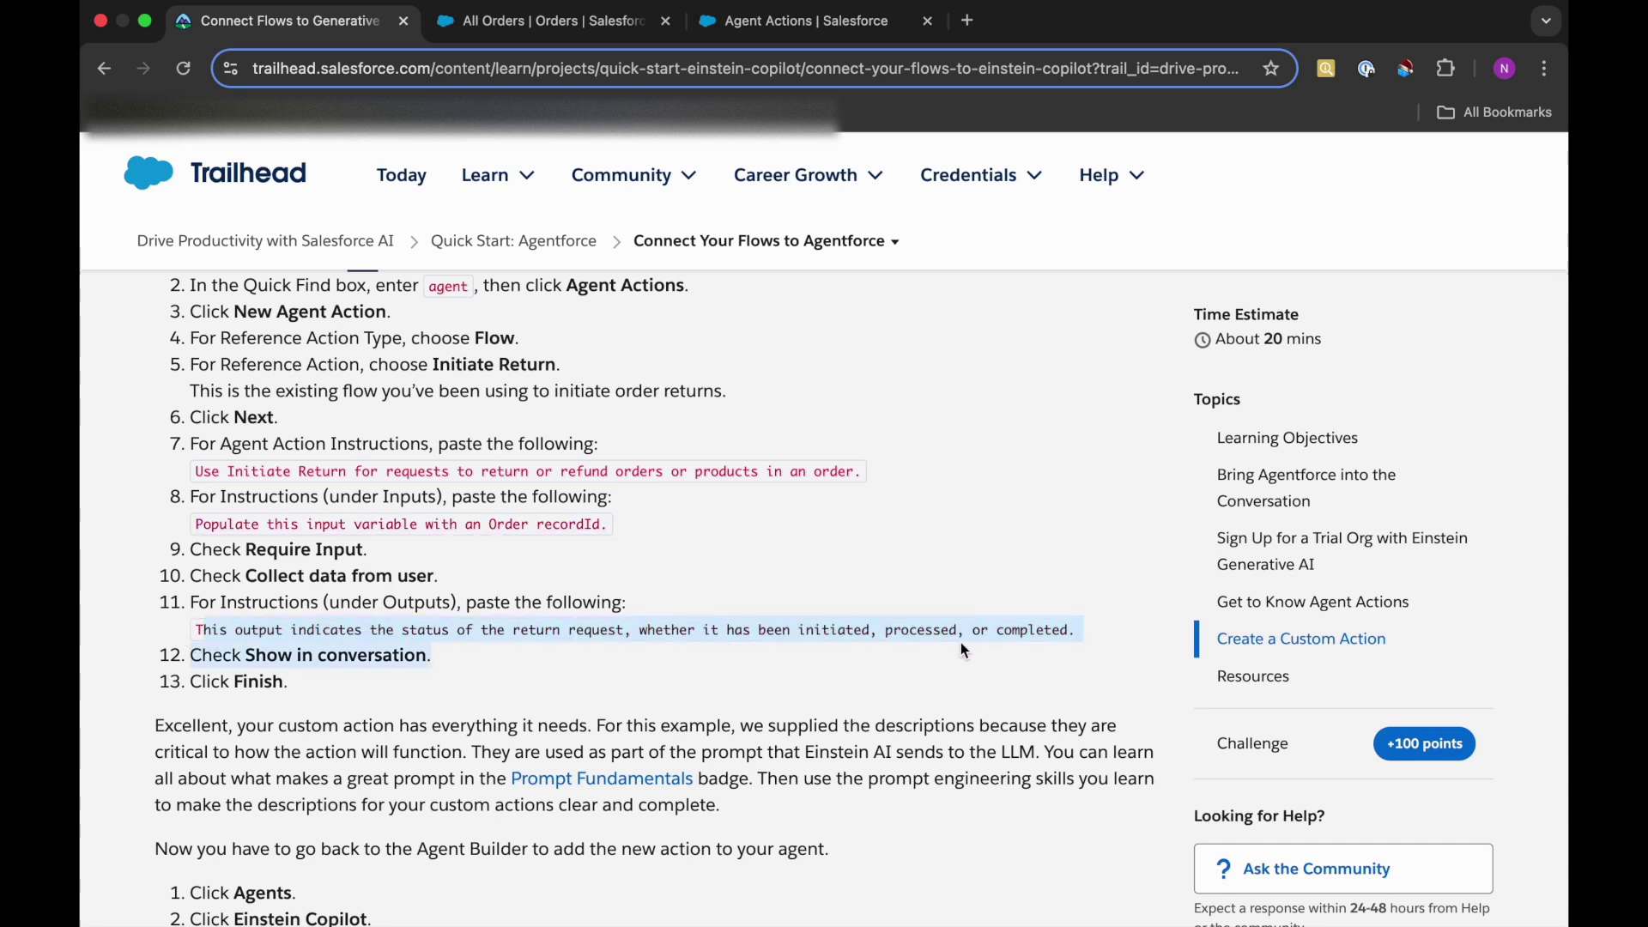
click(935, 643)
drag(195, 627, 1083, 642)
key(ctrl+c)
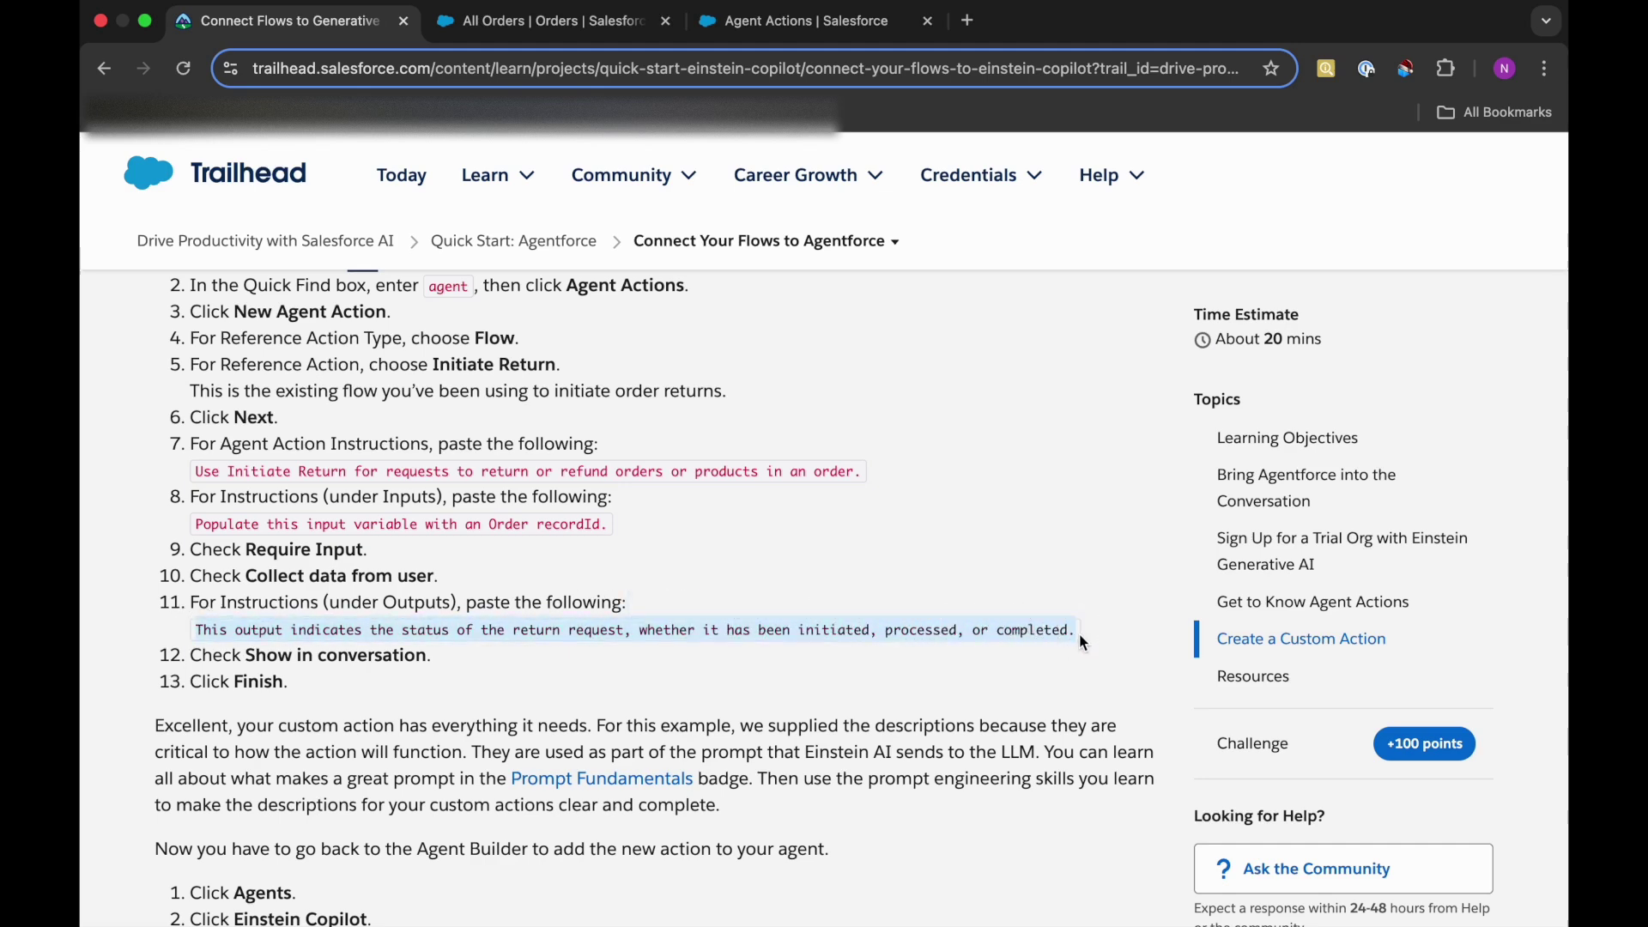
click(767, 38)
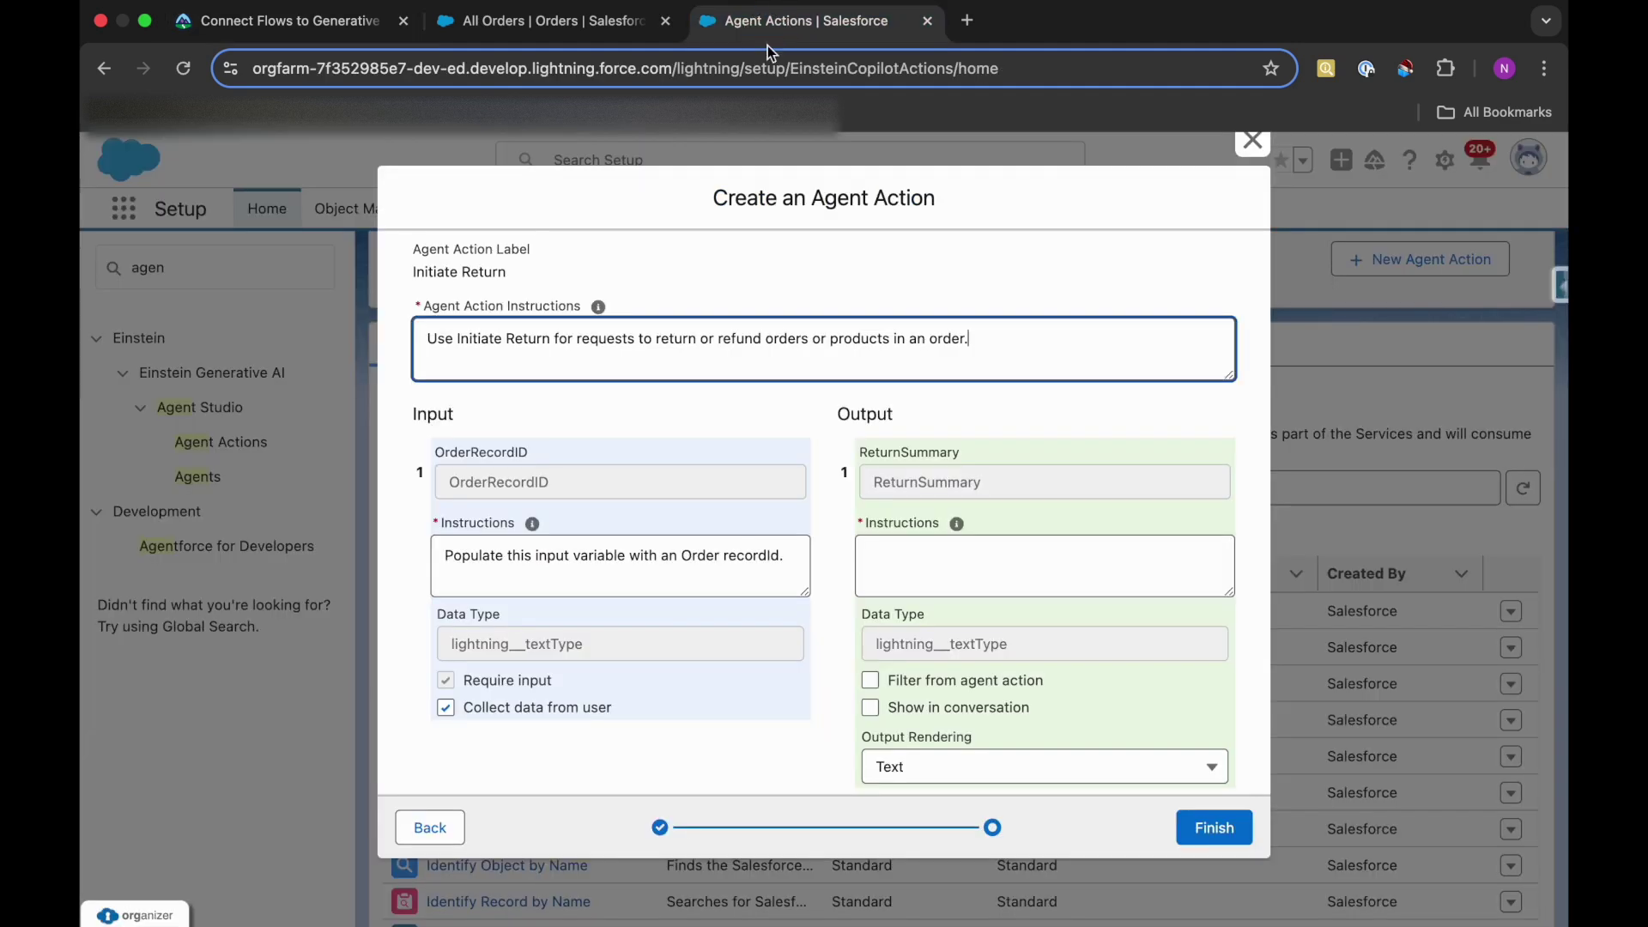
click(930, 574)
key(ctrl+v)
scroll(948, 653, down, 1)
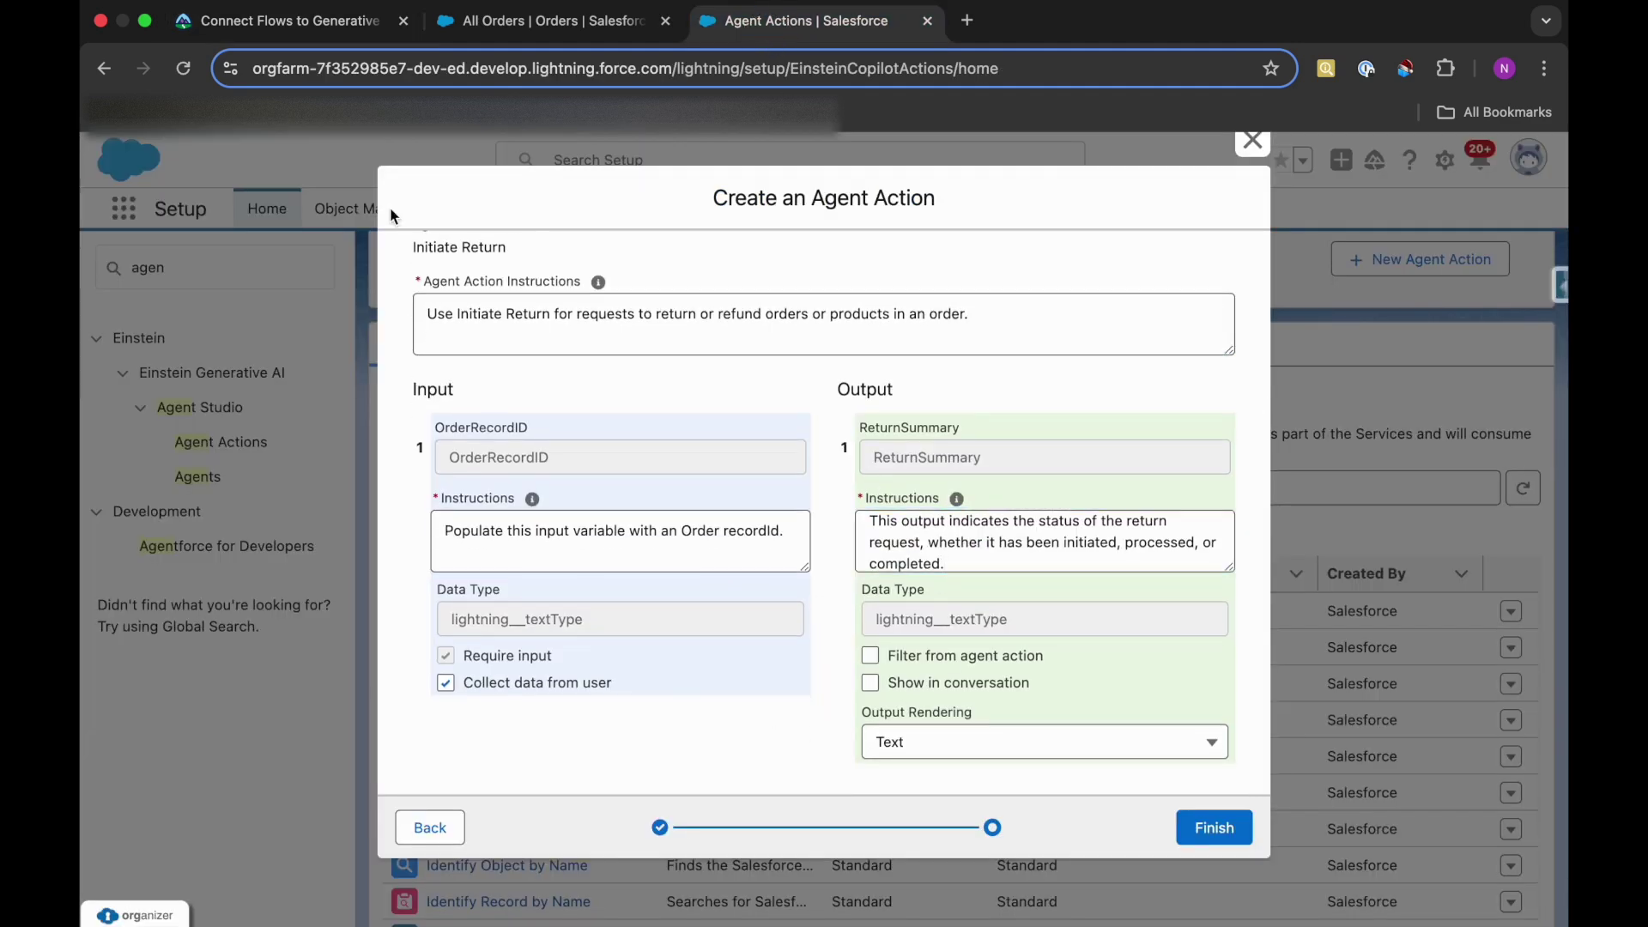
- Turn on Show in conversation and finish saving the Initiate Return action
click(296, 38)
scroll(340, 552, down, 2)
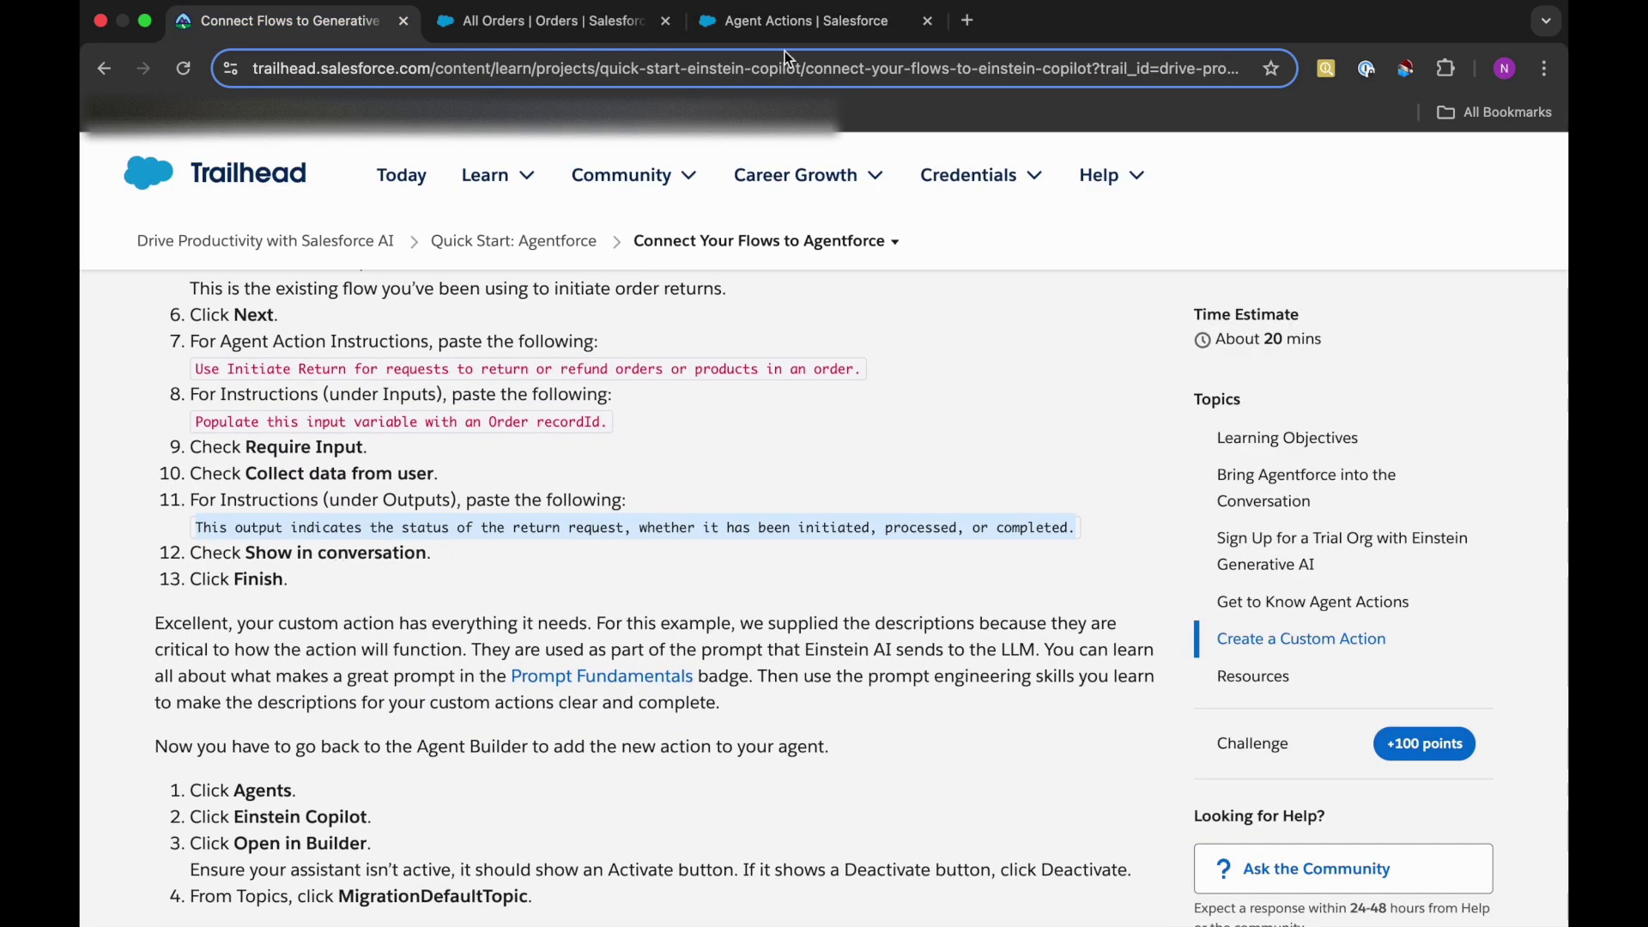
click(794, 20)
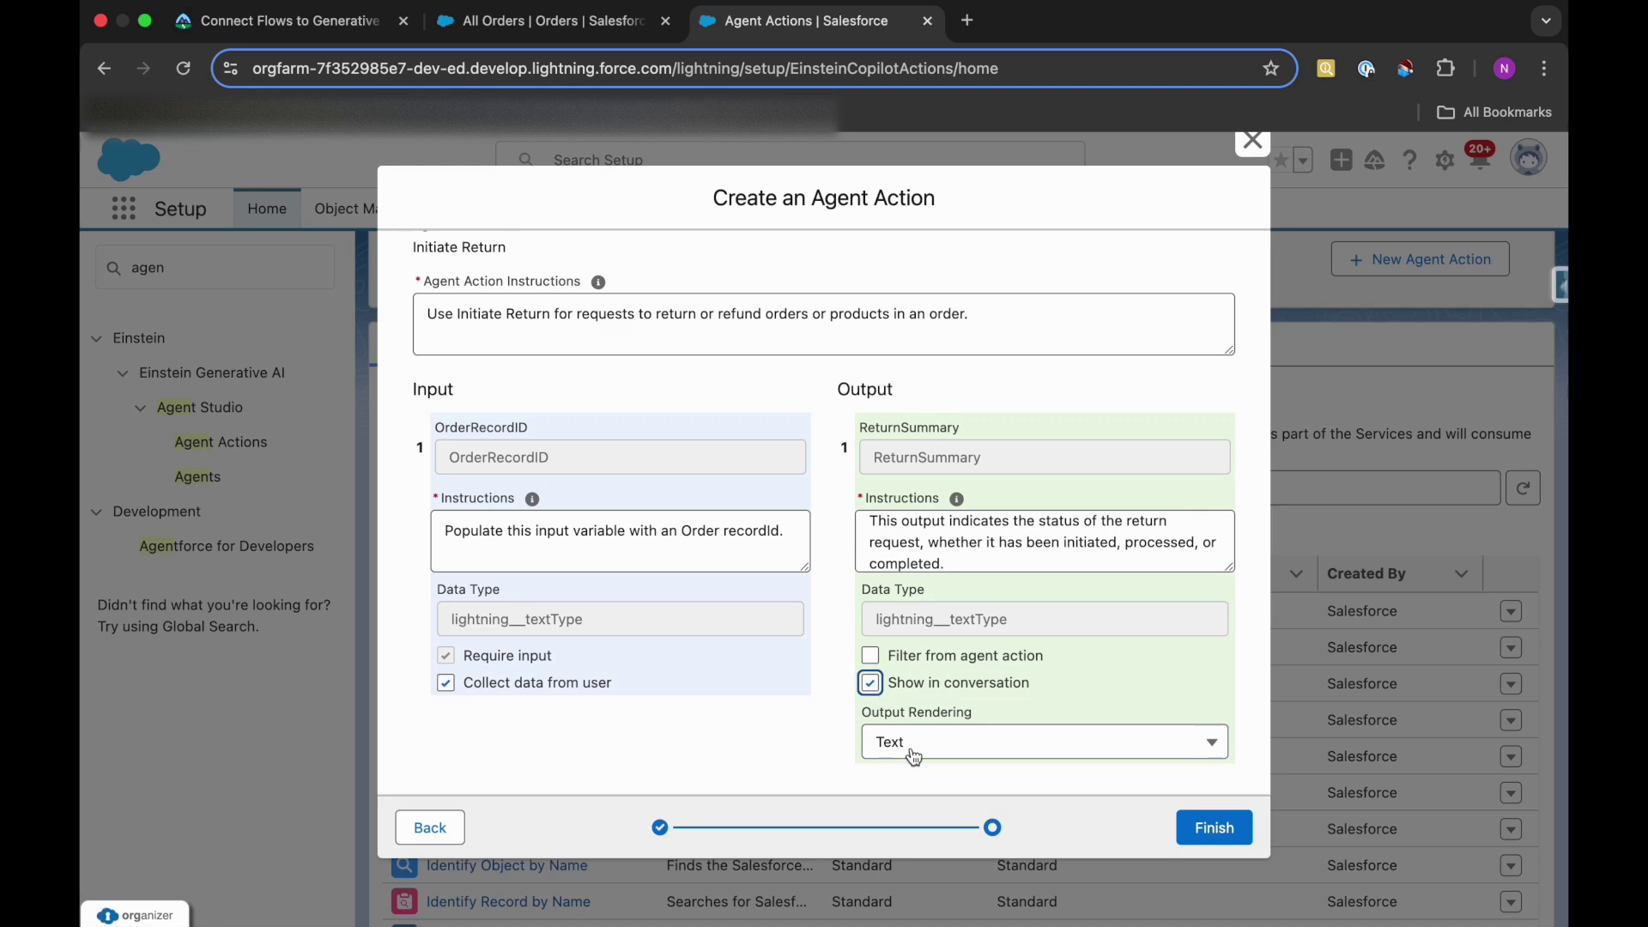
scroll(961, 876, down, 2)
key(Tab)
key(Tab)
key(Tab)
key(Return)
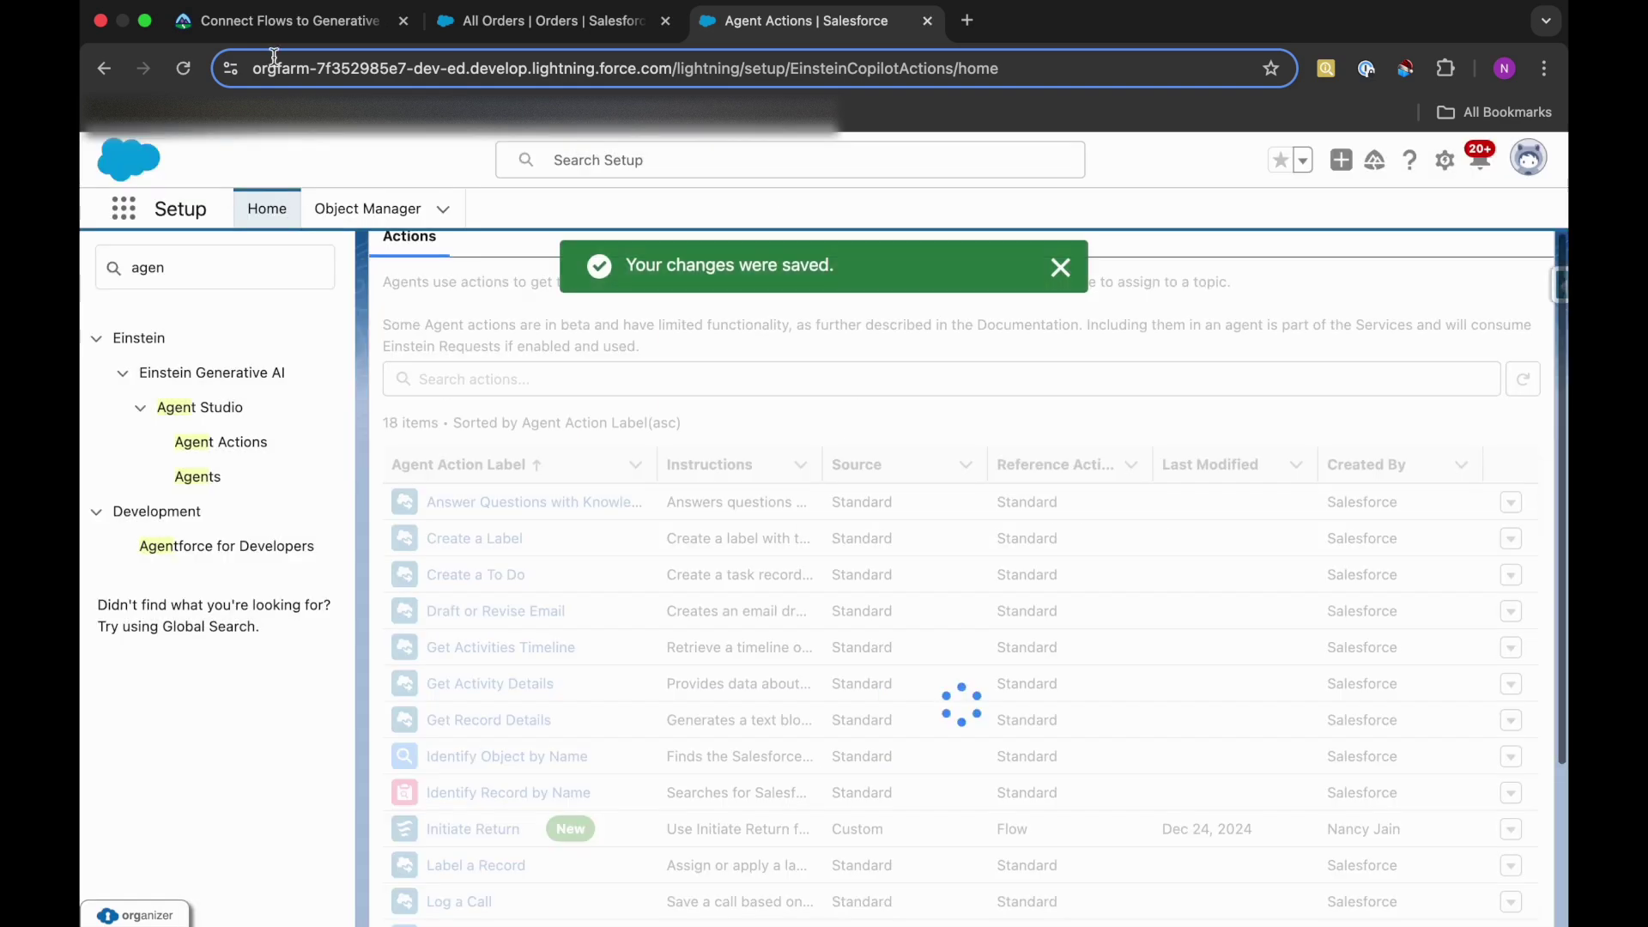
click(292, 20)
- Go to the Setup Agents page and open the Einstein Copilot agent details
scroll(325, 572, down, 4)
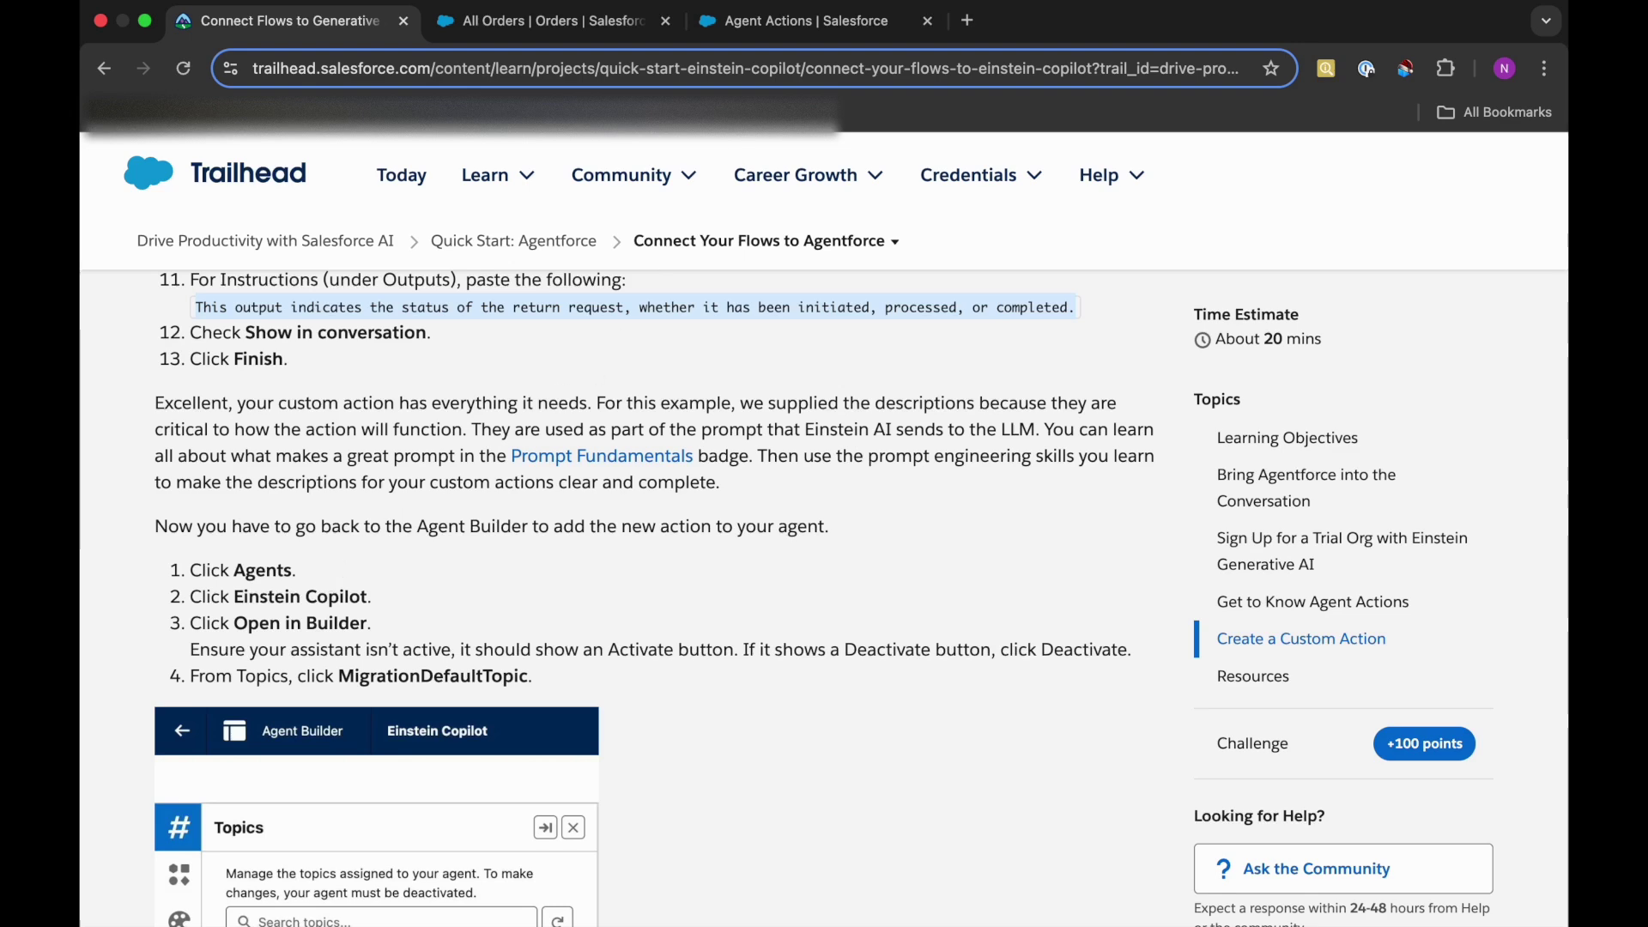
click(790, 25)
click(198, 477)
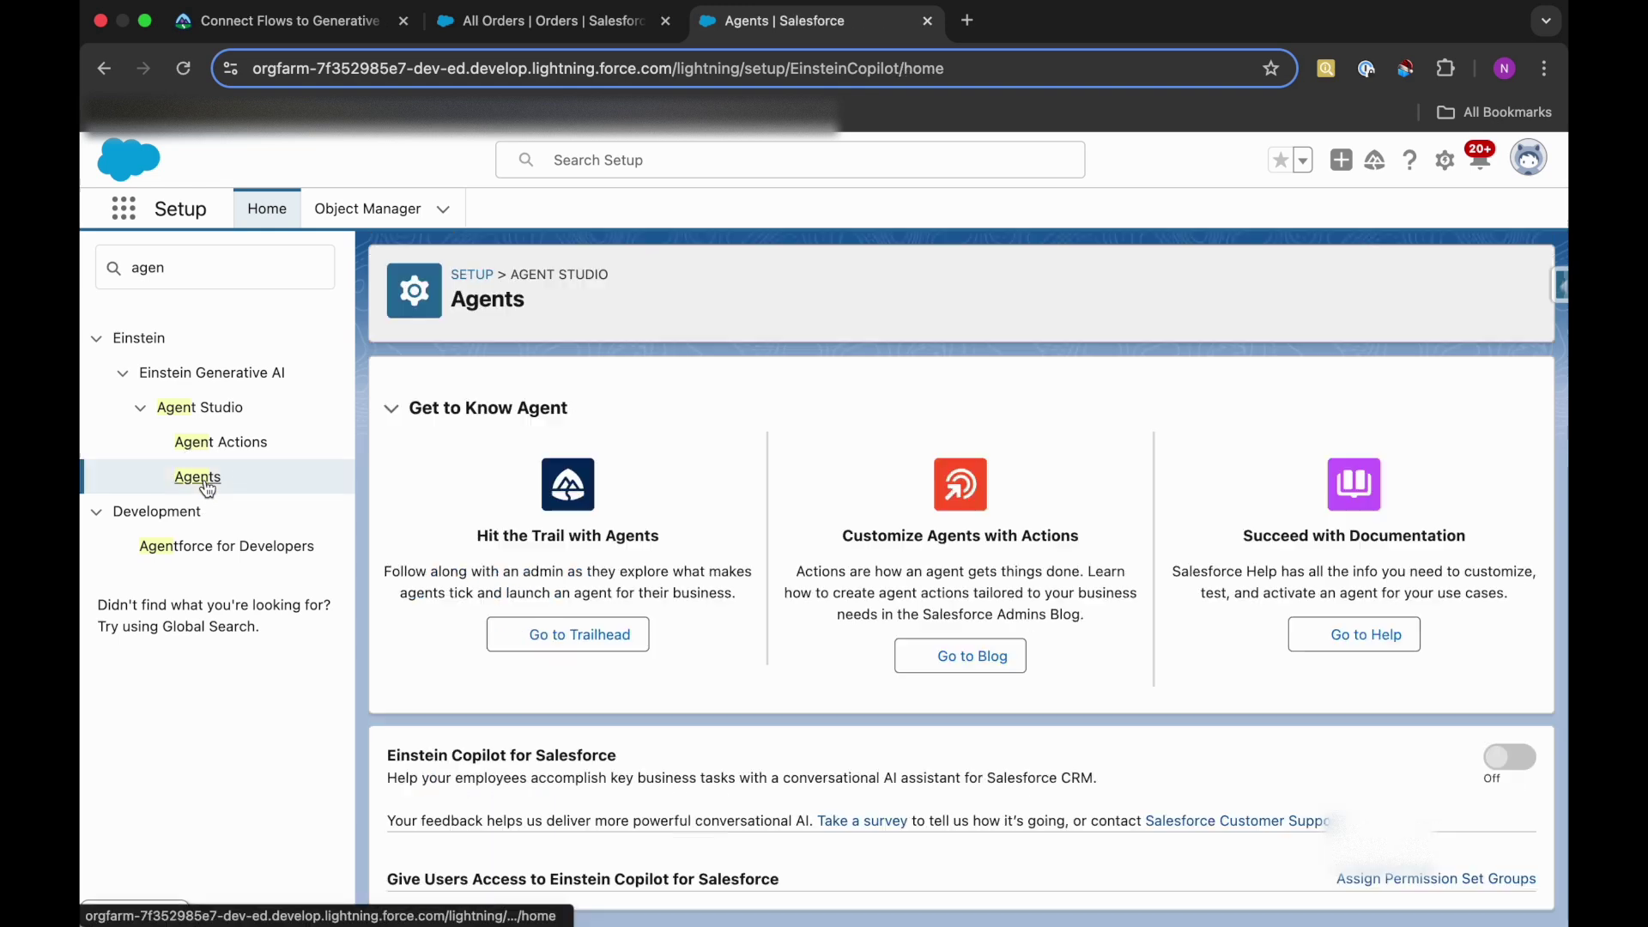
scroll(430, 773, down, 2)
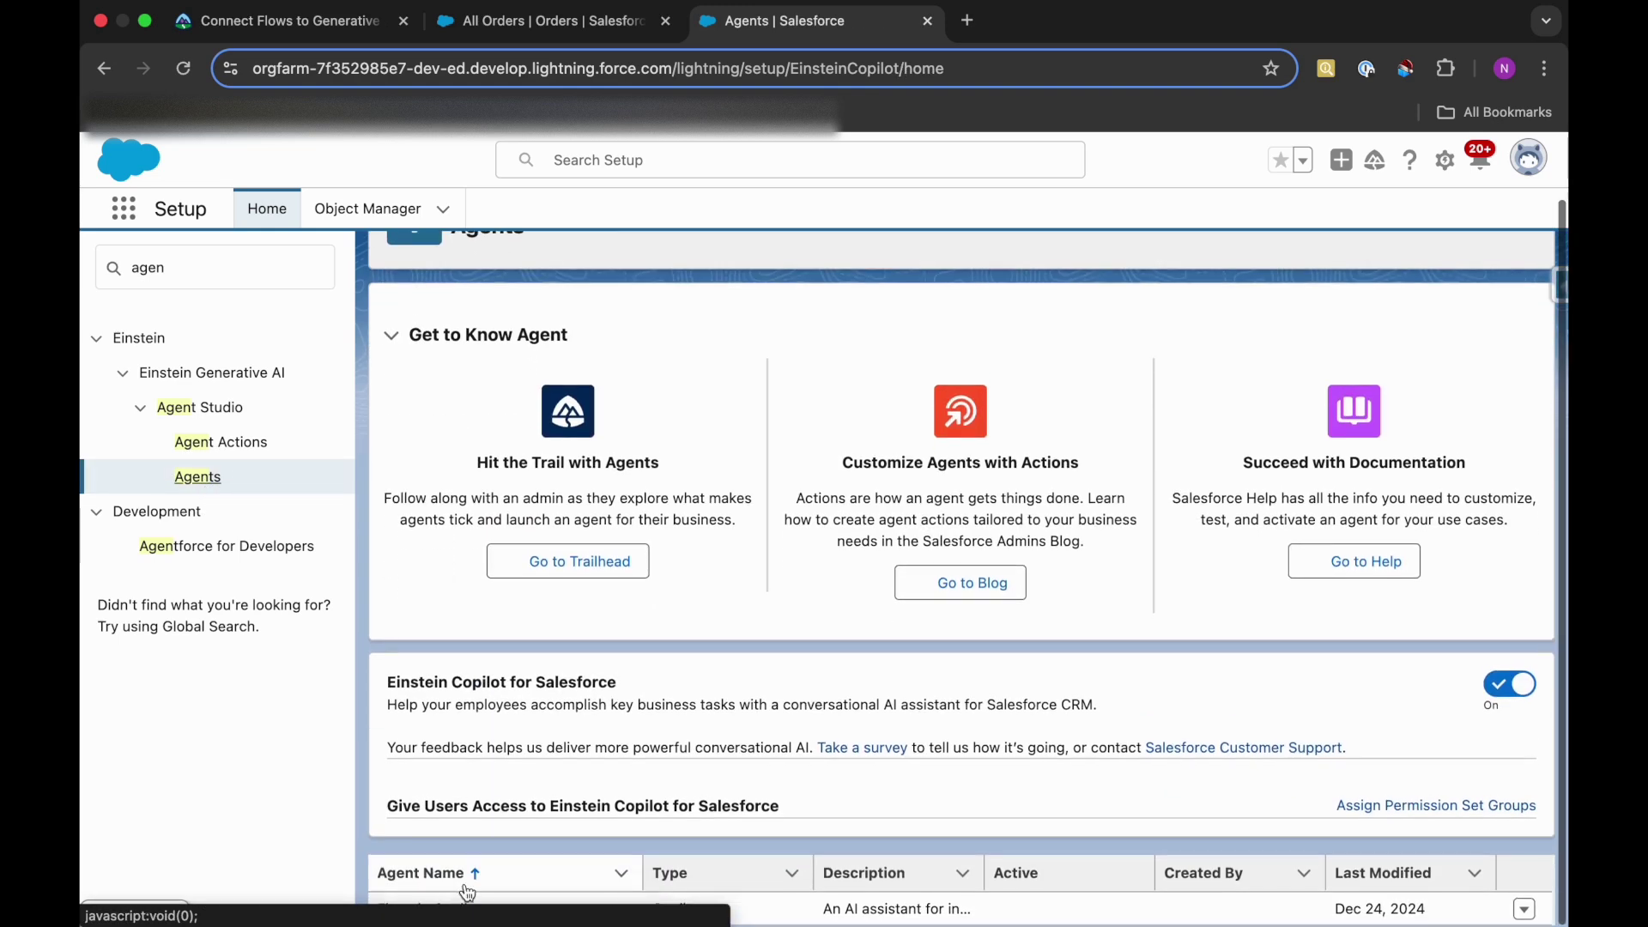
click(465, 916)
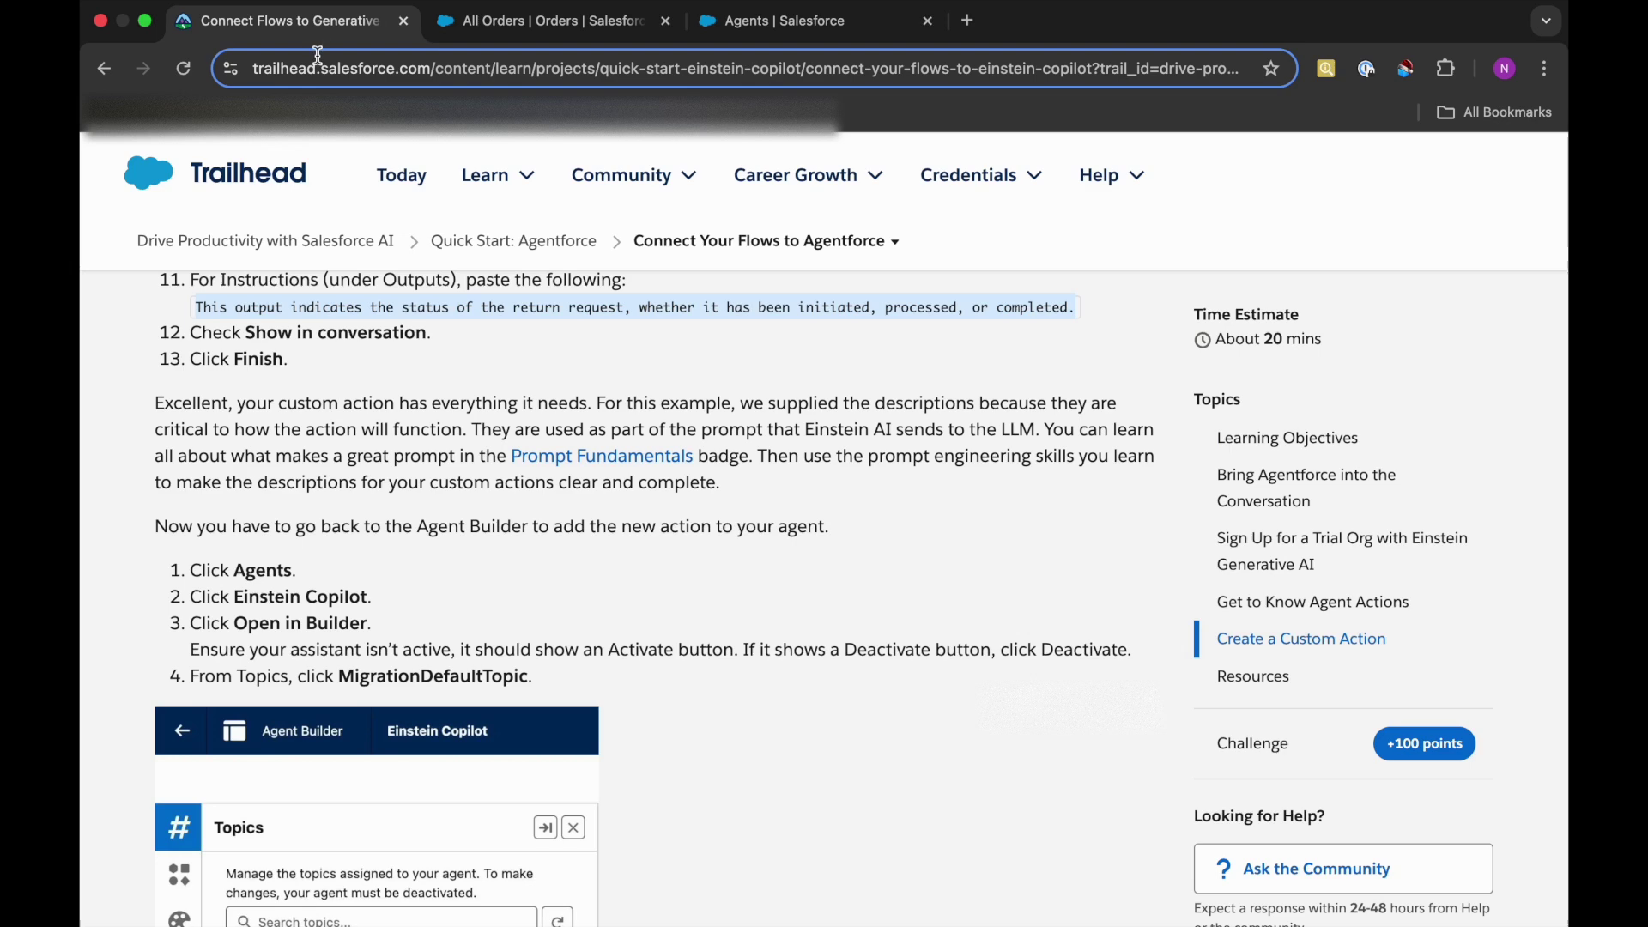
- Launch Einstein Copilot in the Agent Builder to show its topics
click(257, 21)
scroll(435, 515, down, 2)
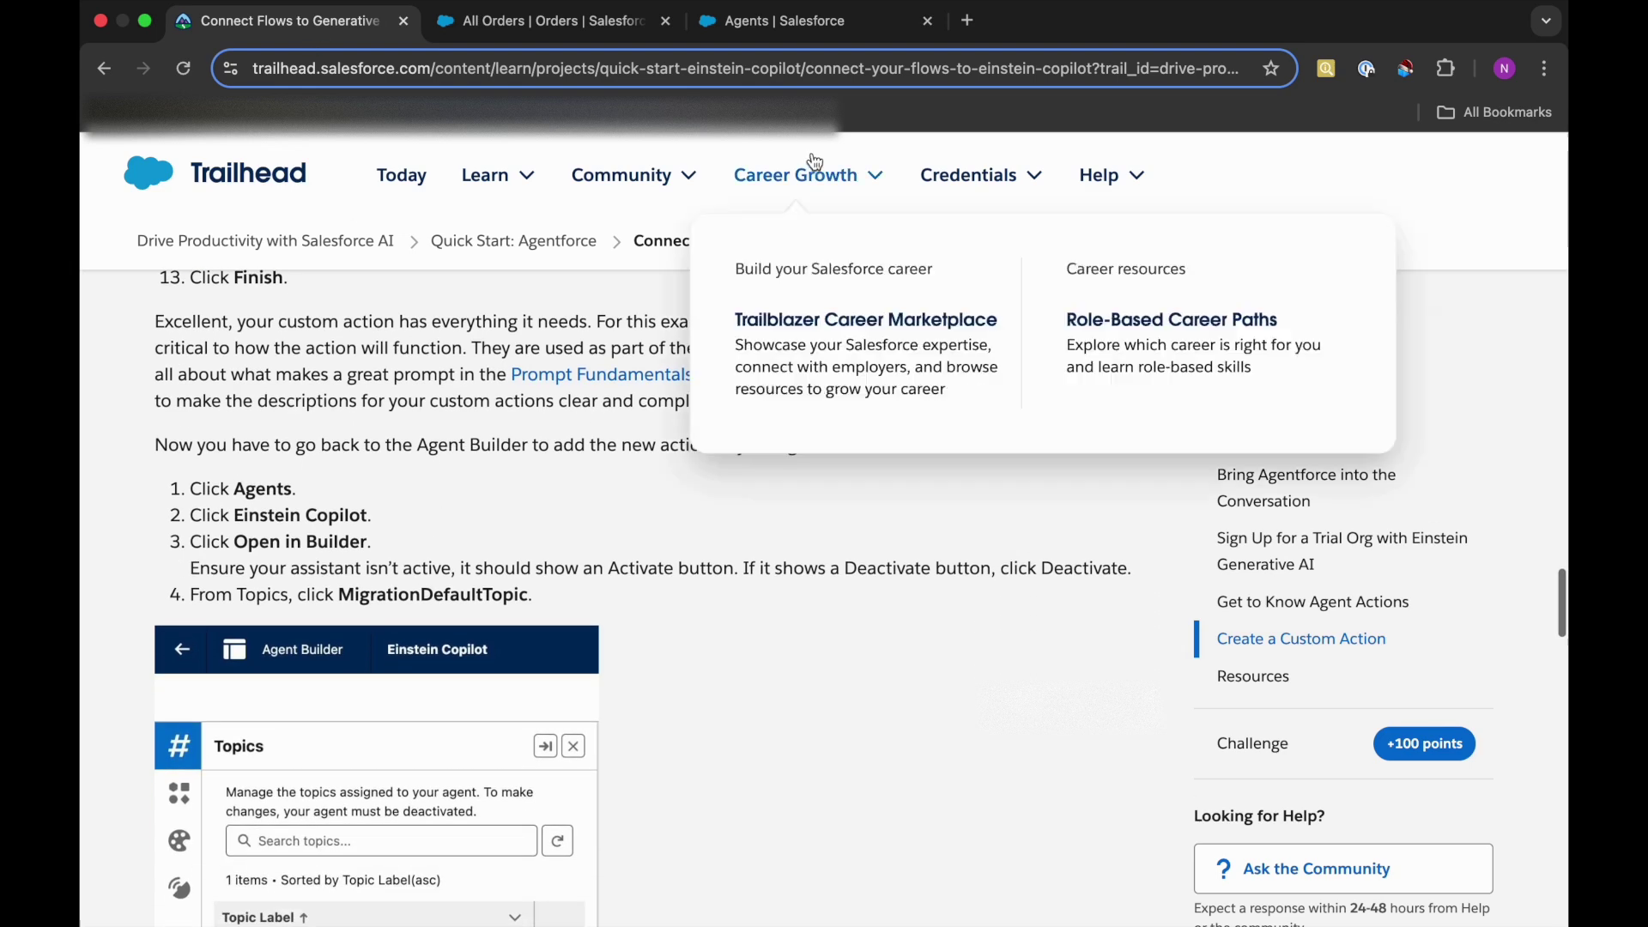
click(776, 20)
click(1466, 281)
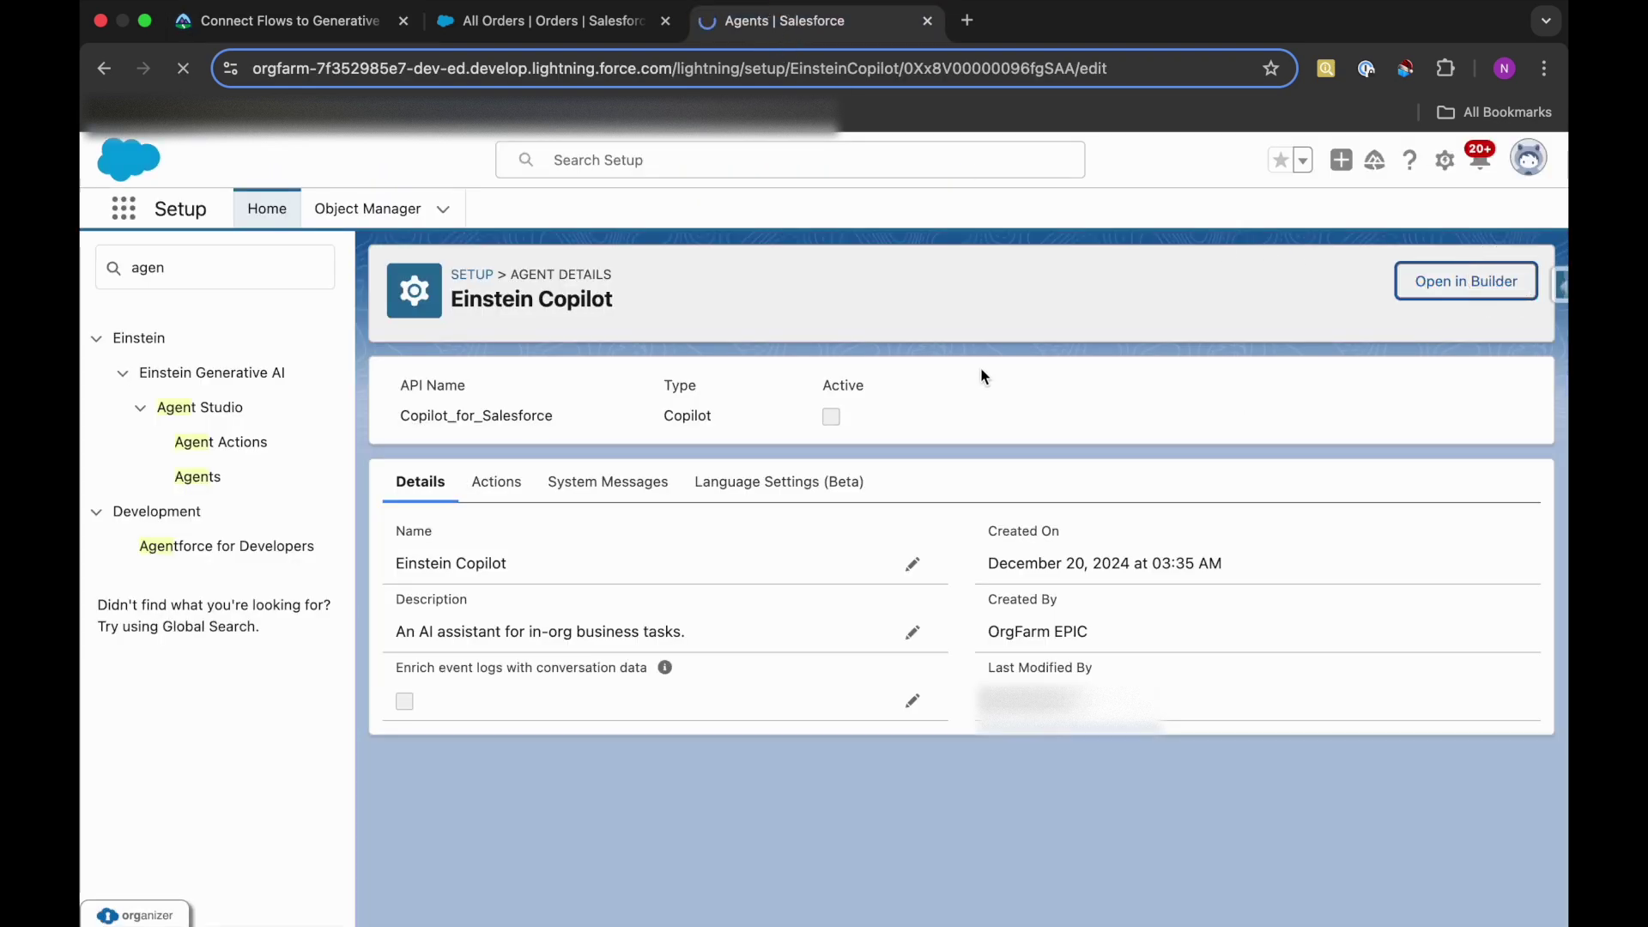
click(358, 26)
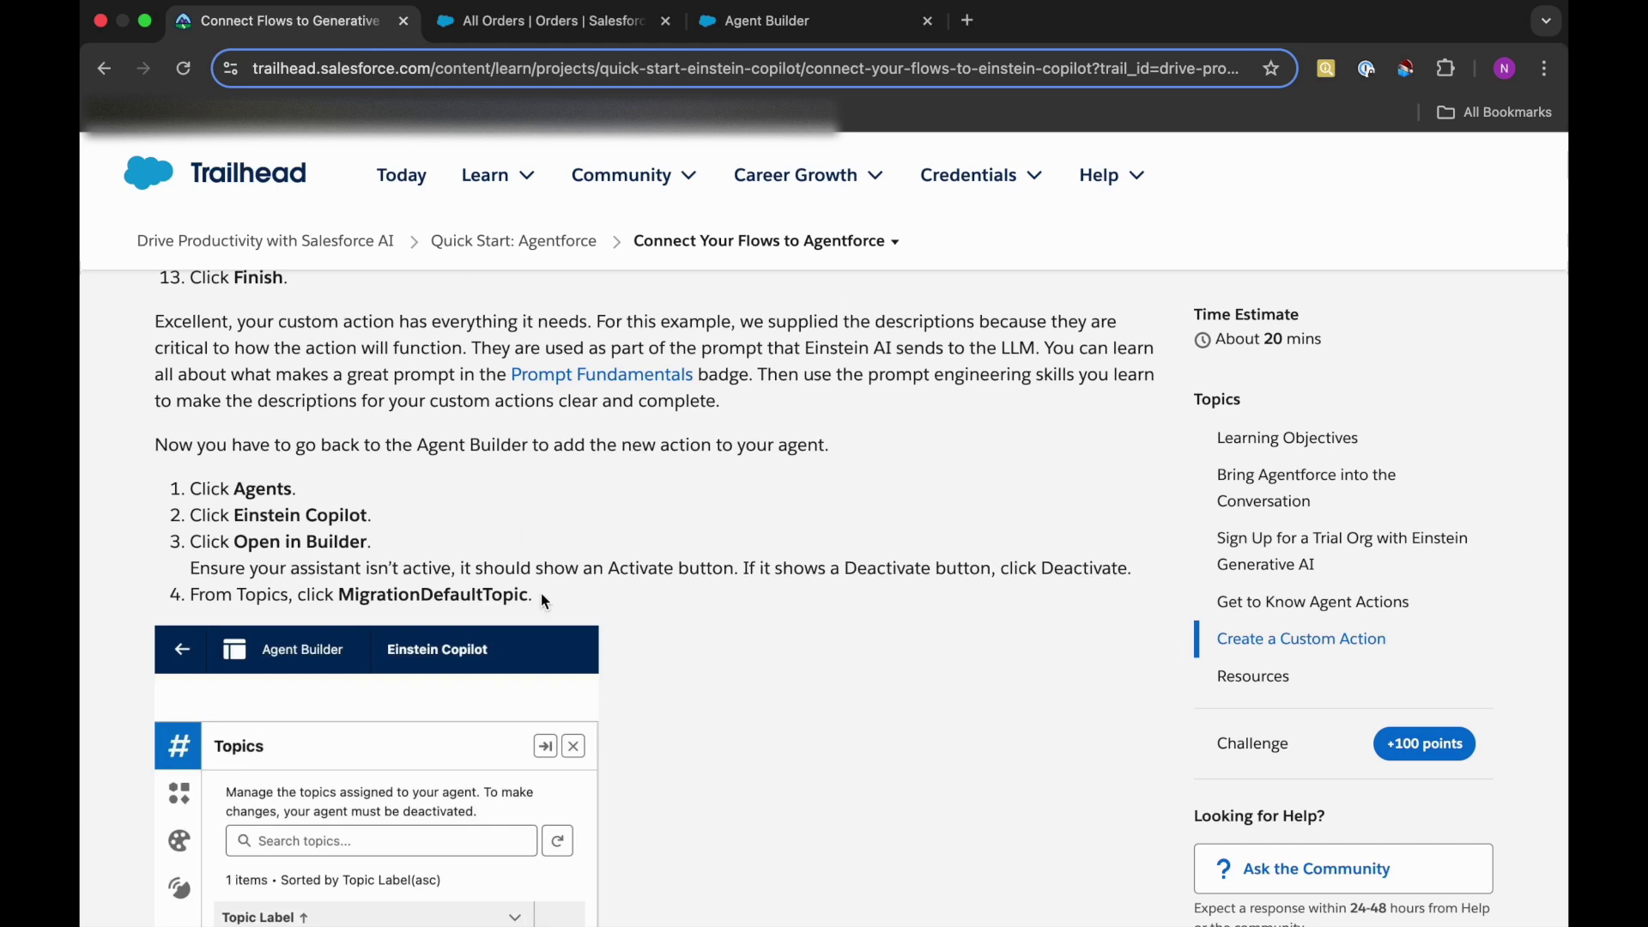
scroll(541, 594, down, 5)
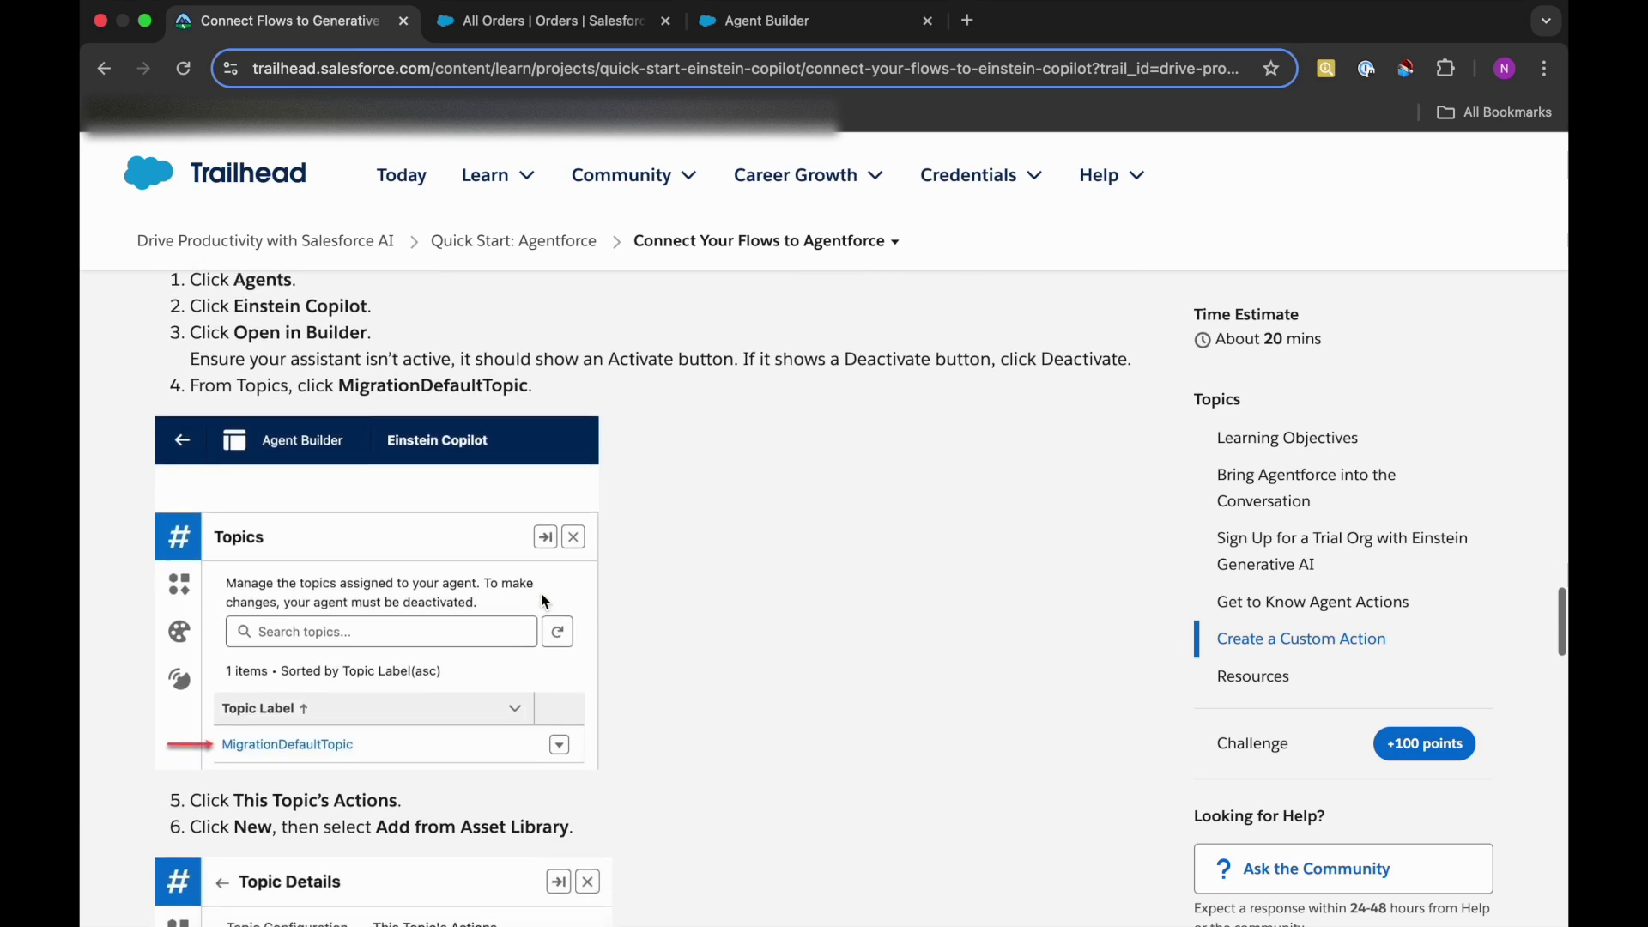
scroll(541, 594, down, 3)
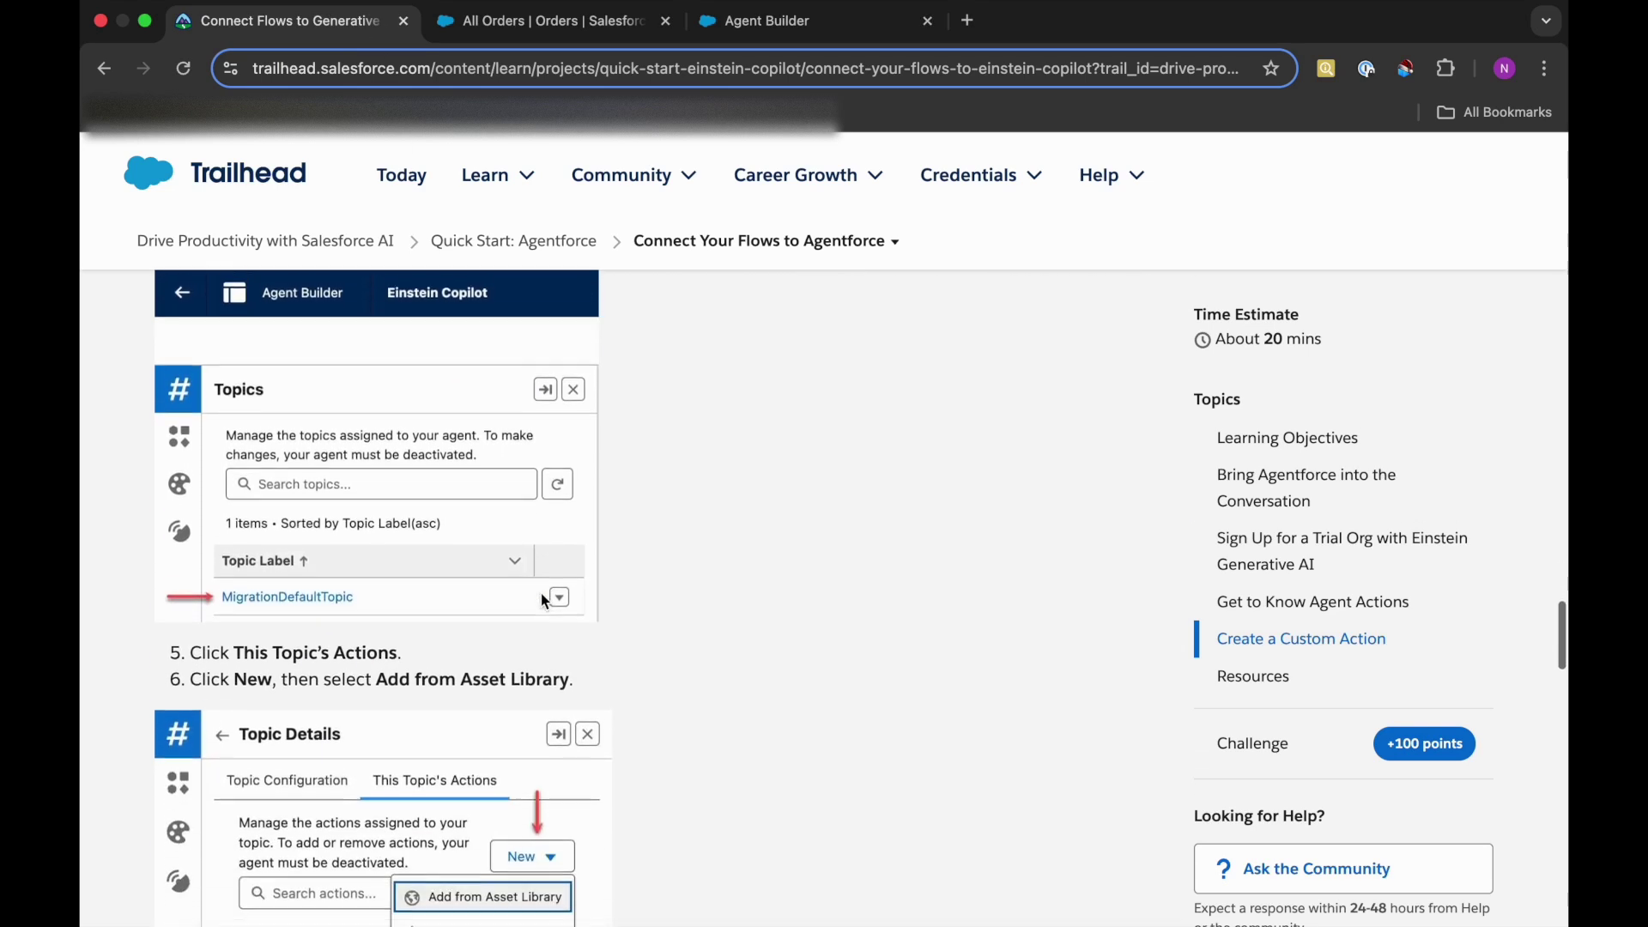
scroll(541, 594, down, 6)
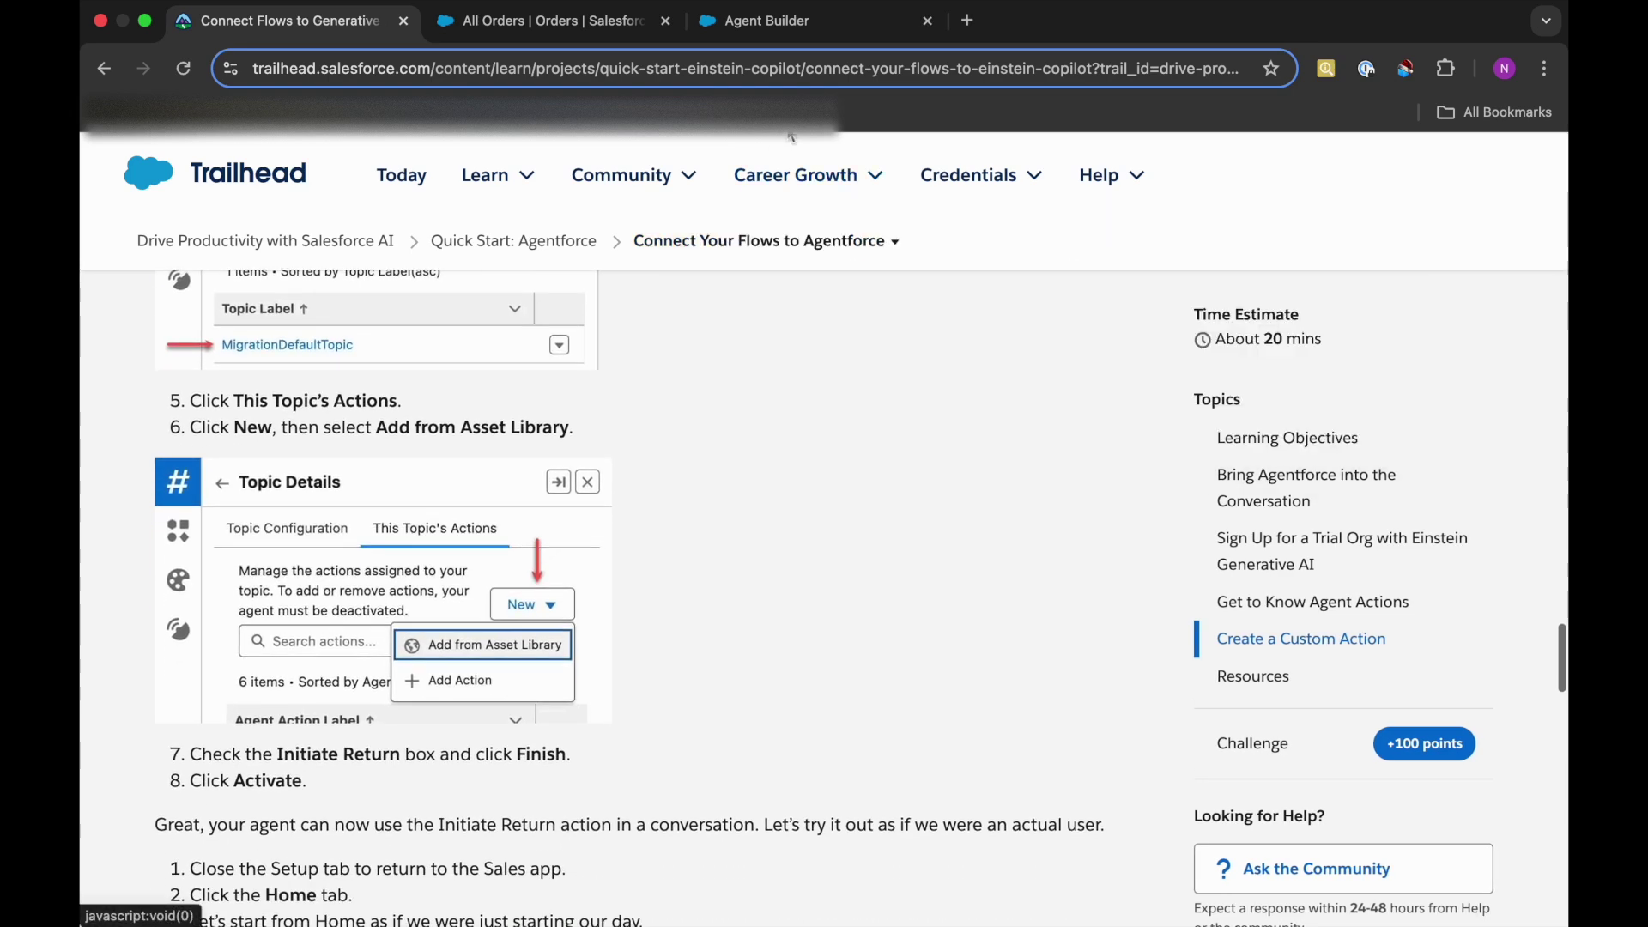
click(783, 34)
- Open MigrationDefaultTopic and show This Topic's Actions list
click(234, 526)
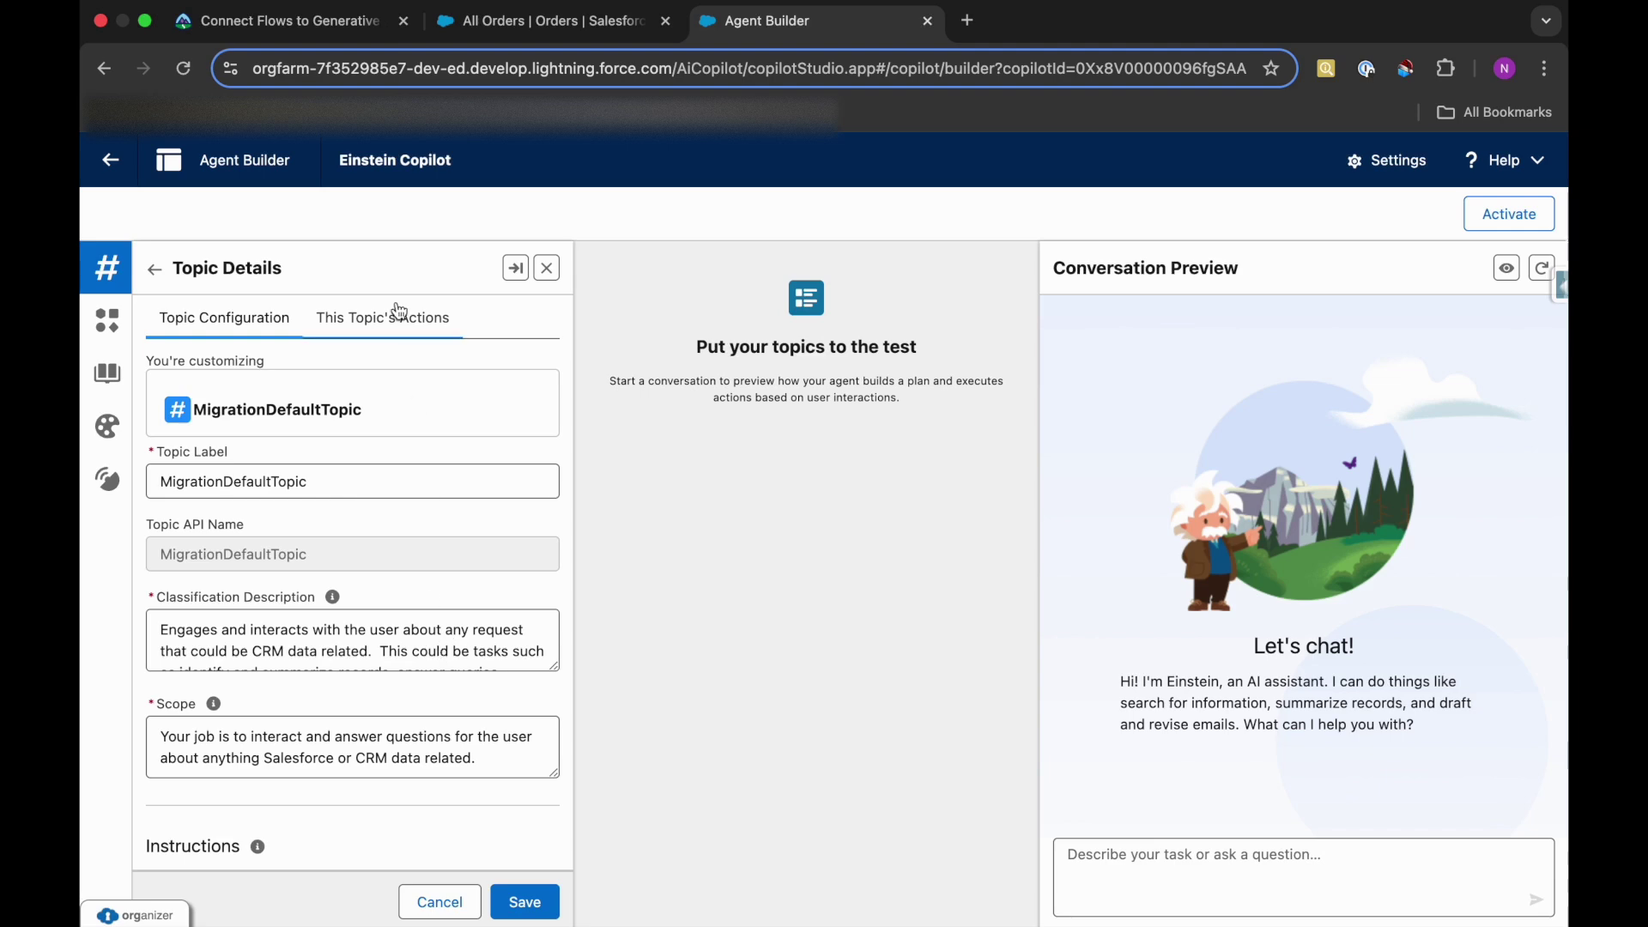
click(399, 316)
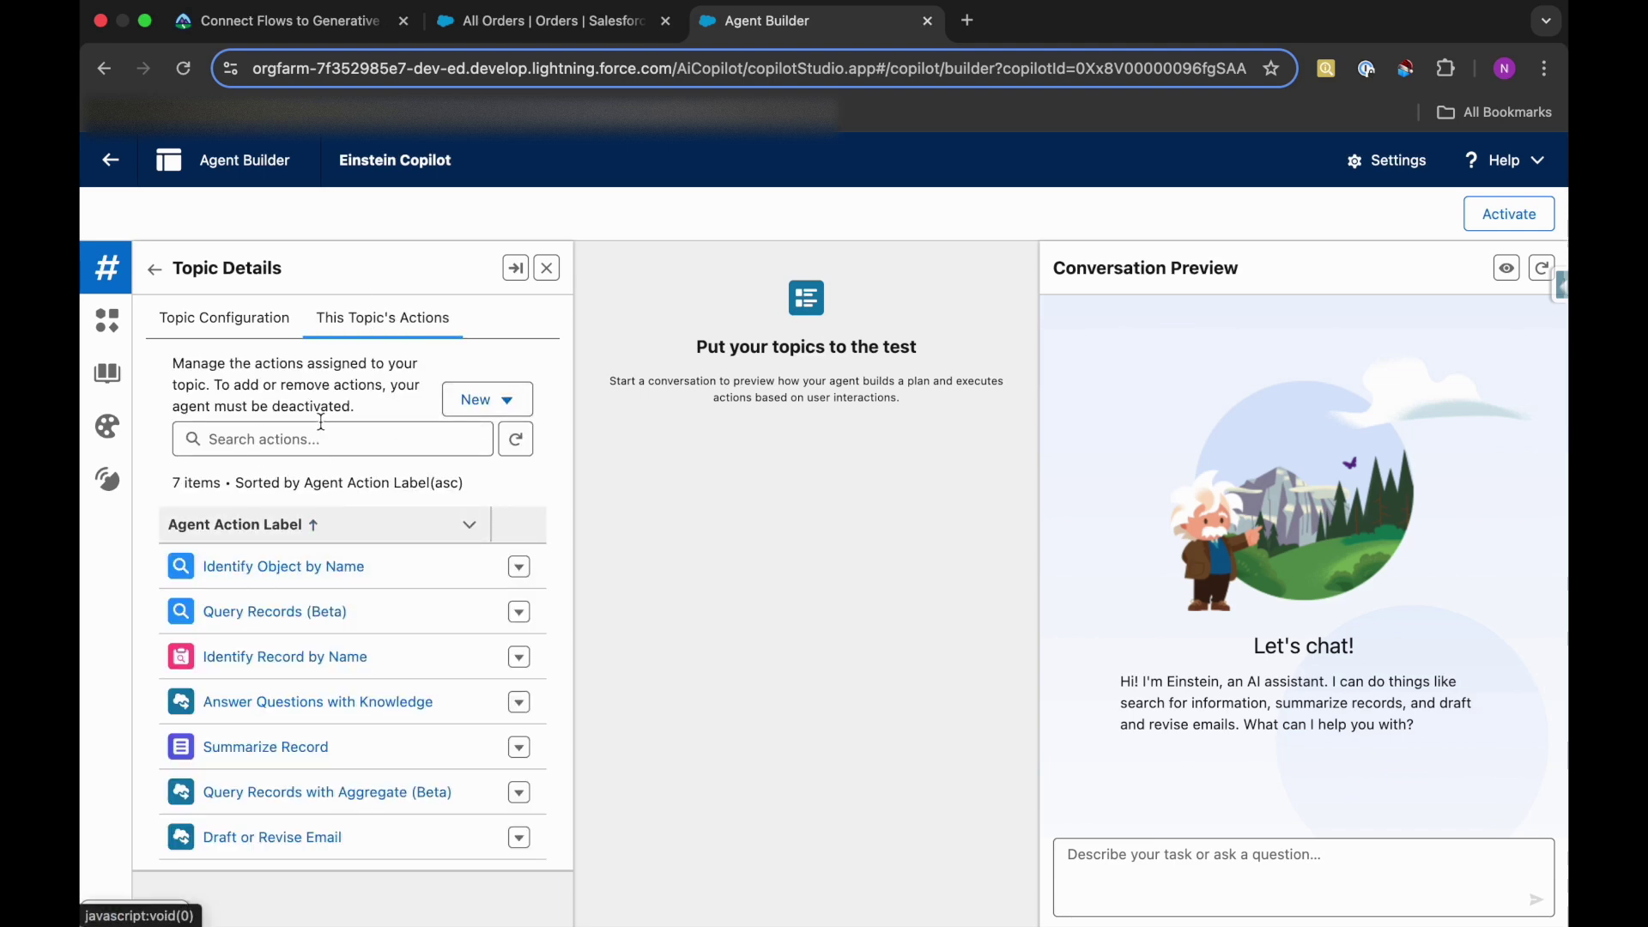
click(282, 35)
scroll(383, 687, down, 3)
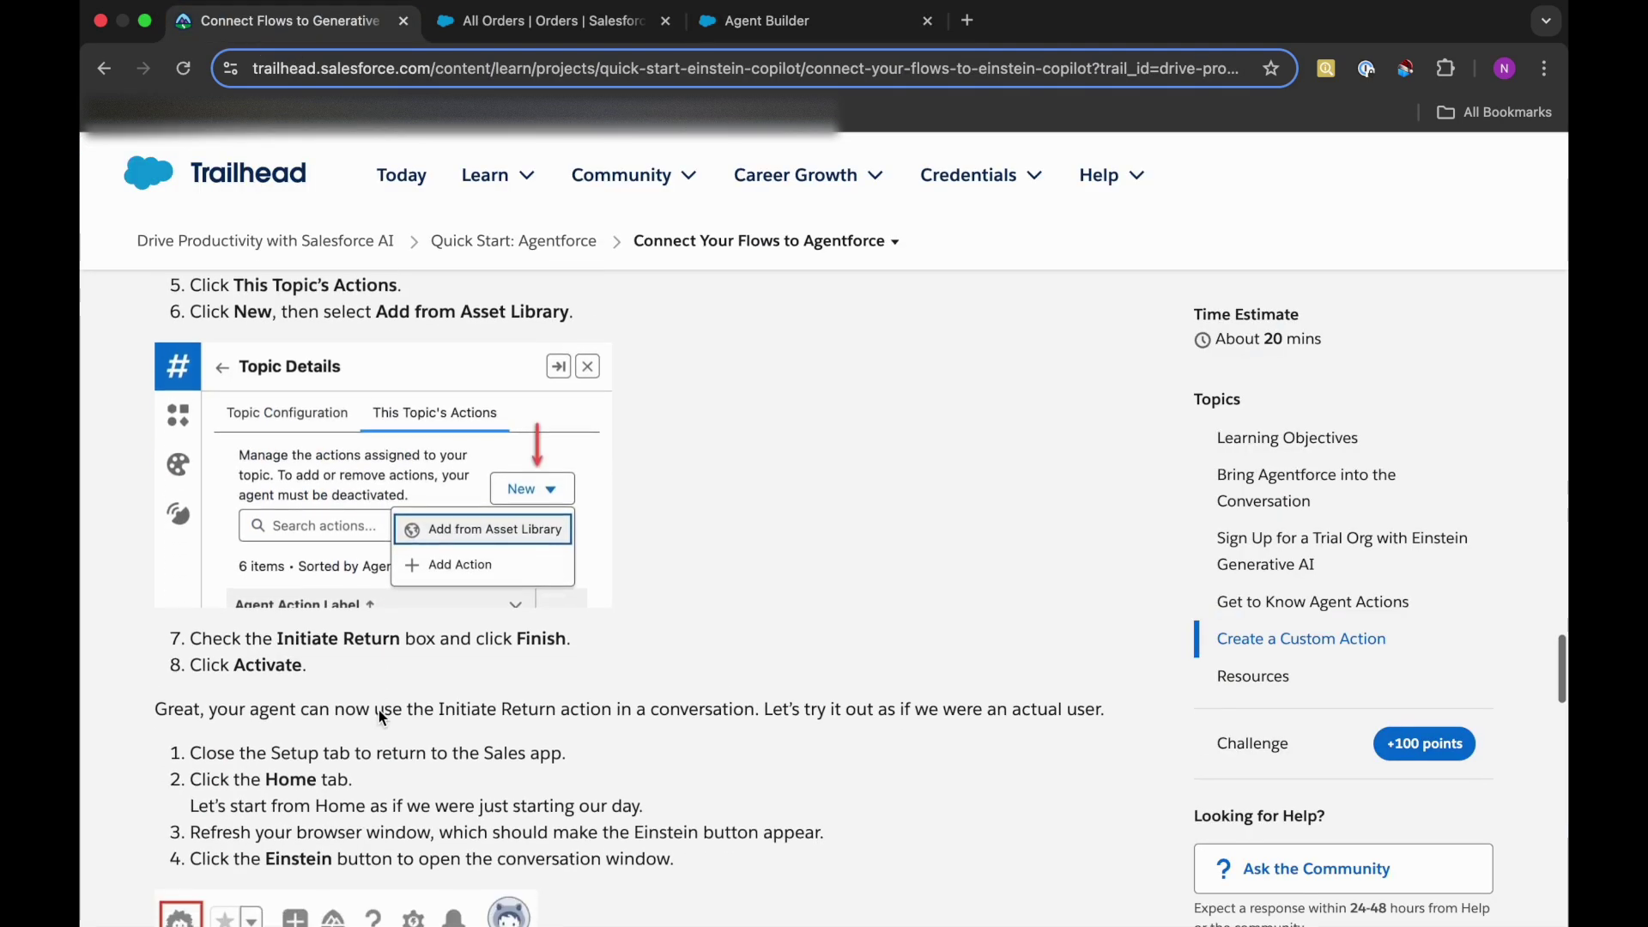
click(764, 20)
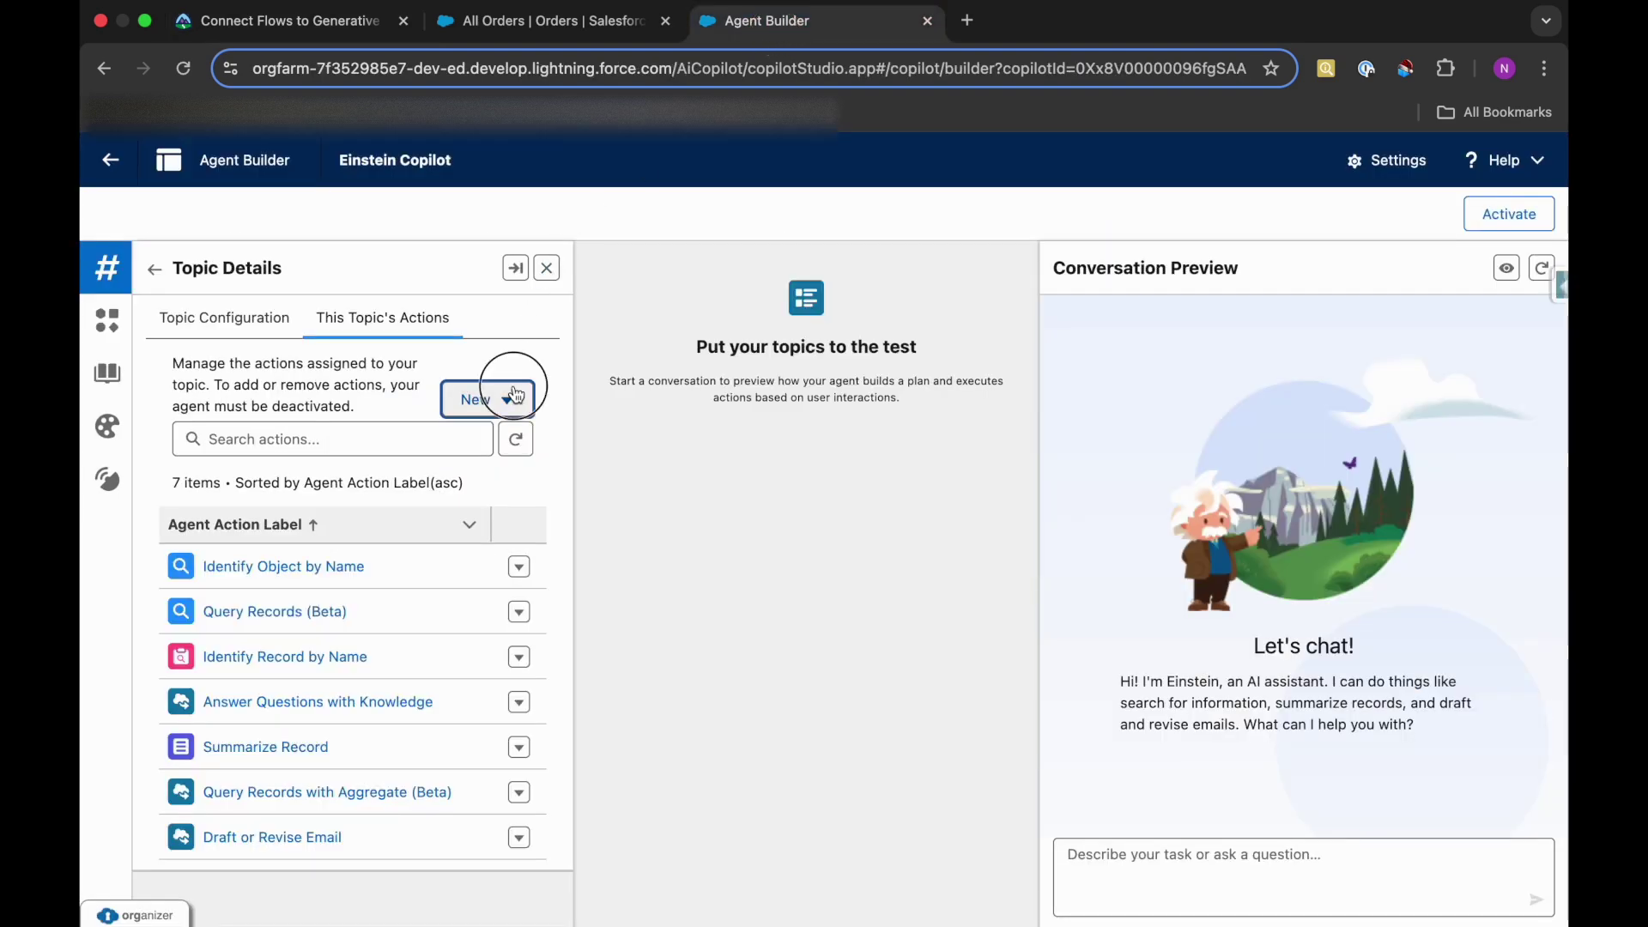
- Add Initiate Return to the topic from the Asset Library
click(486, 398)
click(477, 441)
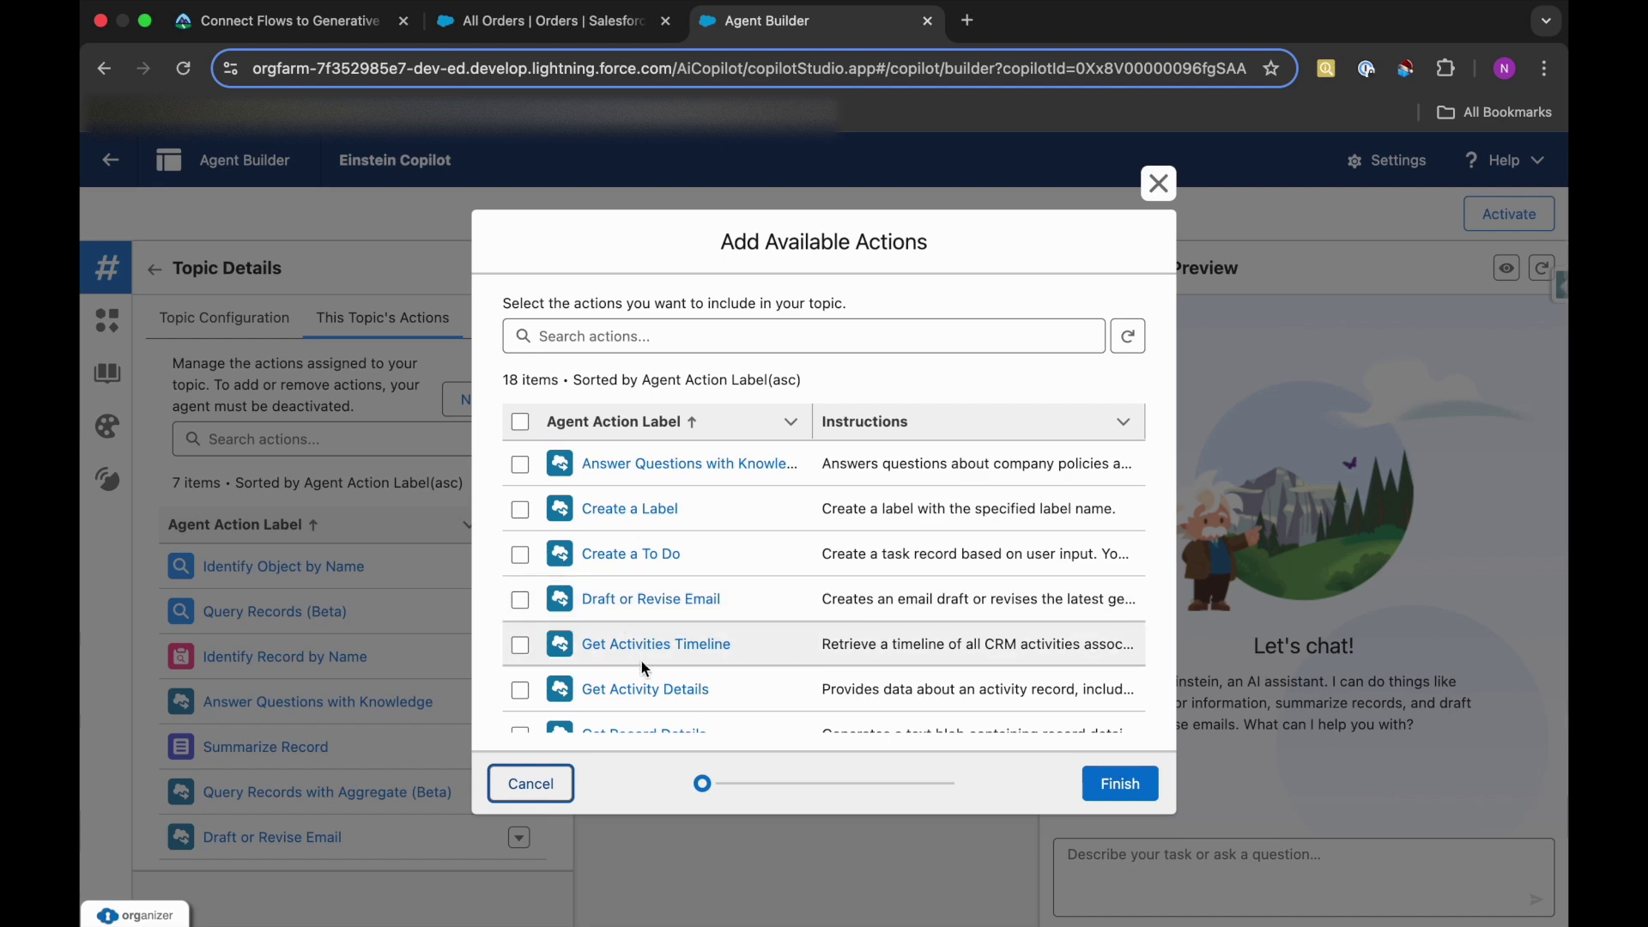
click(316, 35)
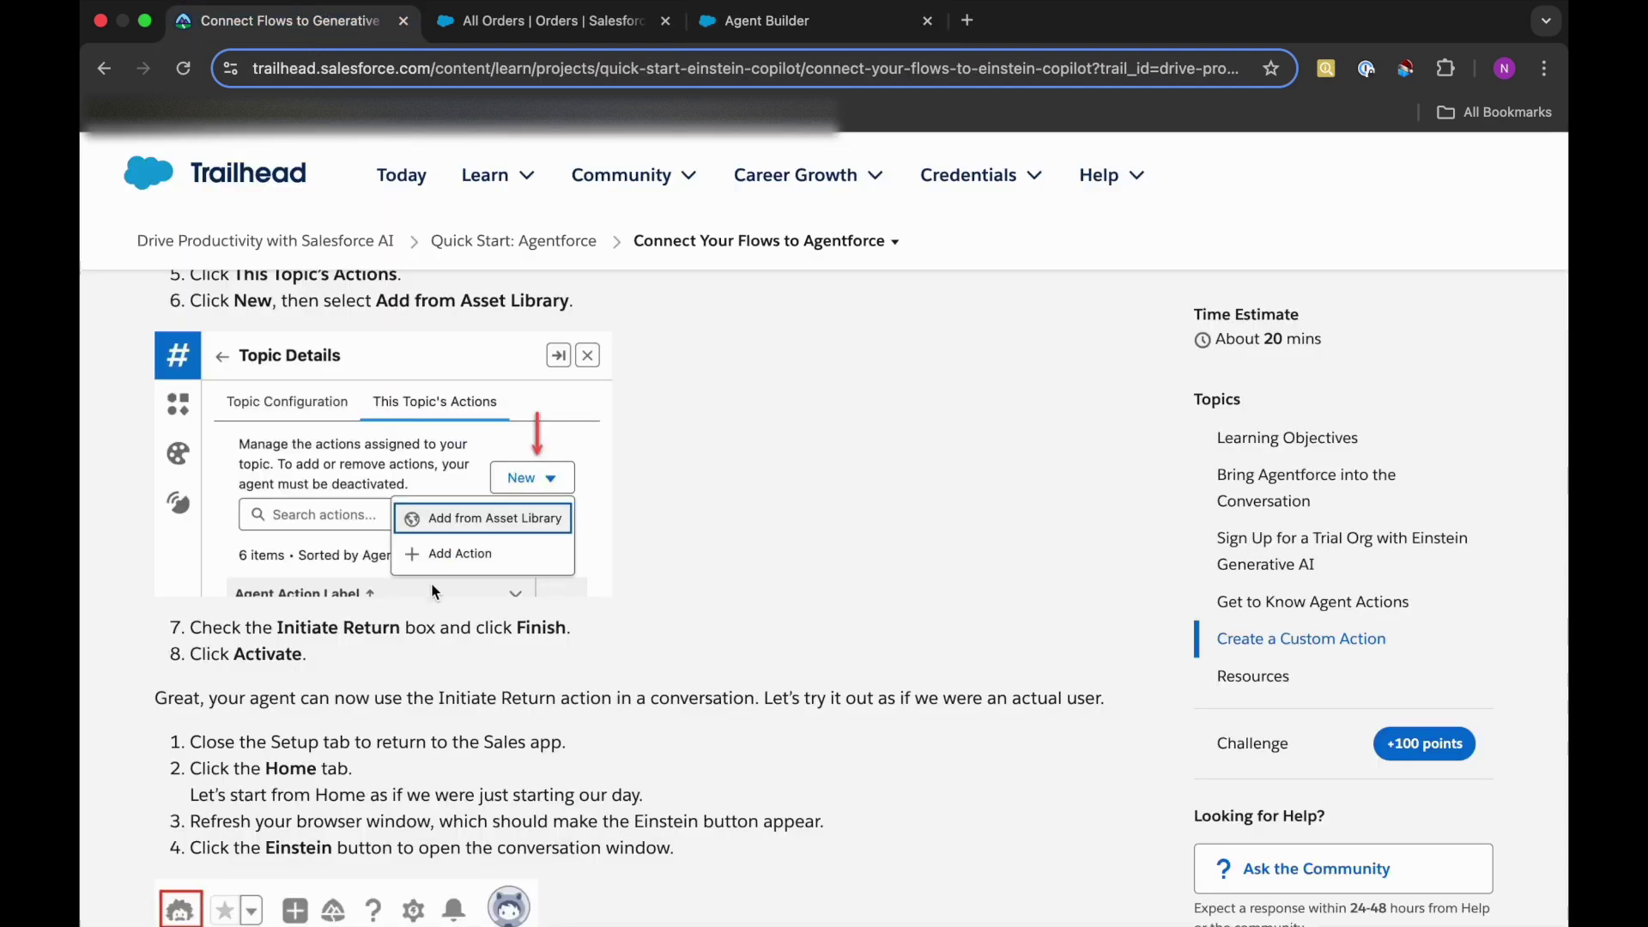
click(760, 27)
scroll(542, 626, down, 3)
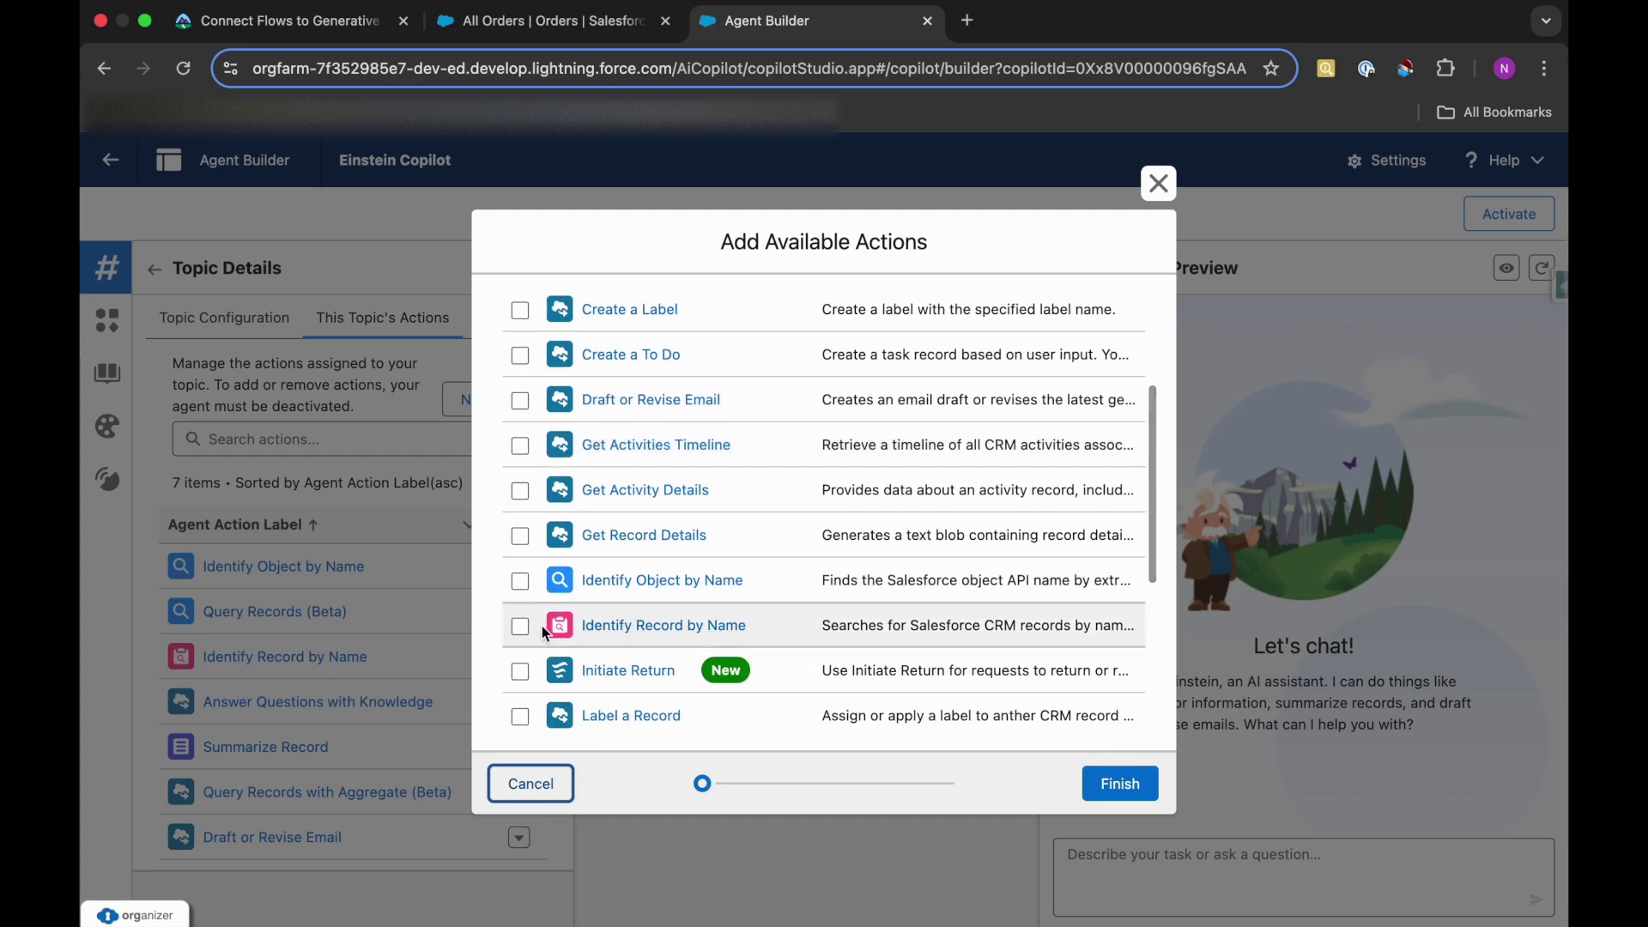
click(520, 670)
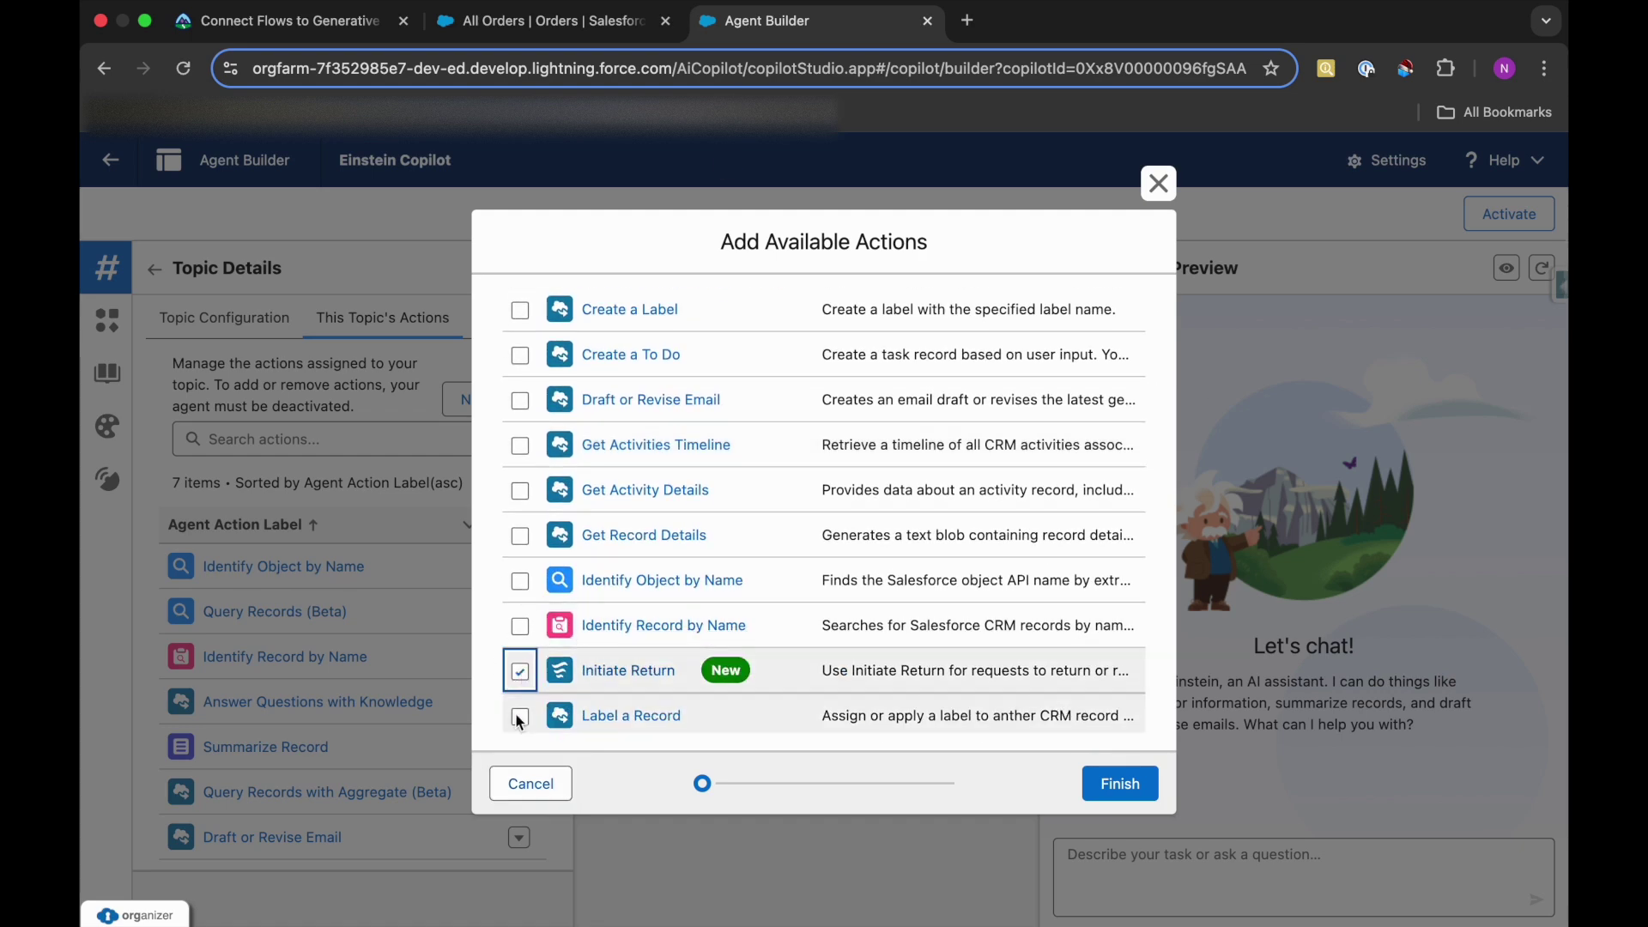
click(1109, 785)
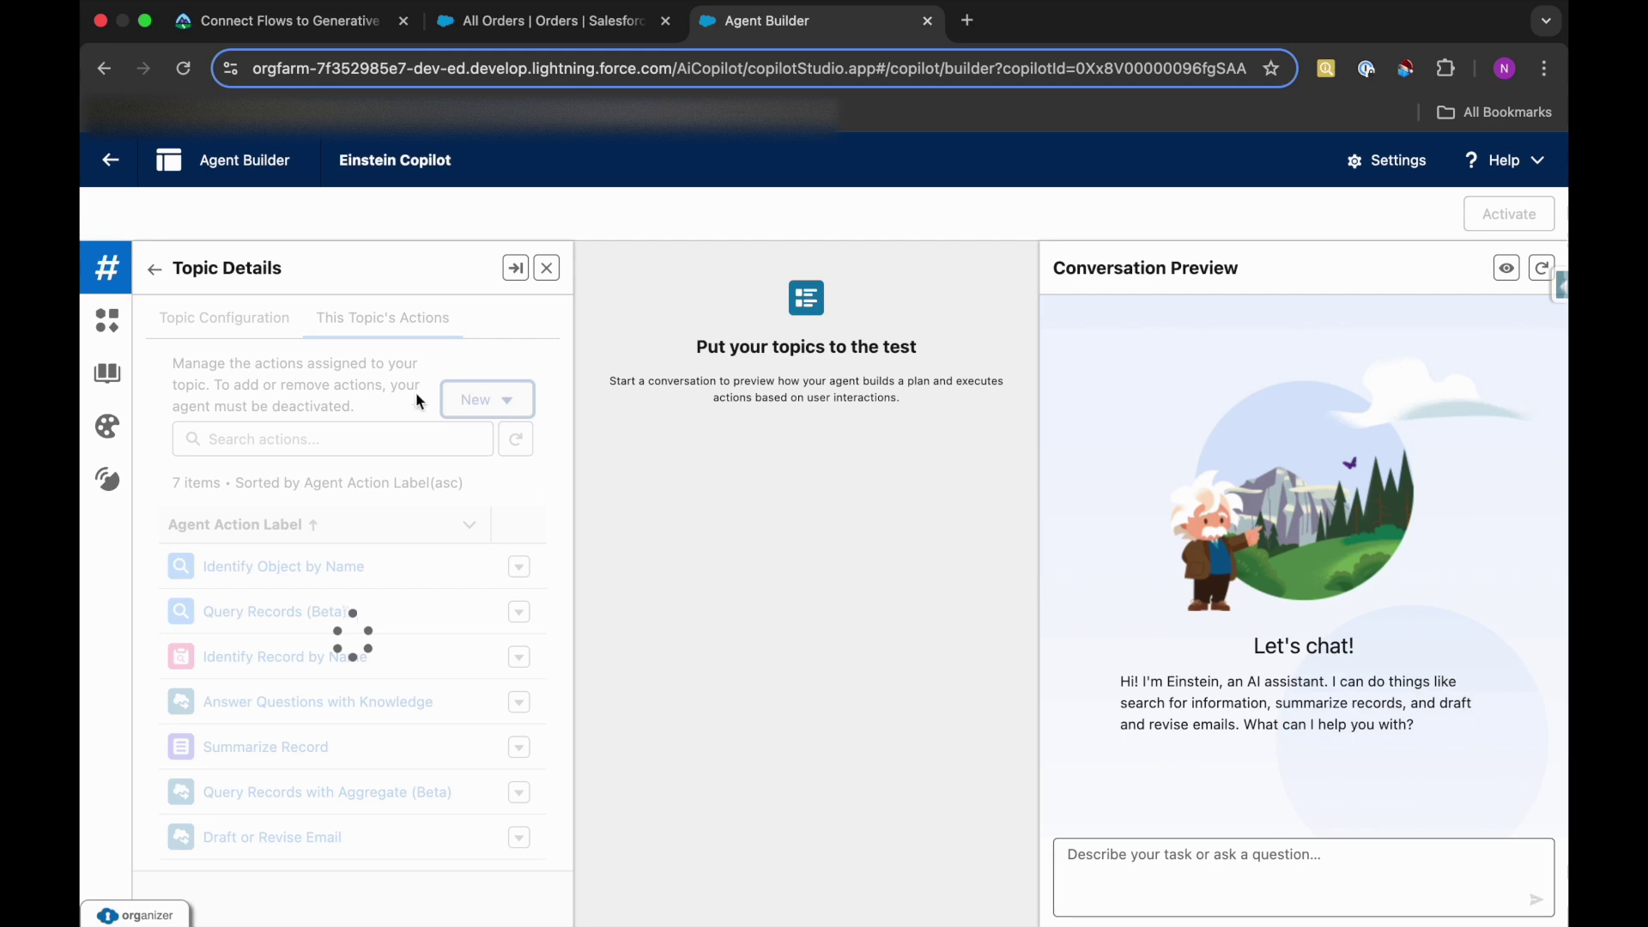
- Activate the Einstein Copilot agent in Agent Builder
click(257, 20)
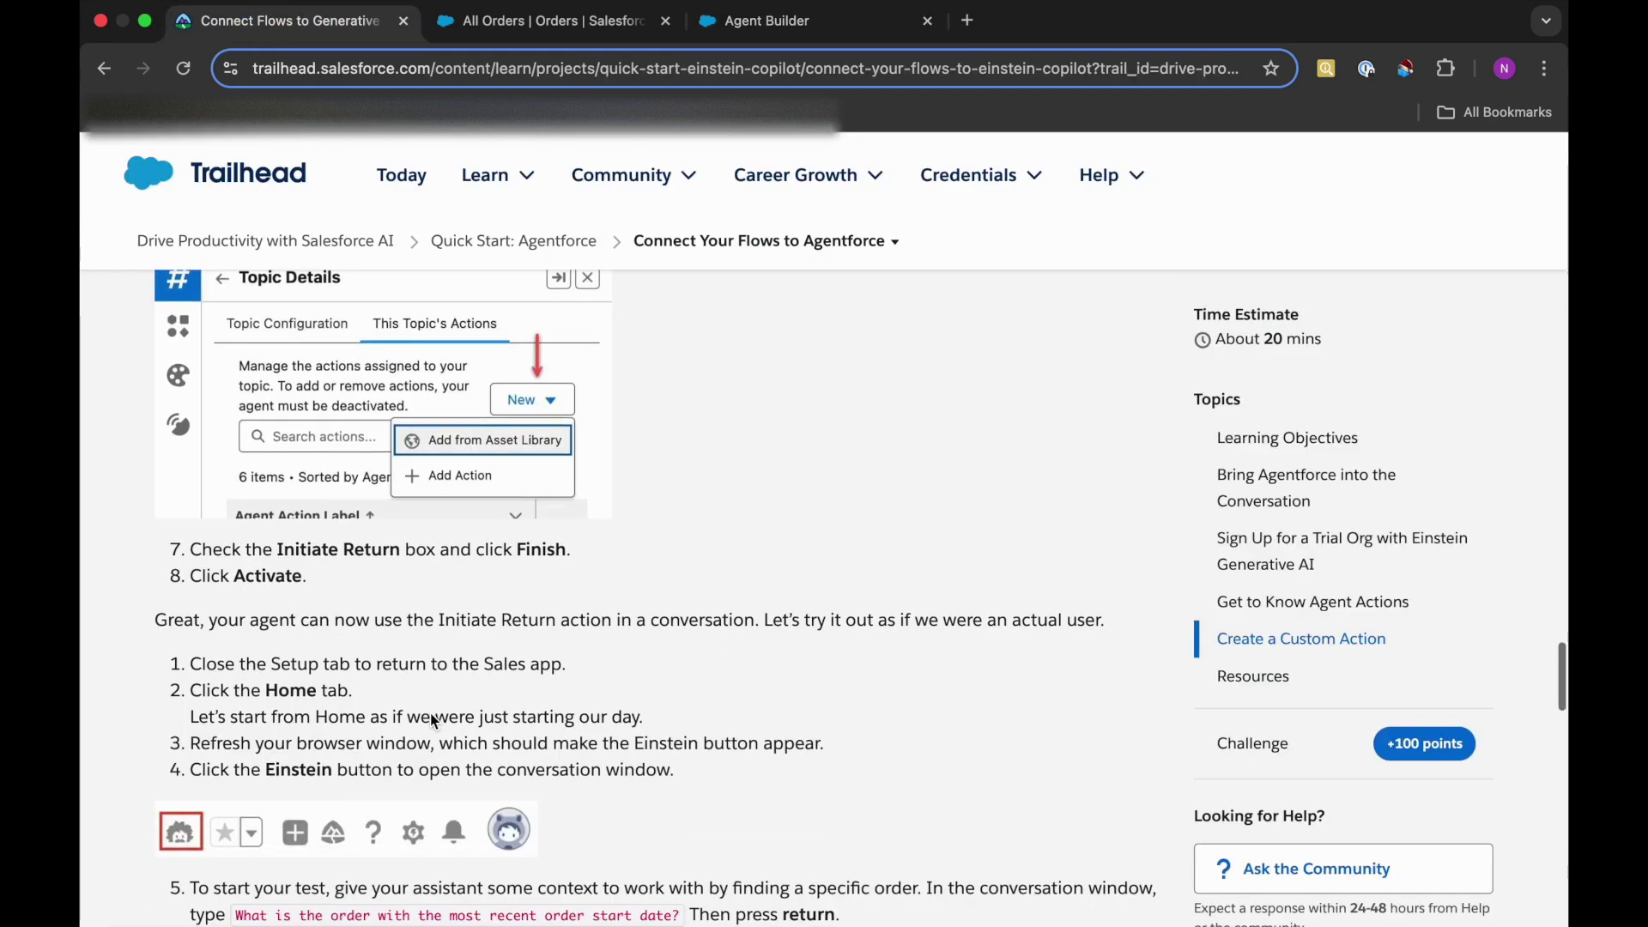
scroll(434, 721, down, 2)
click(824, 26)
click(1493, 215)
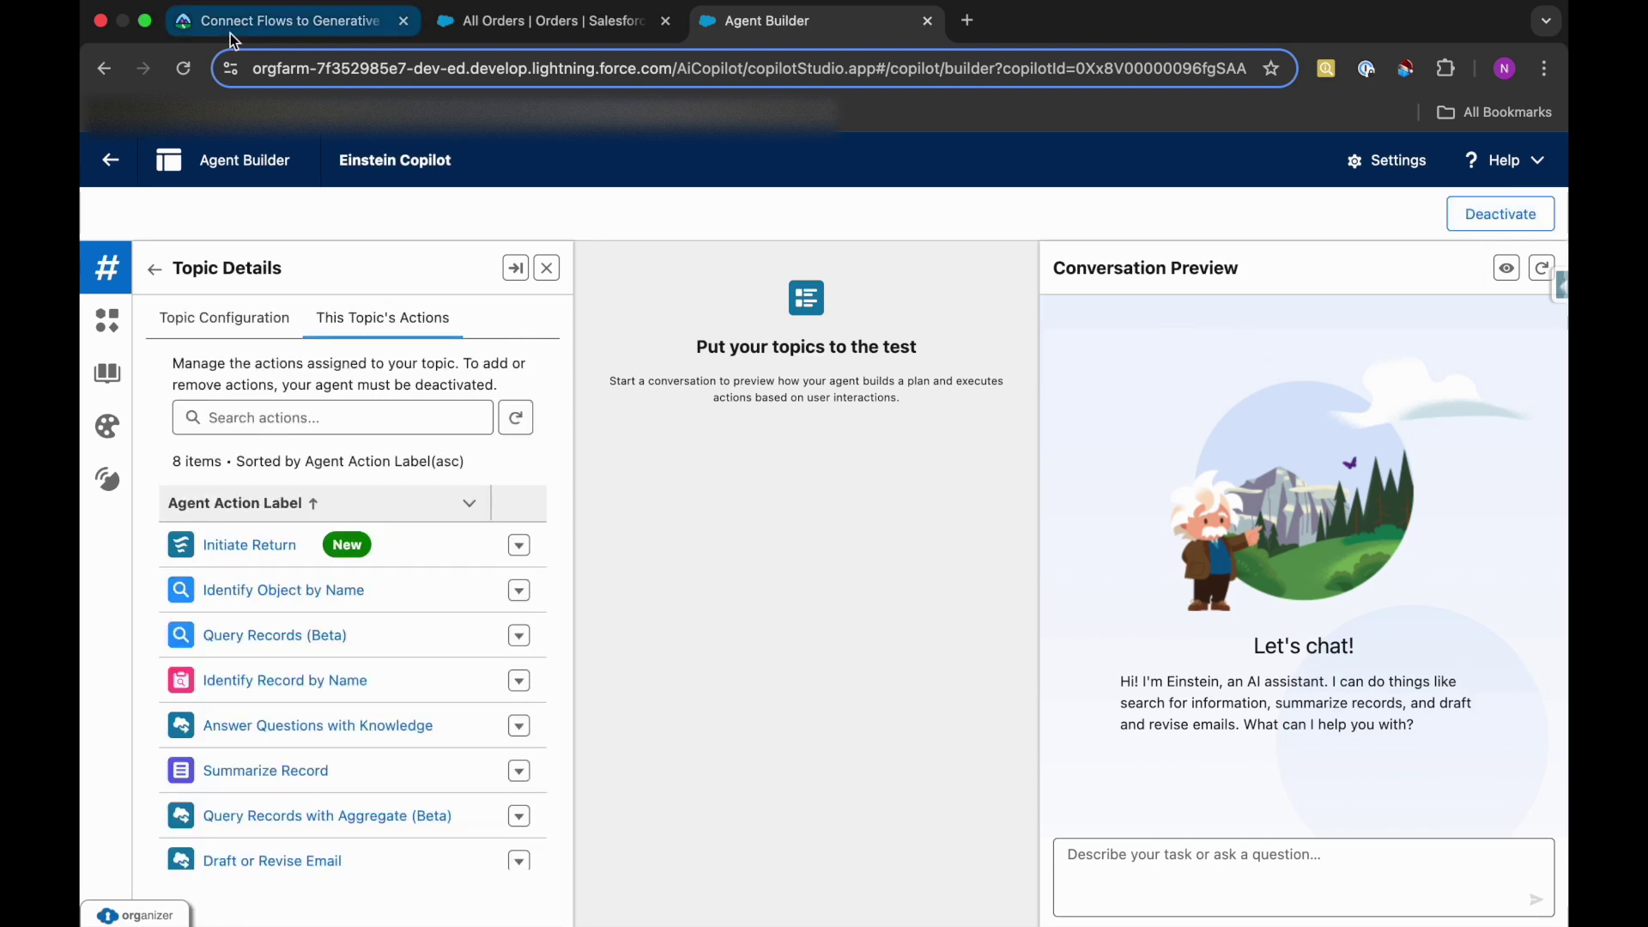
- Exit Agent Builder back to Setup, confirming the Leave Agent Builder prompt
click(257, 20)
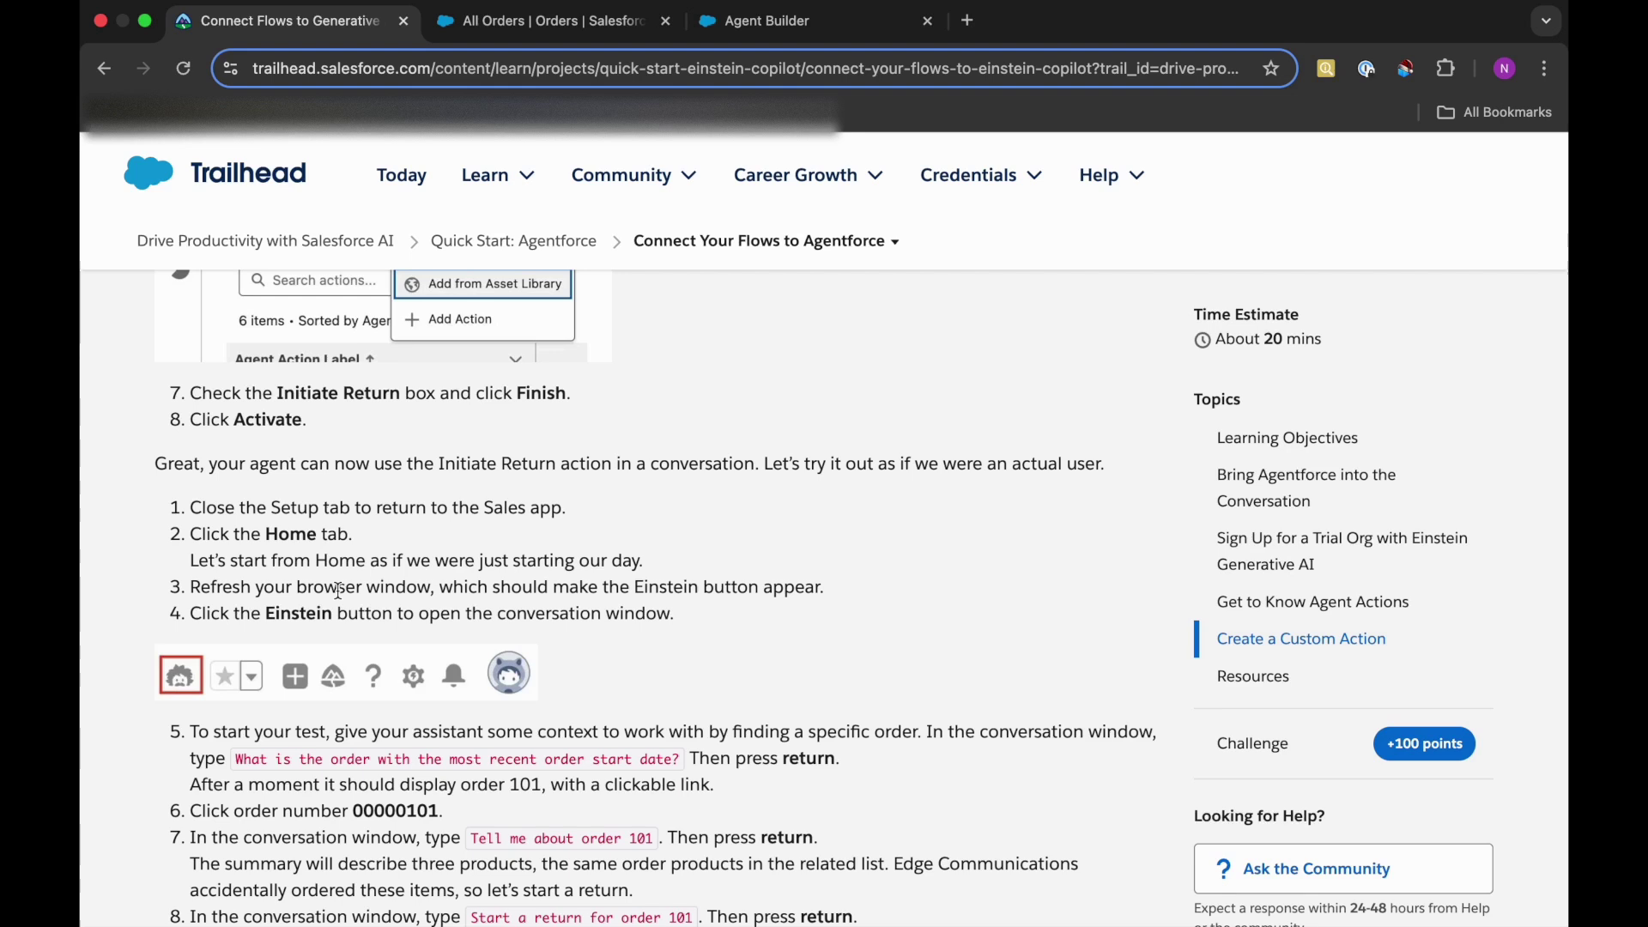
scroll(380, 636, down, 1)
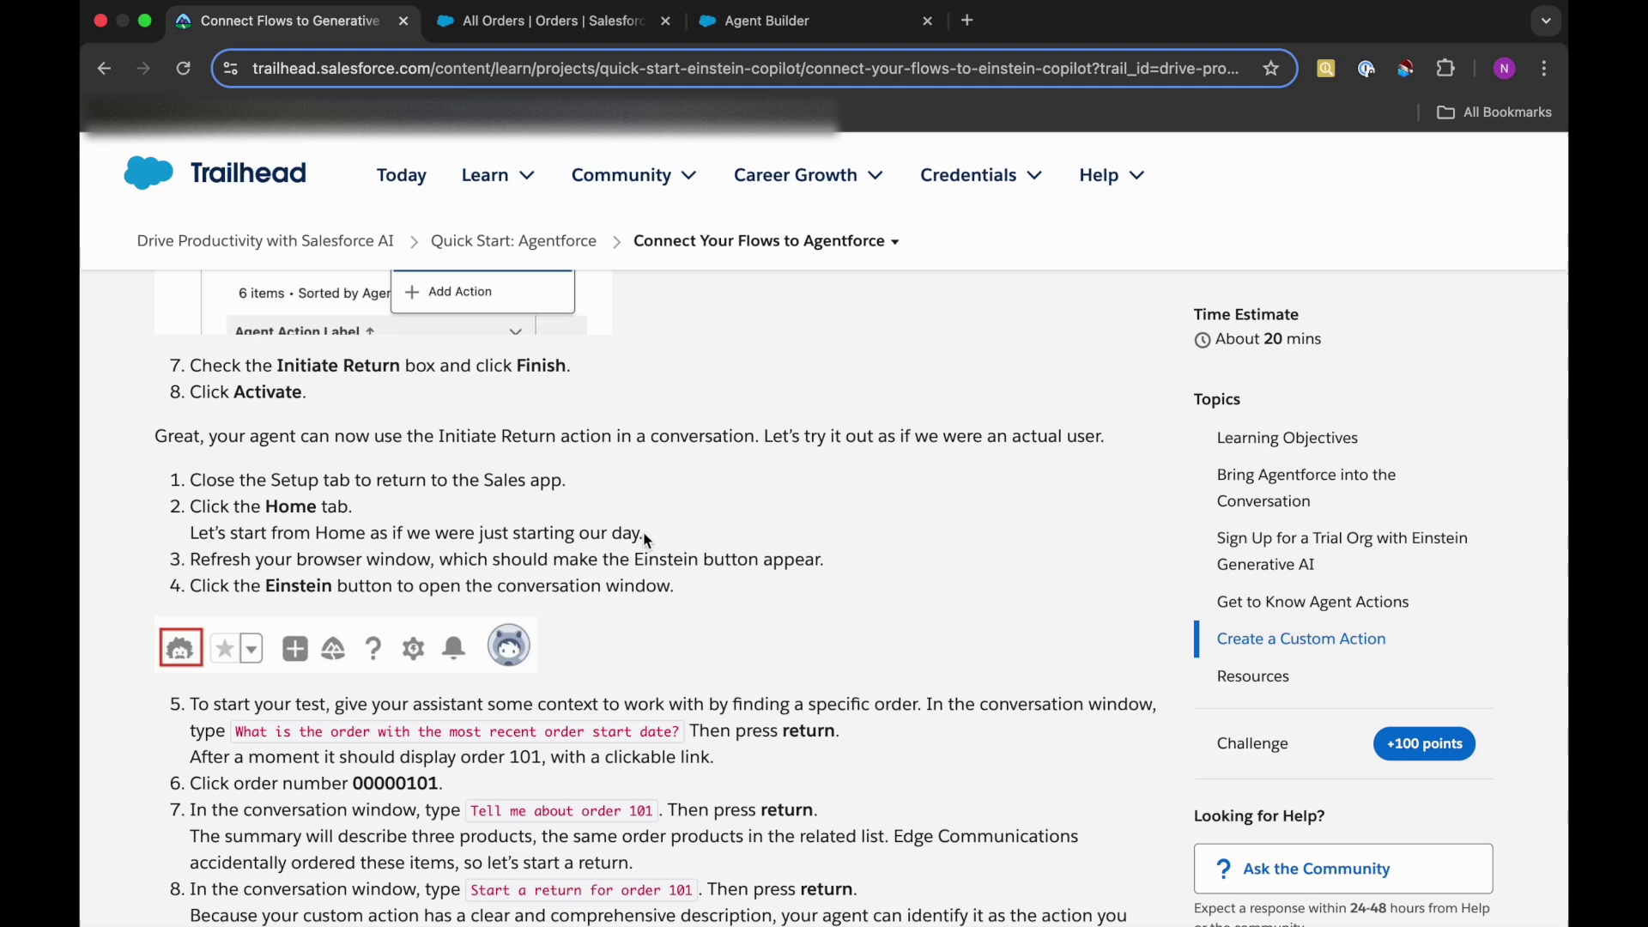
click(801, 29)
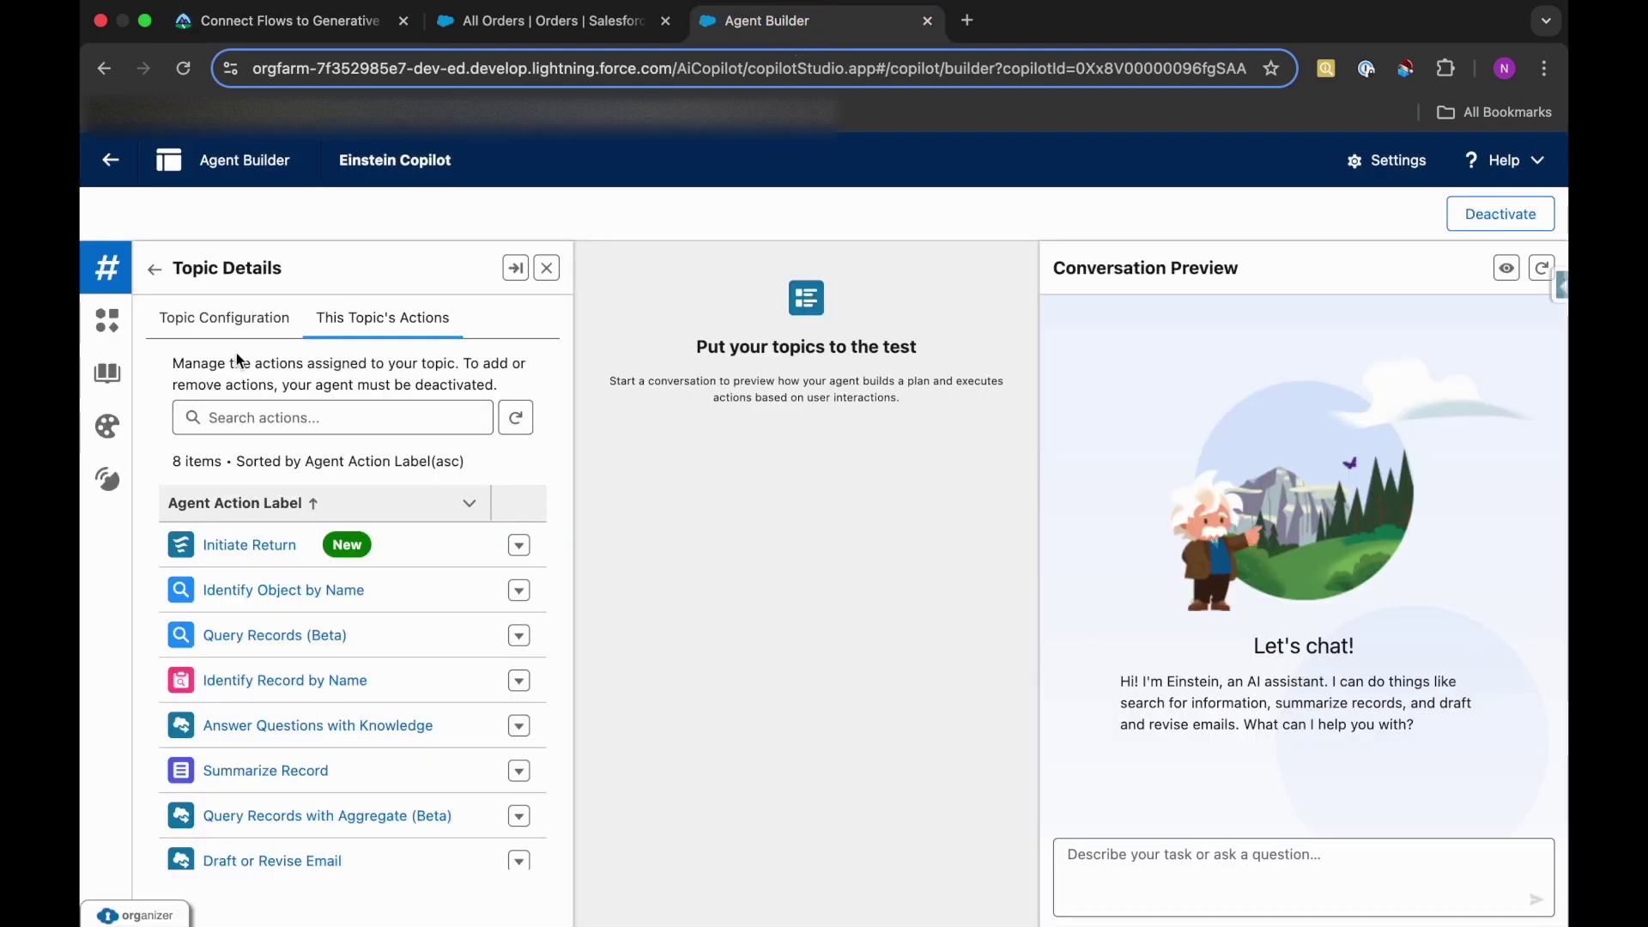
click(110, 160)
click(861, 583)
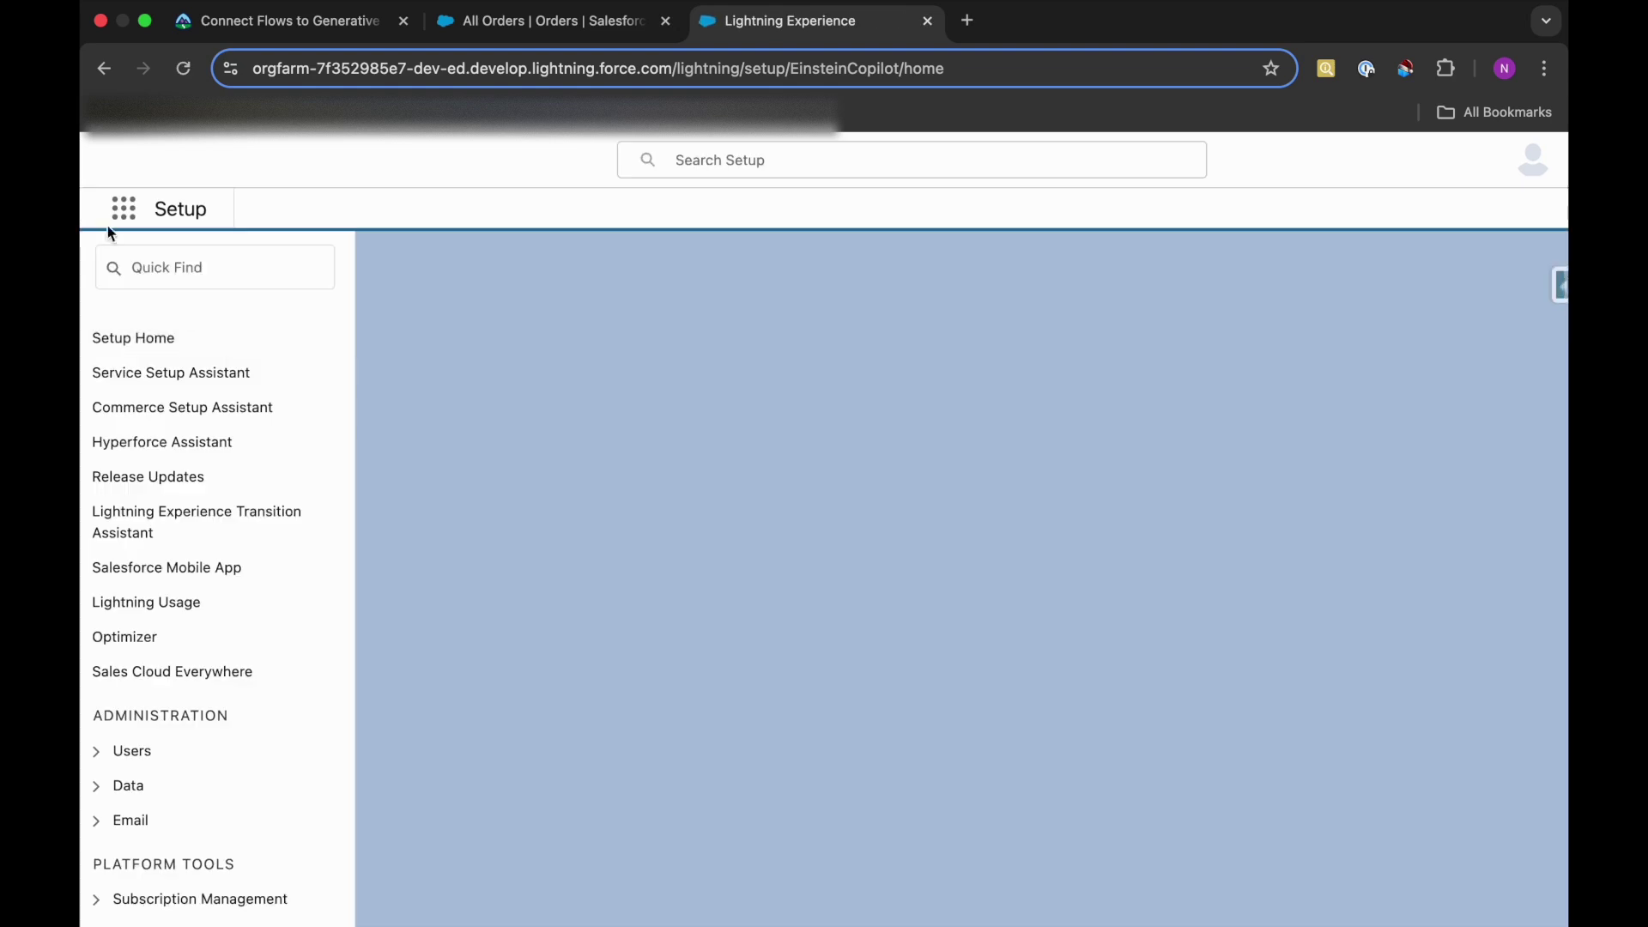
- Open the Sales app from the App Launcher and start the Einstein chat panel
click(123, 209)
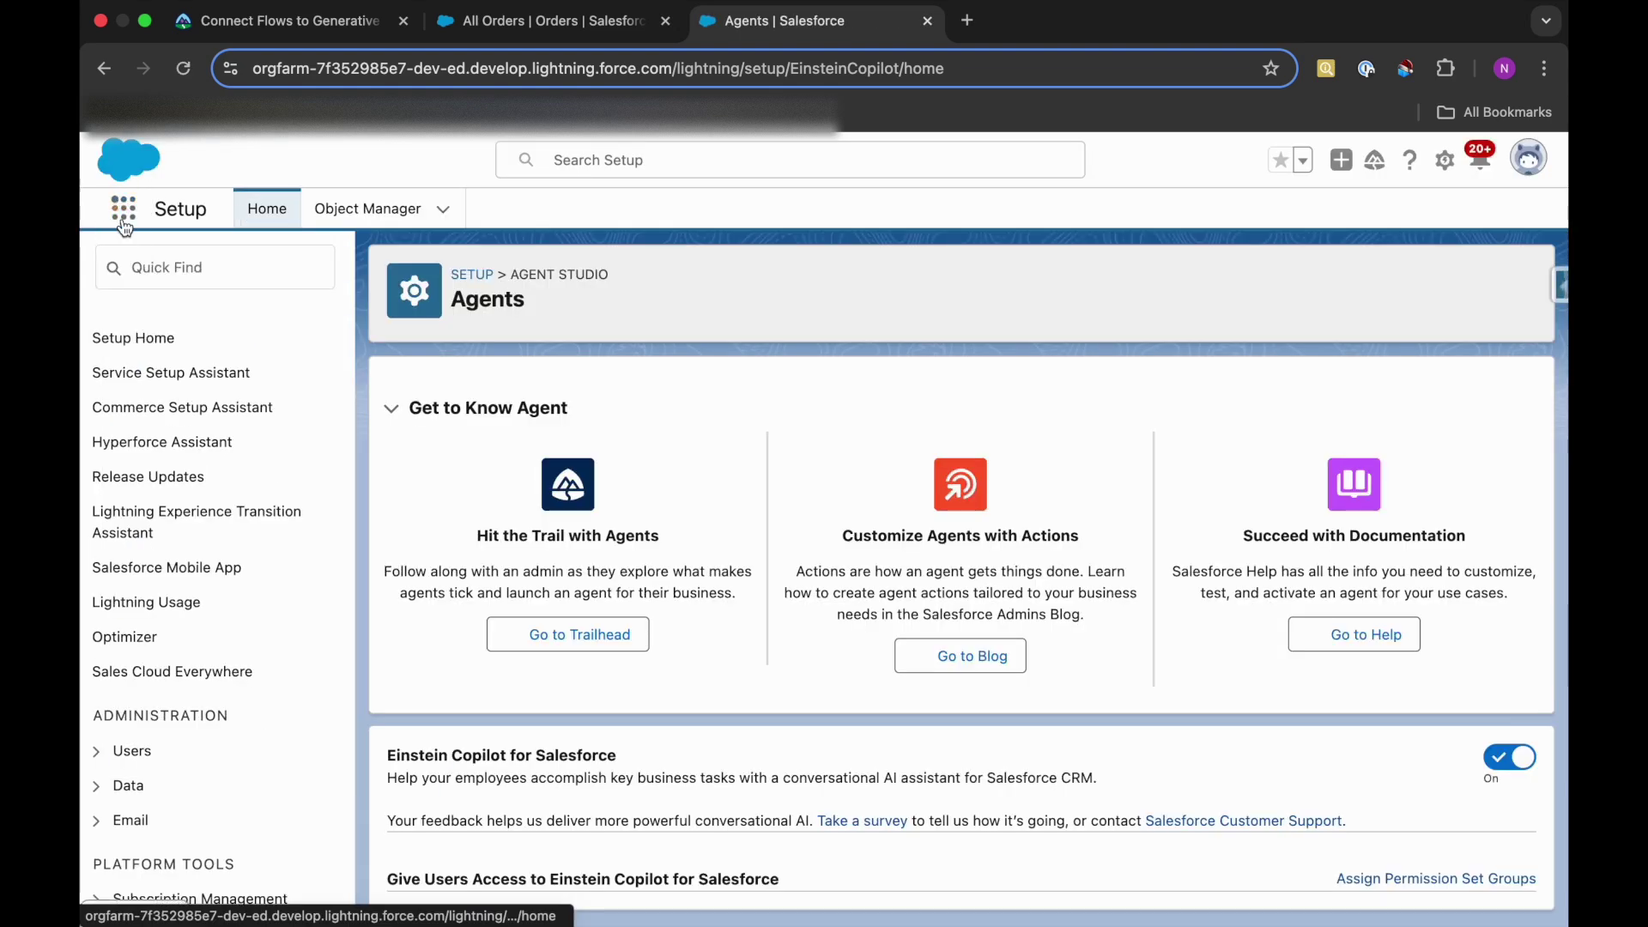
click(124, 208)
text(Sale)
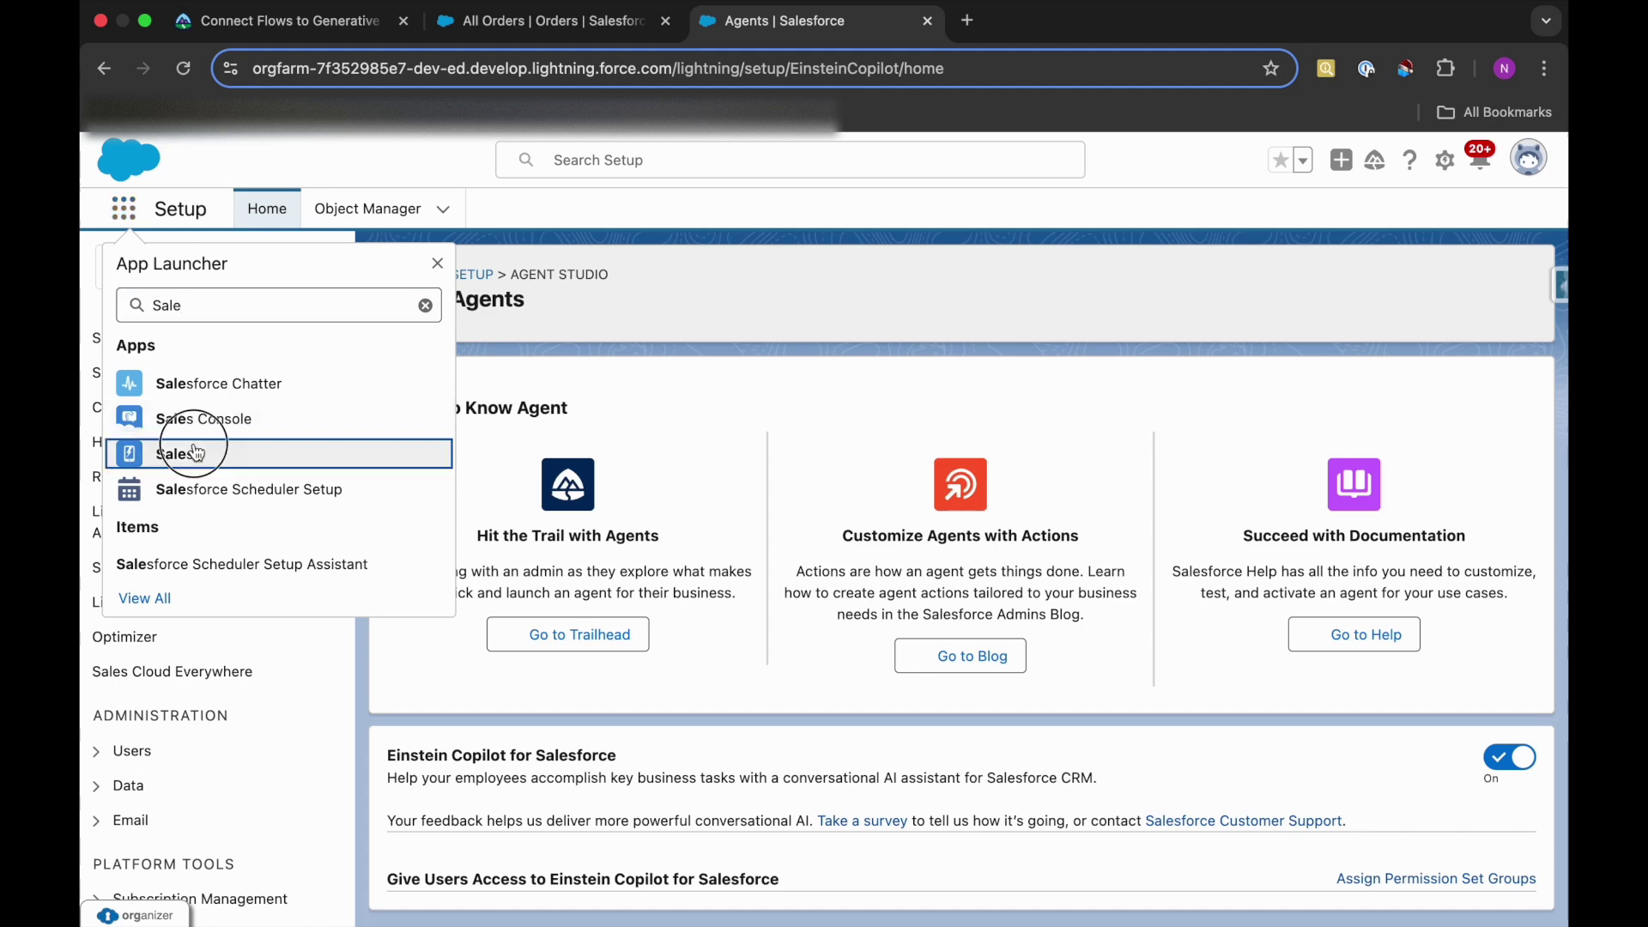
click(171, 453)
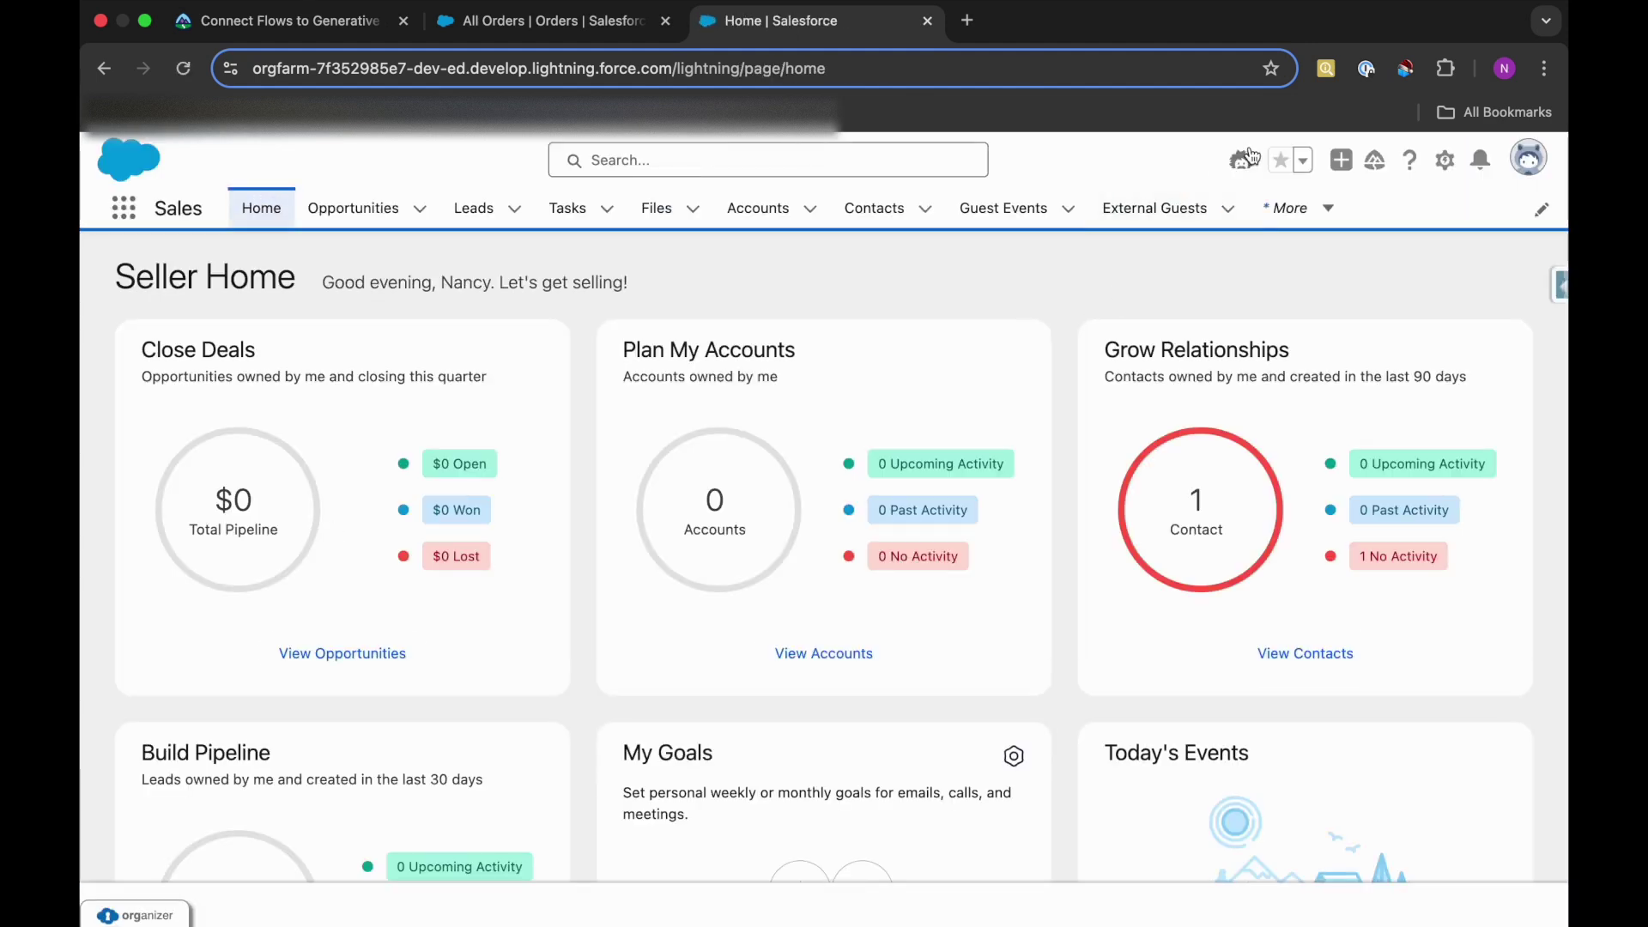
click(1241, 161)
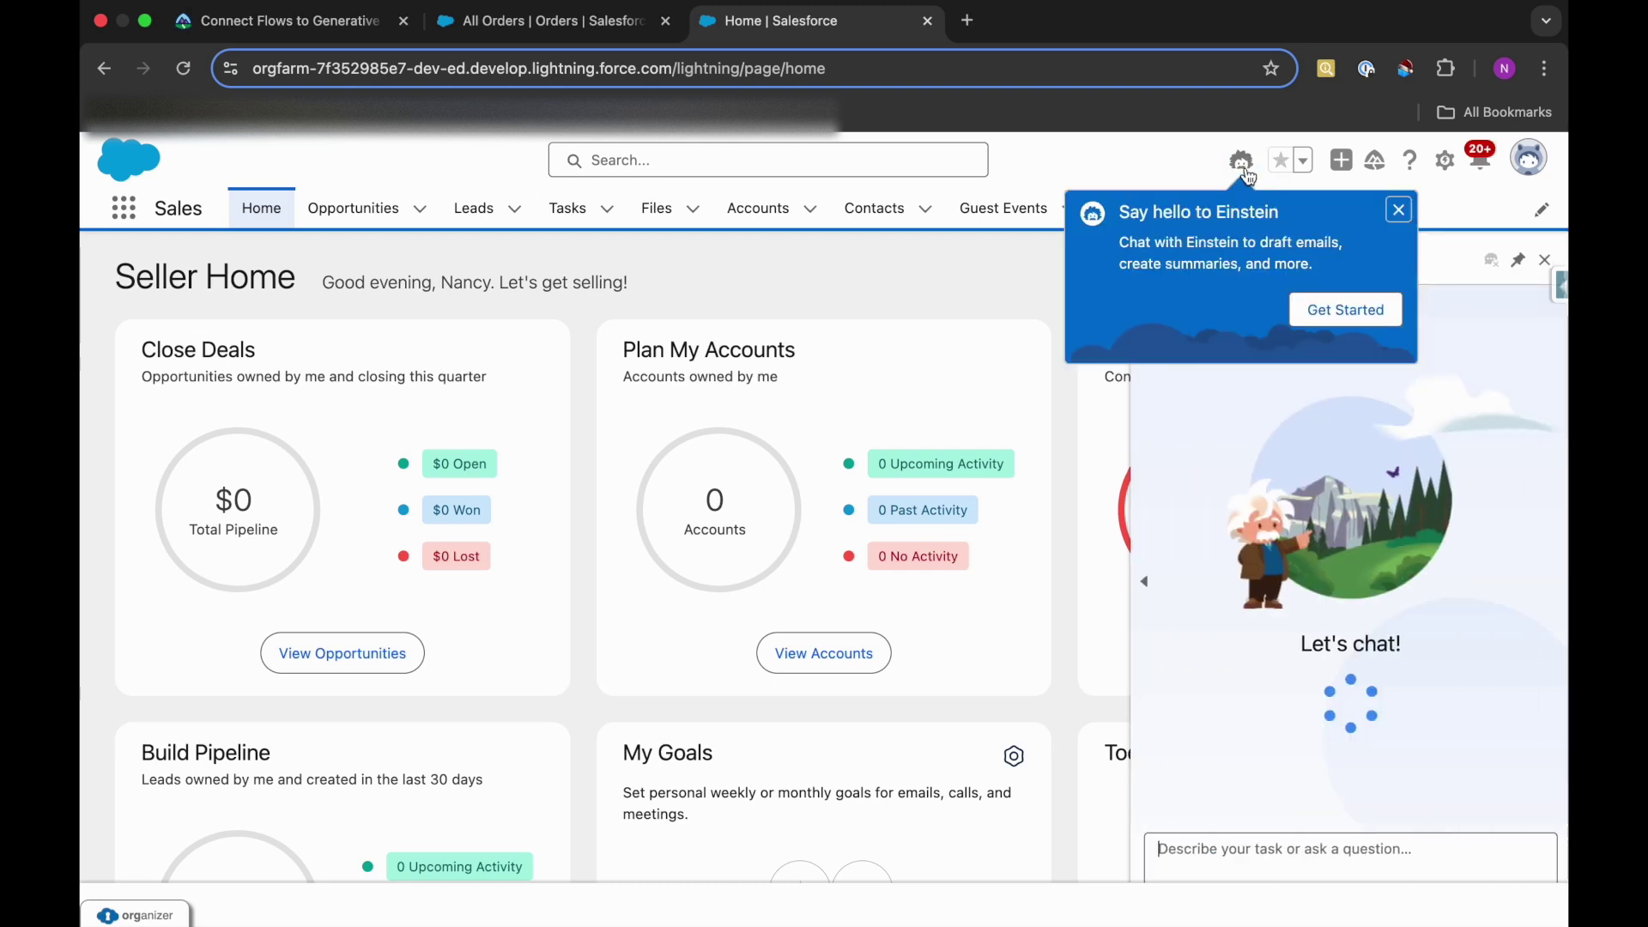
click(1346, 310)
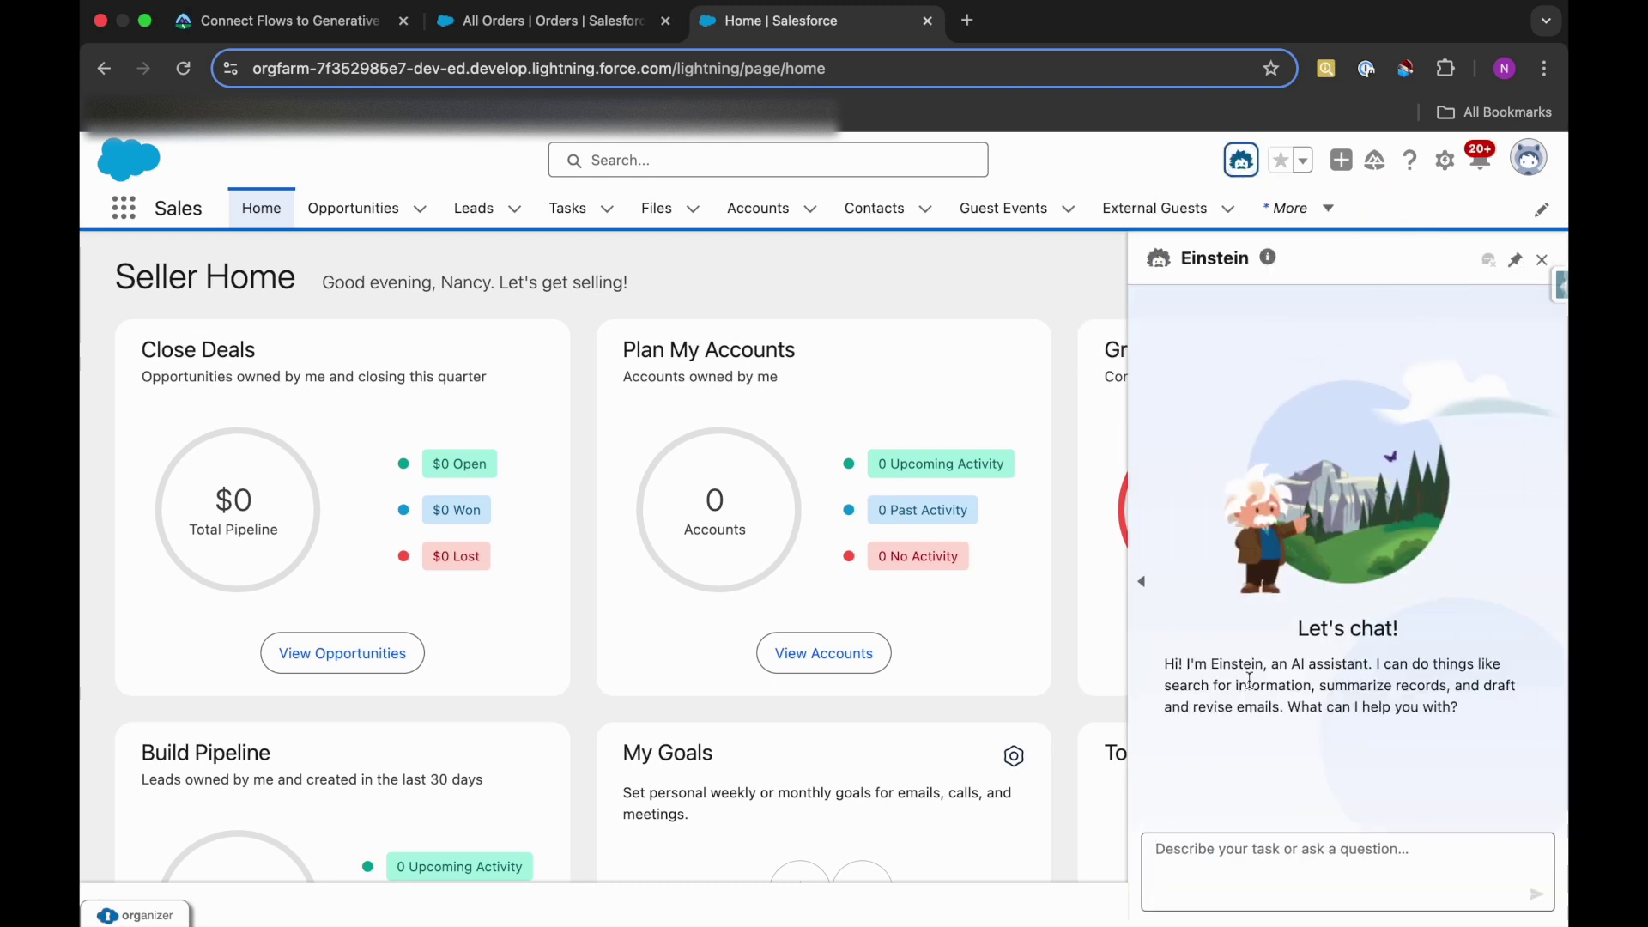
- Copy the lesson question 'What is the order with the most recent order start date?'
click(284, 21)
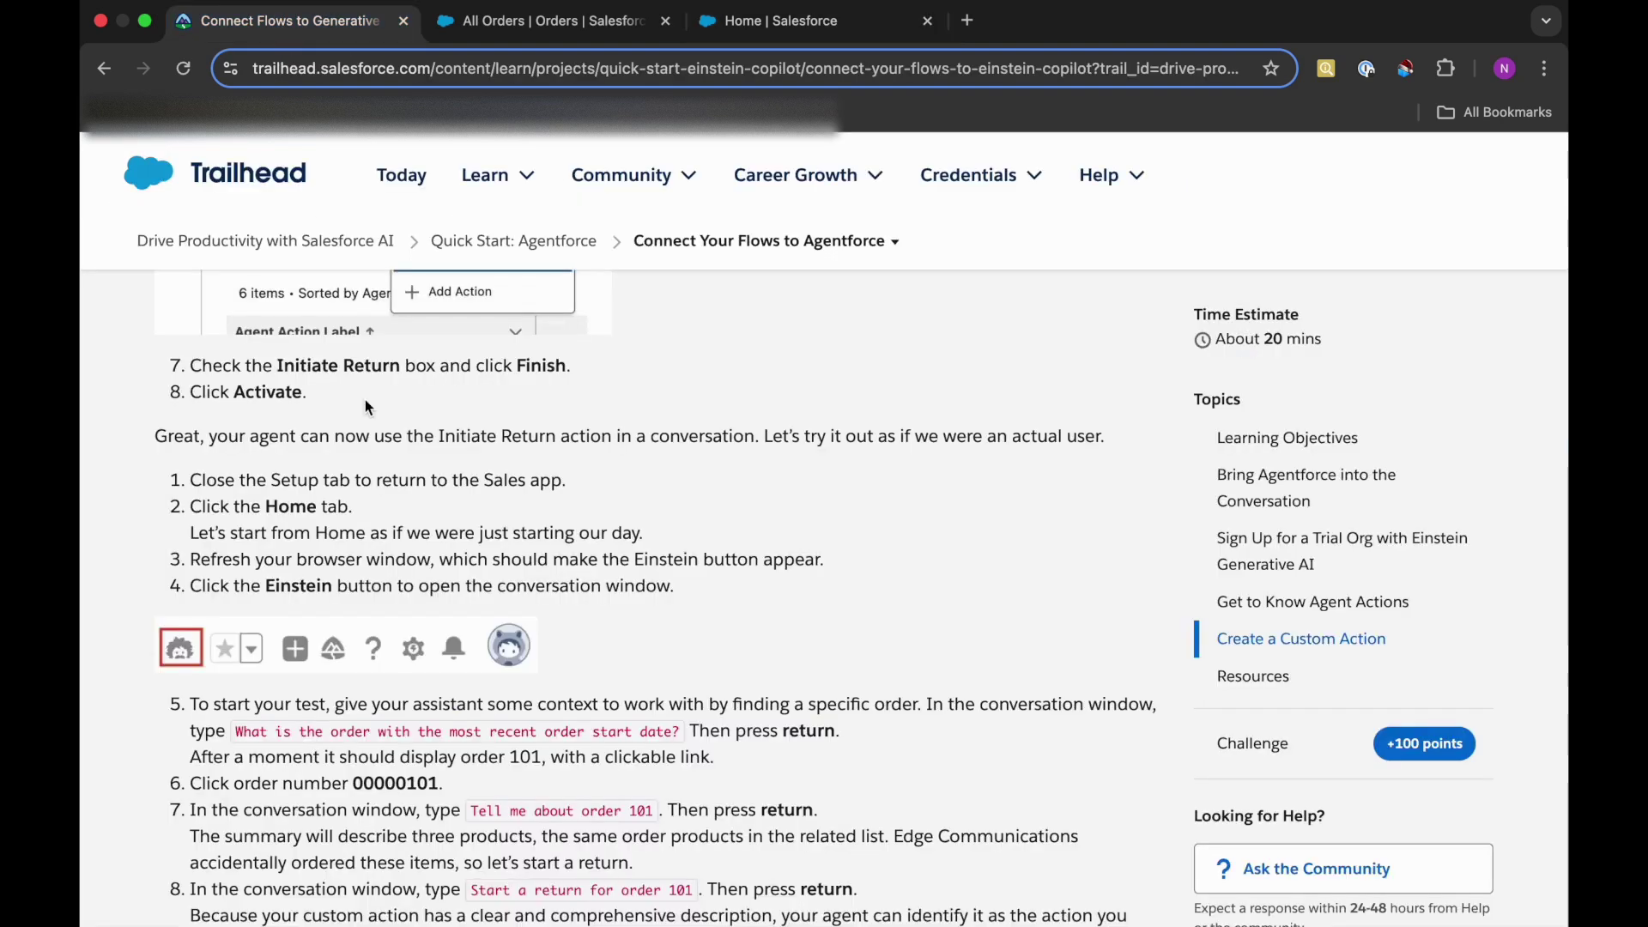
scroll(427, 624, down, 3)
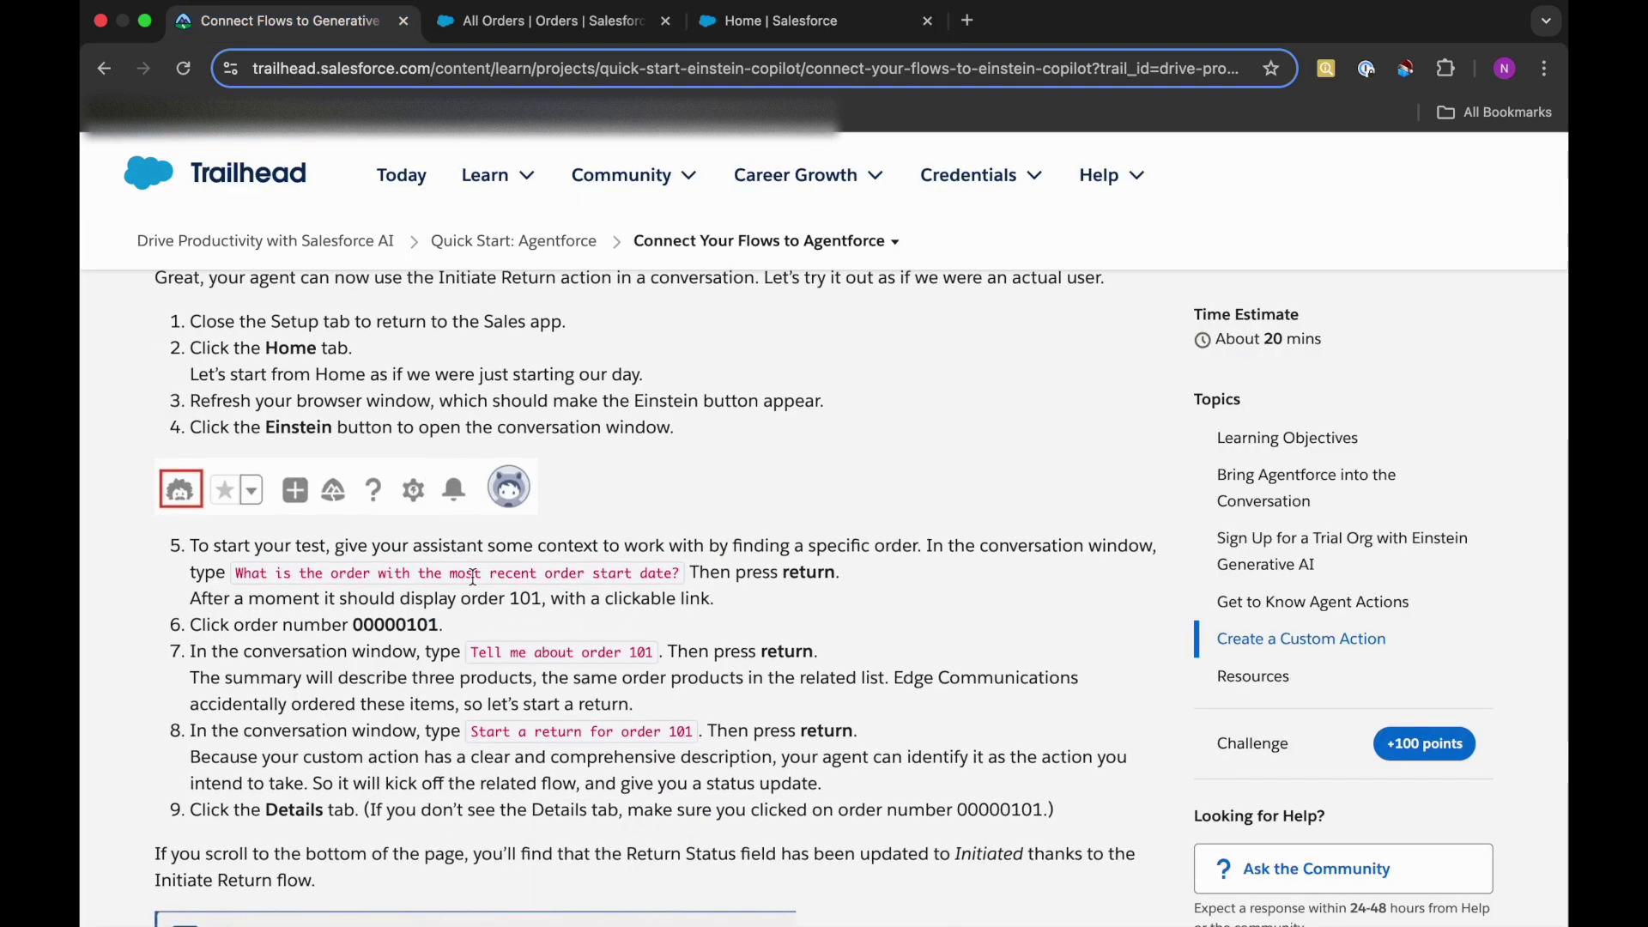
drag(237, 573, 687, 587)
key(super+c)
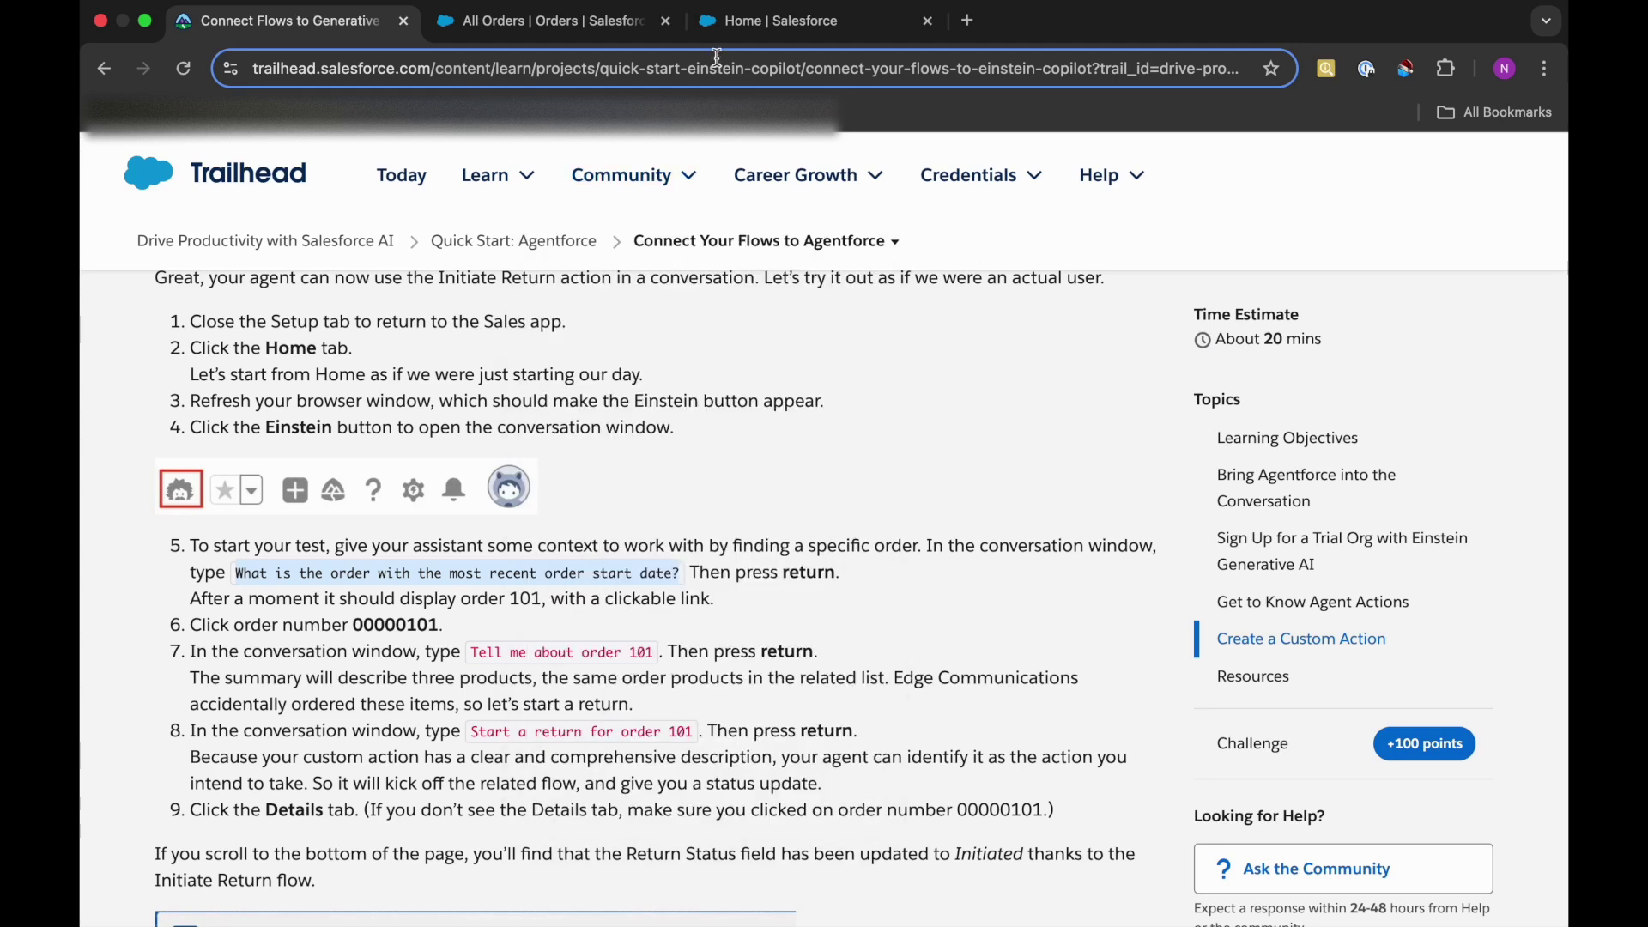
click(772, 22)
- Ask Einstein 'What is the order with the most recent order start date?'
click(1303, 852)
key(super+v)
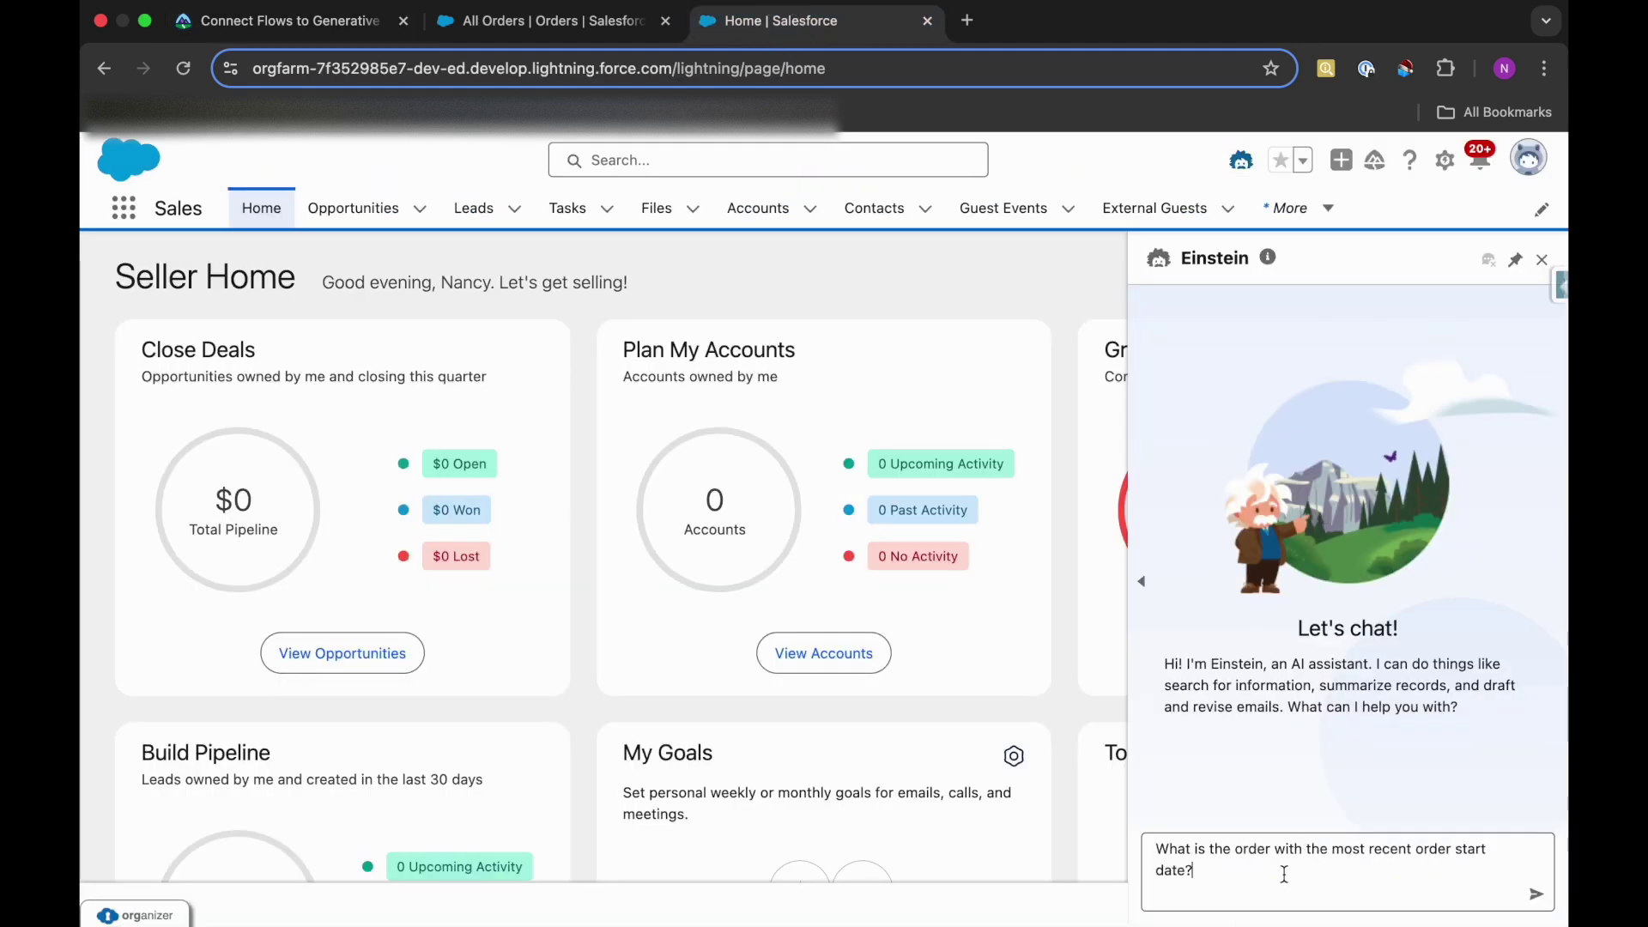
click(1535, 894)
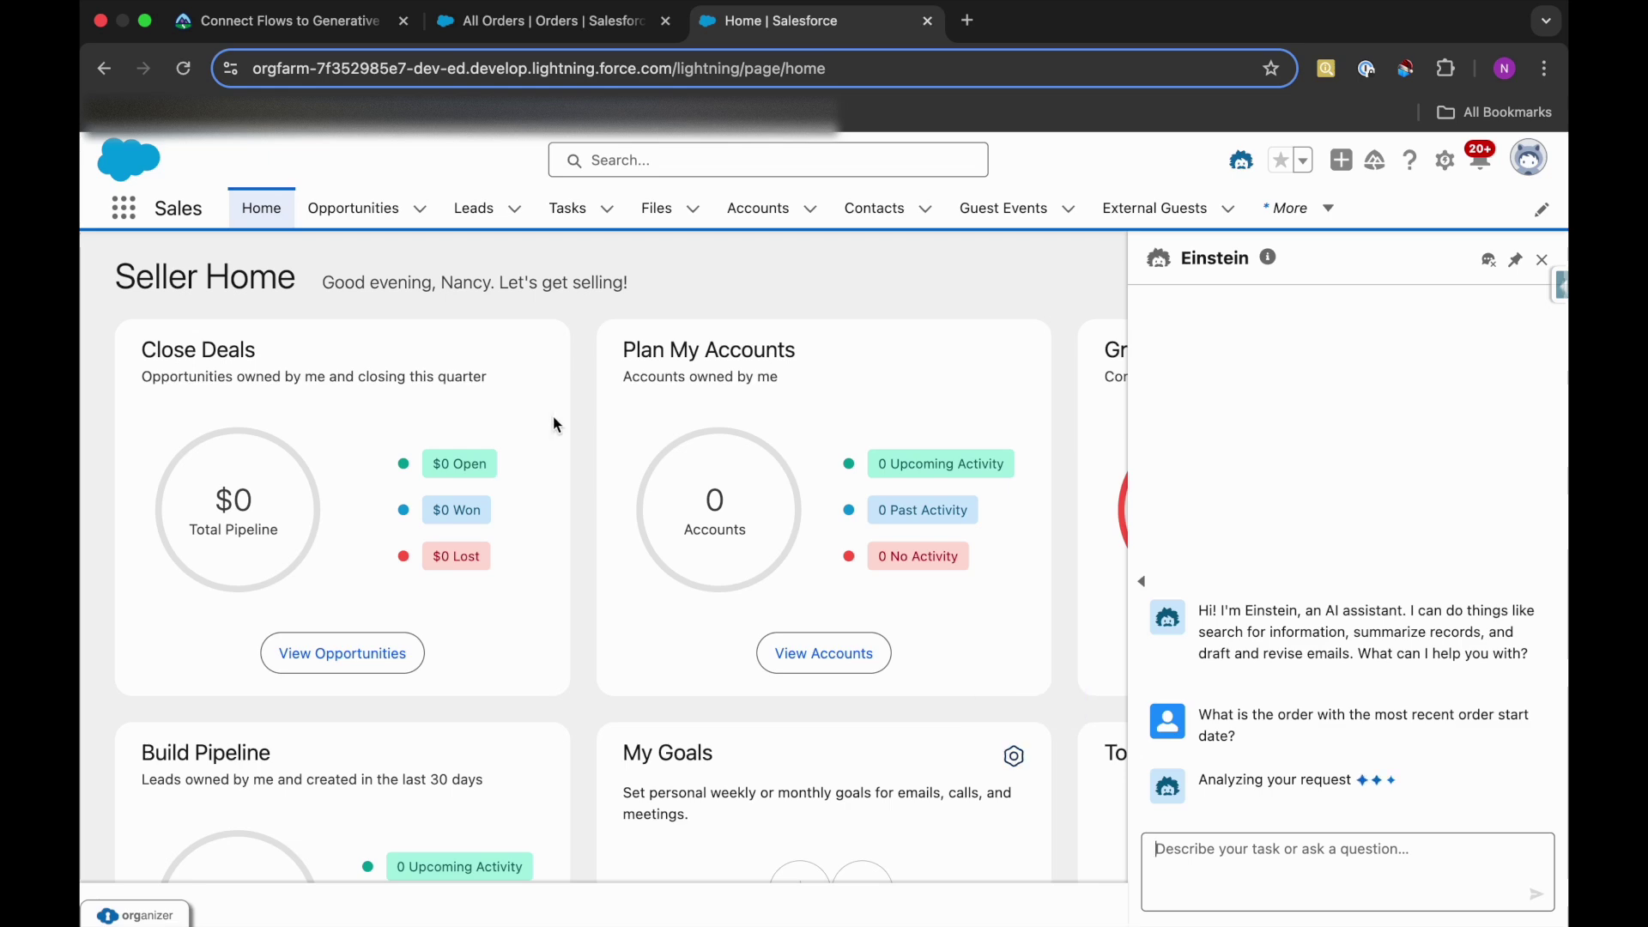
- Open order 00000101 from Einstein's reply card
click(283, 20)
scroll(470, 626, down, 1)
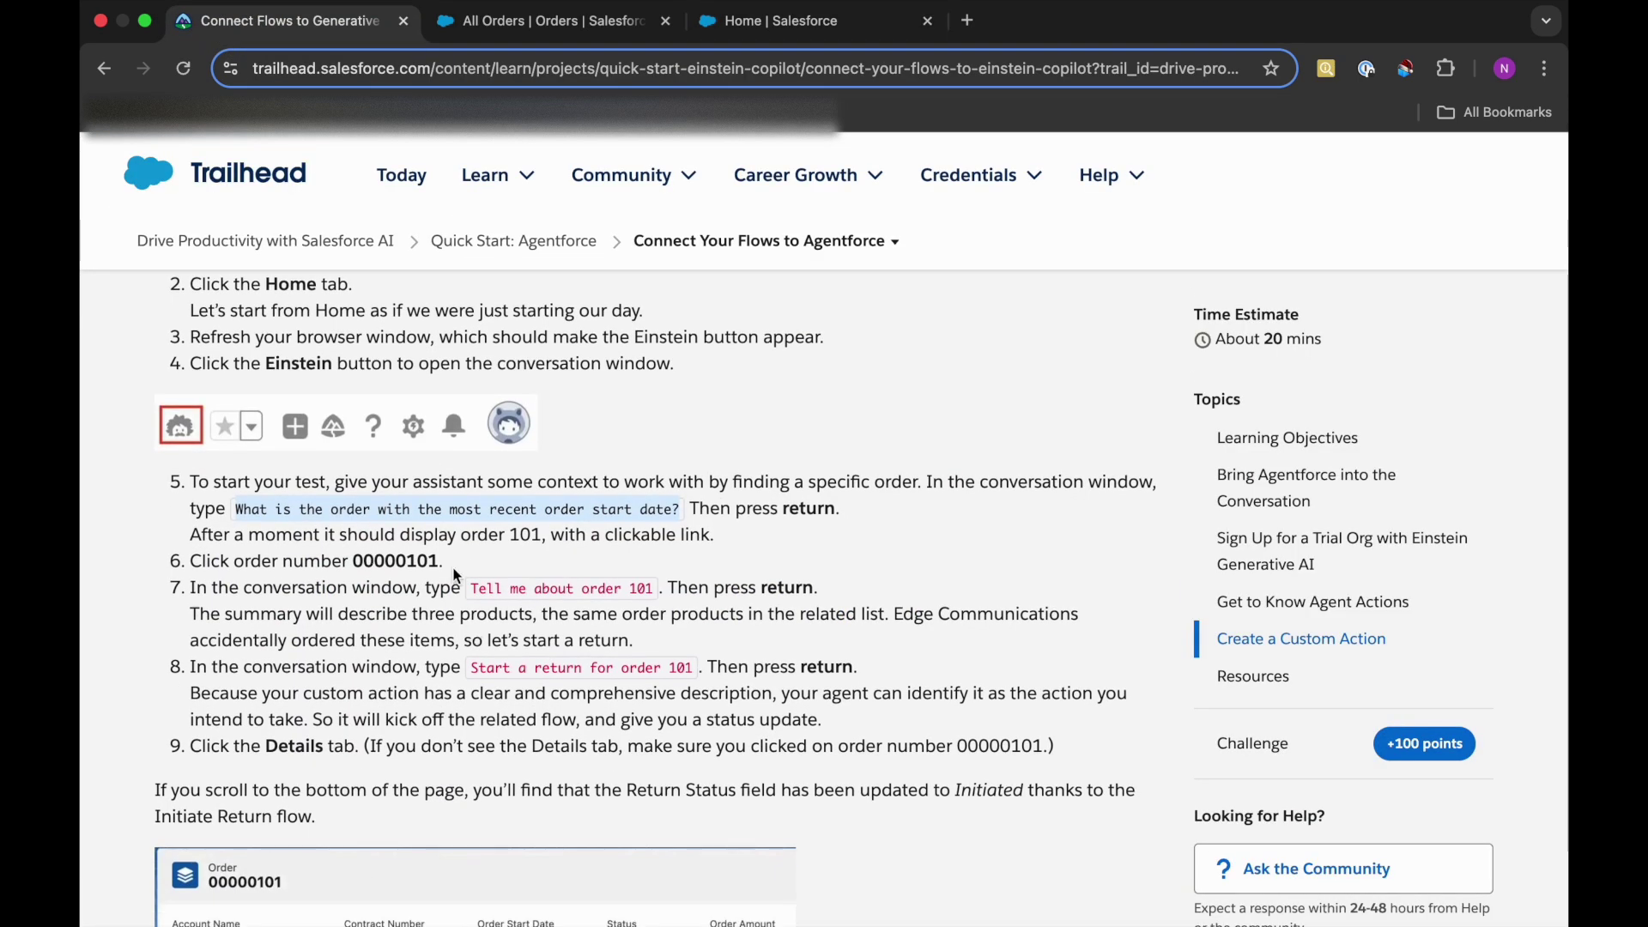
click(745, 26)
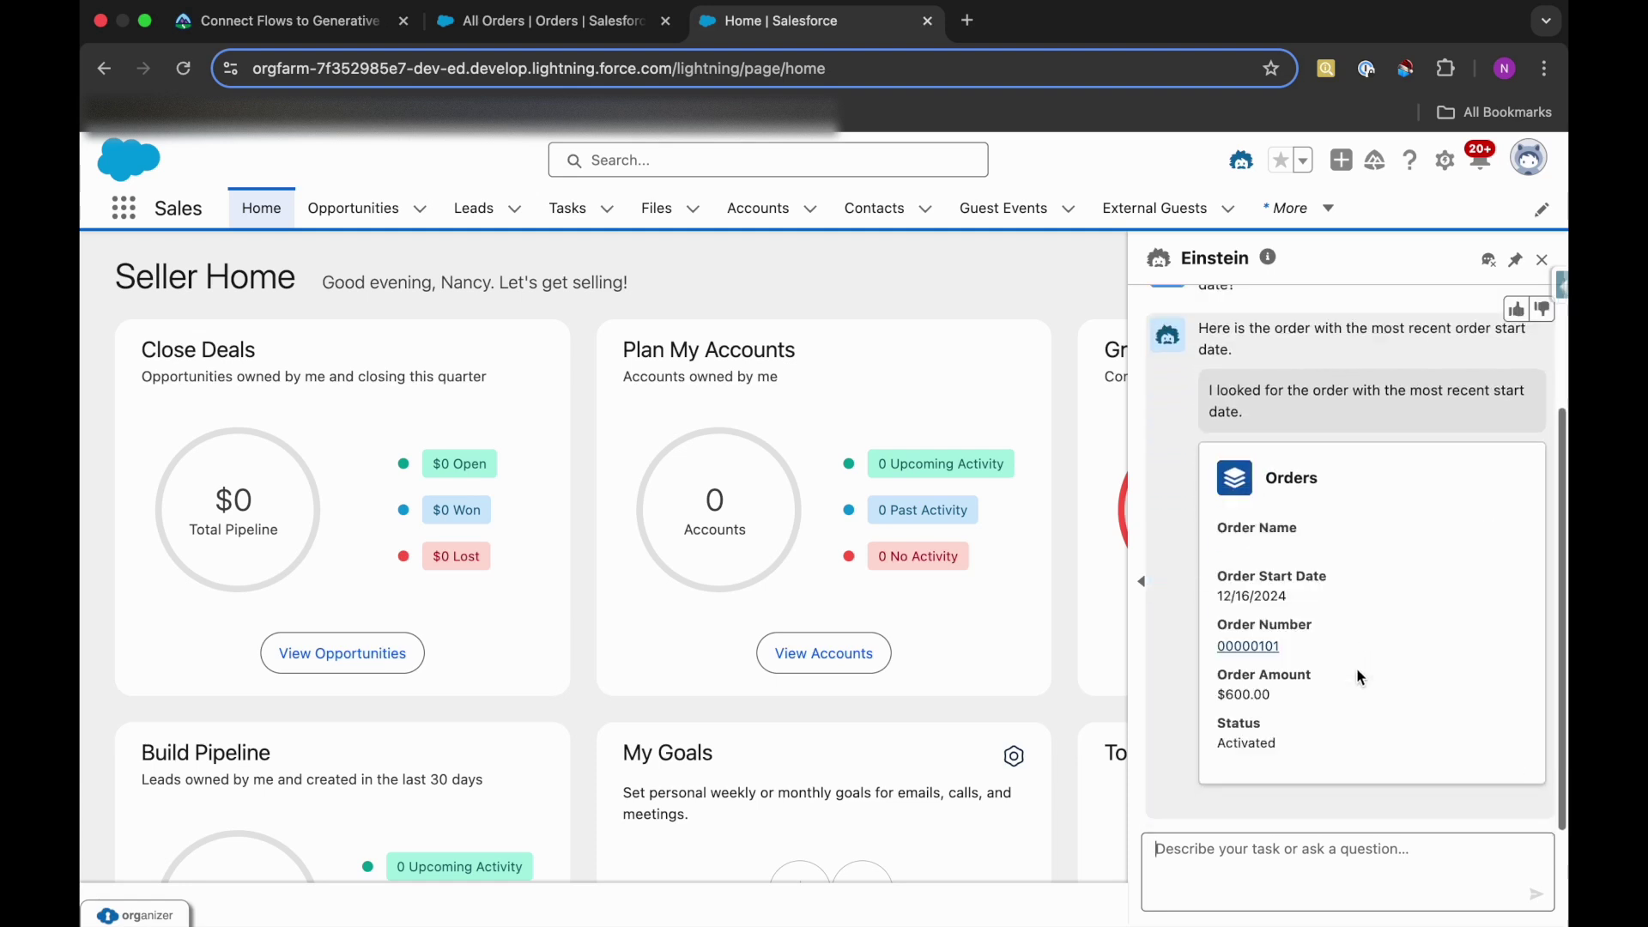
click(1260, 651)
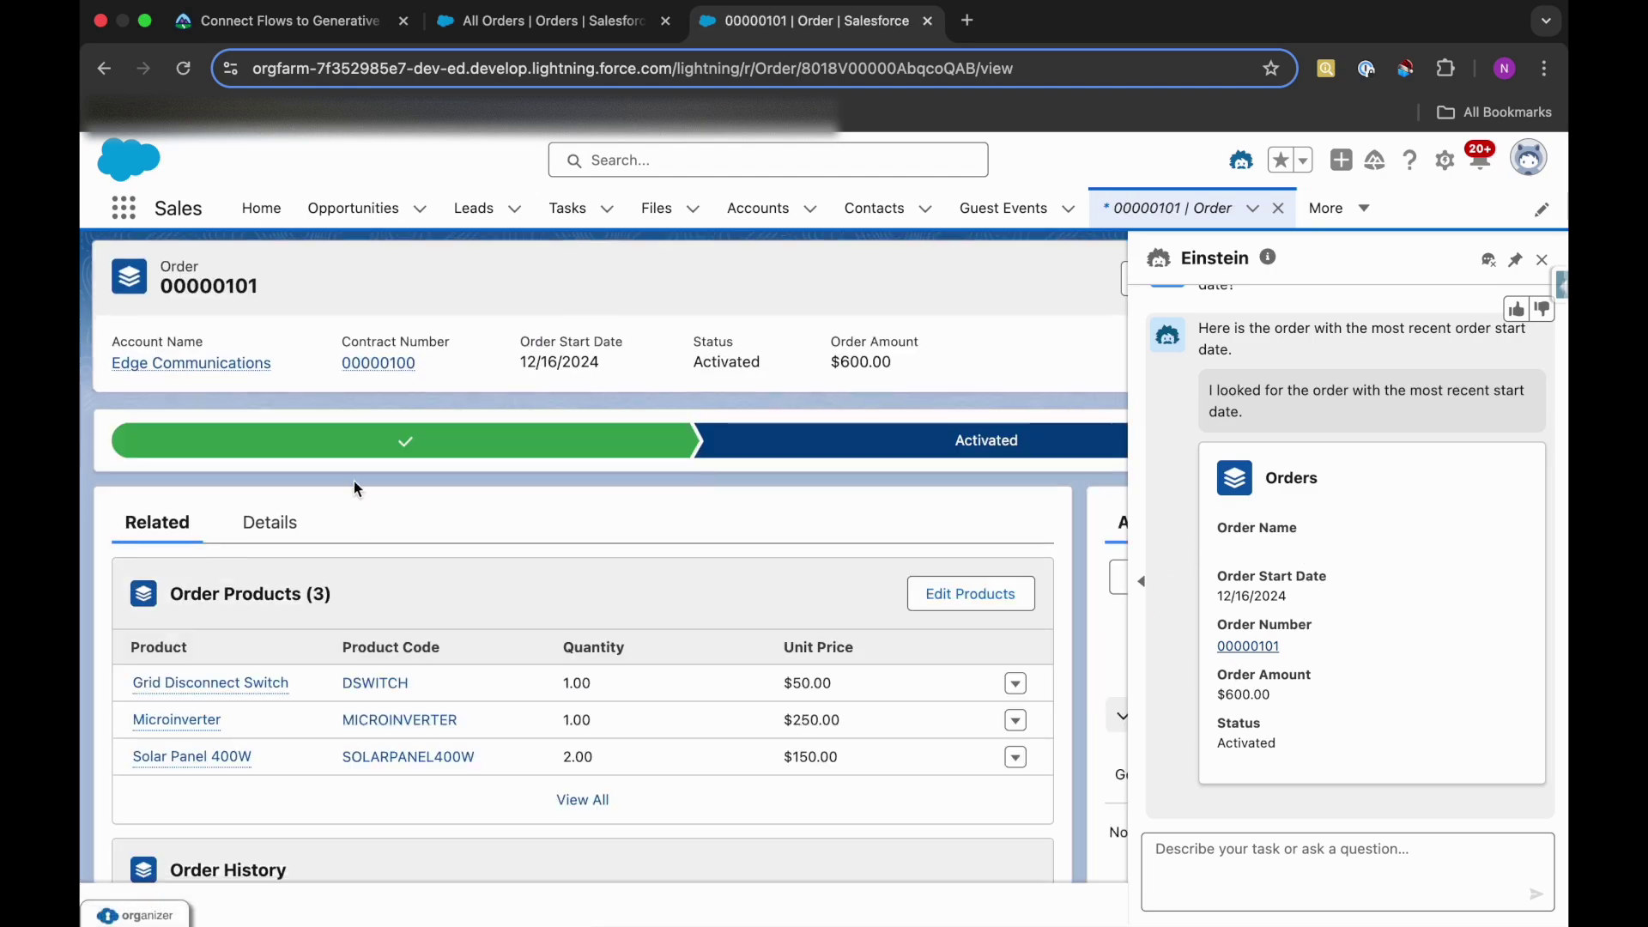
- Send Einstein the lesson prompt 'Tell me about order 101'
click(231, 31)
scroll(310, 622, down, 1)
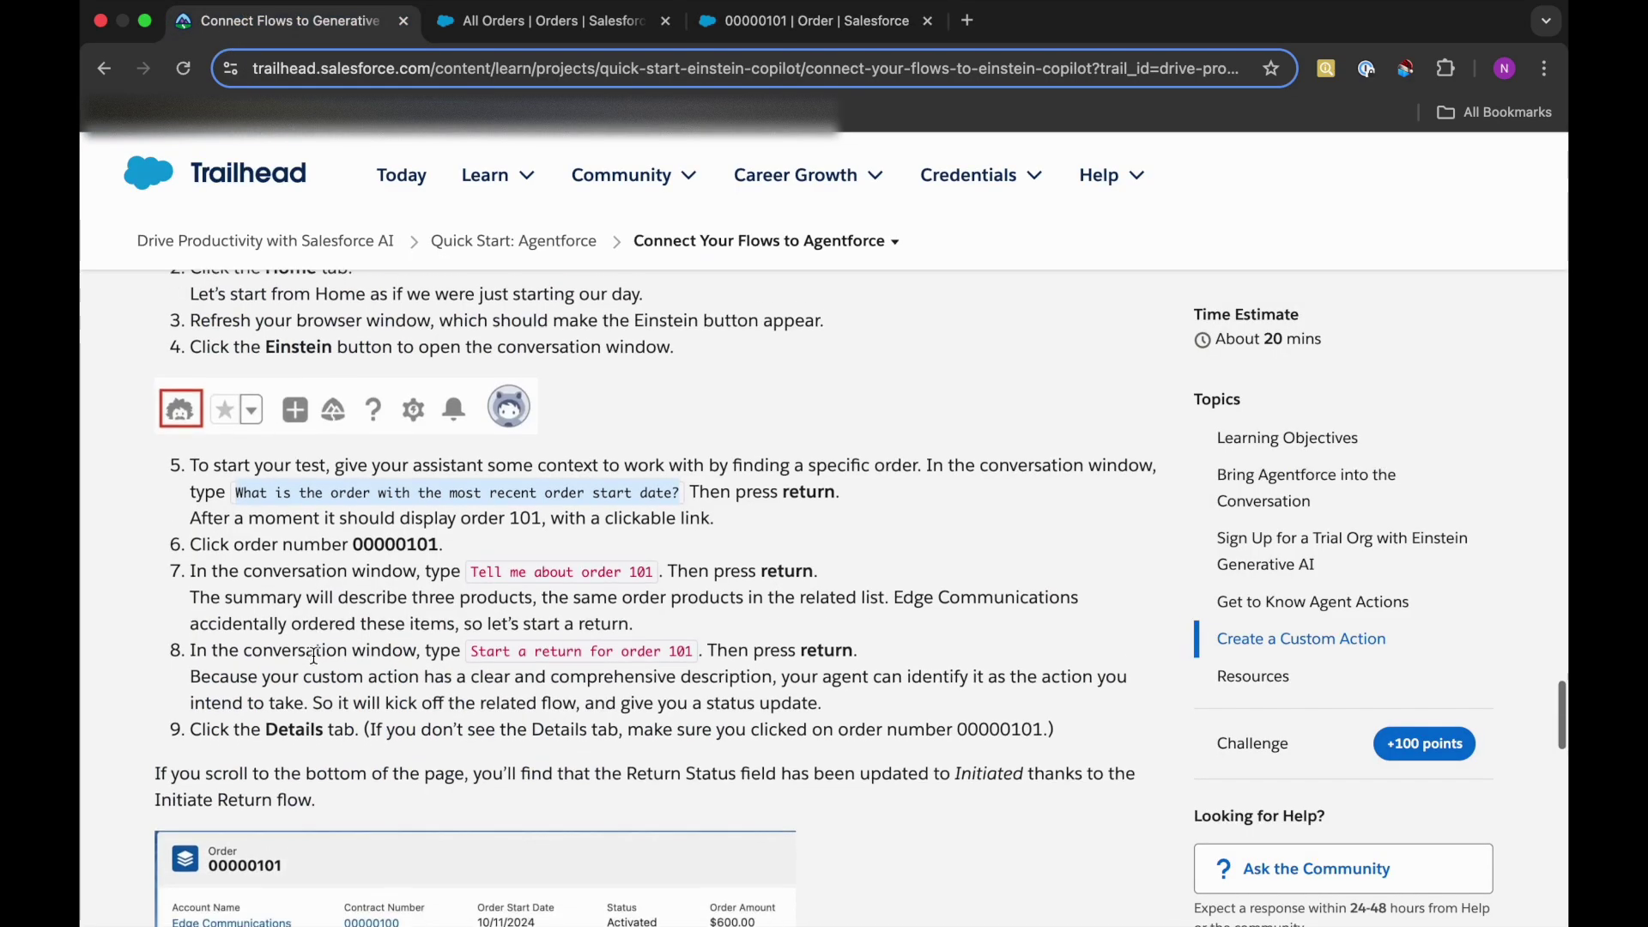
drag(472, 558, 660, 580)
key(super+c)
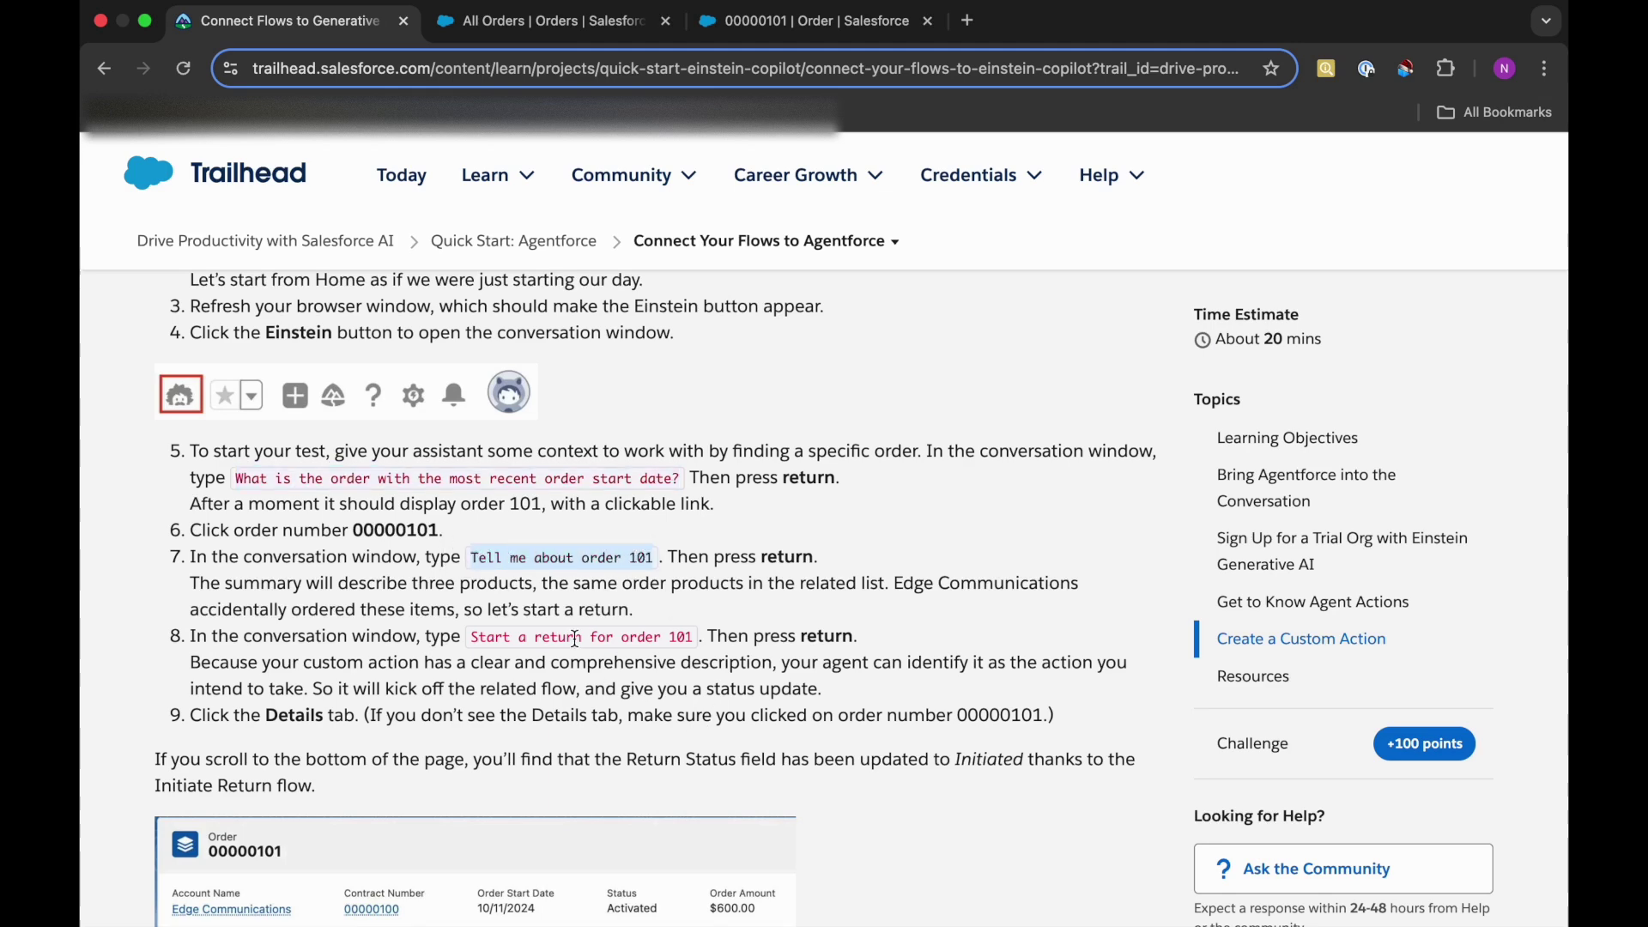
click(754, 26)
click(1236, 863)
key(super+v)
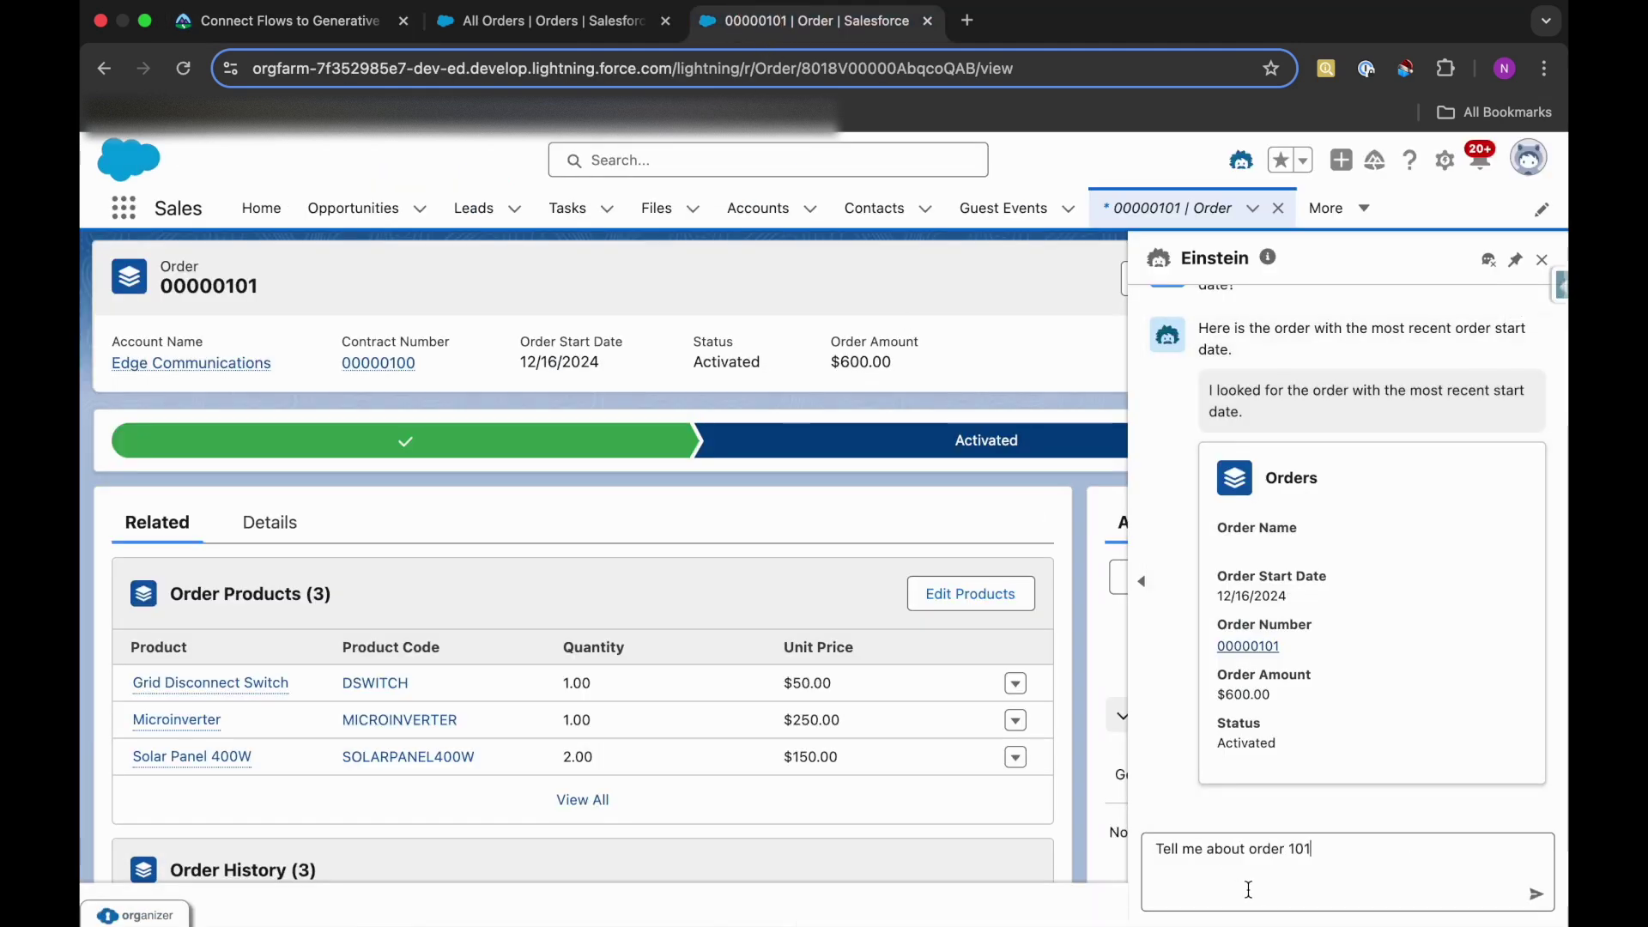
click(1536, 894)
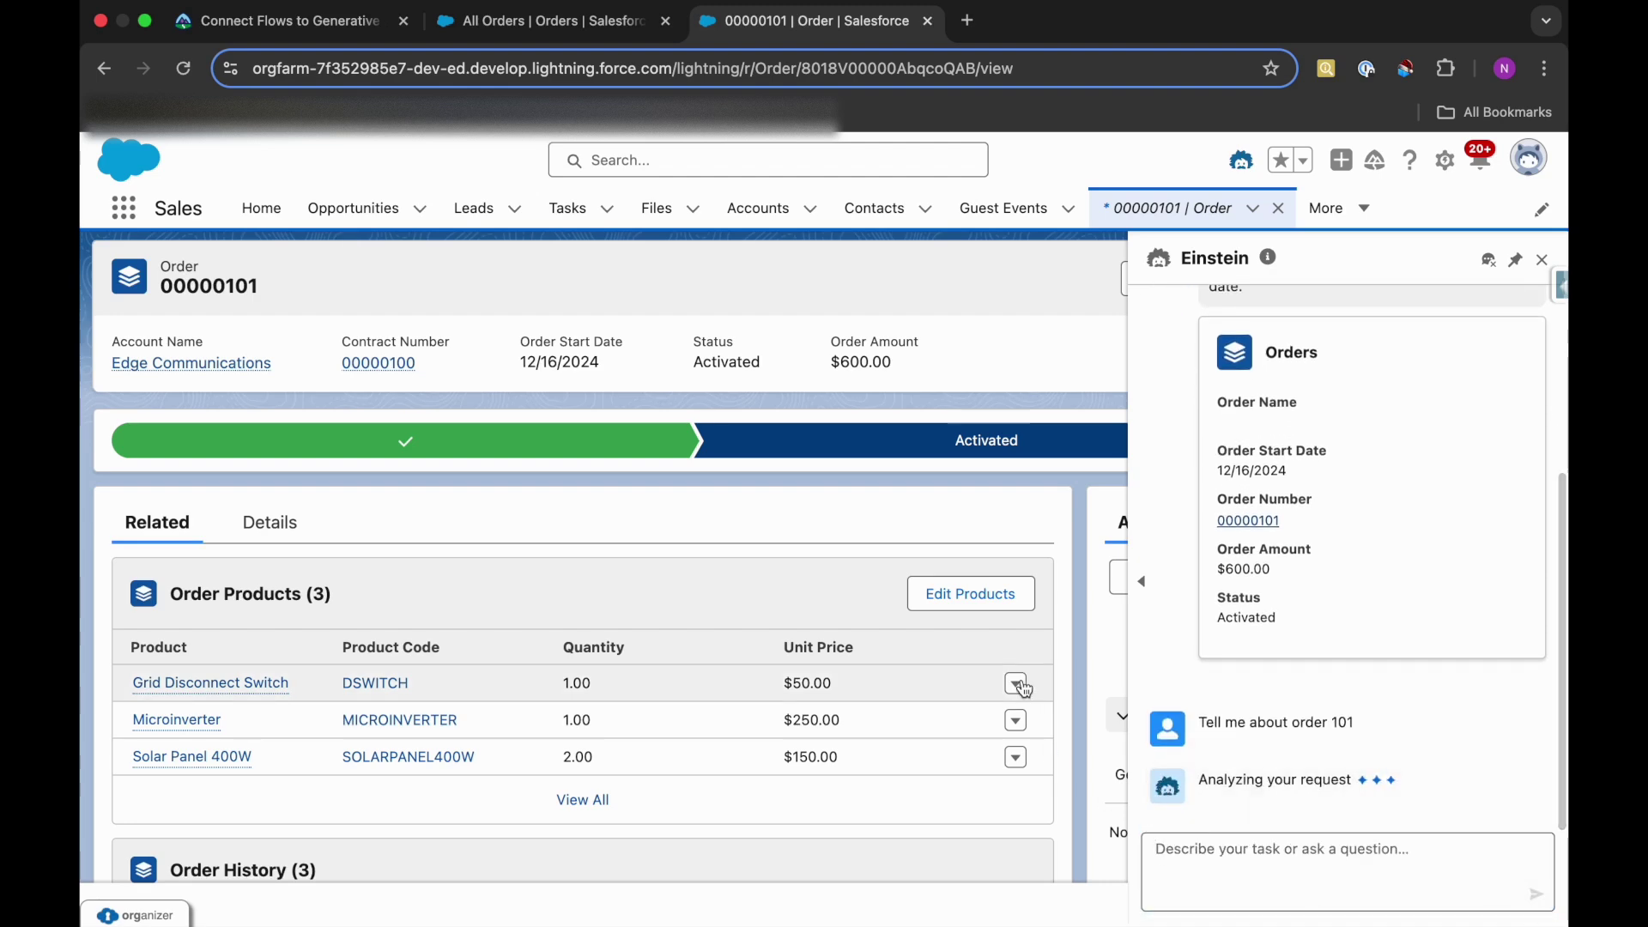
- Send Einstein the lesson prompt 'Start a return for order 101'
click(290, 24)
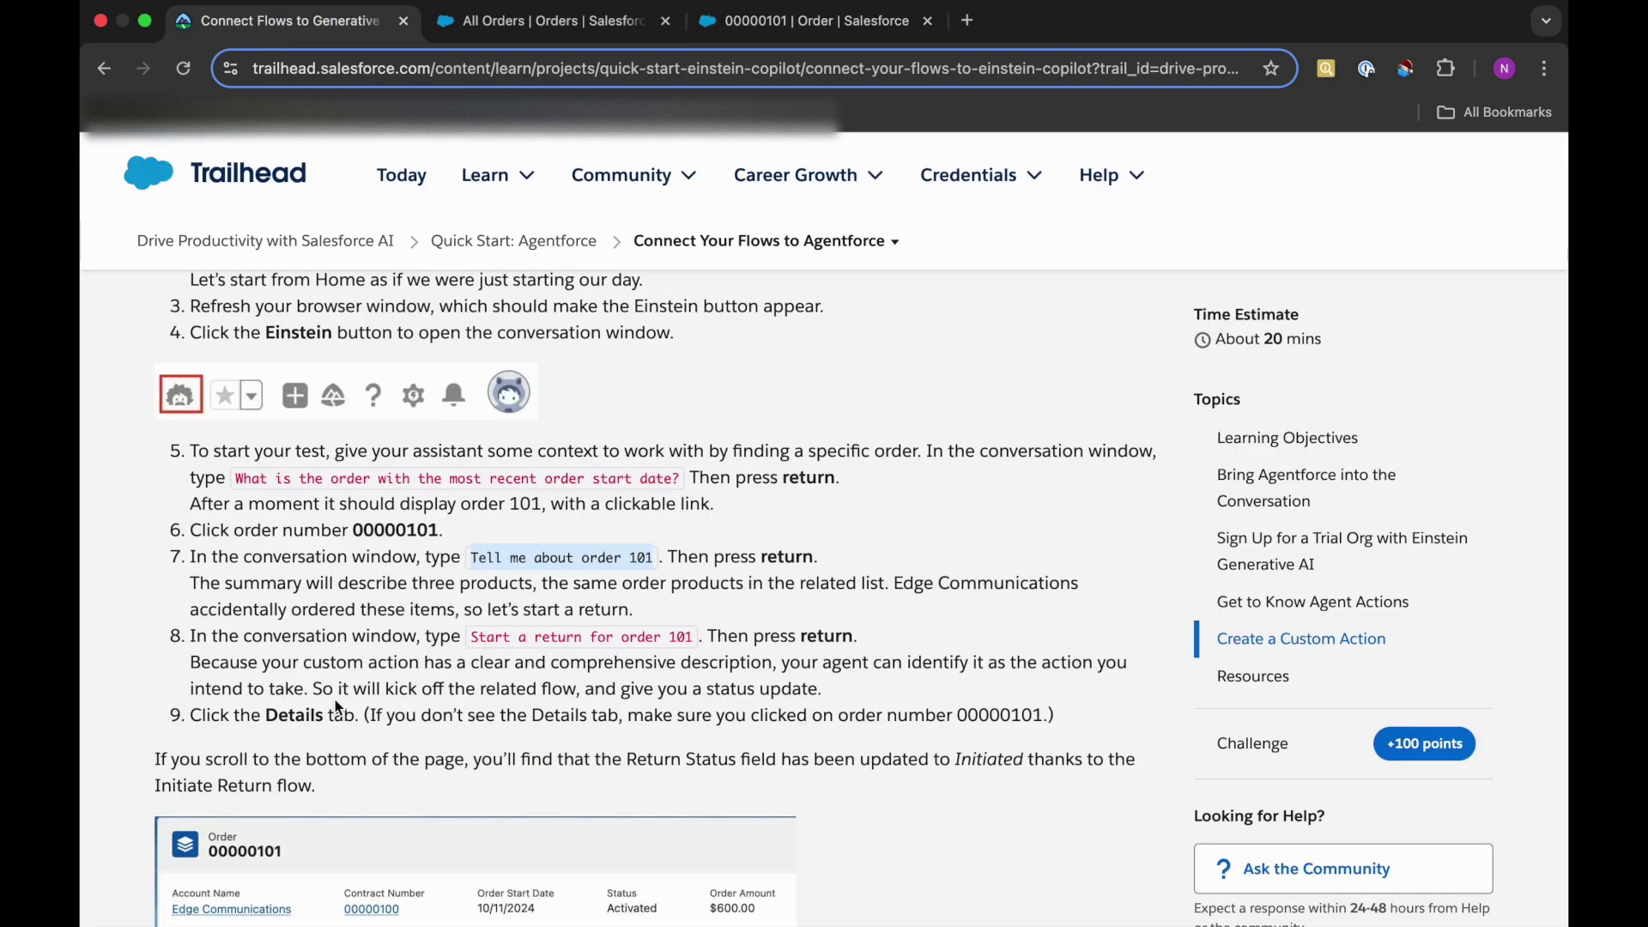
drag(470, 639, 695, 640)
key(ctrl+c)
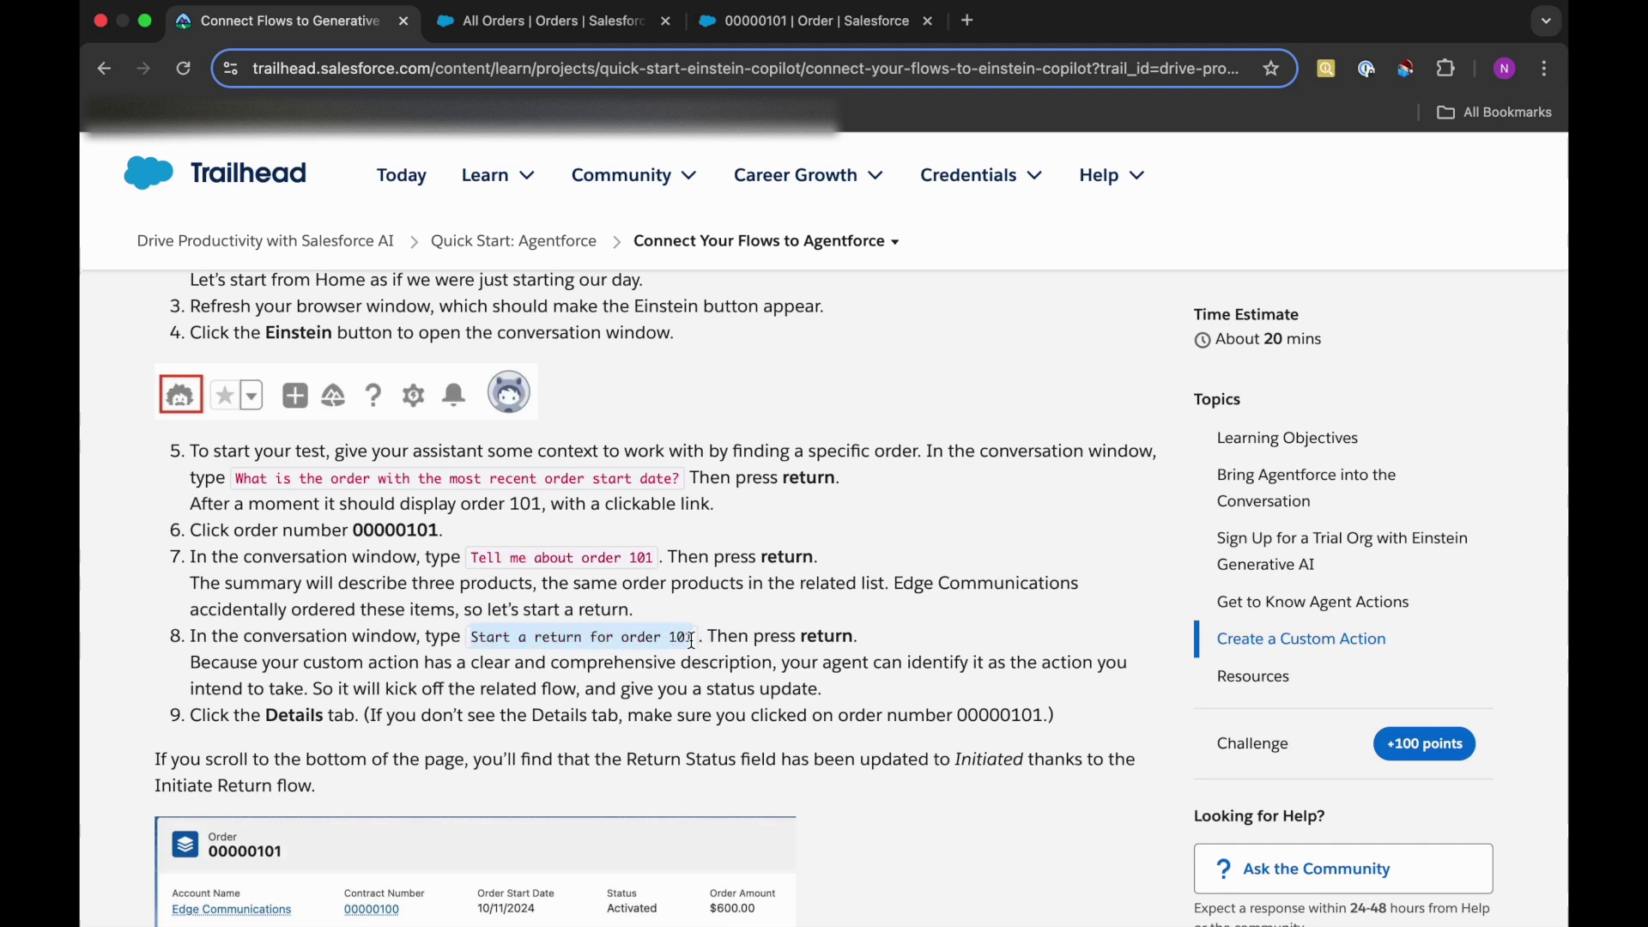
click(811, 21)
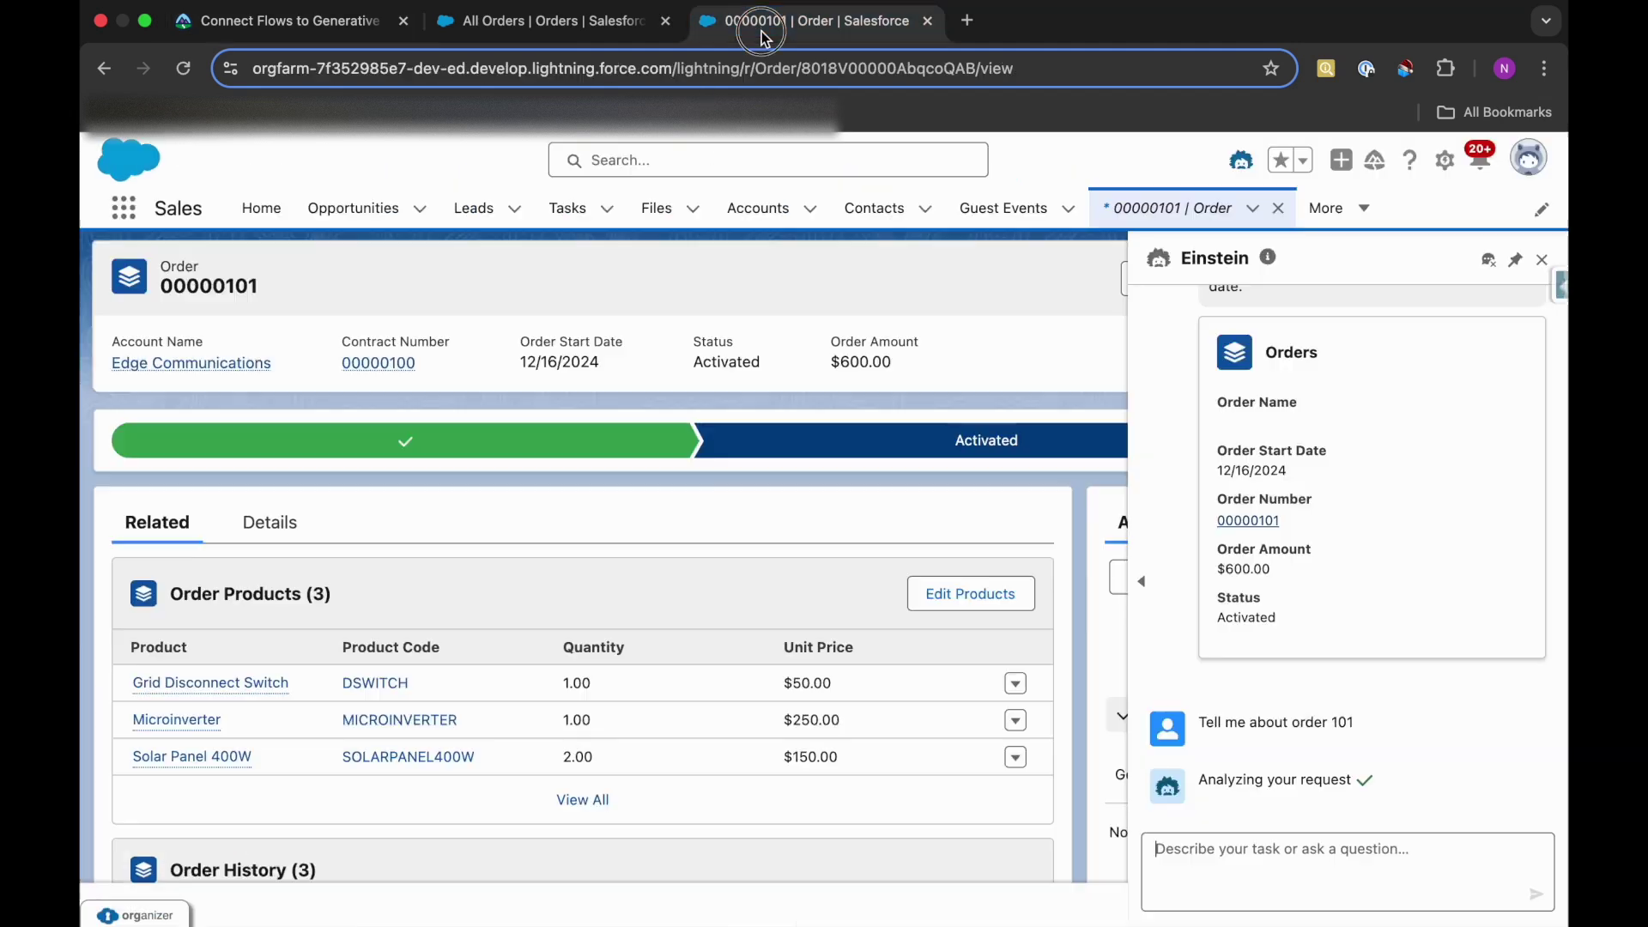
click(1297, 874)
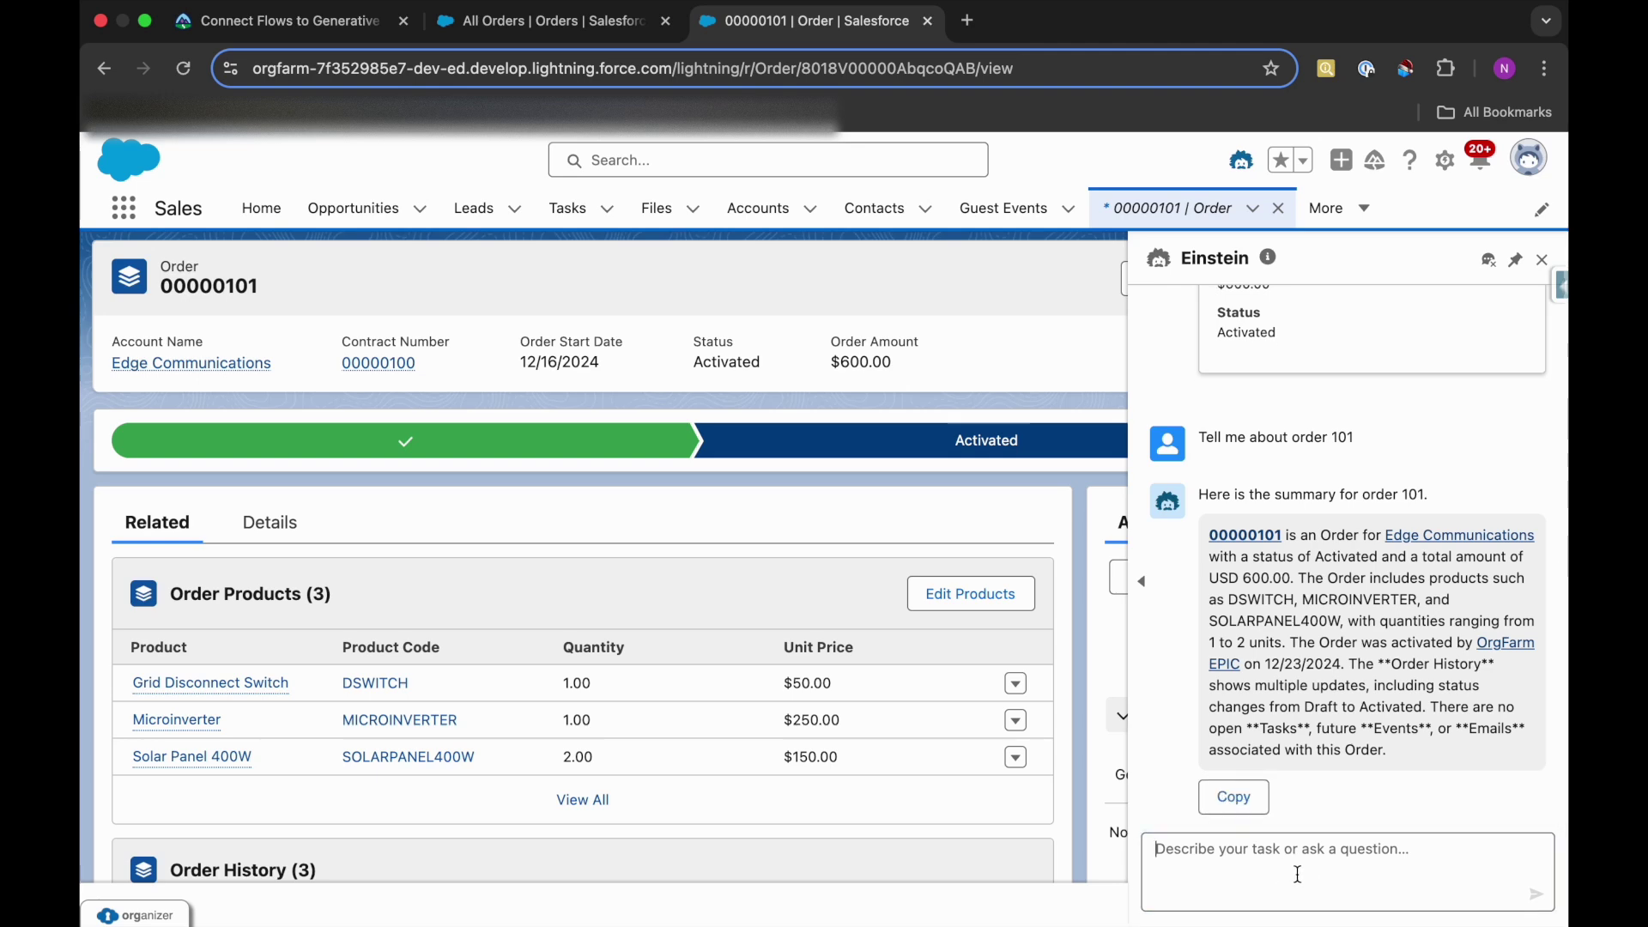
key(ctrl+v)
click(1535, 895)
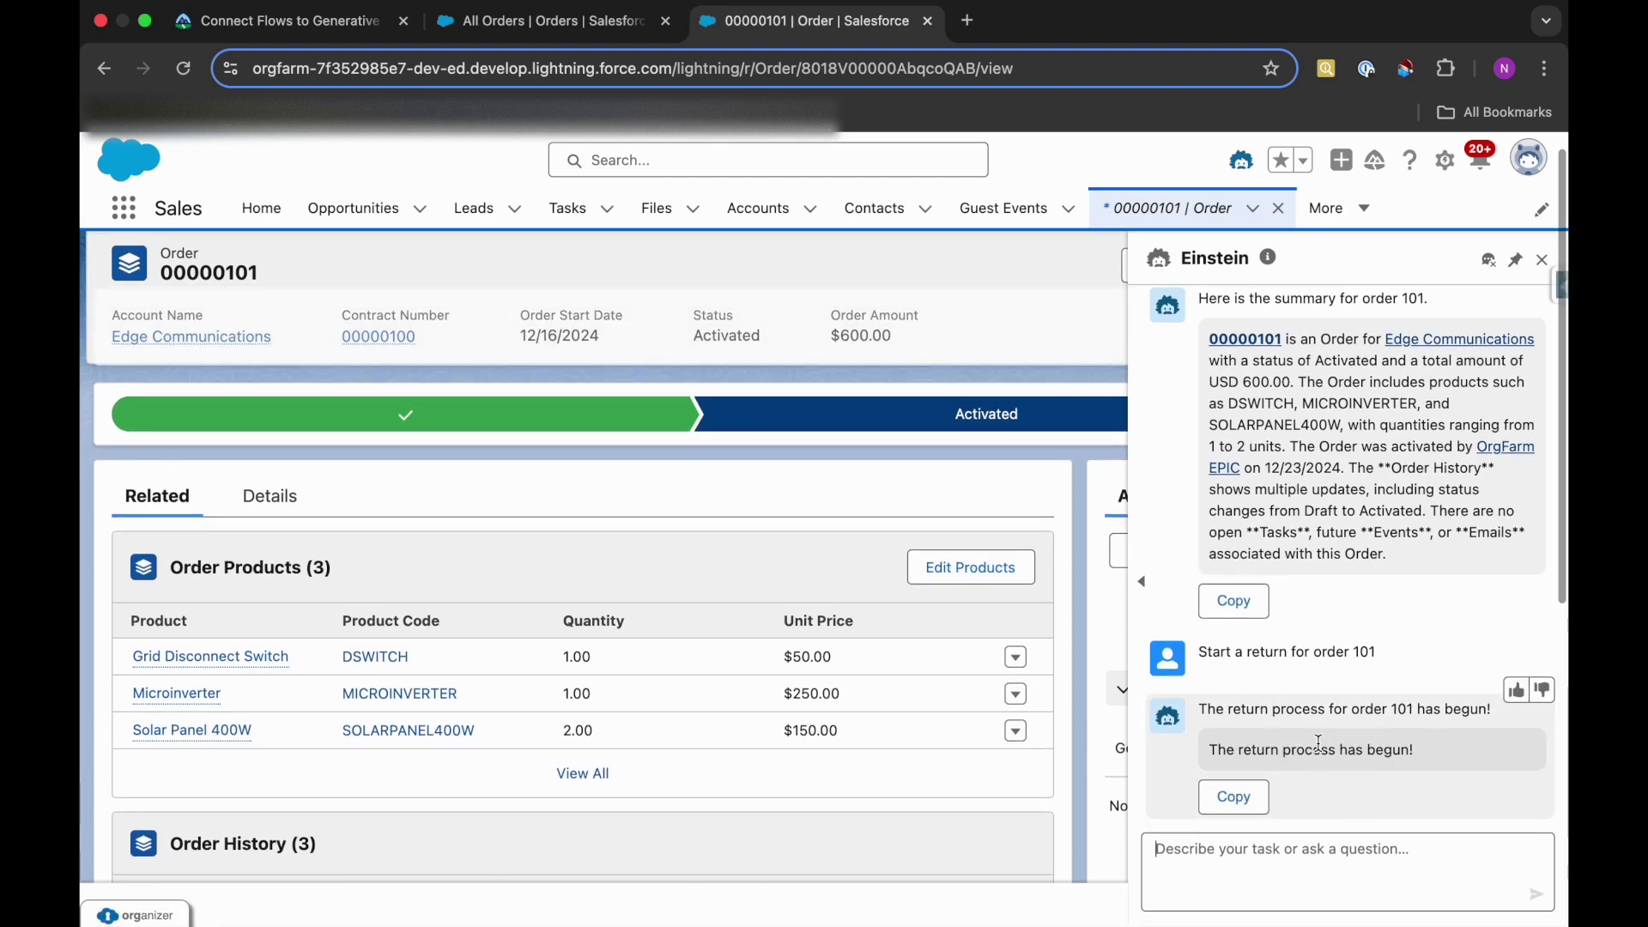
- Check Einstein's 'return process has begun' reply, read the lesson's Verify Step, then show order 00000101's Details
drag(1220, 750, 1457, 748)
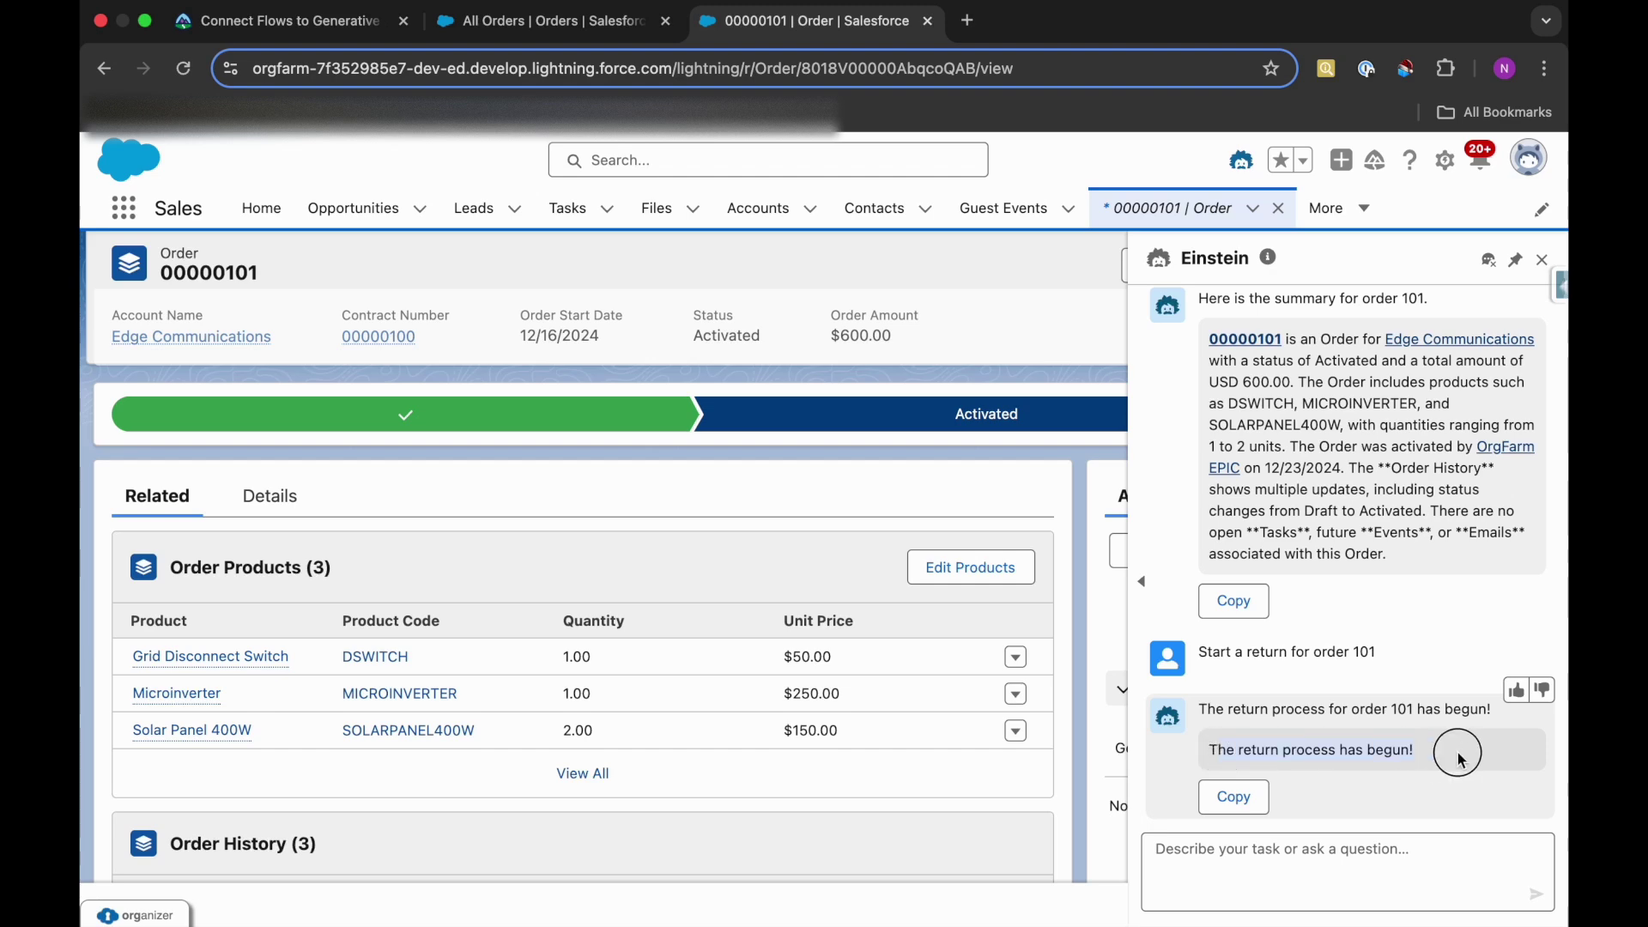
click(320, 25)
scroll(380, 665, down, 1)
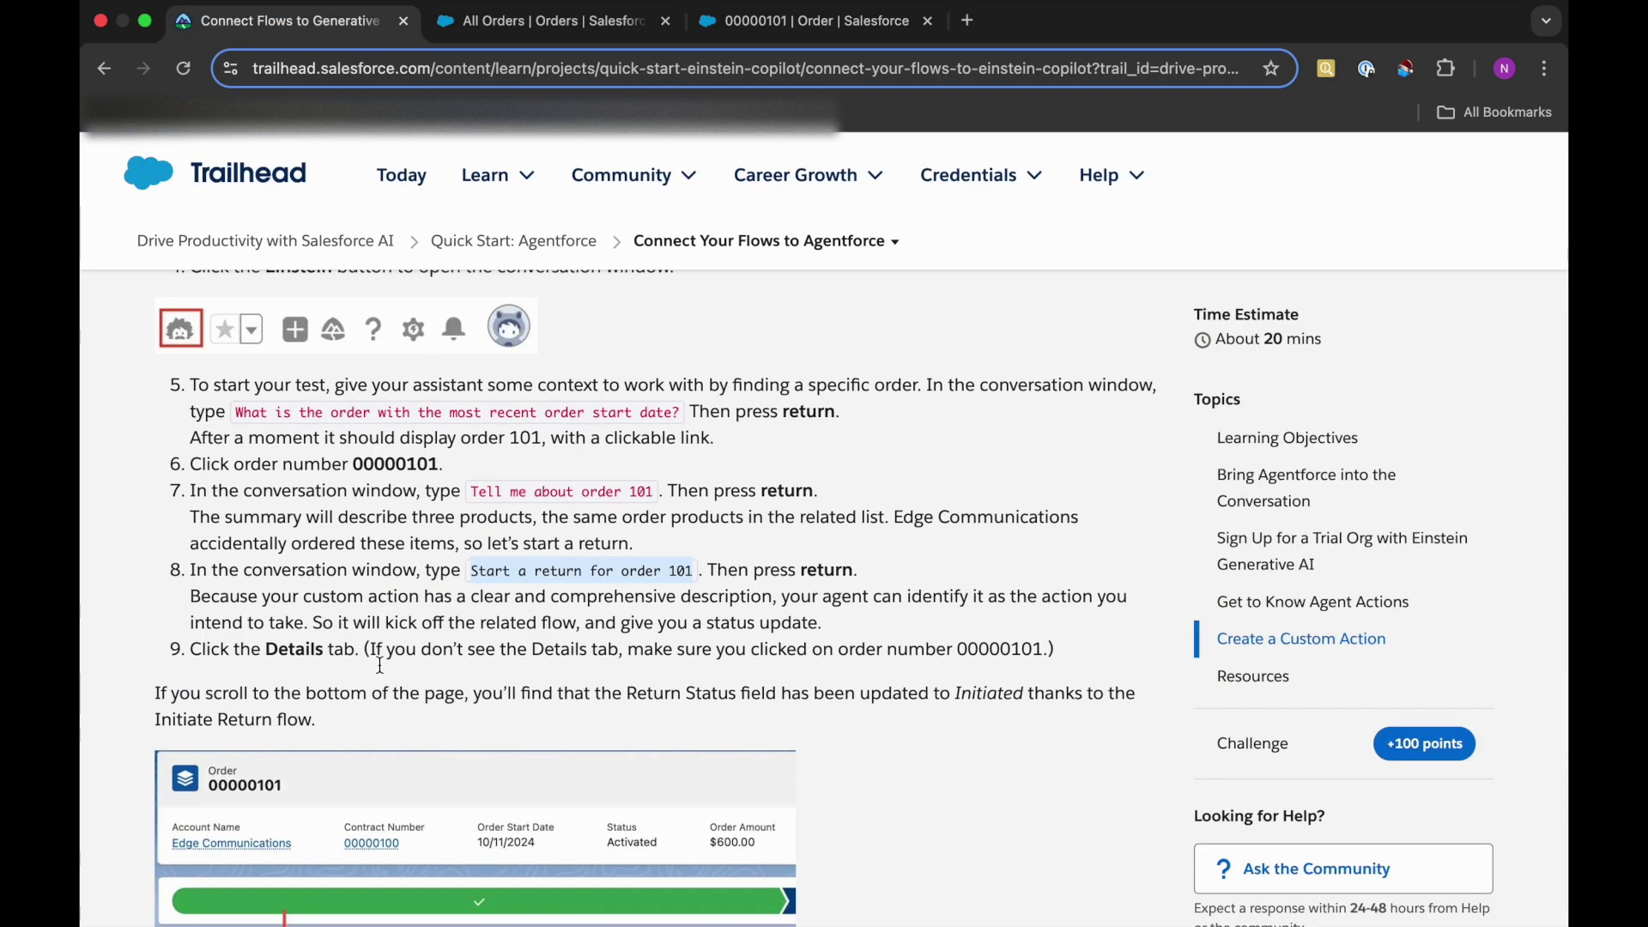
scroll(380, 665, down, 1)
scroll(383, 671, down, 1)
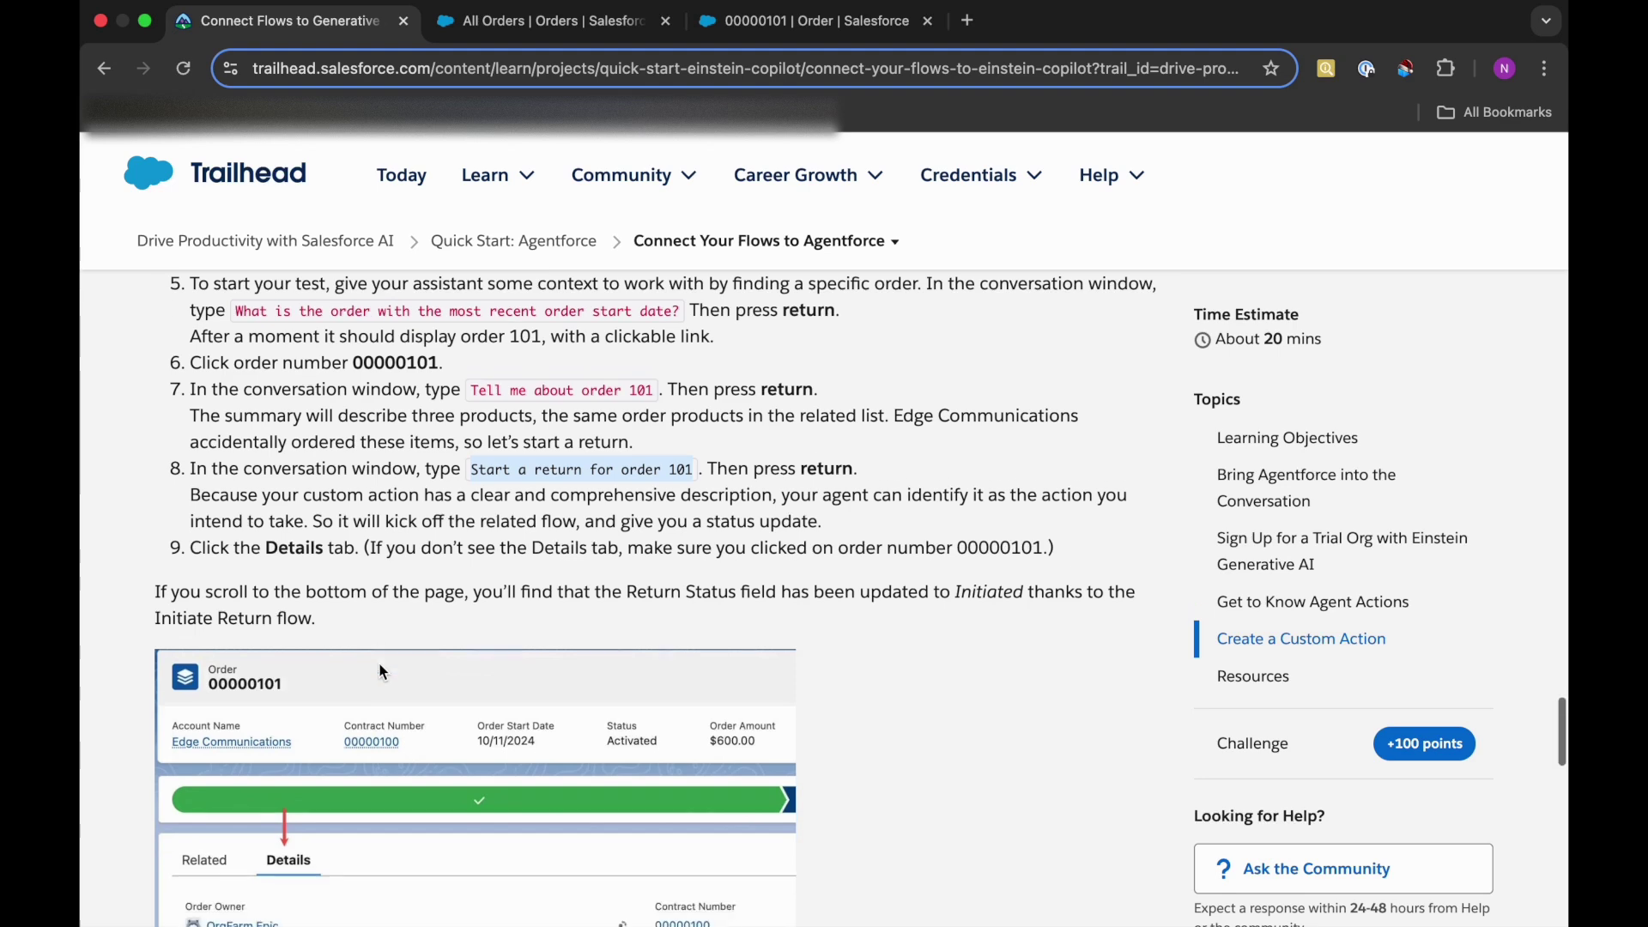
scroll(383, 671, down, 2)
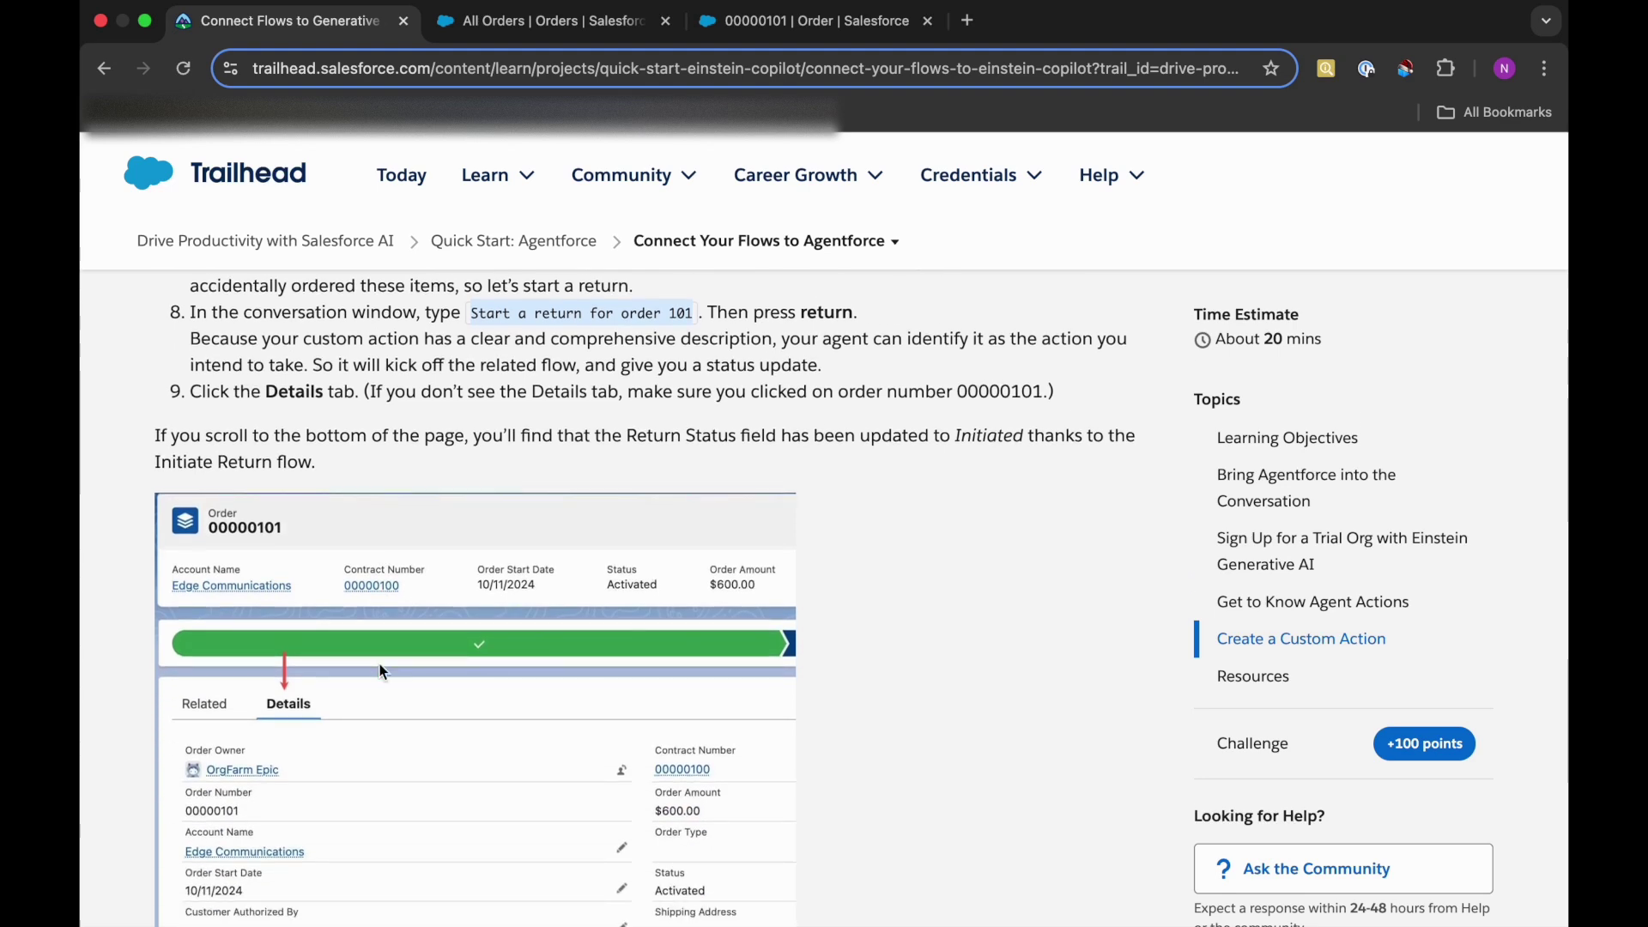
scroll(381, 670, down, 1)
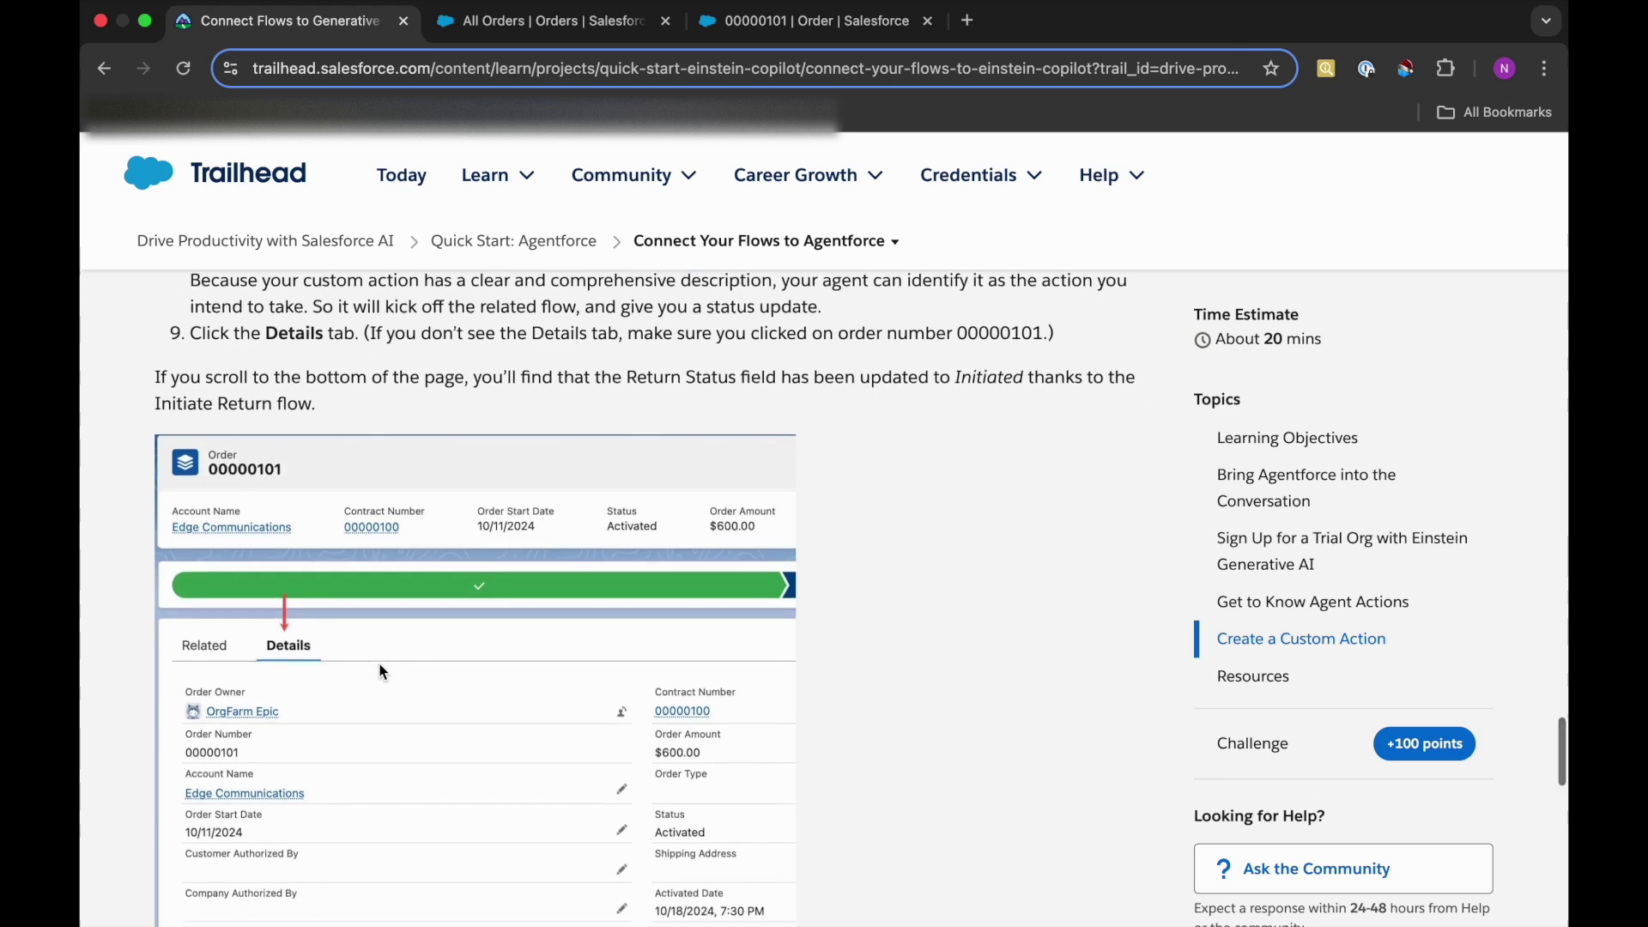
scroll(382, 671, down, 10)
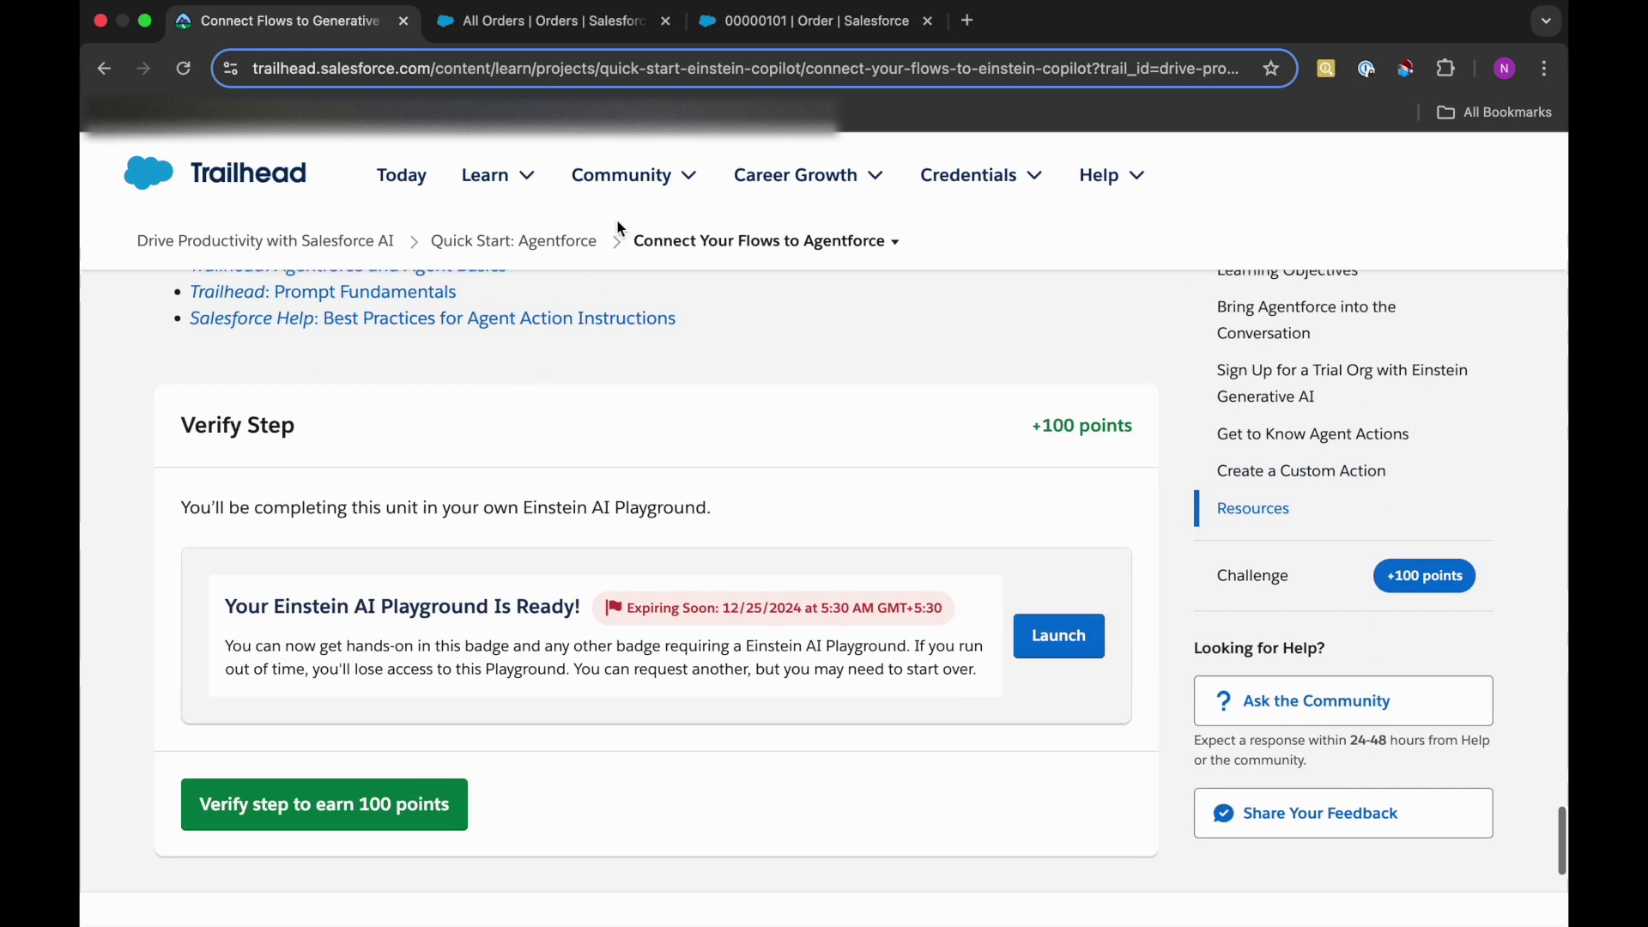
click(811, 21)
click(266, 496)
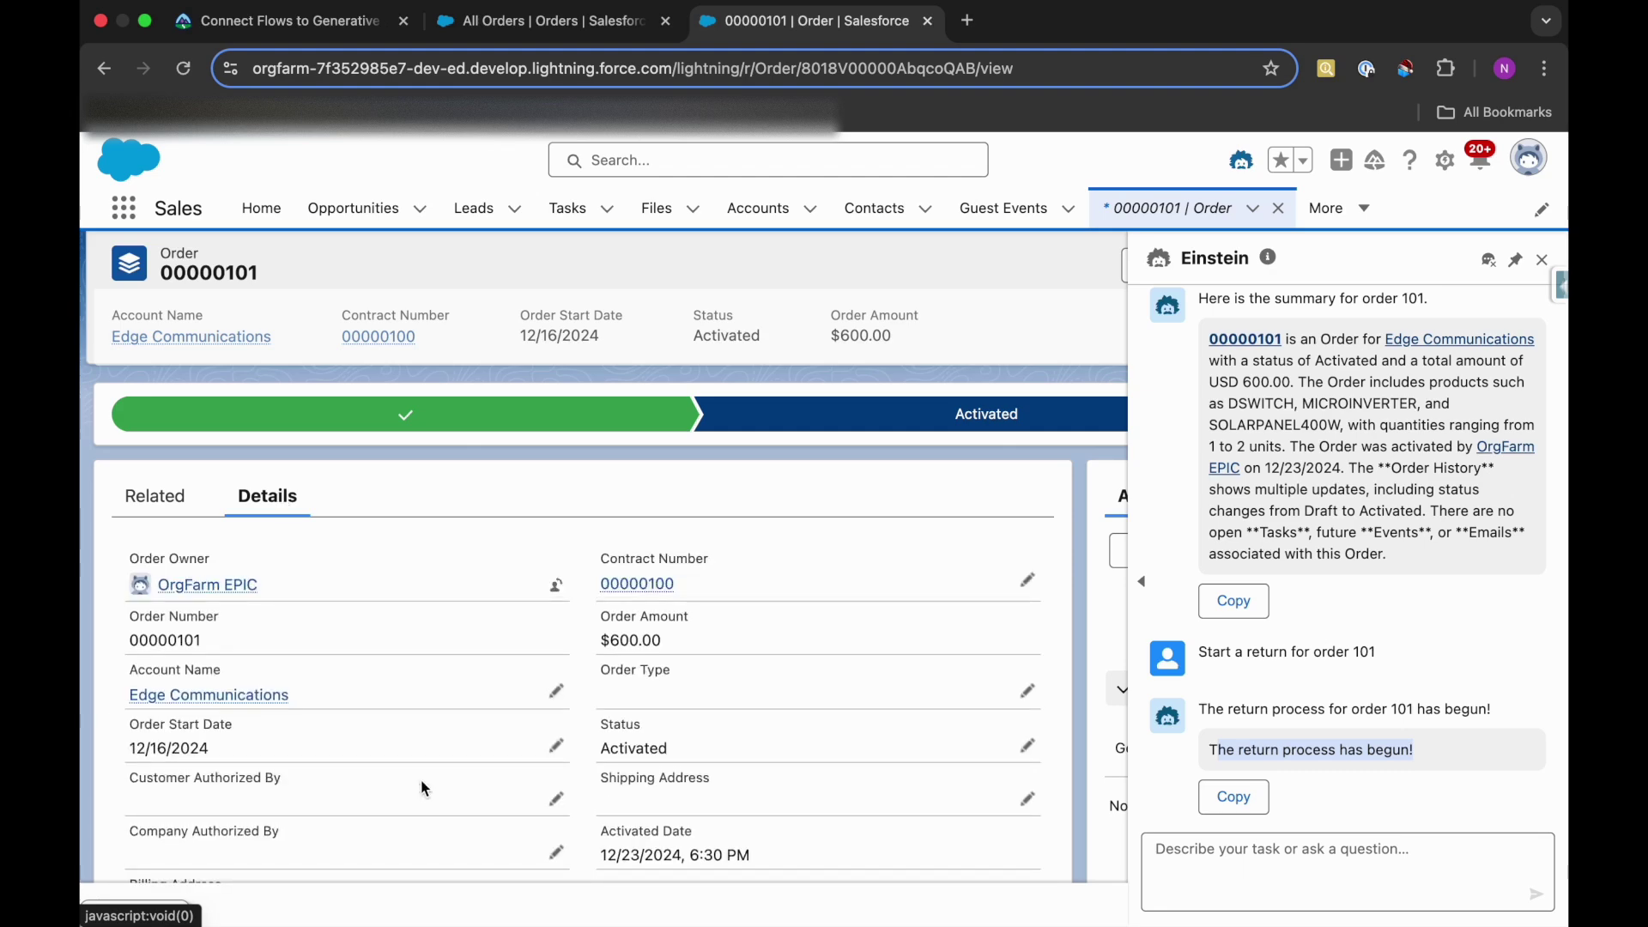
- Confirm order 00000101's Return Status field reads Initiated
scroll(420, 788, down, 4)
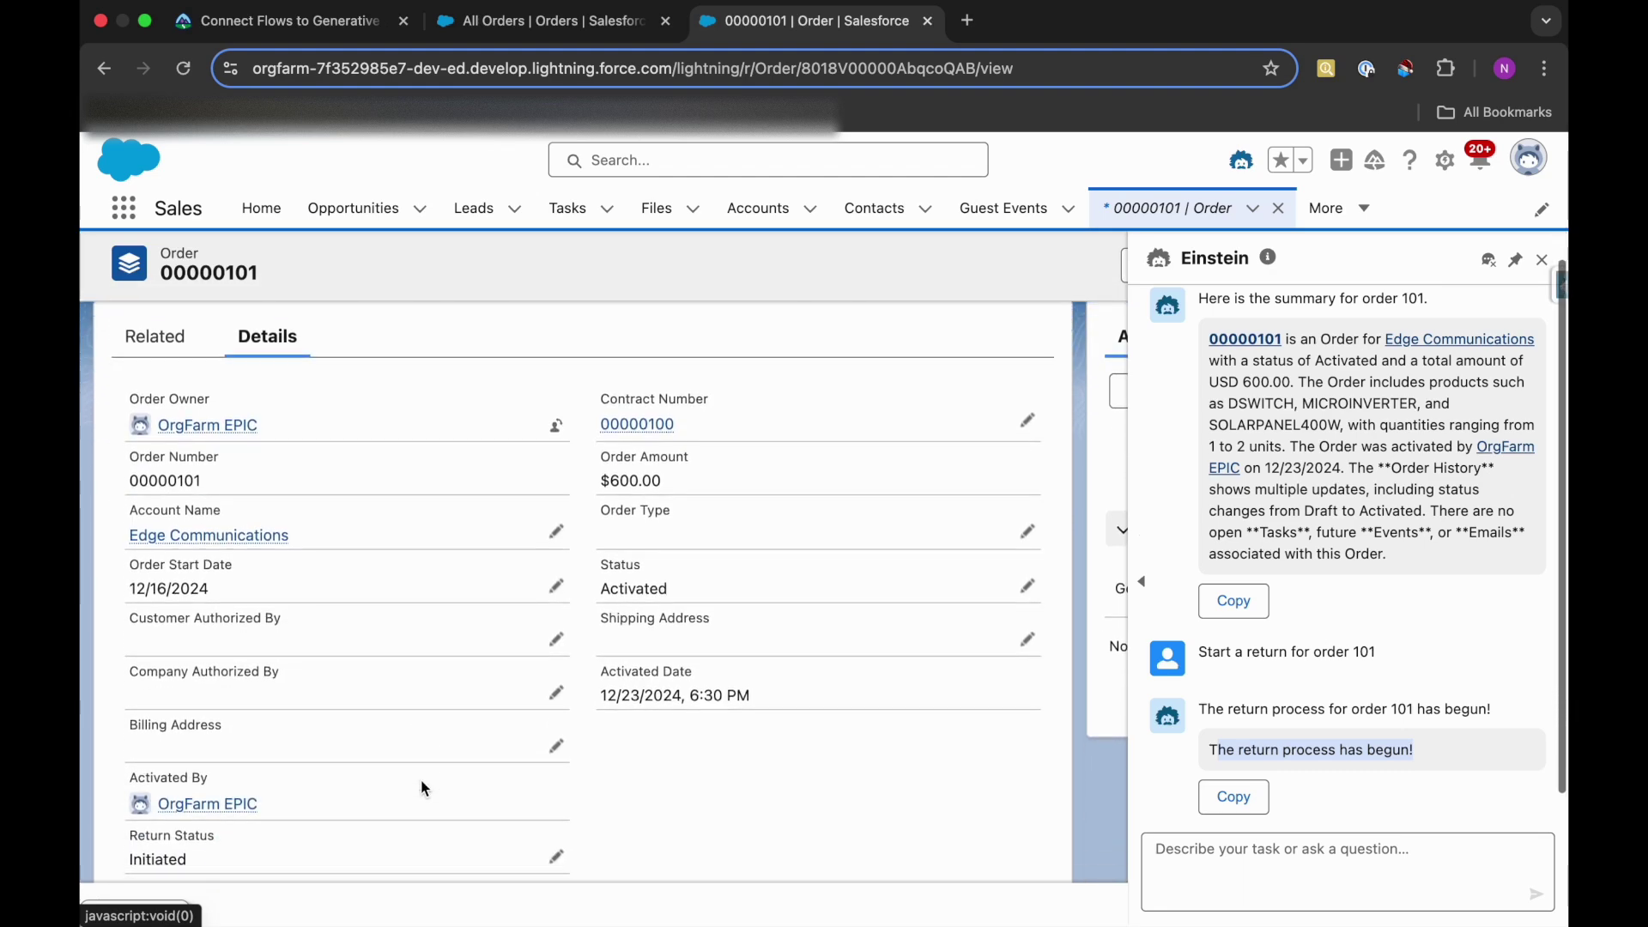
drag(125, 845, 258, 872)
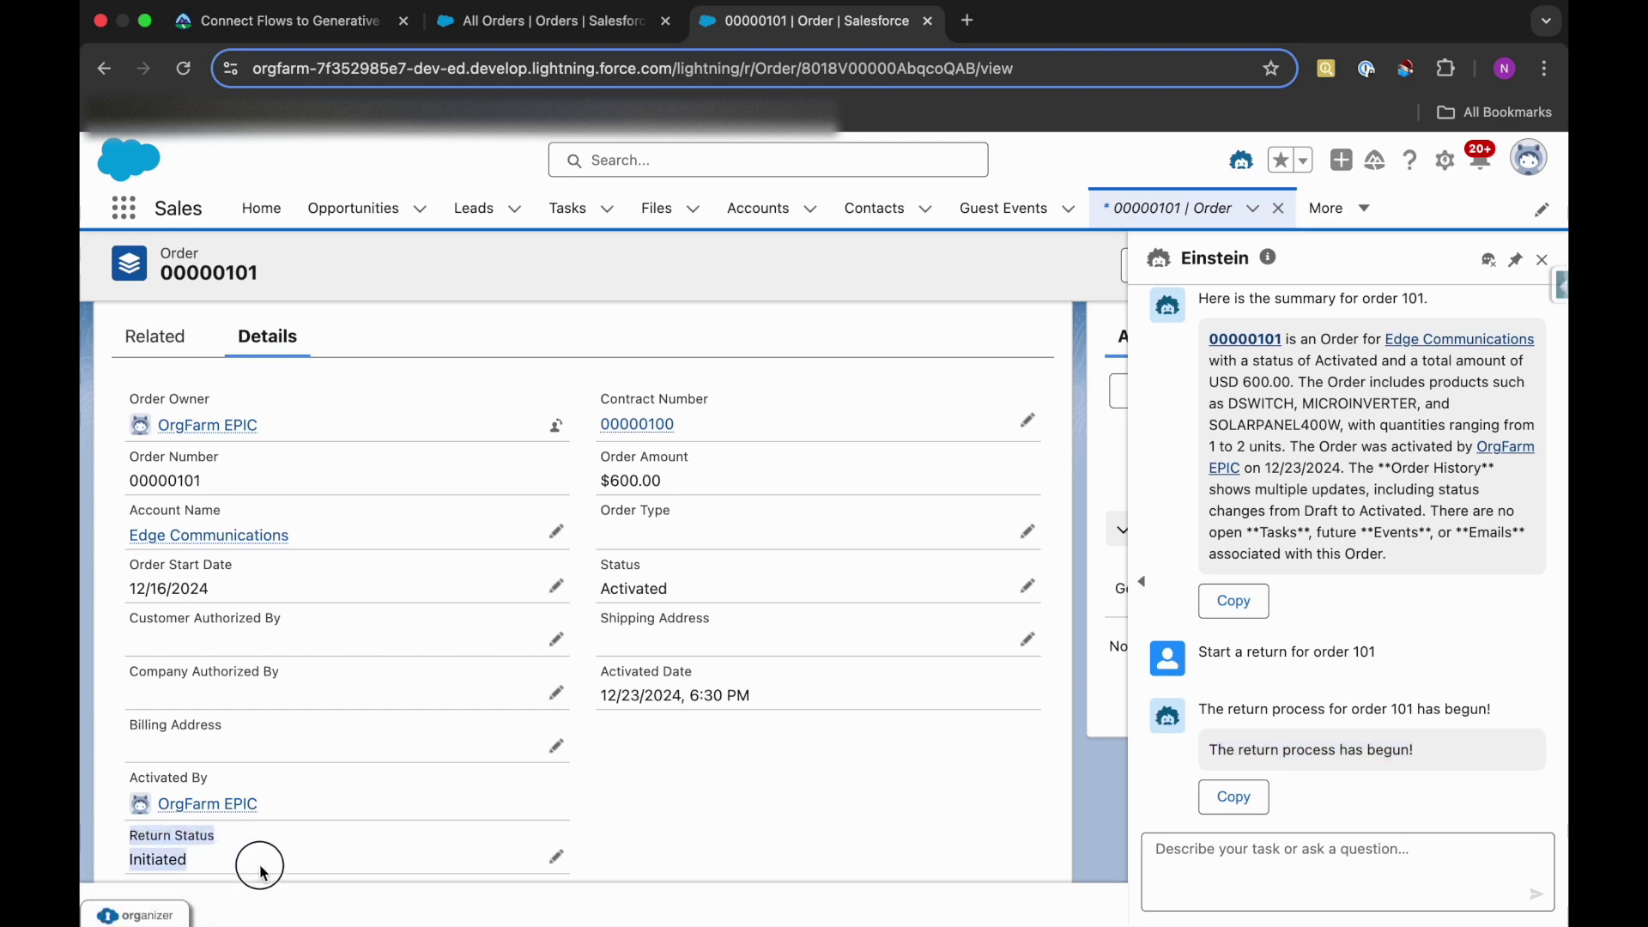
click(692, 847)
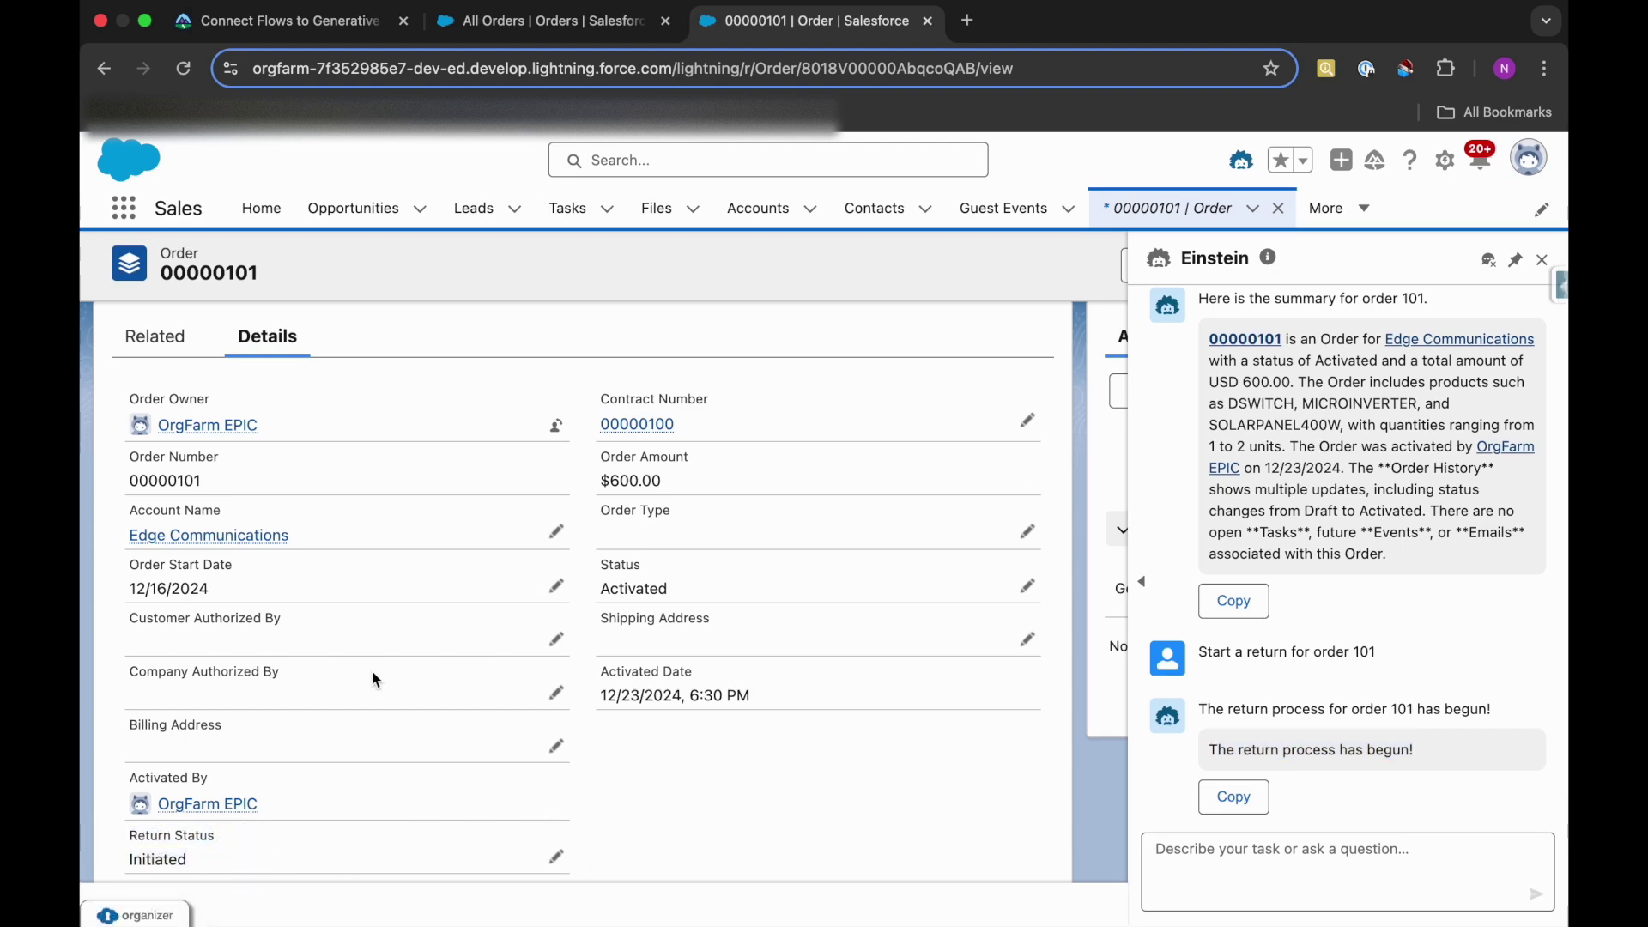
click(318, 29)
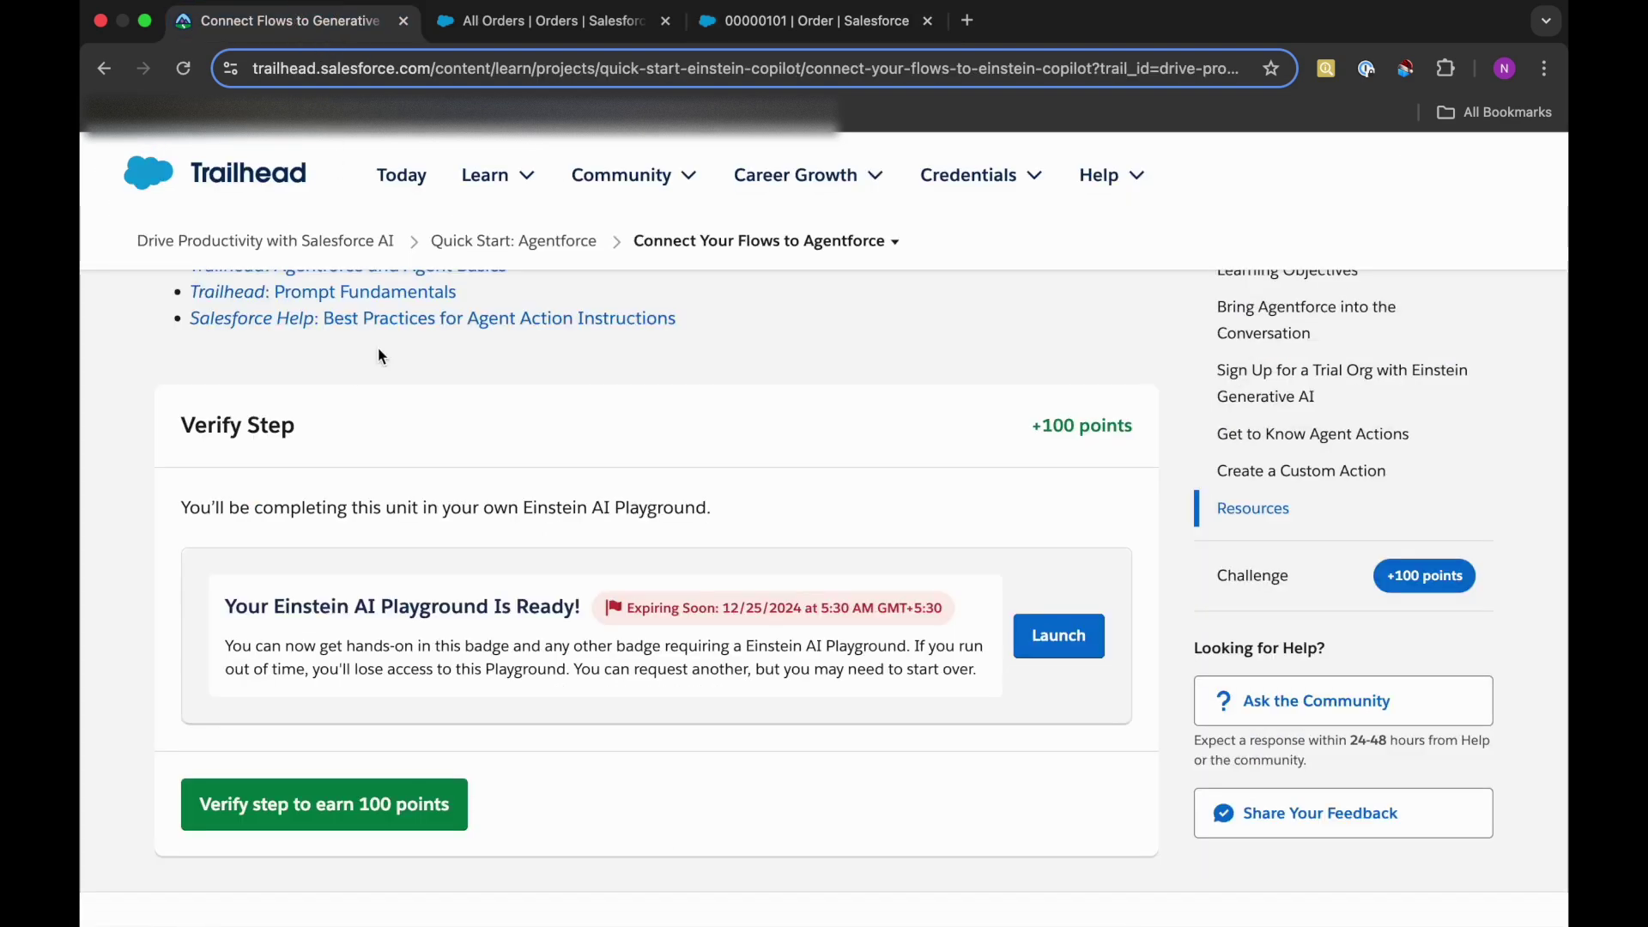
- Run Trailhead's 'Verify step to earn 100 points' check
click(371, 801)
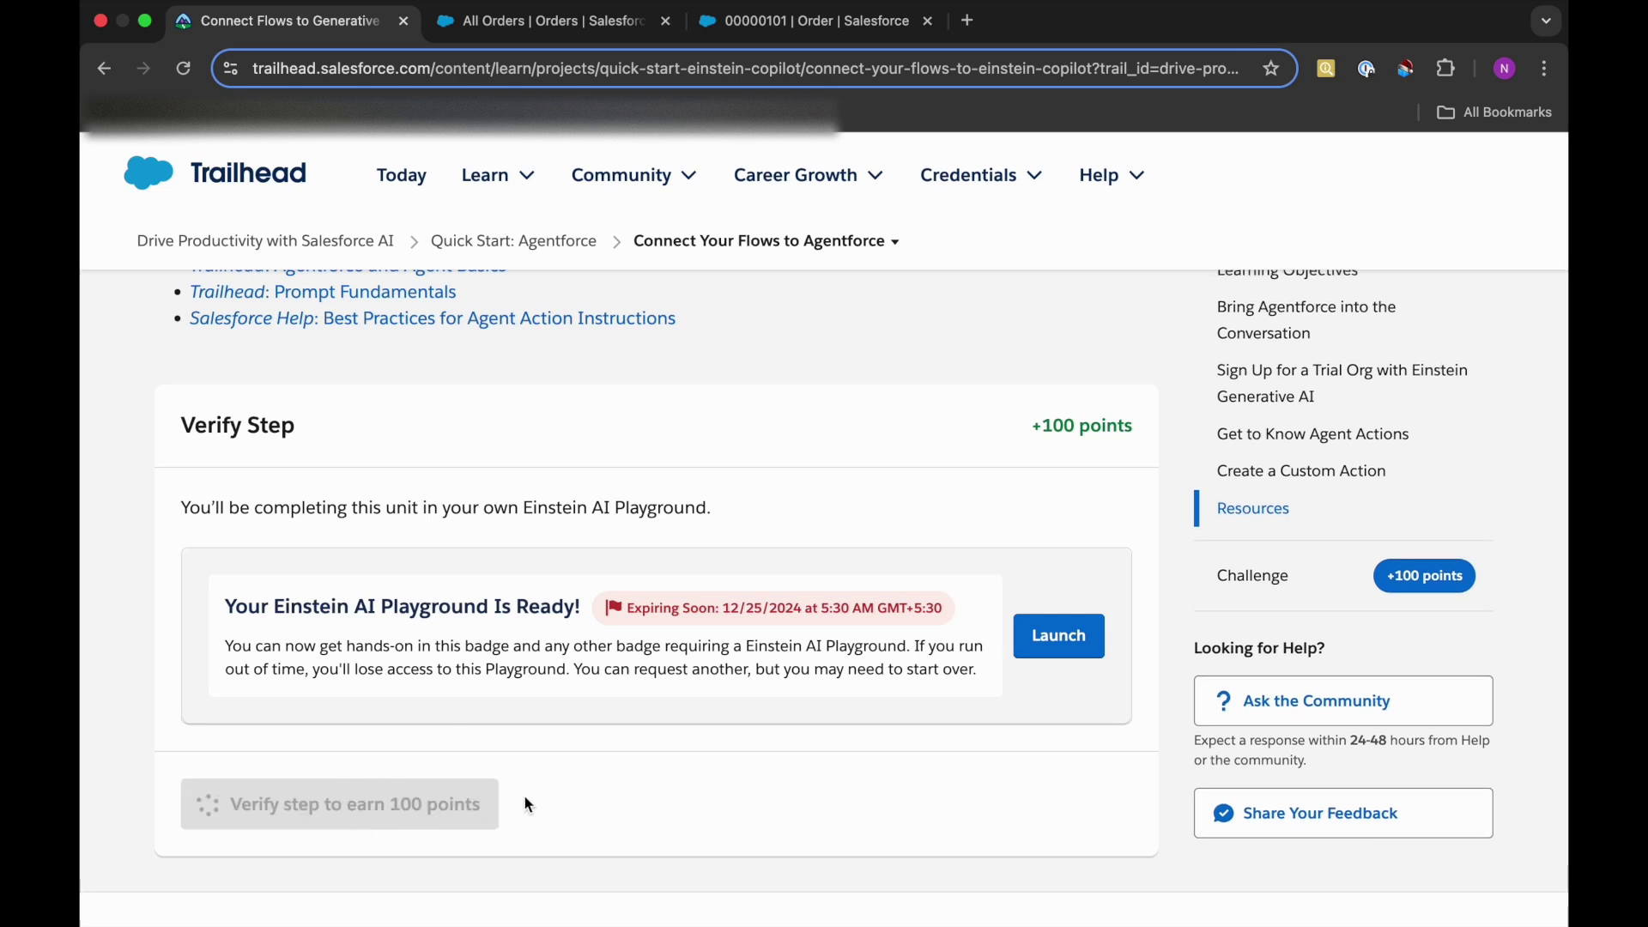